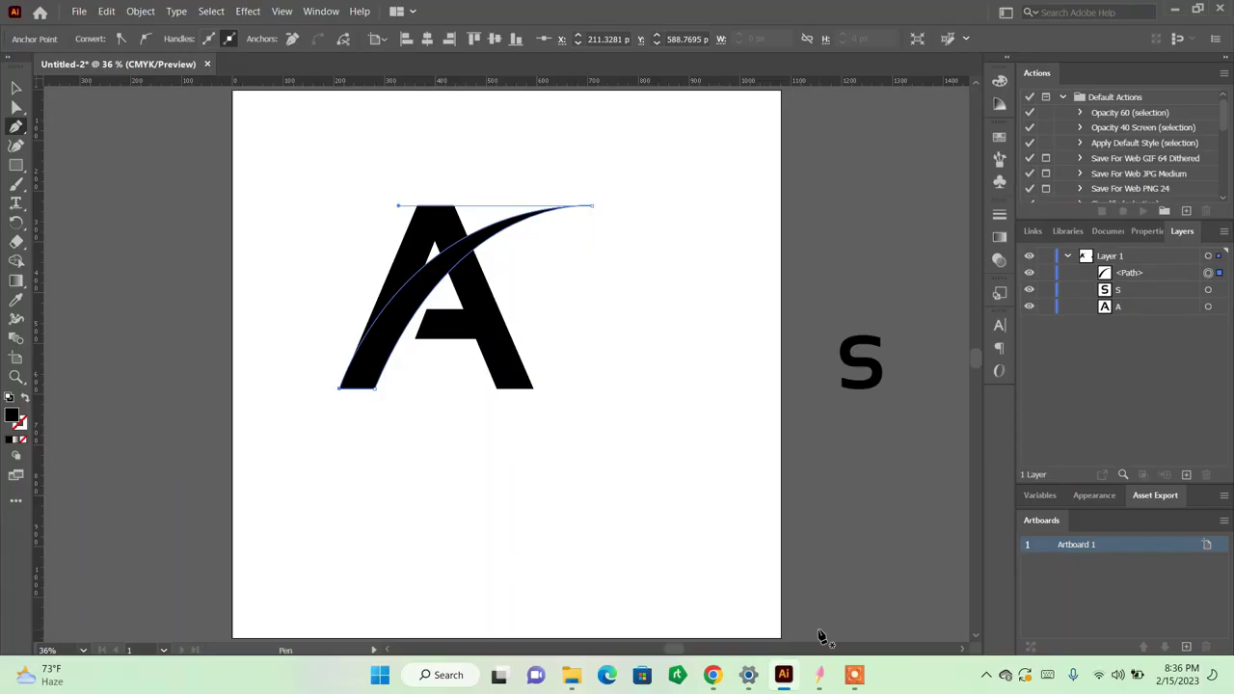
# Step: Zoom around the artwork and briefly move the swoosh, then undo the move
pyautogui.hotkey('ctrl', '1')
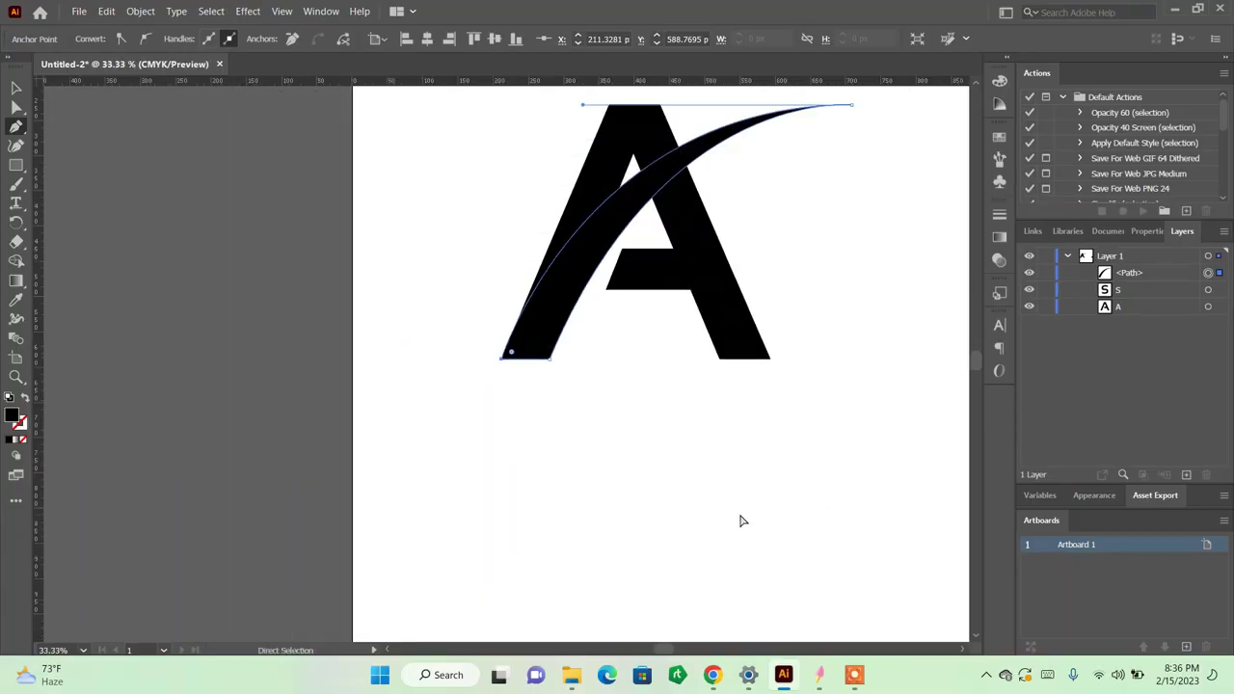
pyautogui.hotkey('ctrl', '-')
pyautogui.hotkey('ctrl', '-')
pyautogui.hotkey('ctrl', '-')
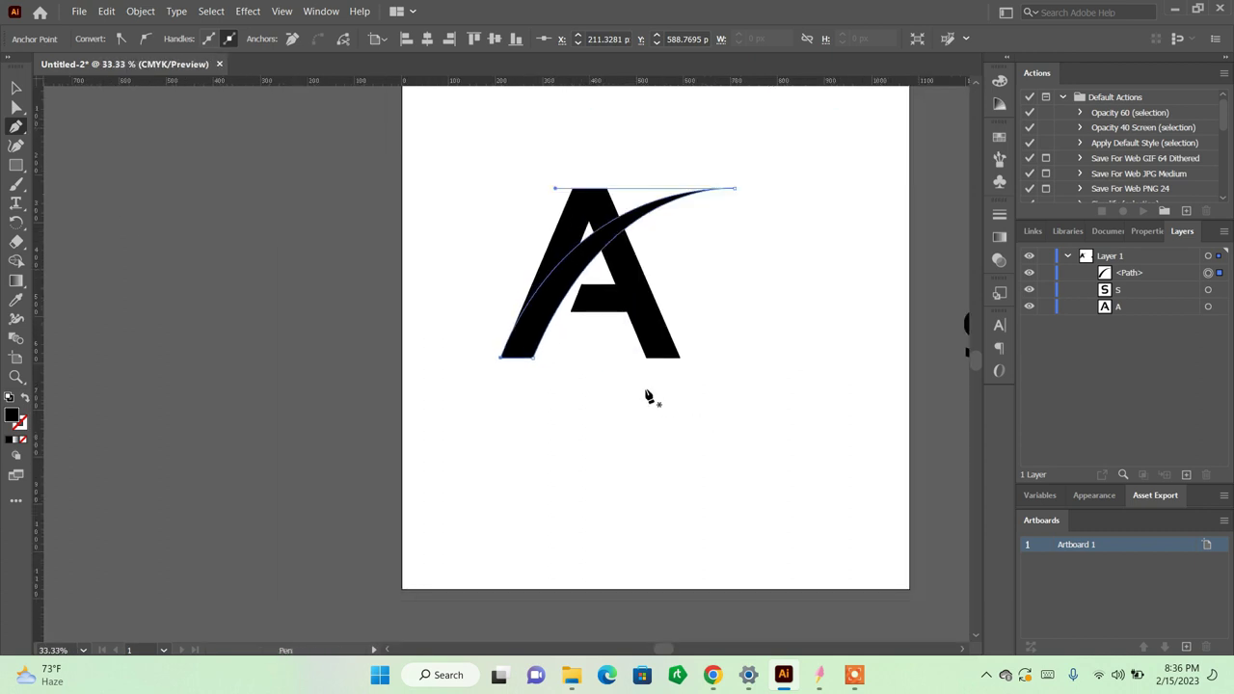
pyautogui.keyDown('ctrl'); pyautogui.click(502, 357); pyautogui.keyUp('ctrl')
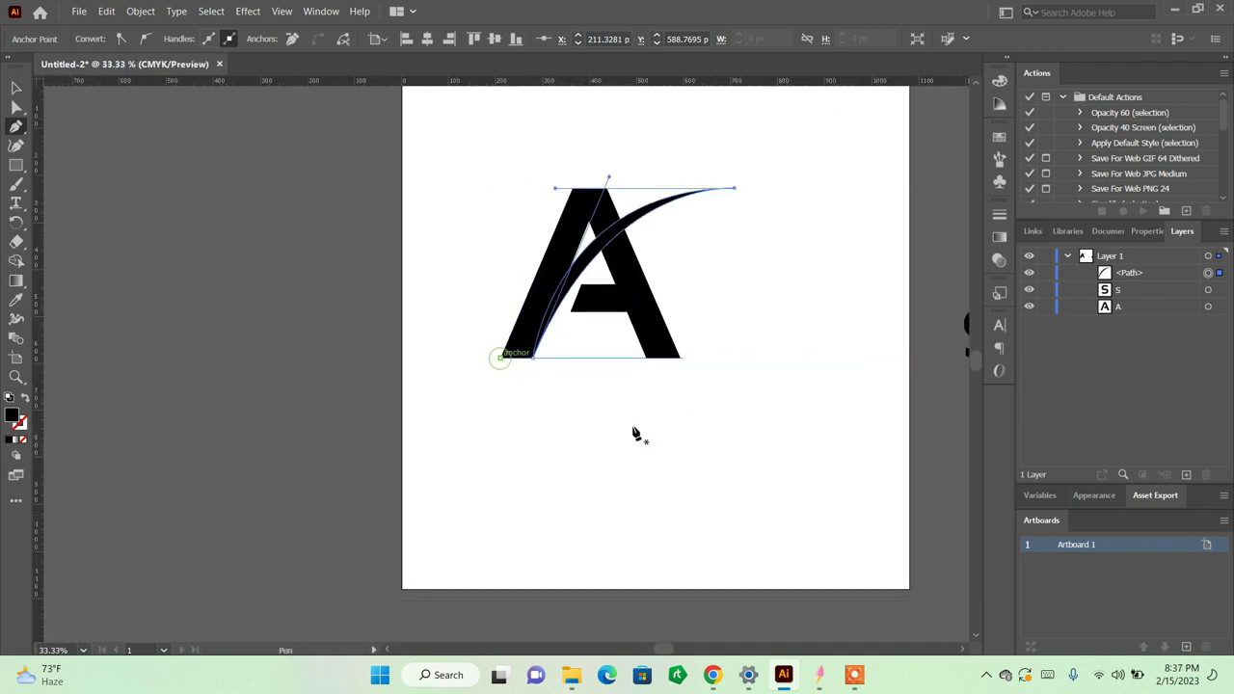
pyautogui.press('v')
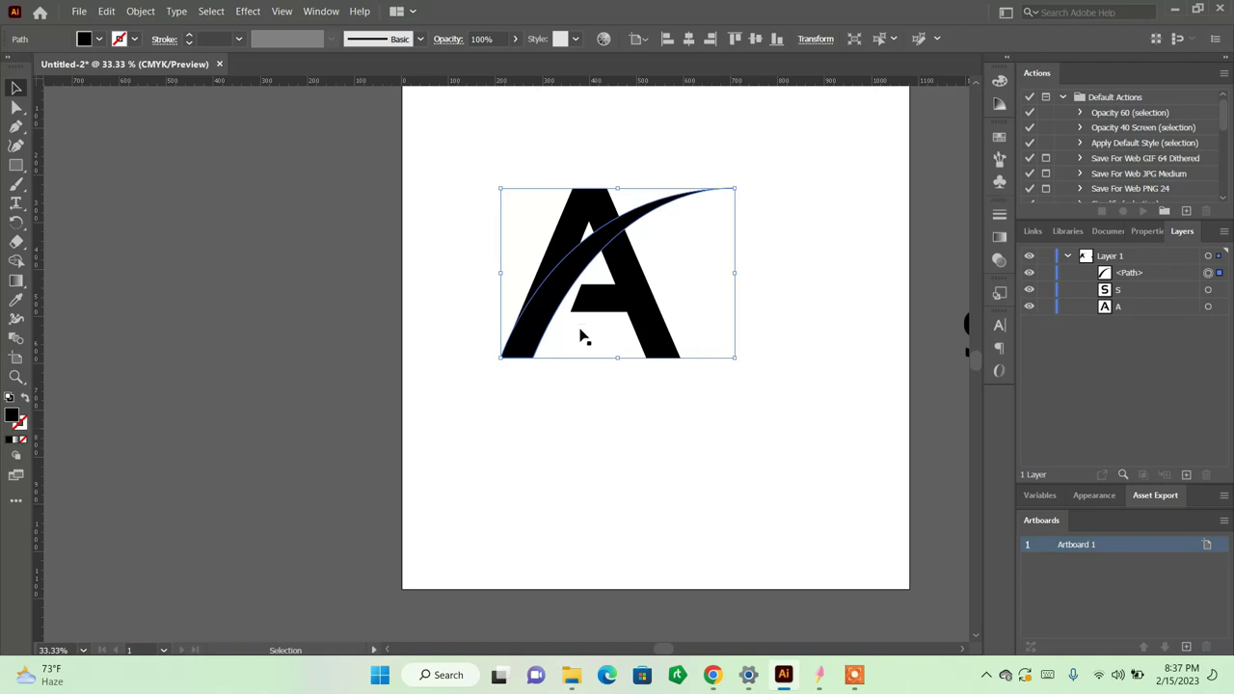
pyautogui.moveTo(560, 311); pyautogui.dragTo(495, 358)
pyautogui.hotkey('ctrl', 'z')
pyautogui.hotkey('ctrl', '-')
pyautogui.hotkey('ctrl', '-')
pyautogui.hotkey('ctrl', '-')
pyautogui.hotkey('ctrl', '+')
pyautogui.hotkey('ctrl', '+')
pyautogui.hotkey('ctrl', '+')
pyautogui.hotkey('ctrl', '+')
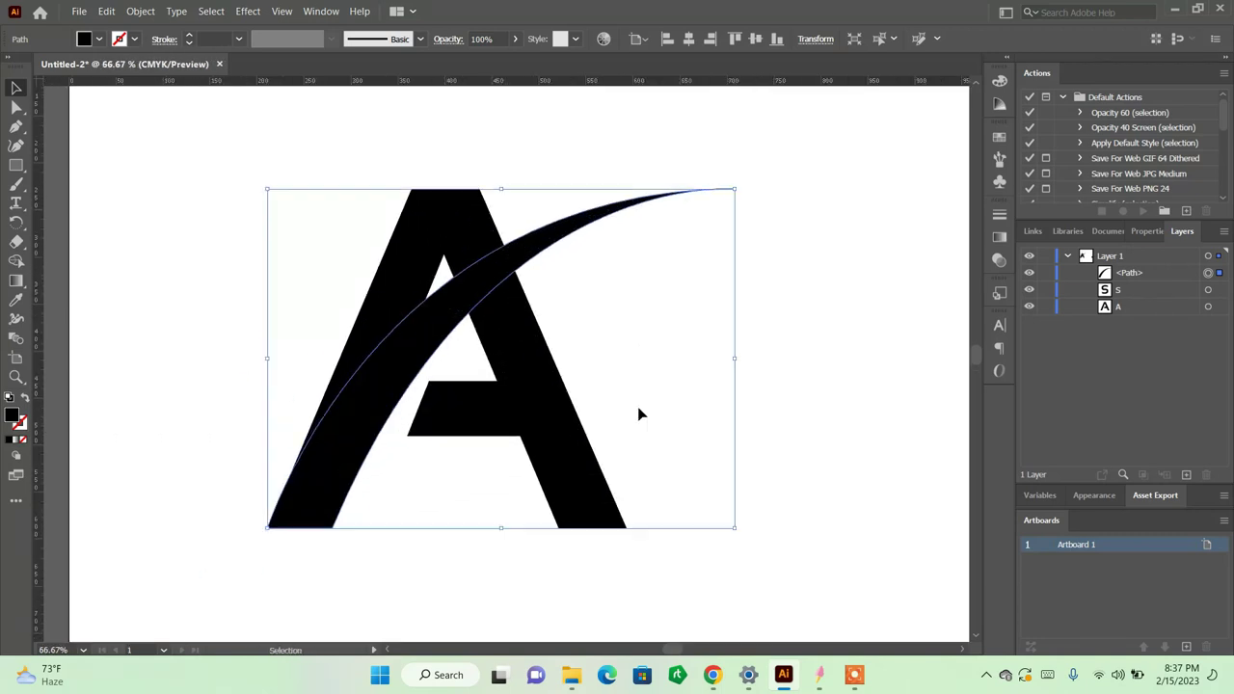
# Step: Expand the A text into outlines via Object > Expand with Object and Fill checked
pyautogui.click(501, 409)
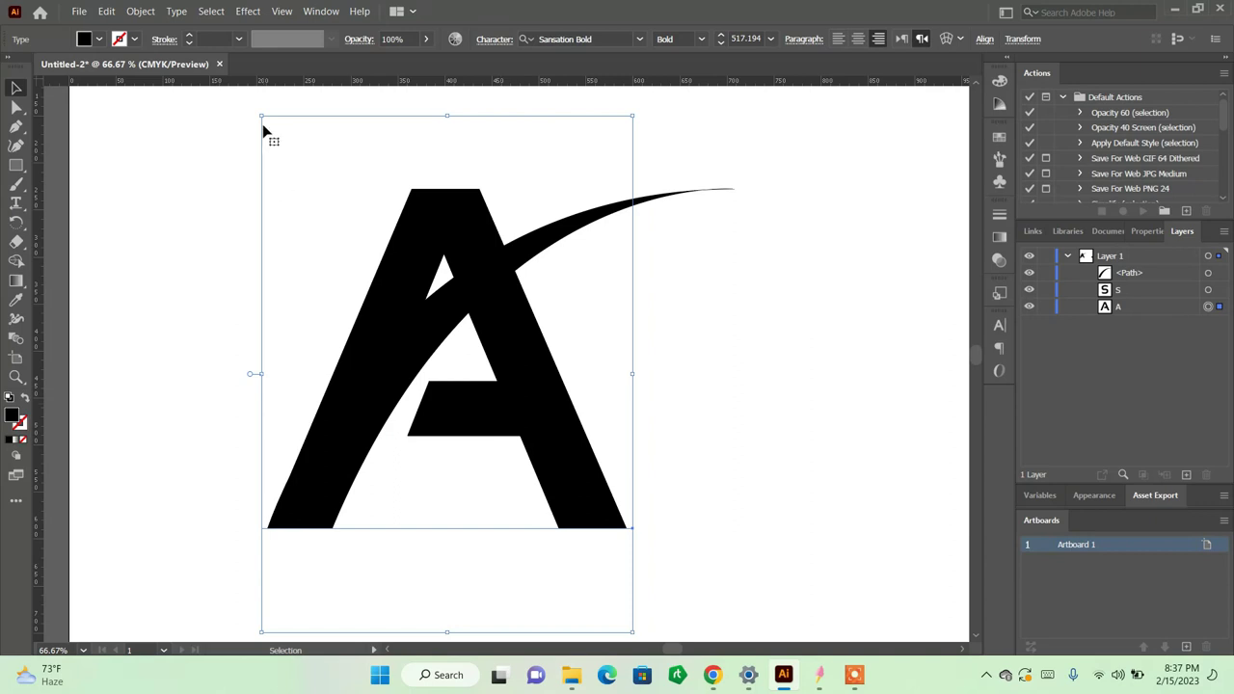
pyautogui.click(140, 11)
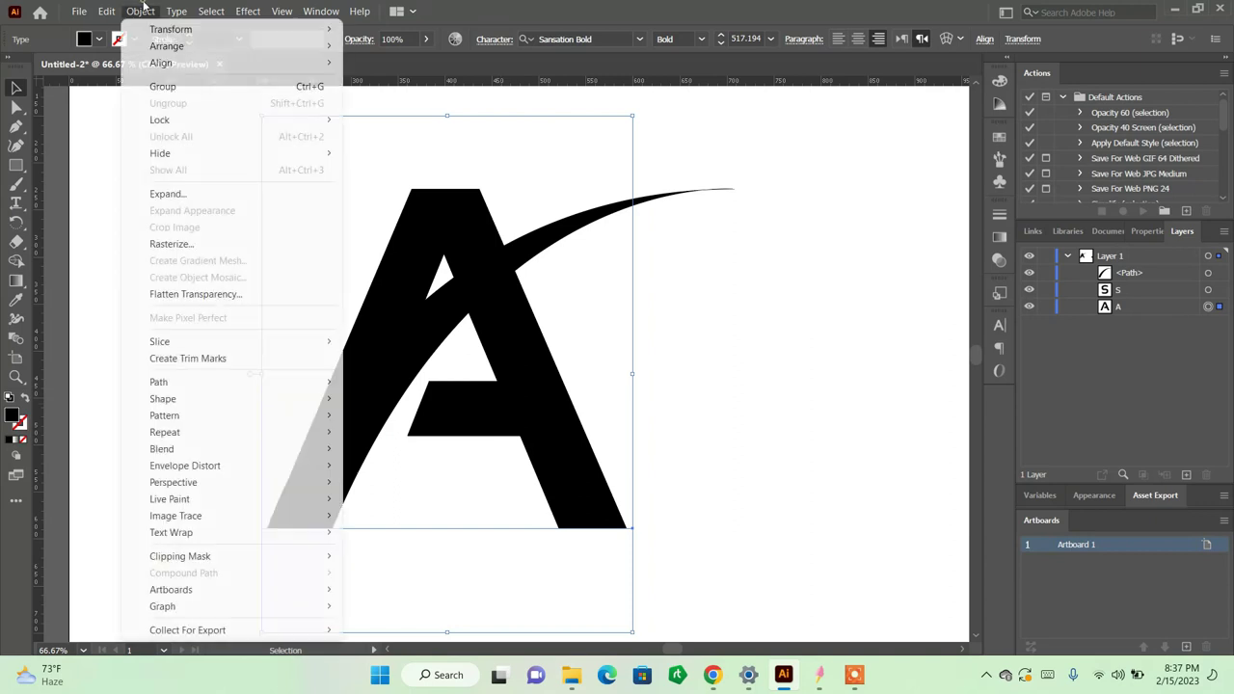
pyautogui.click(184, 194)
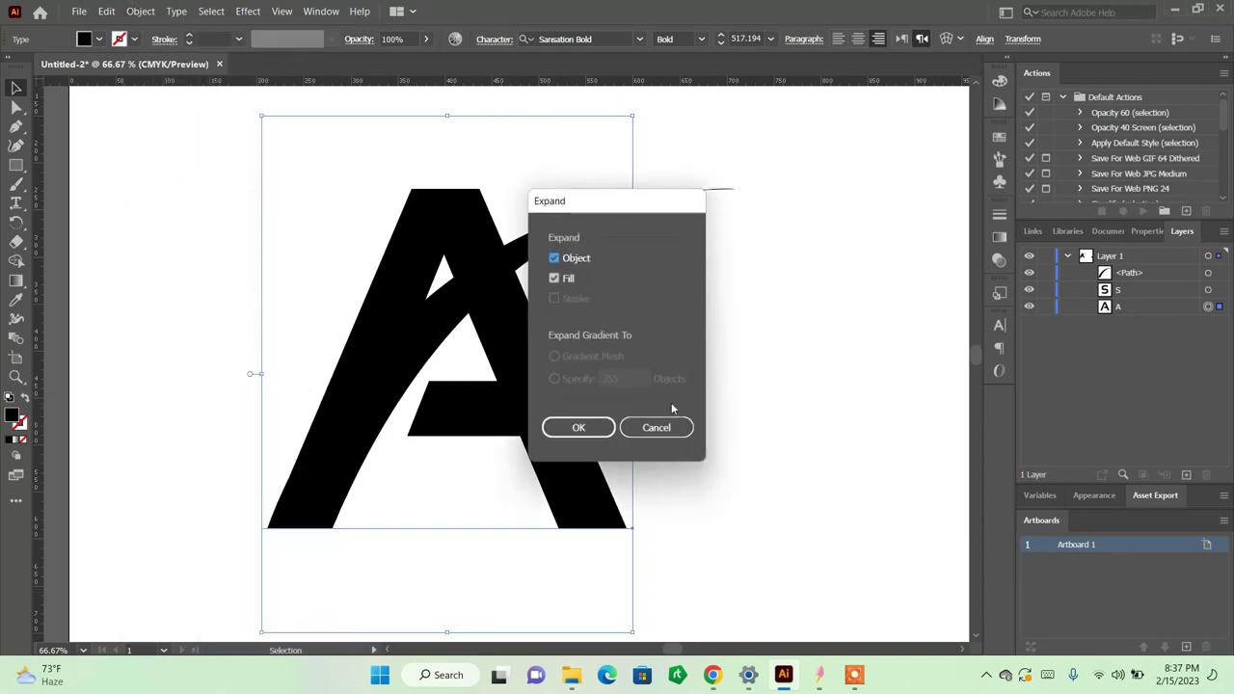
pyautogui.click(579, 427)
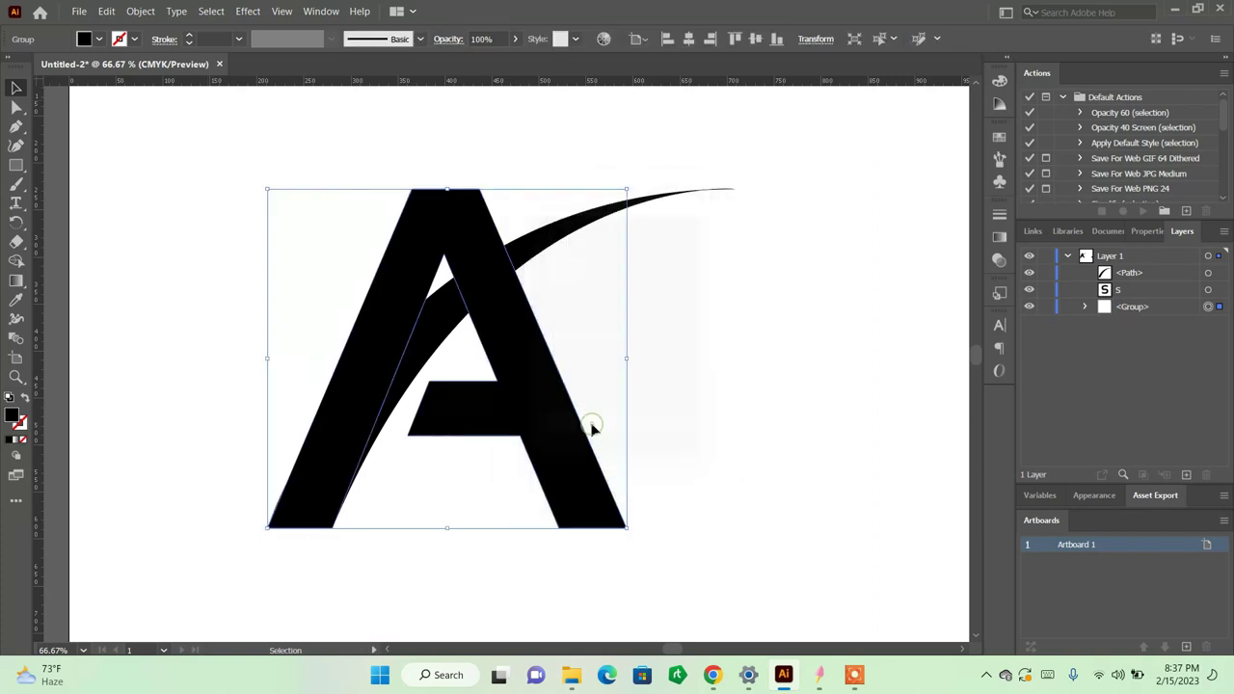
pyautogui.click(694, 429)
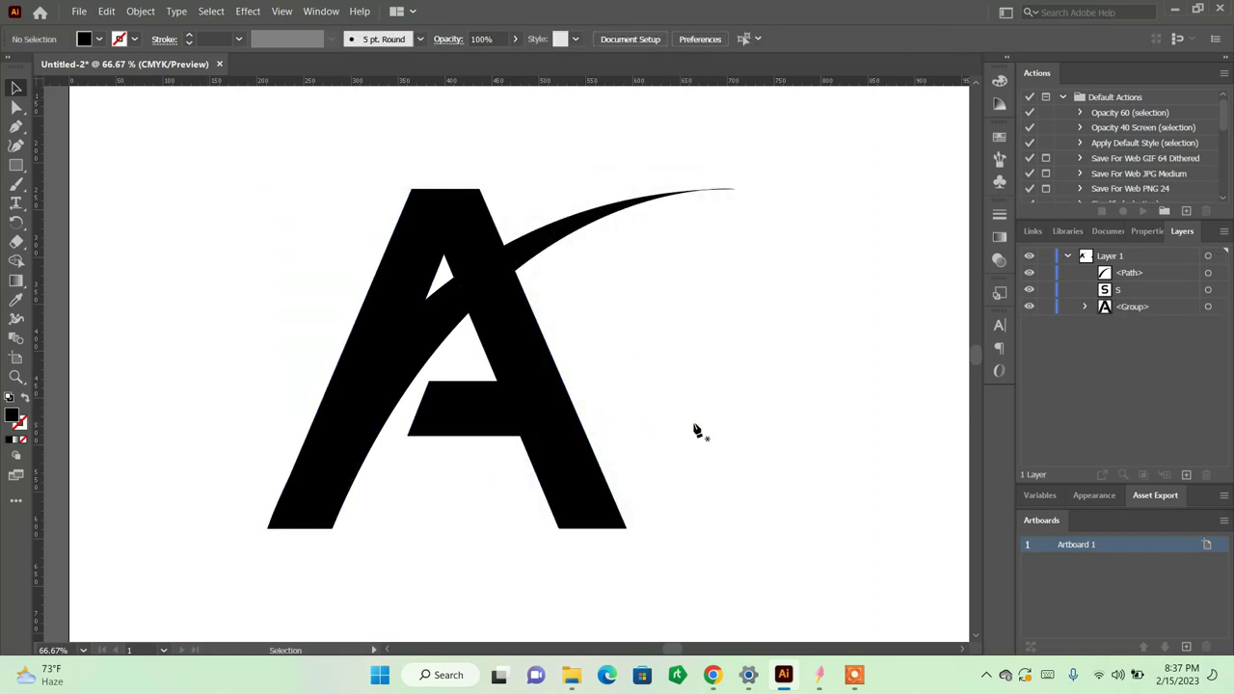
# Step: Draw a parallelogram patch with the Pen tool in the gap left of the A's crossbar
pyautogui.press('p')
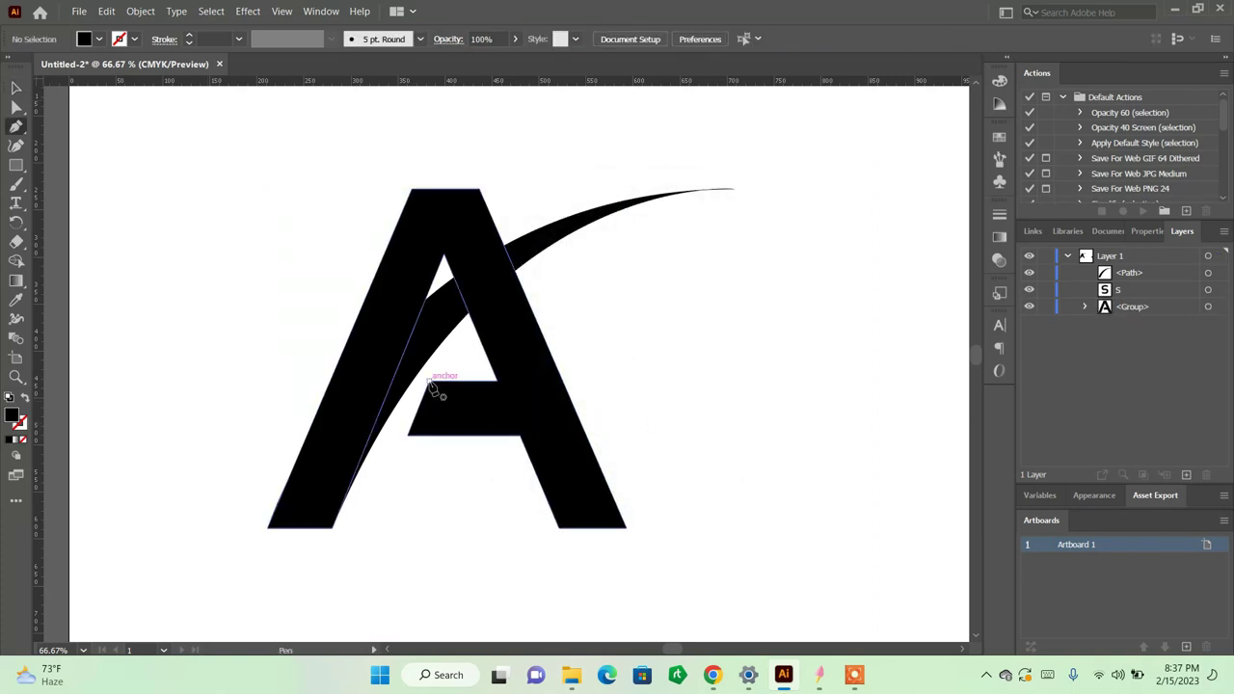
pyautogui.click(429, 383)
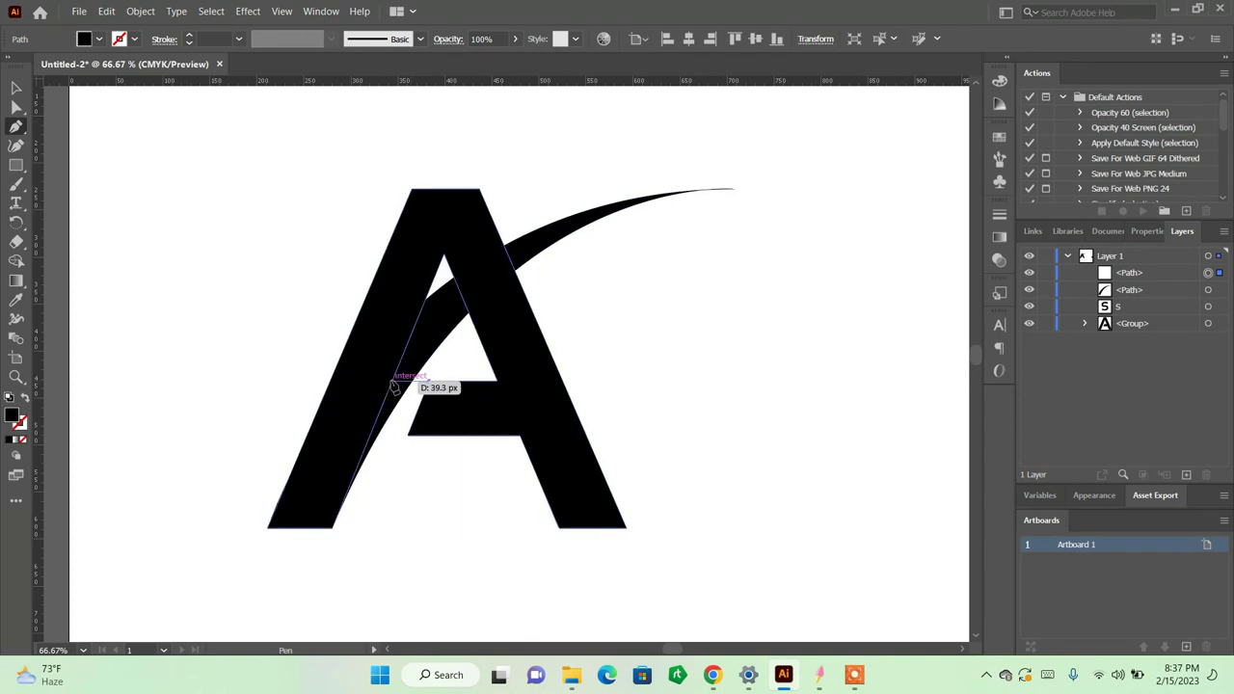
pyautogui.click(392, 383)
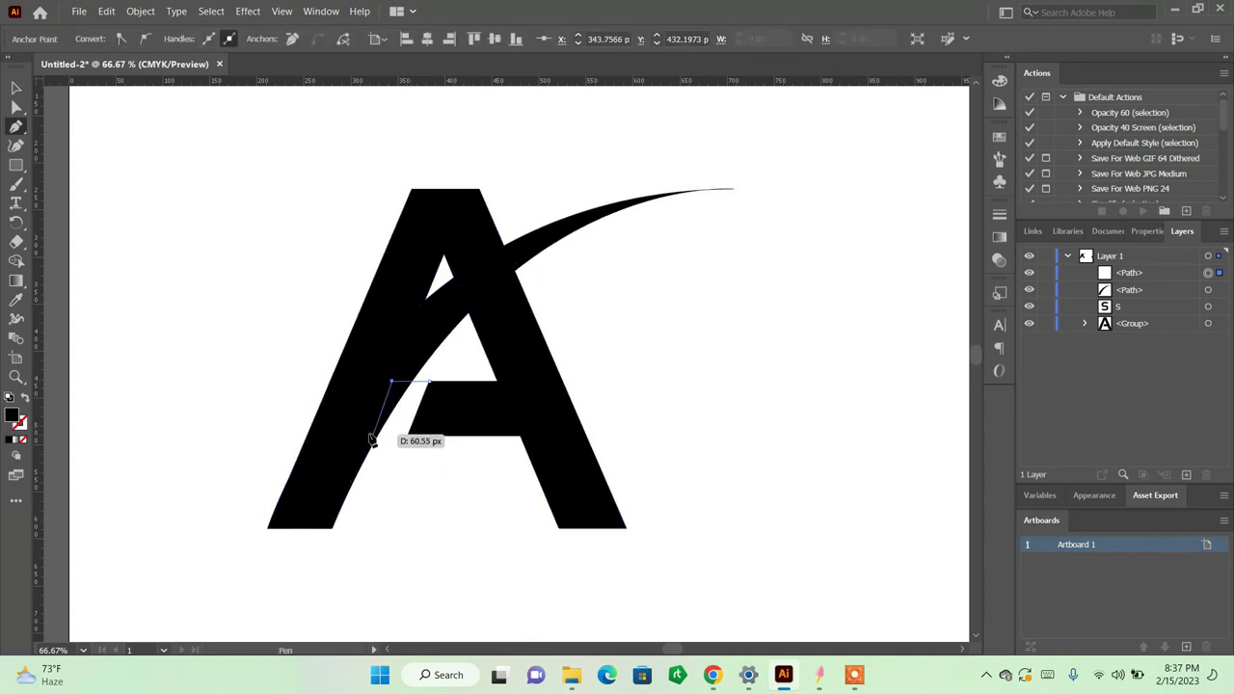
pyautogui.hotkey('ctrl', 'z')
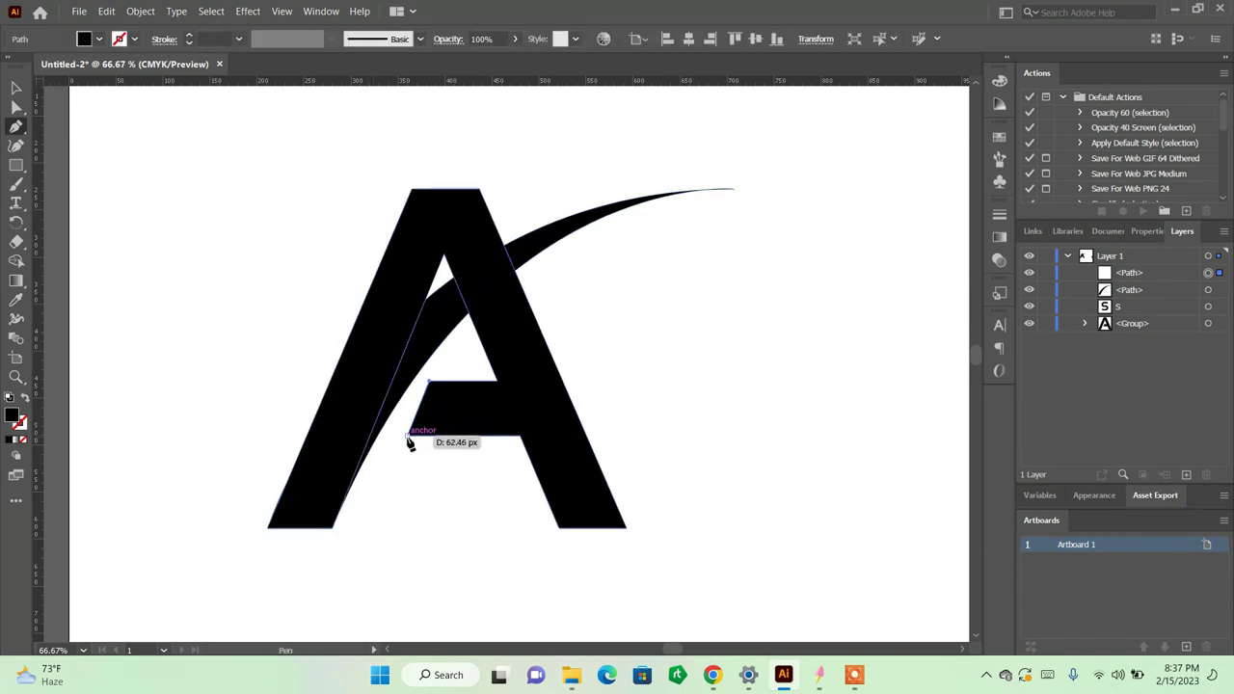
pyautogui.moveTo(409, 436); pyautogui.dragTo(369, 431)
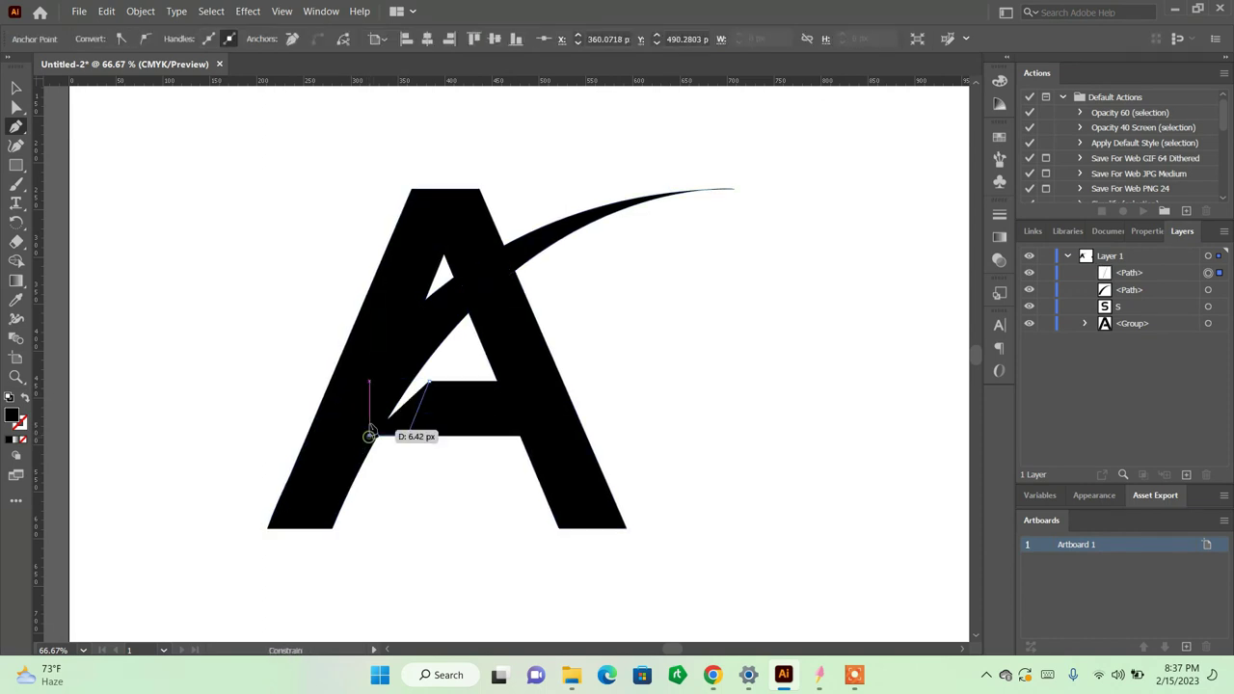
pyautogui.click(391, 383)
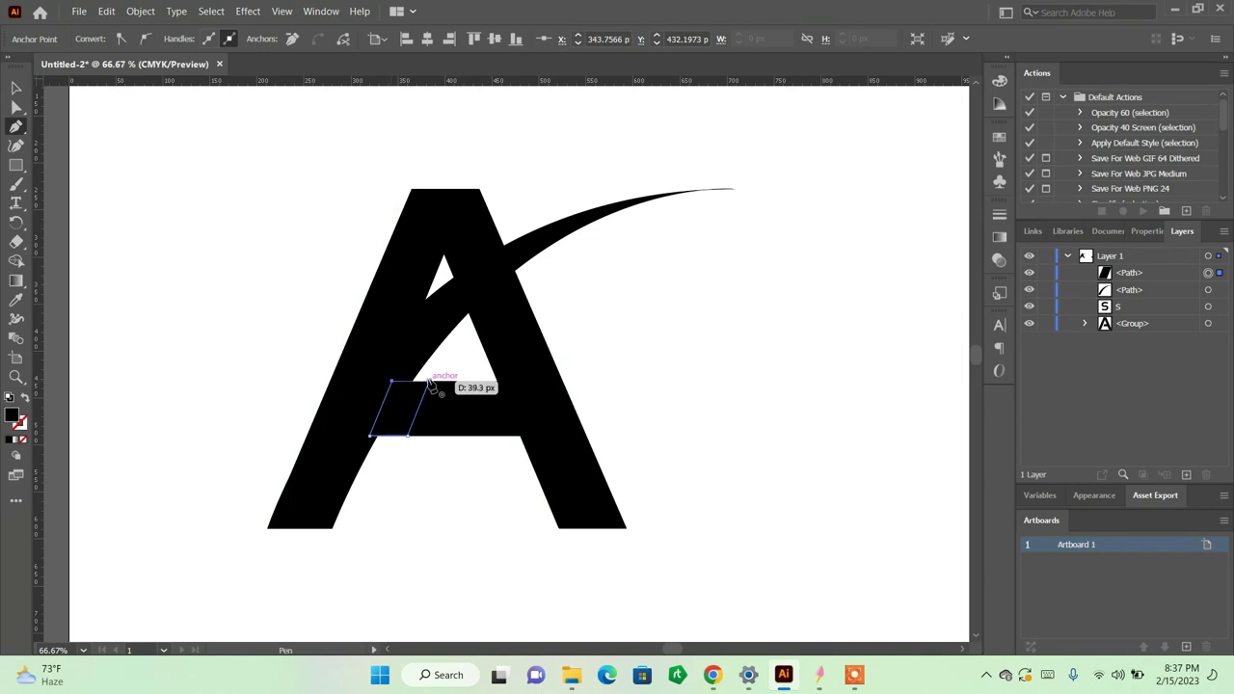
pyautogui.hotkey('ctrl', 'z')
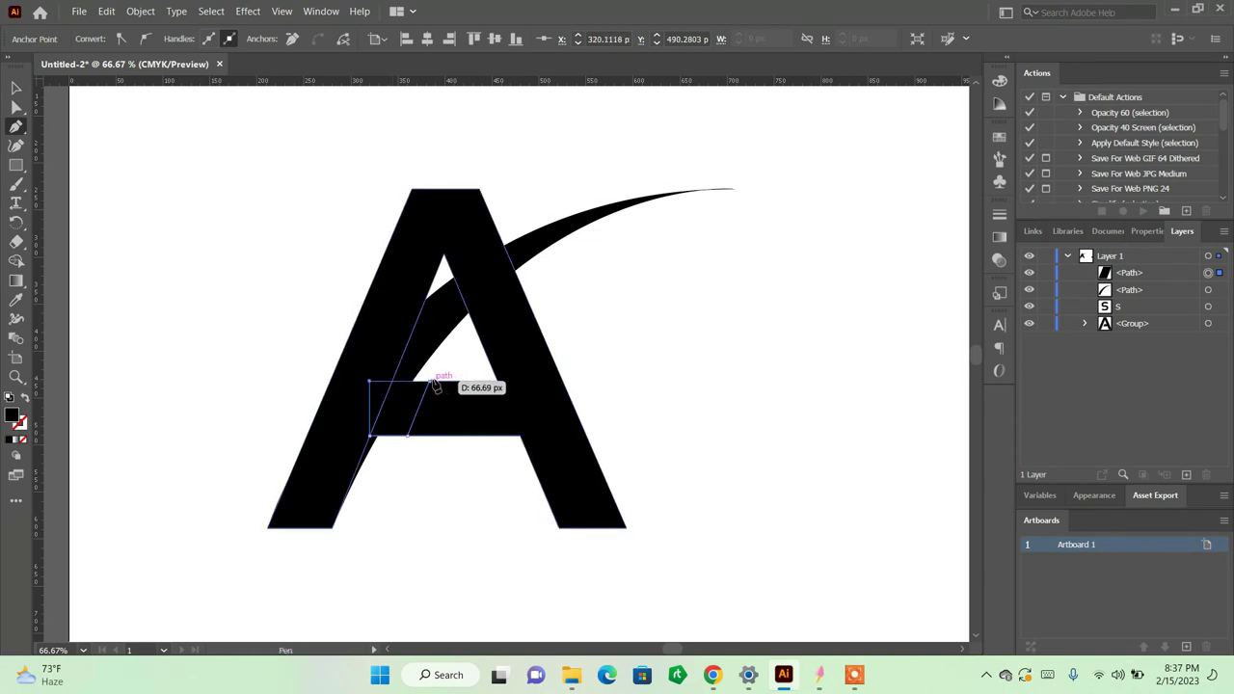
pyautogui.click(429, 383)
# Step: Merge the patch into the A's crossbar with the Shape Builder tool
pyautogui.press('v')
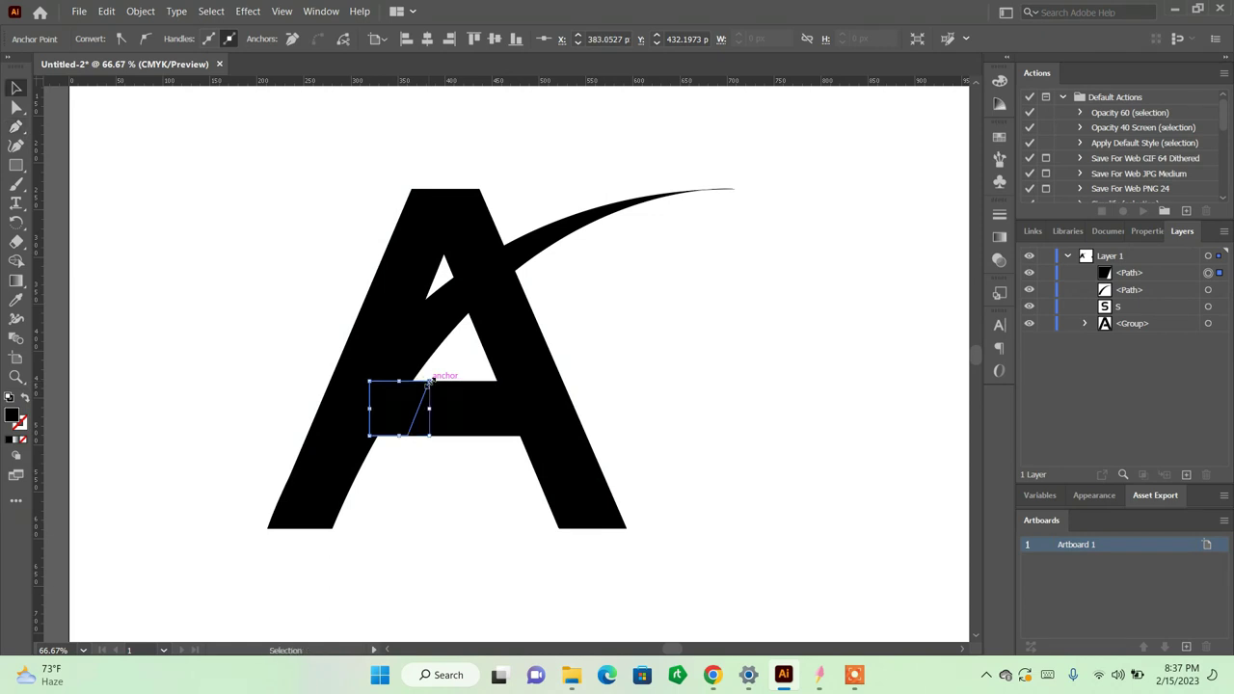
pyautogui.keyDown('shift'); pyautogui.click(510, 380); pyautogui.keyUp('shift')
pyautogui.hotkey('shift', 'm')
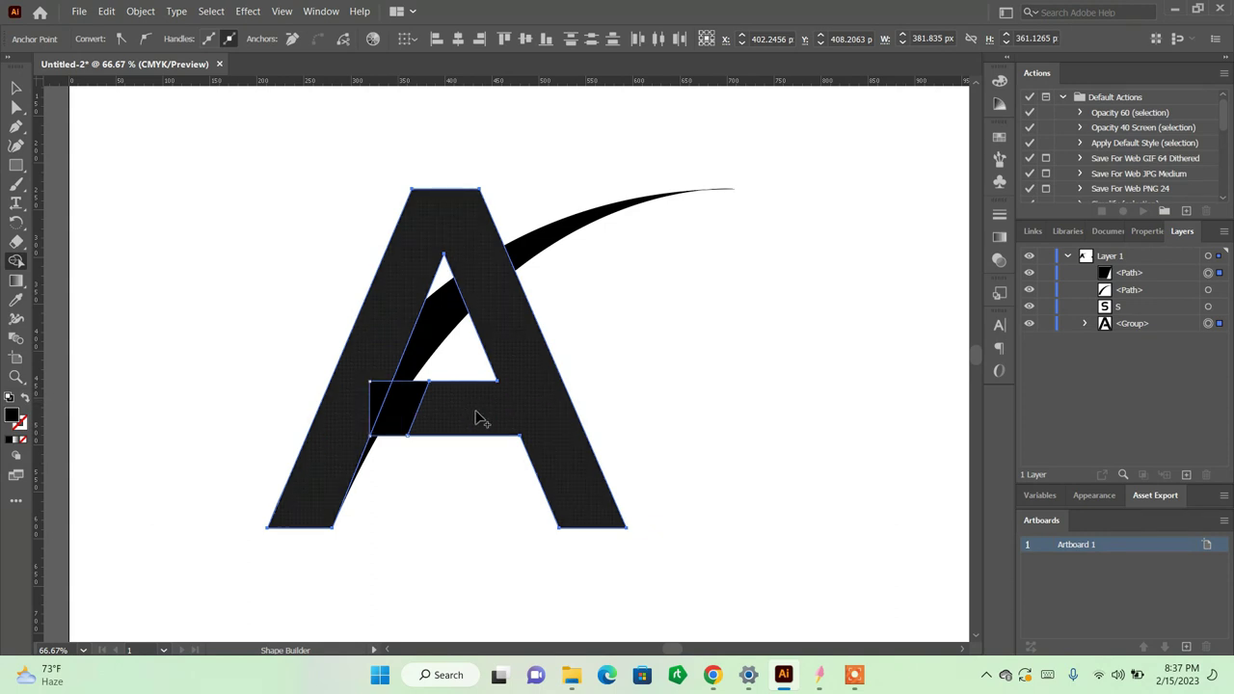
pyautogui.moveTo(479, 416); pyautogui.dragTo(343, 412)
# Step: Bring the swoosh to the front with Arrange > Bring to Front
pyautogui.press('v')
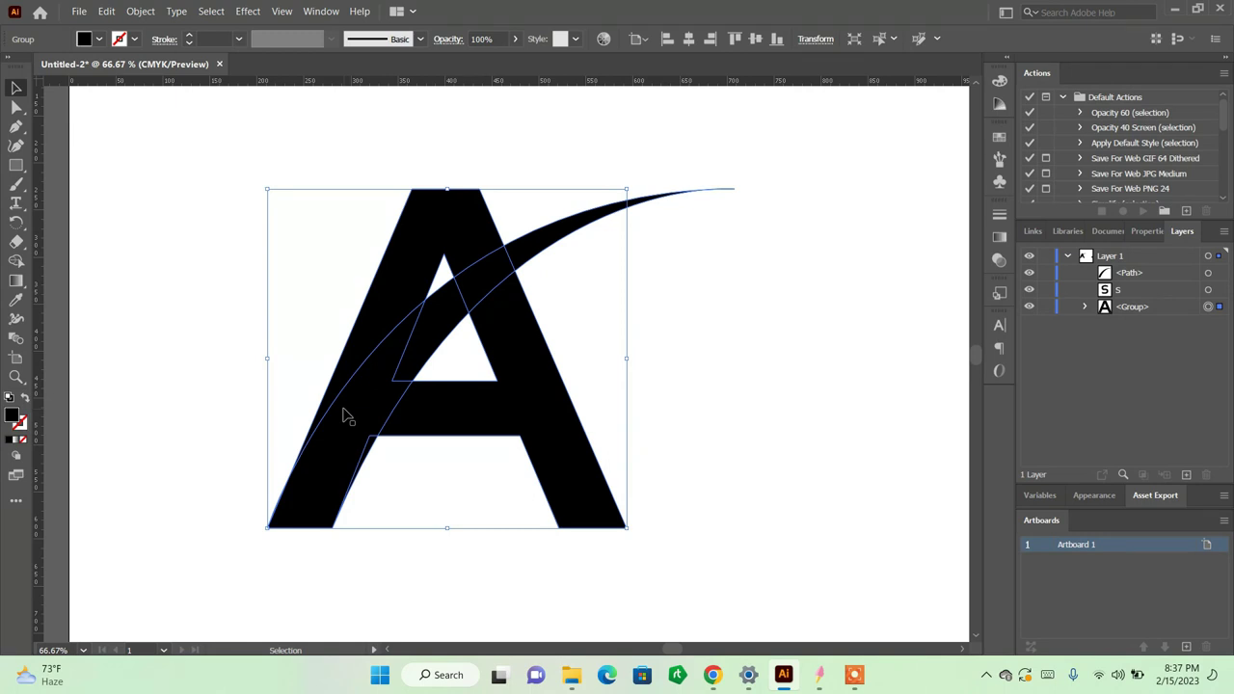
pyautogui.click(662, 374)
pyautogui.rightClick(540, 253)
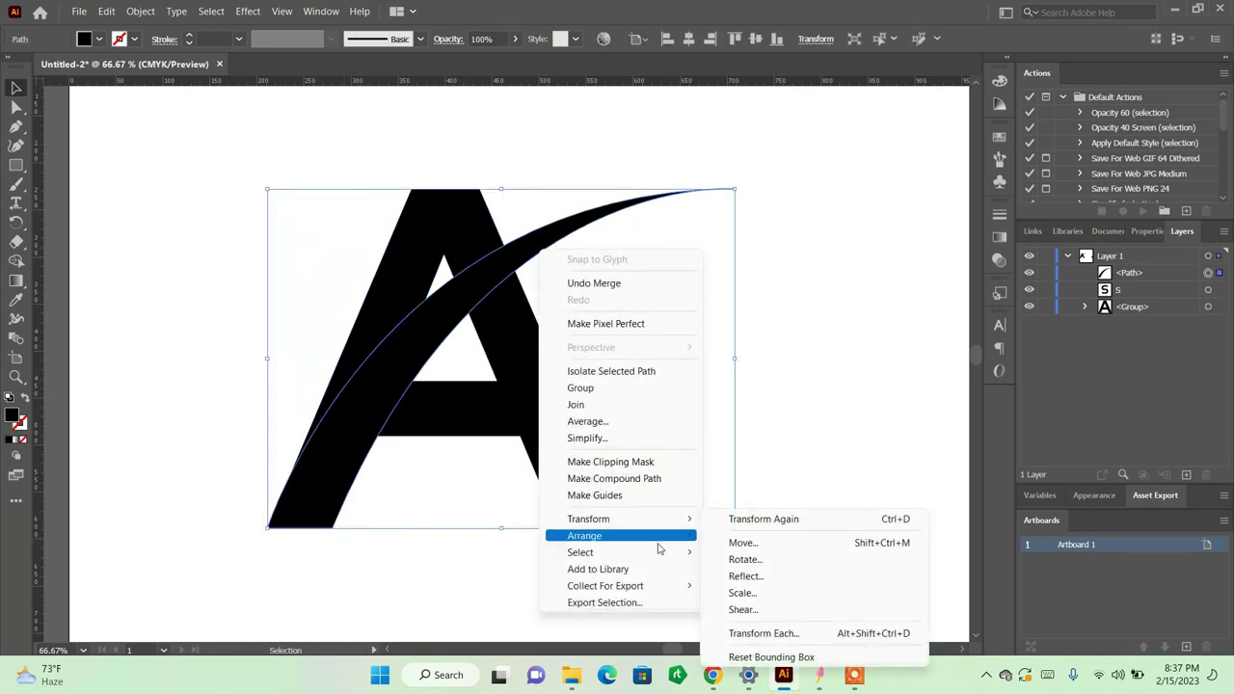
pyautogui.moveTo(585, 535)
pyautogui.click(749, 534)
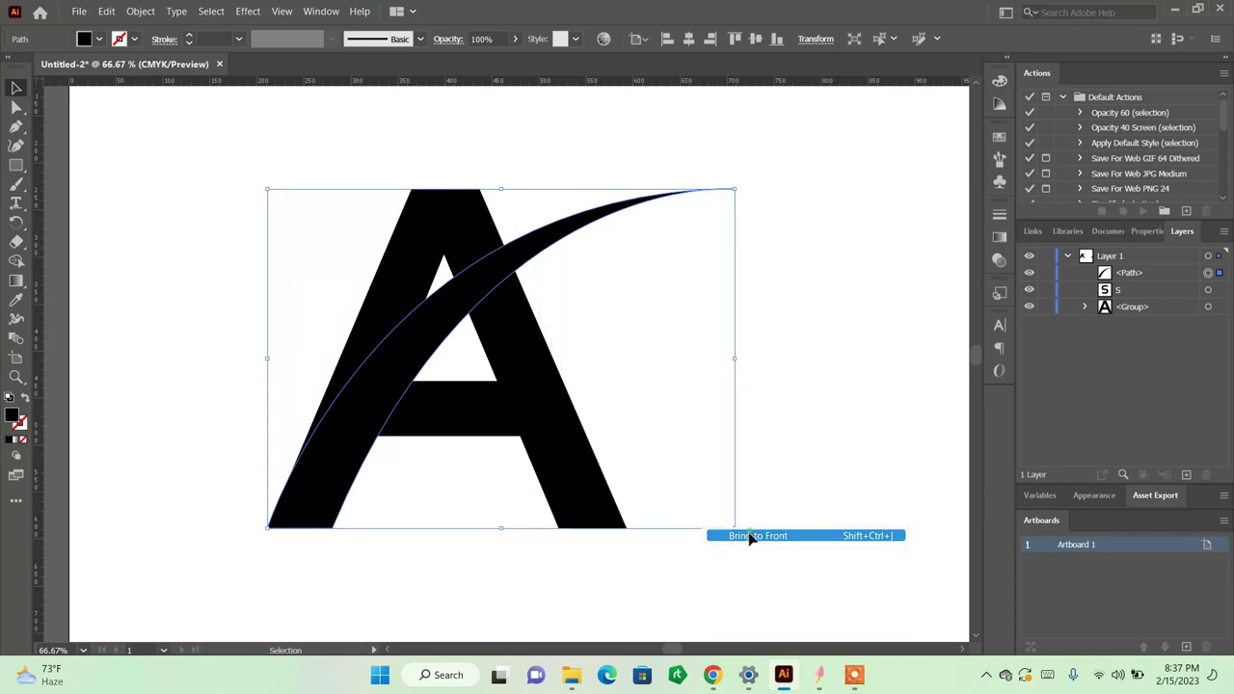
pyautogui.click(809, 446)
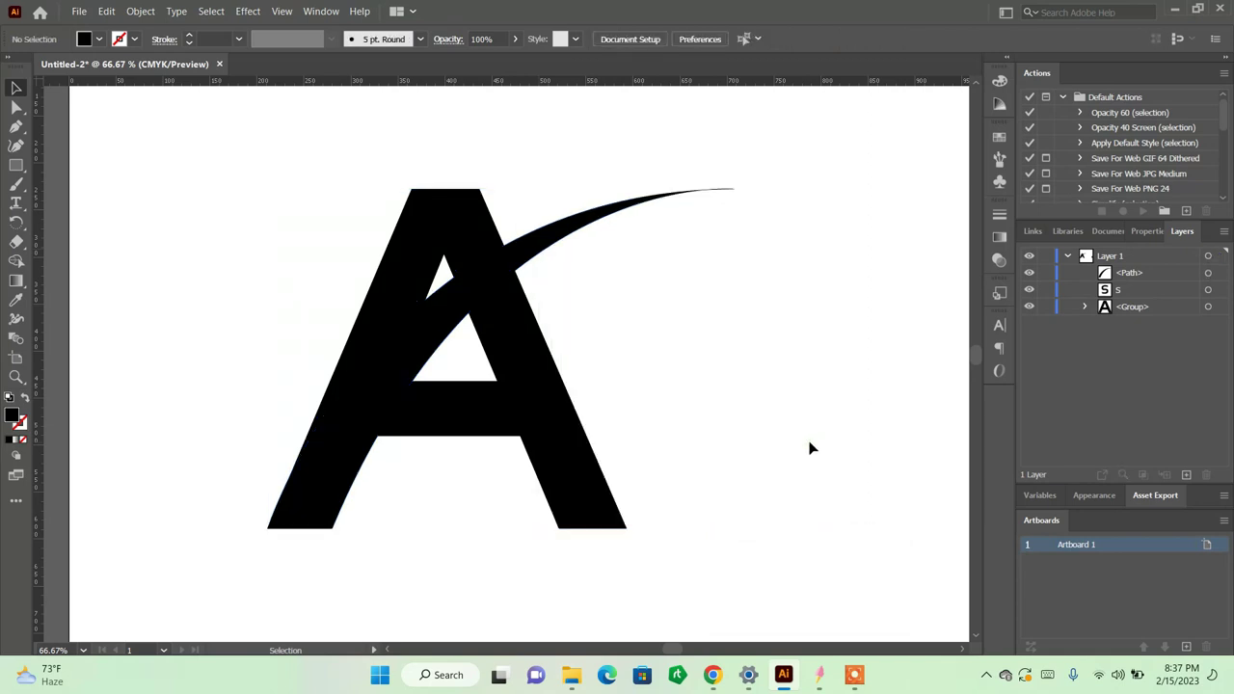
# Step: Reselect the A group and cycle through the Gradient, Rectangle and Pen tools
pyautogui.click(534, 372)
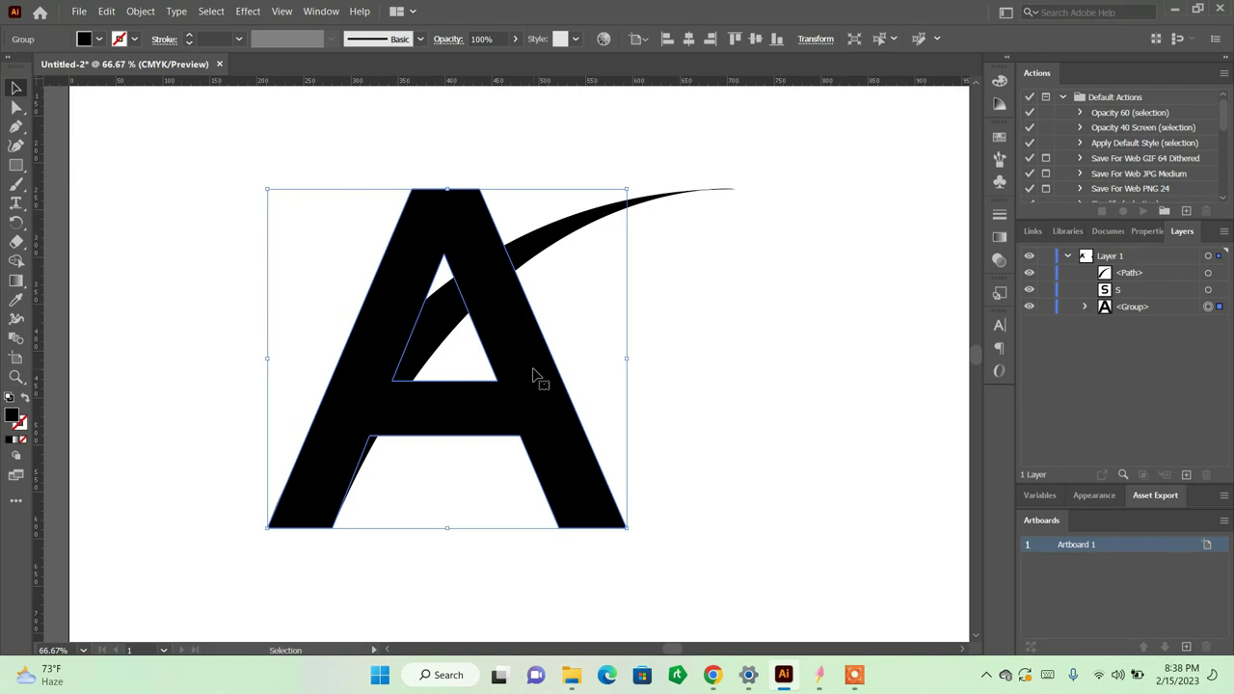
pyautogui.press('g')
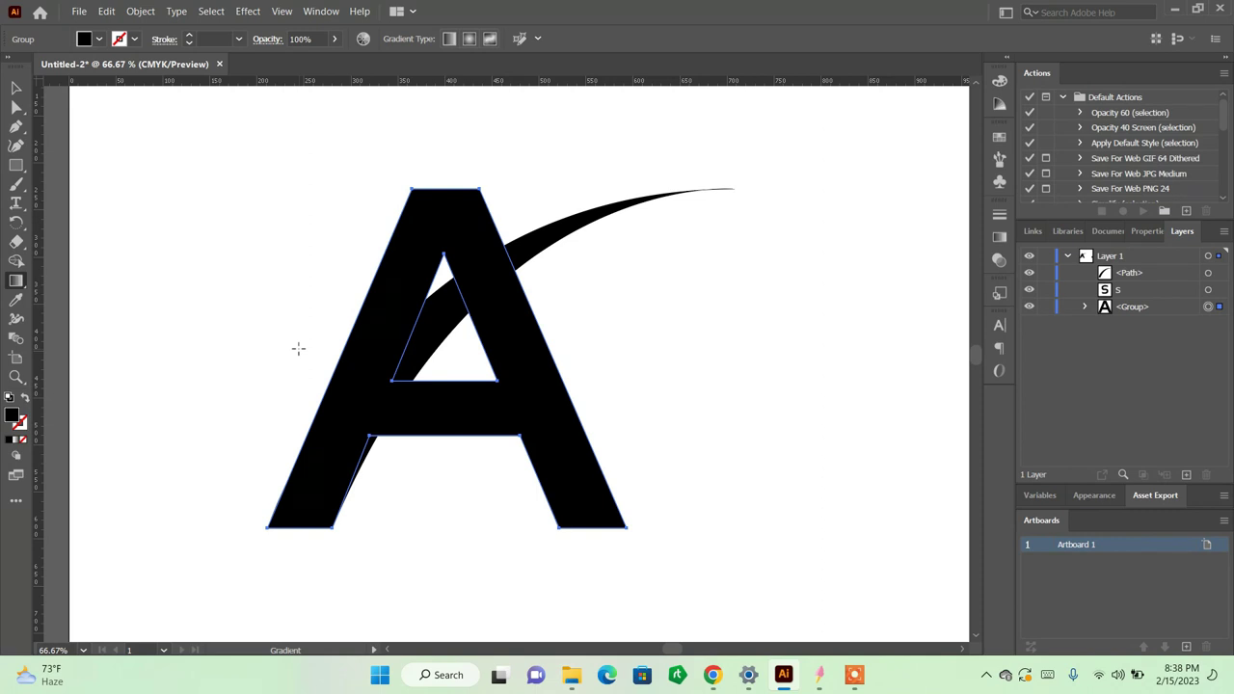
pyautogui.press('m')
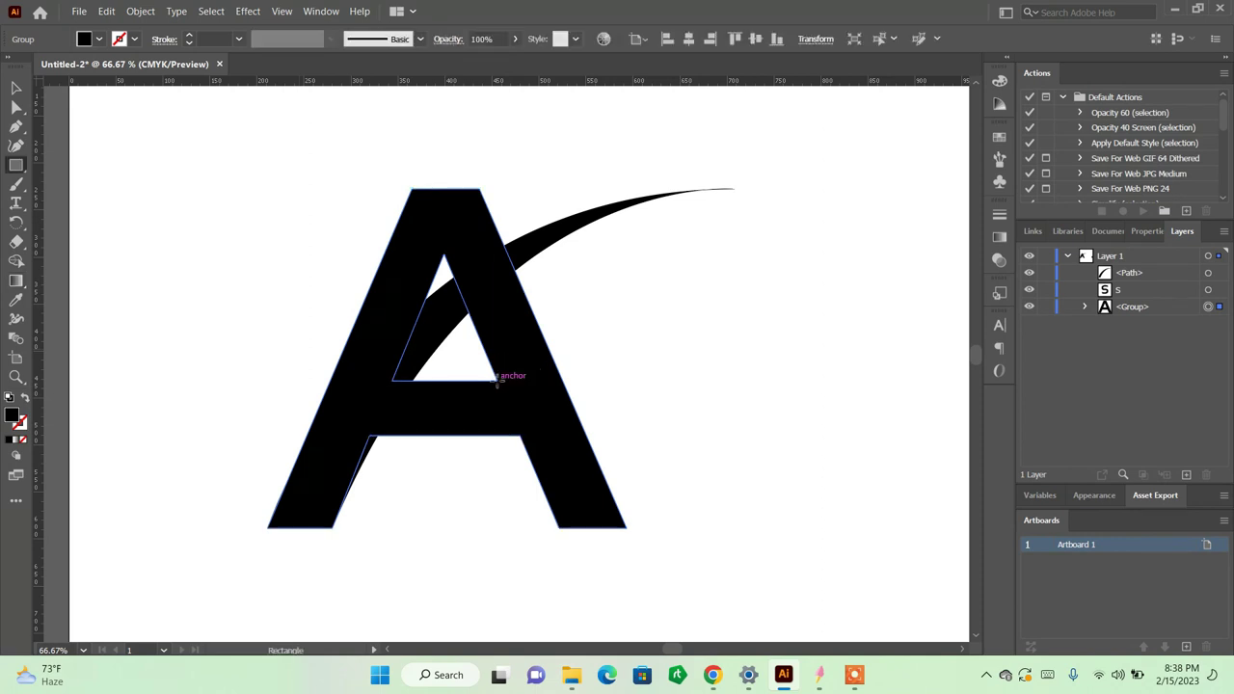
pyautogui.press('p')
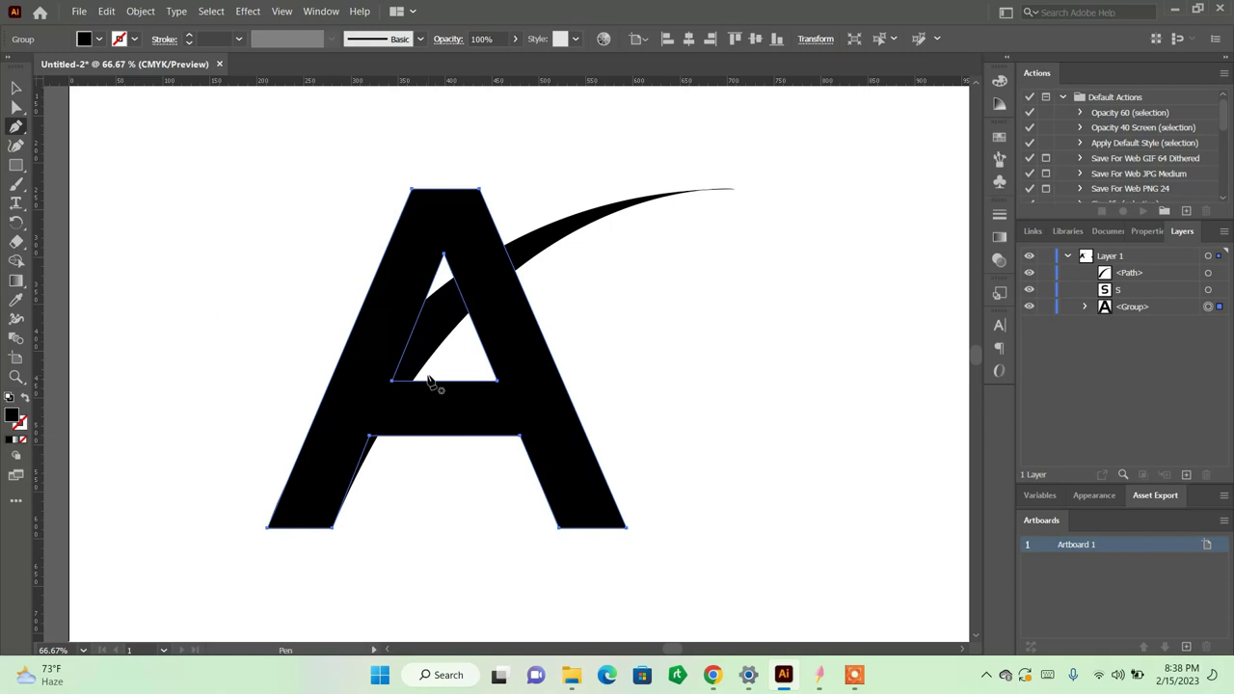
# Step: Clear the selection and zoom in and out to inspect the letter A
pyautogui.press('v')
pyautogui.keyDown('shift'); pyautogui.click(534, 256); pyautogui.keyUp('shift')
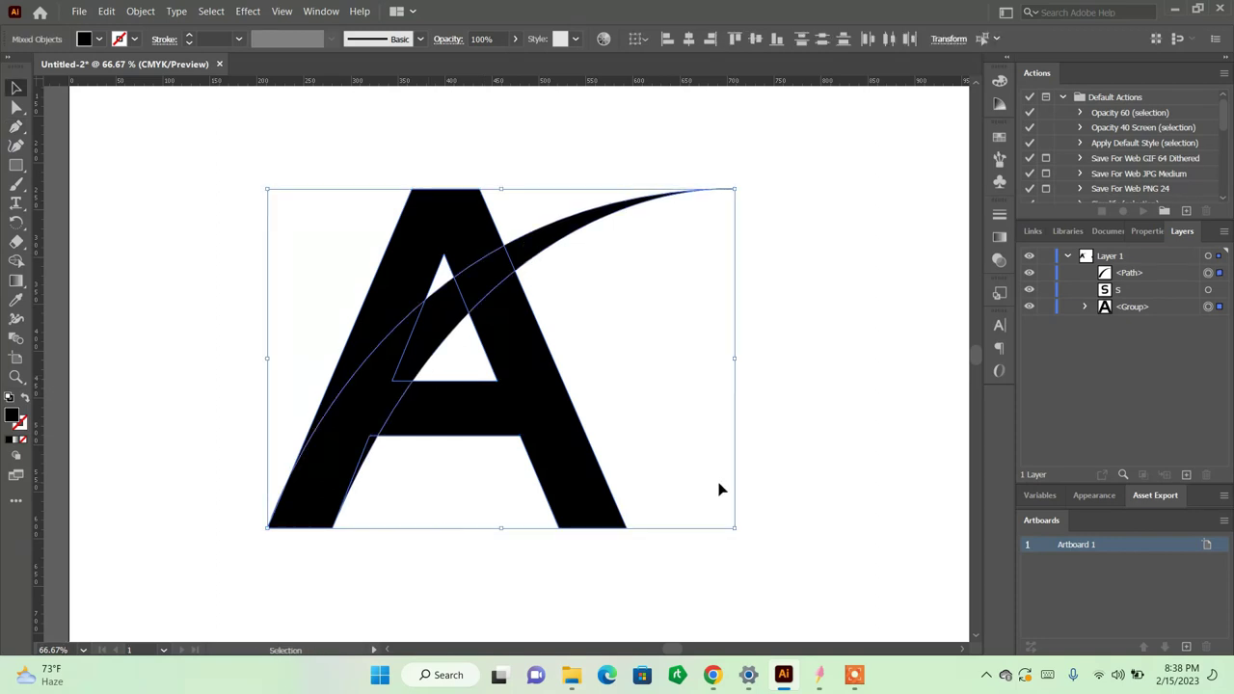
pyautogui.click(718, 487)
pyautogui.hotkey('ctrl', '=')
pyautogui.hotkey('ctrl', '=')
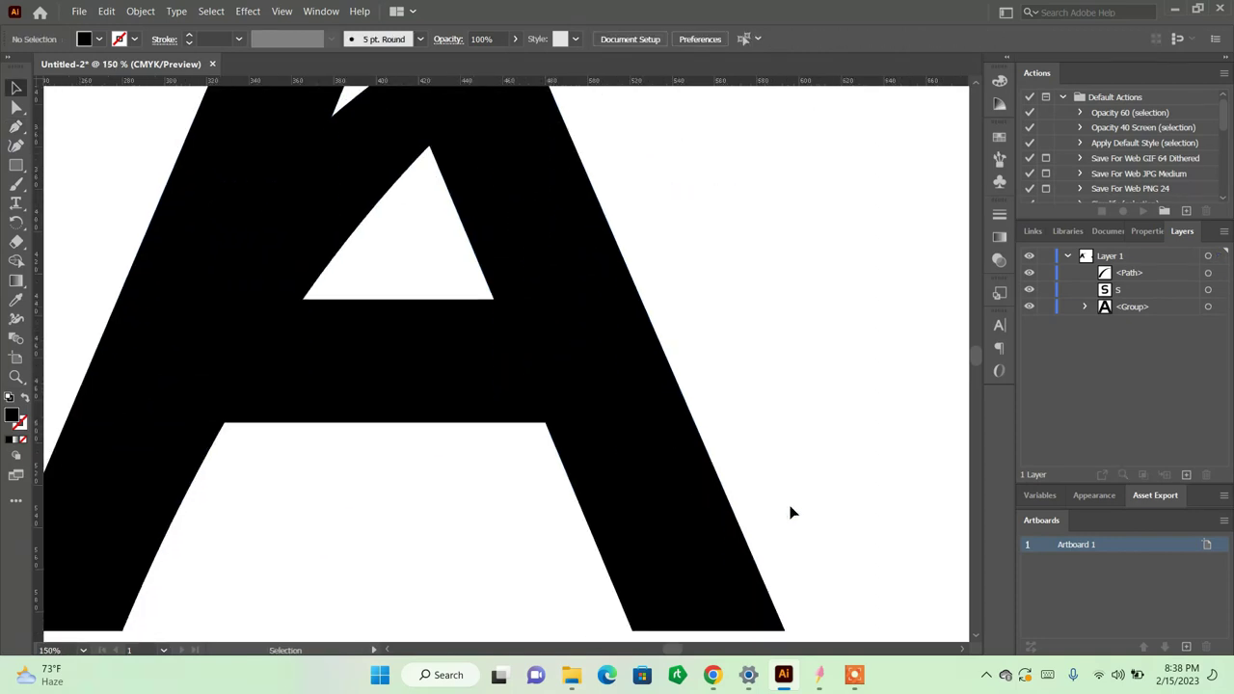
pyautogui.scroll(-1, 791, 513)
pyautogui.hotkey('ctrl', '-')
pyautogui.hotkey('ctrl', '-')
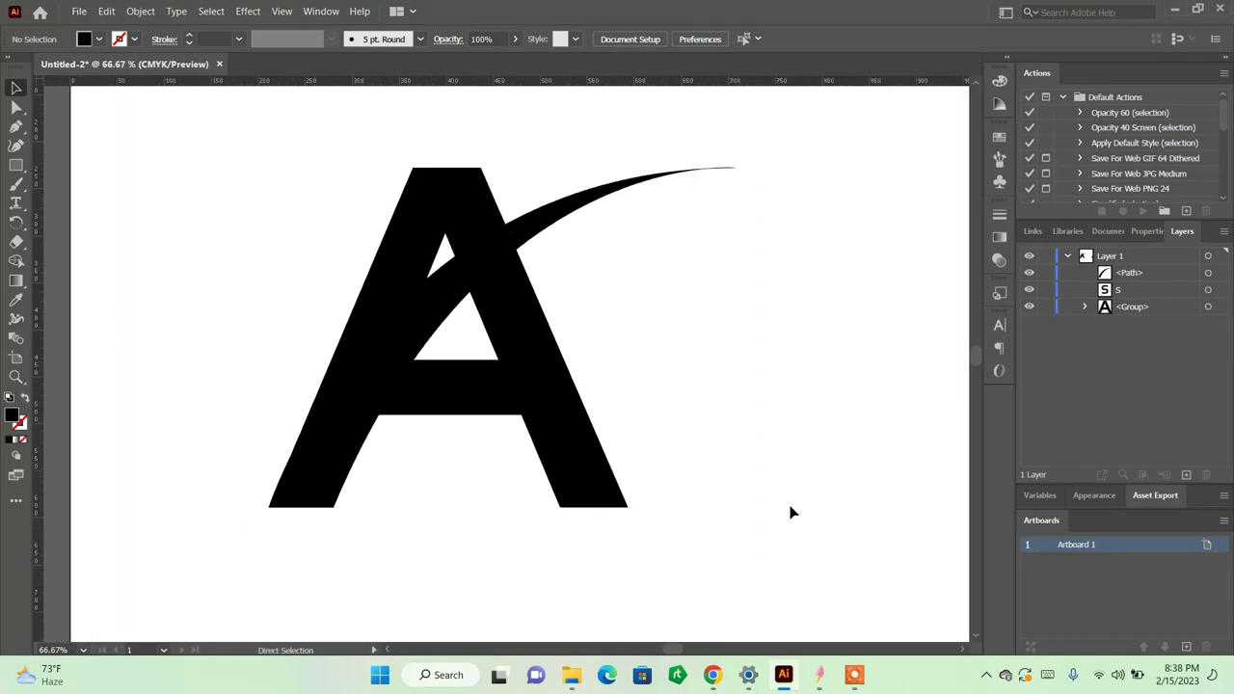
# Step: Round the A's corners to about 0.97 px using Direct Selection corner widgets
pyautogui.click(600, 477)
pyautogui.press('a')
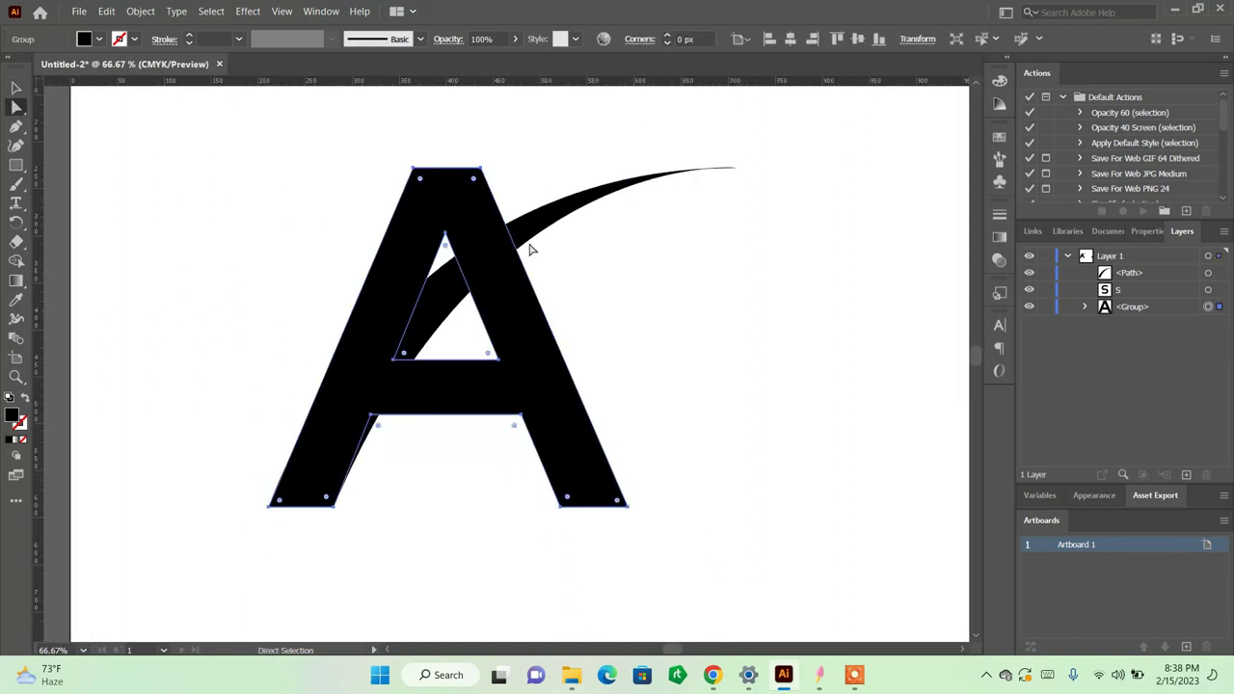
pyautogui.moveTo(476, 181)
pyautogui.mouseDown()
pyautogui.moveTo(496, 197)
pyautogui.moveTo(480, 174)
pyautogui.mouseUp()
pyautogui.hotkey('ctrl', 'z')
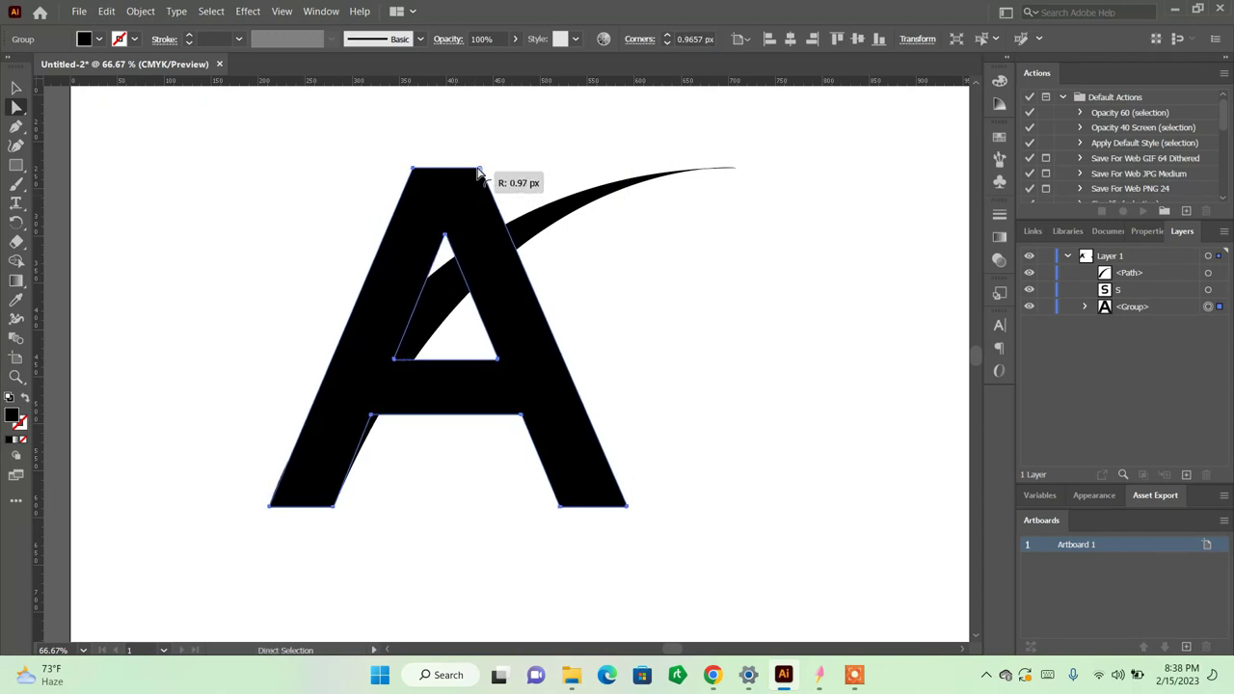
pyautogui.click(659, 290)
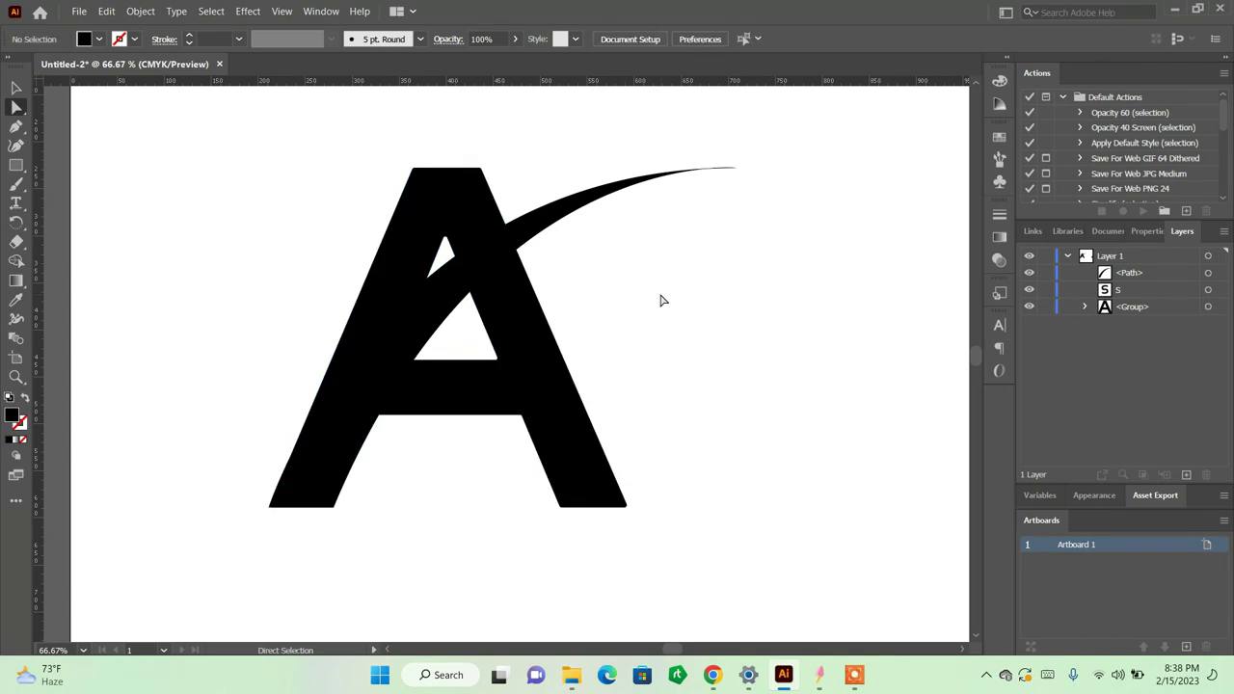
# Step: Zoom in to check the rounded corners, then reselect the A group
pyautogui.press('v')
pyautogui.hotkey('ctrl', '+')
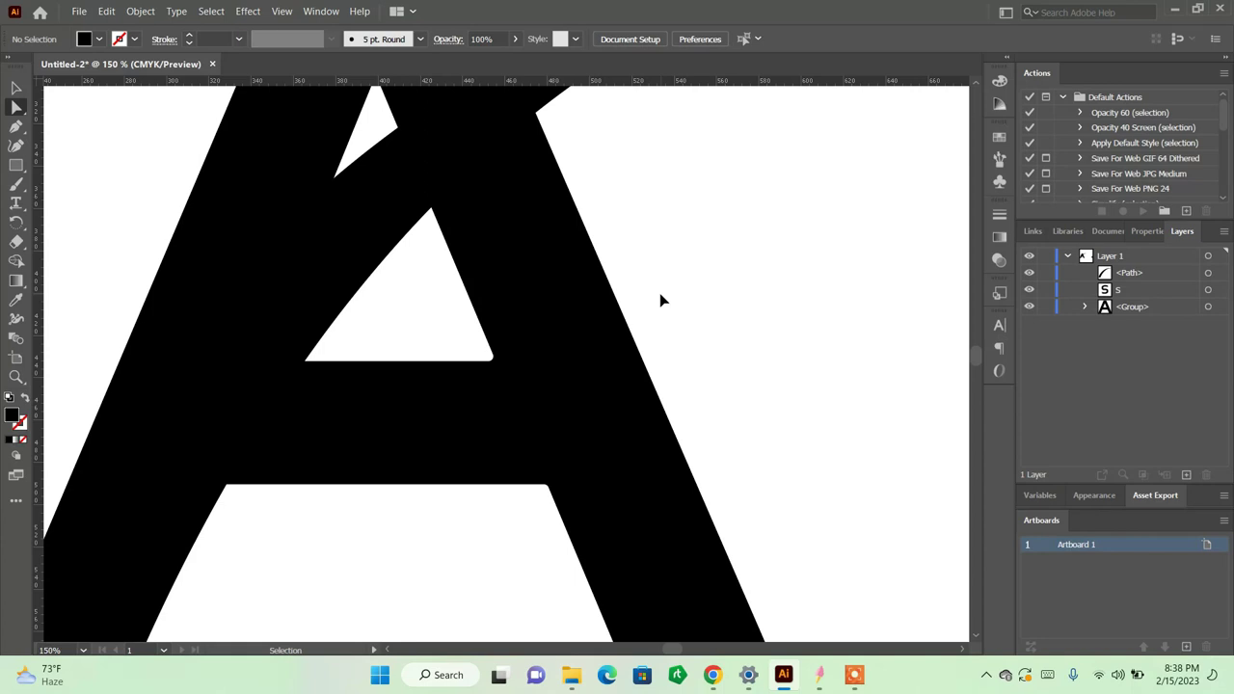
pyautogui.hotkey('ctrl', '-')
pyautogui.hotkey('ctrl', '-')
pyautogui.hotkey('ctrl', '-')
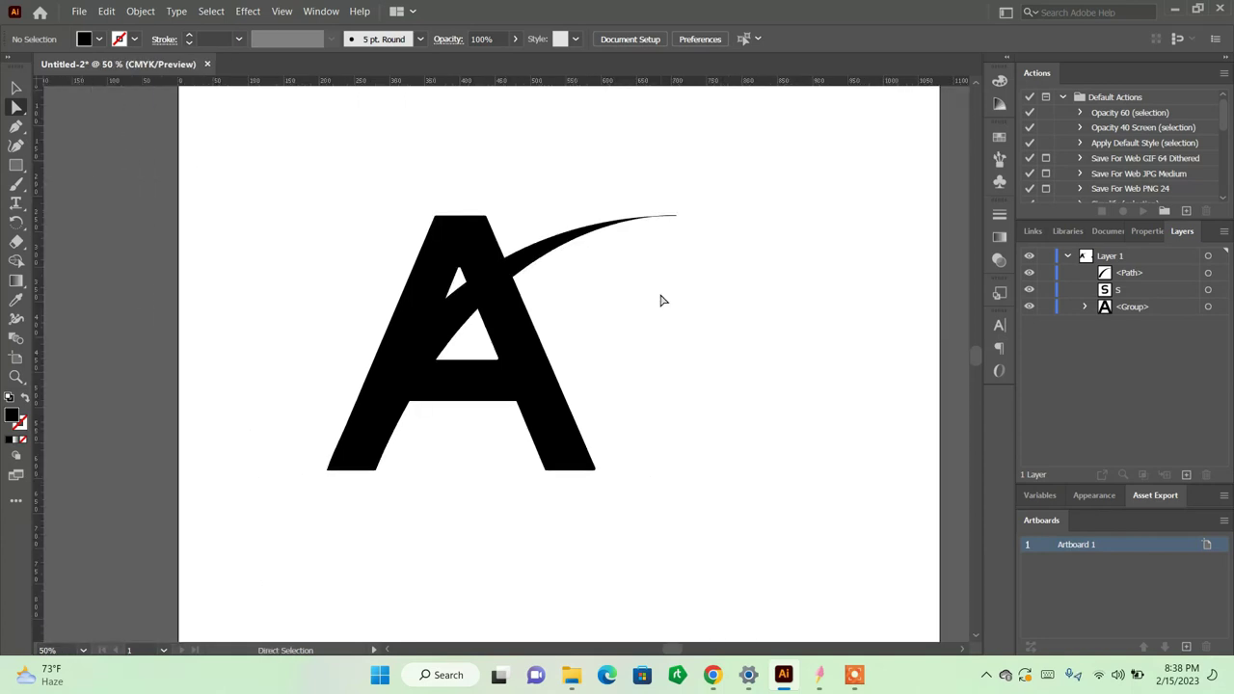
pyautogui.press('v')
pyautogui.click(540, 359)
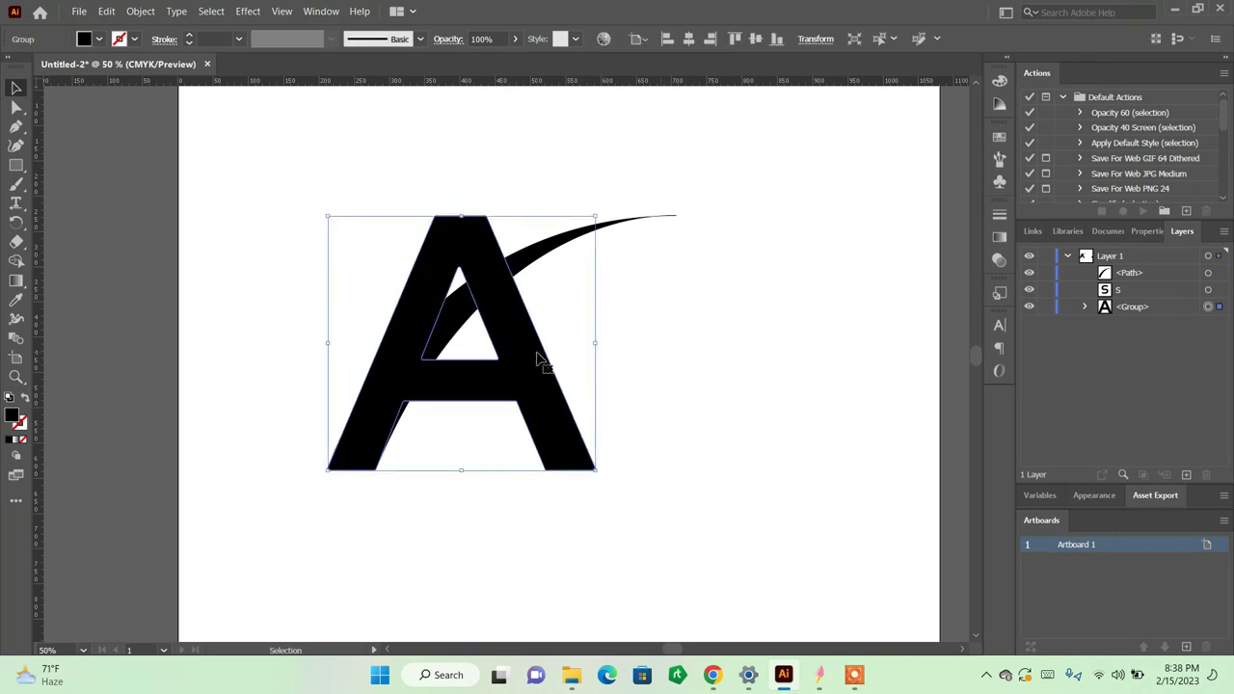
# Step: Apply a 0° linear gradient to the A, moving the black stop to the slider's left end
pyautogui.press('g')
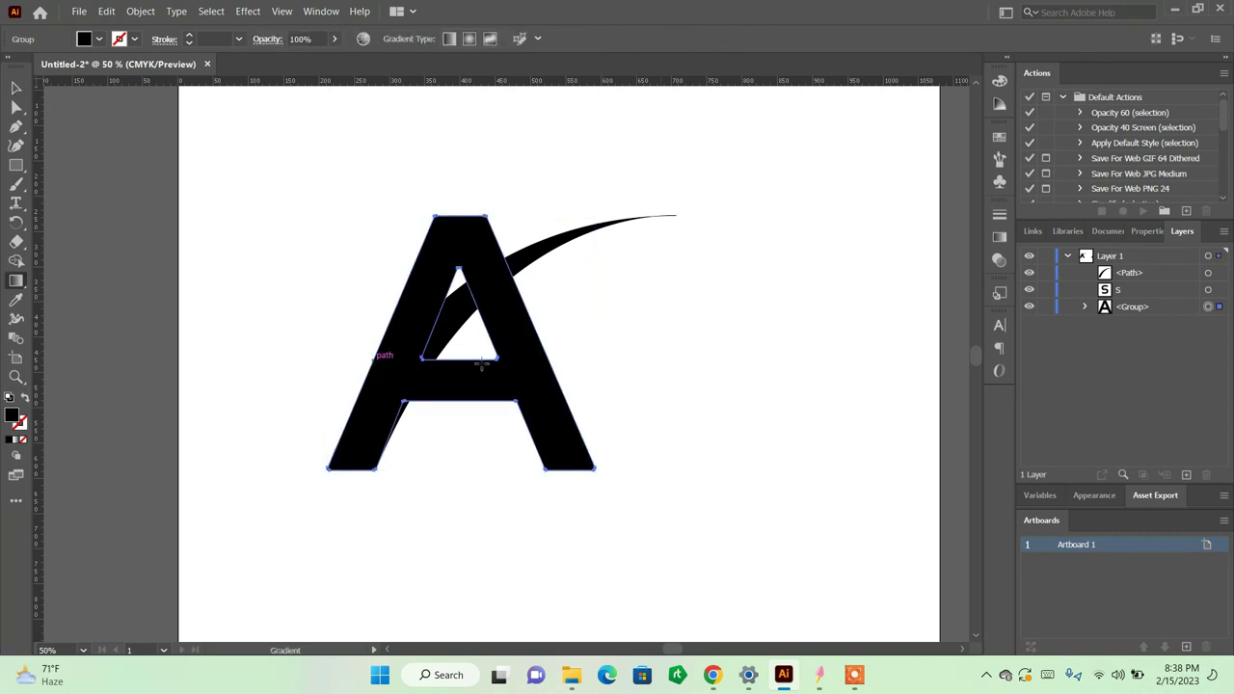
pyautogui.click(1001, 238)
pyautogui.click(880, 332)
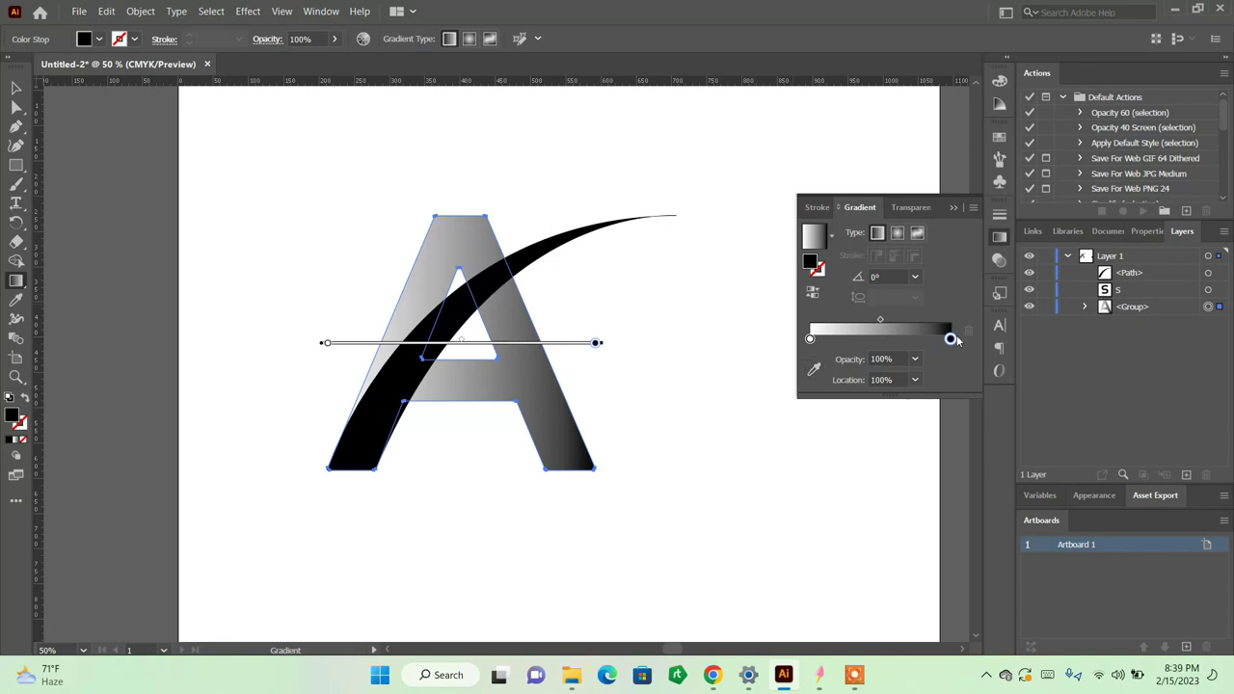
pyautogui.moveTo(952, 339); pyautogui.dragTo(960, 331)
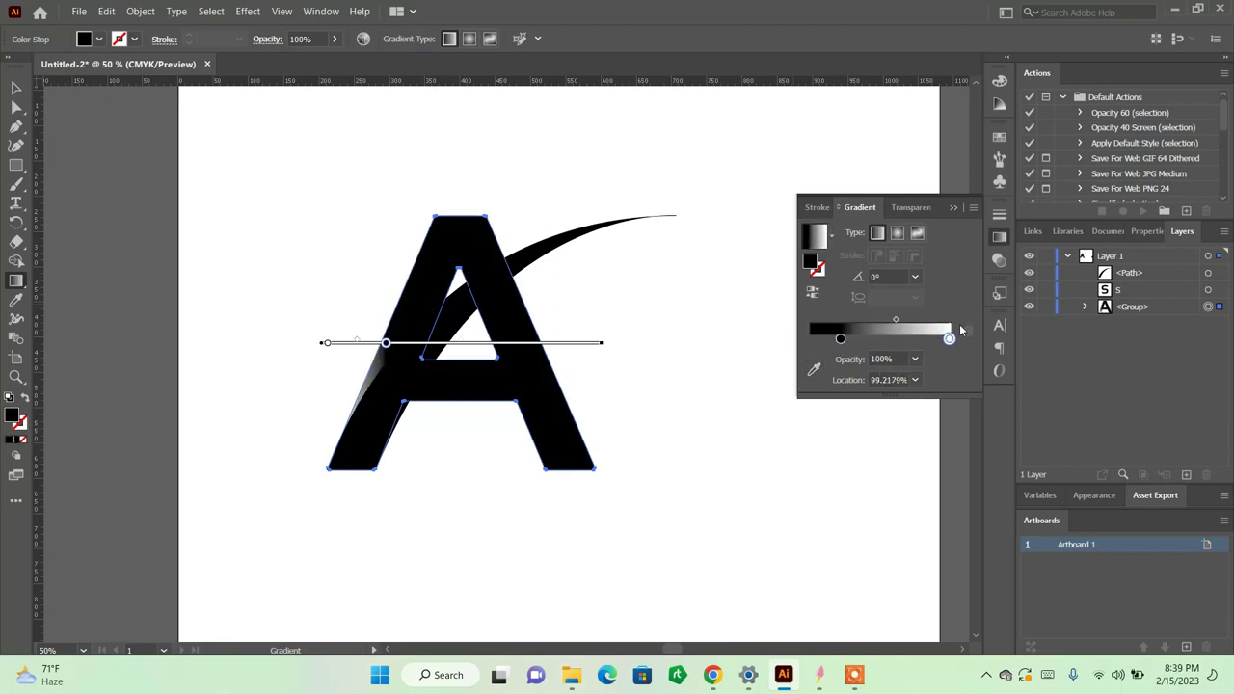
pyautogui.moveTo(840, 339); pyautogui.dragTo(810, 338)
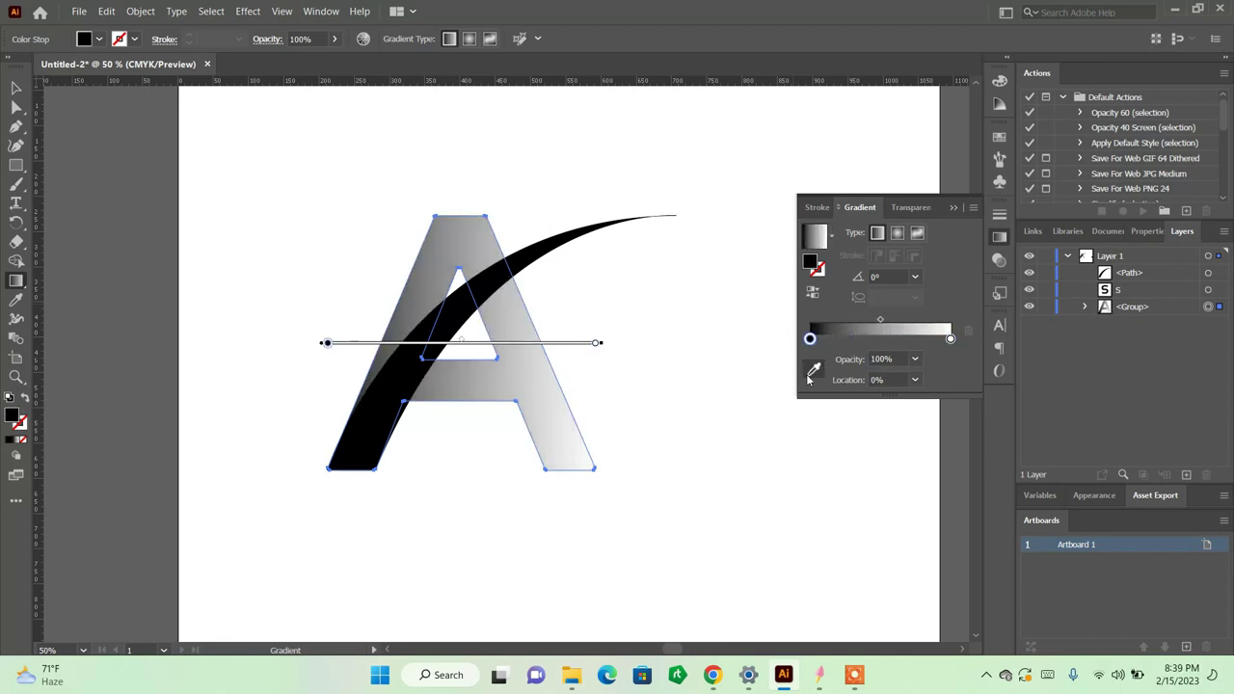
pyautogui.click(810, 373)
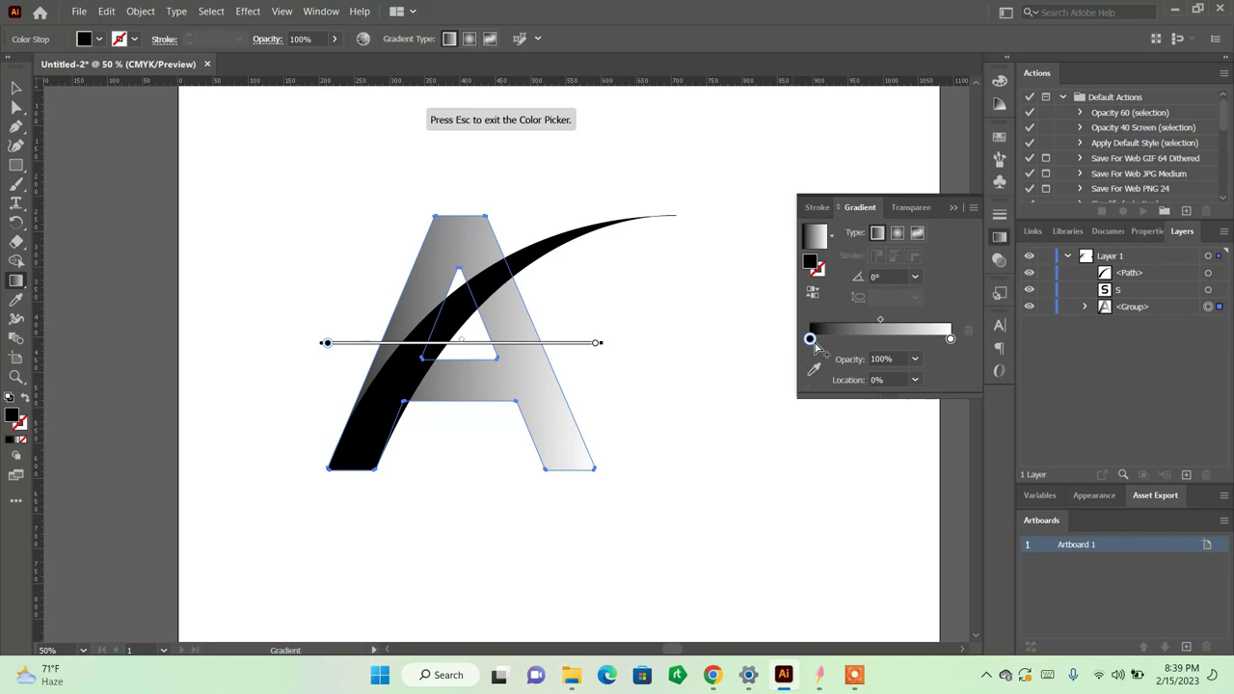
# Step: Try setting the left gradient stop to bright blue in the colour picker
pyautogui.doubleClick(810, 338)
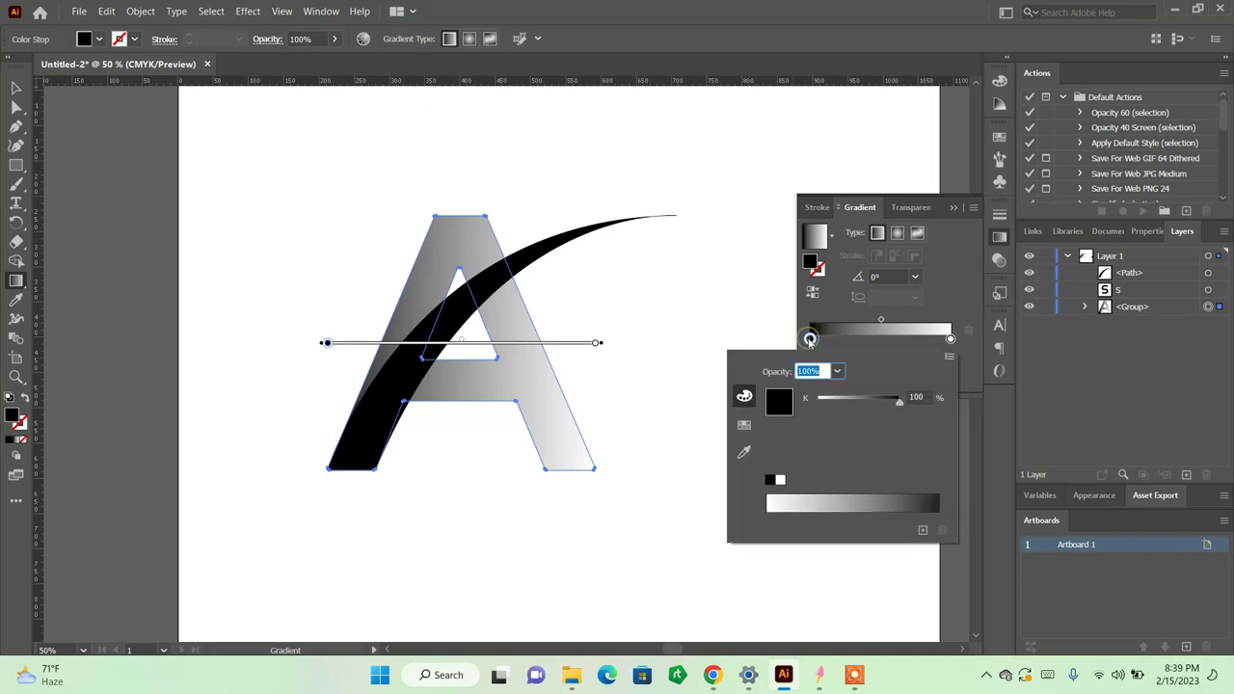
pyautogui.doubleClick(12, 415)
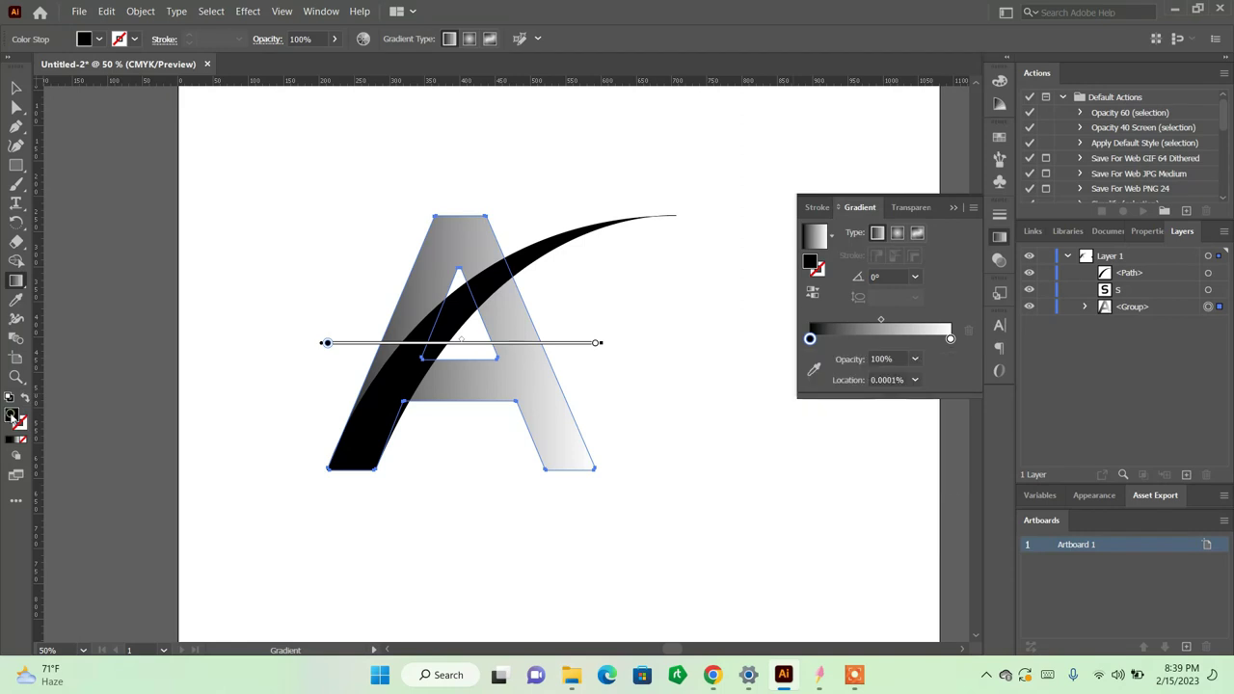
pyautogui.moveTo(635, 310); pyautogui.dragTo(640, 308)
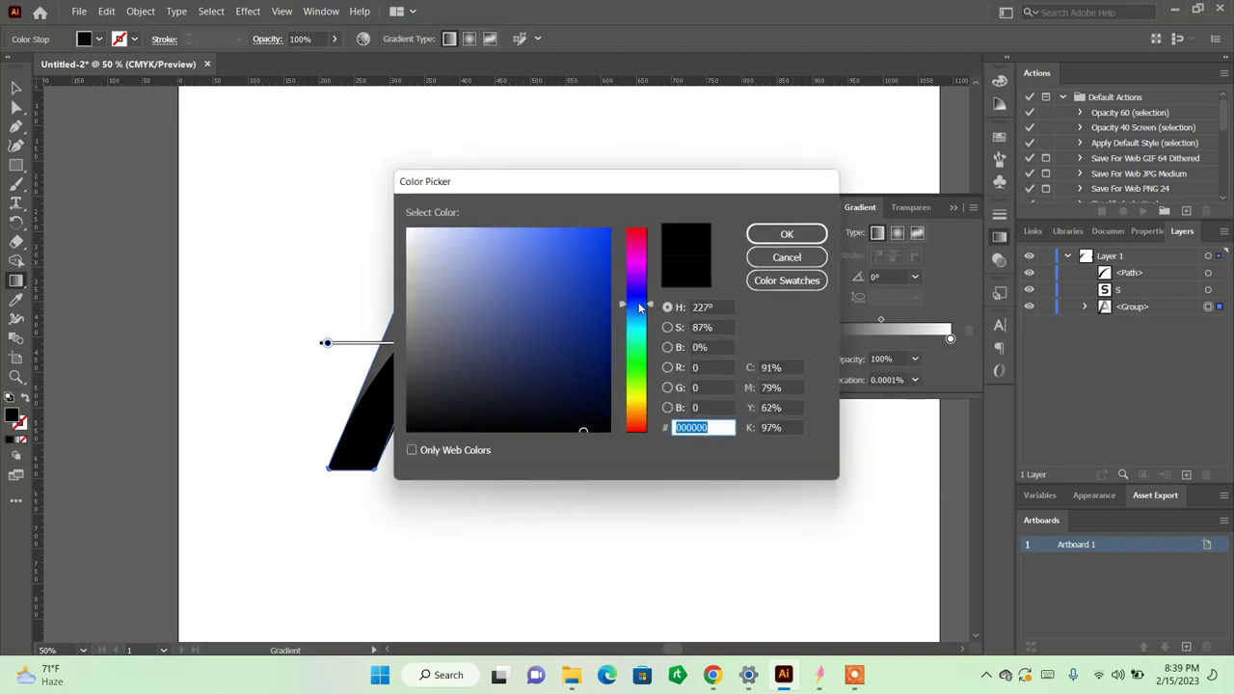
pyautogui.click(608, 230)
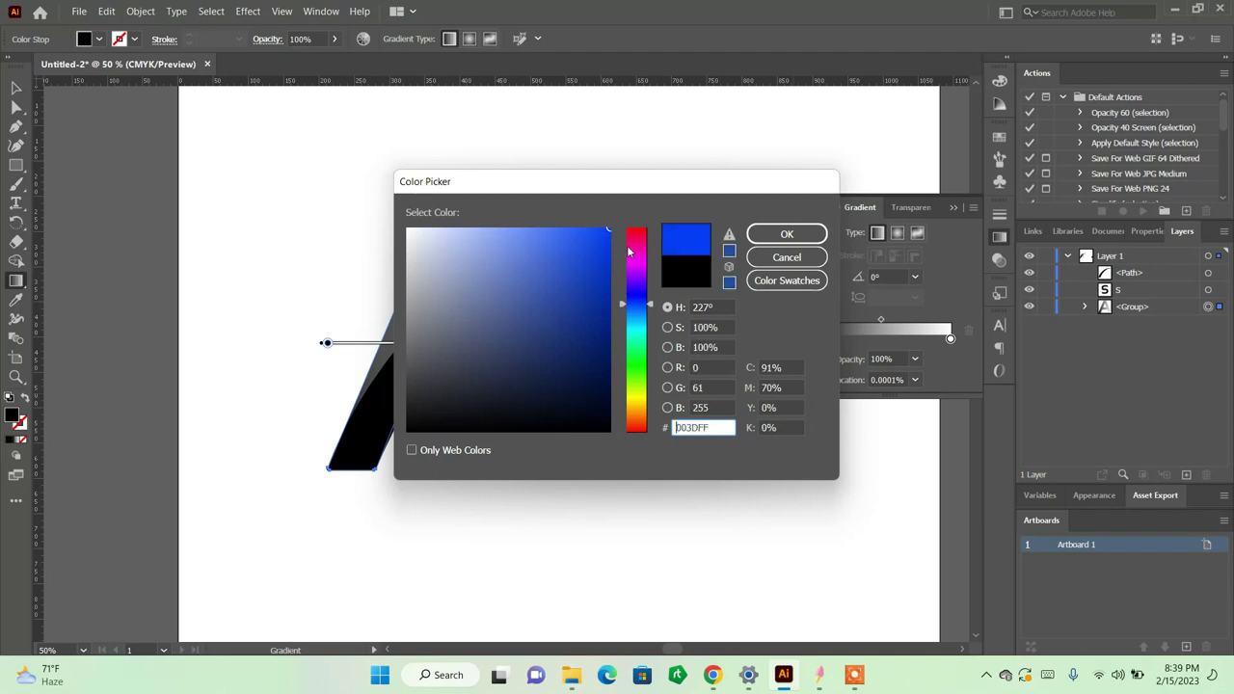
pyautogui.moveTo(652, 306); pyautogui.dragTo(647, 306)
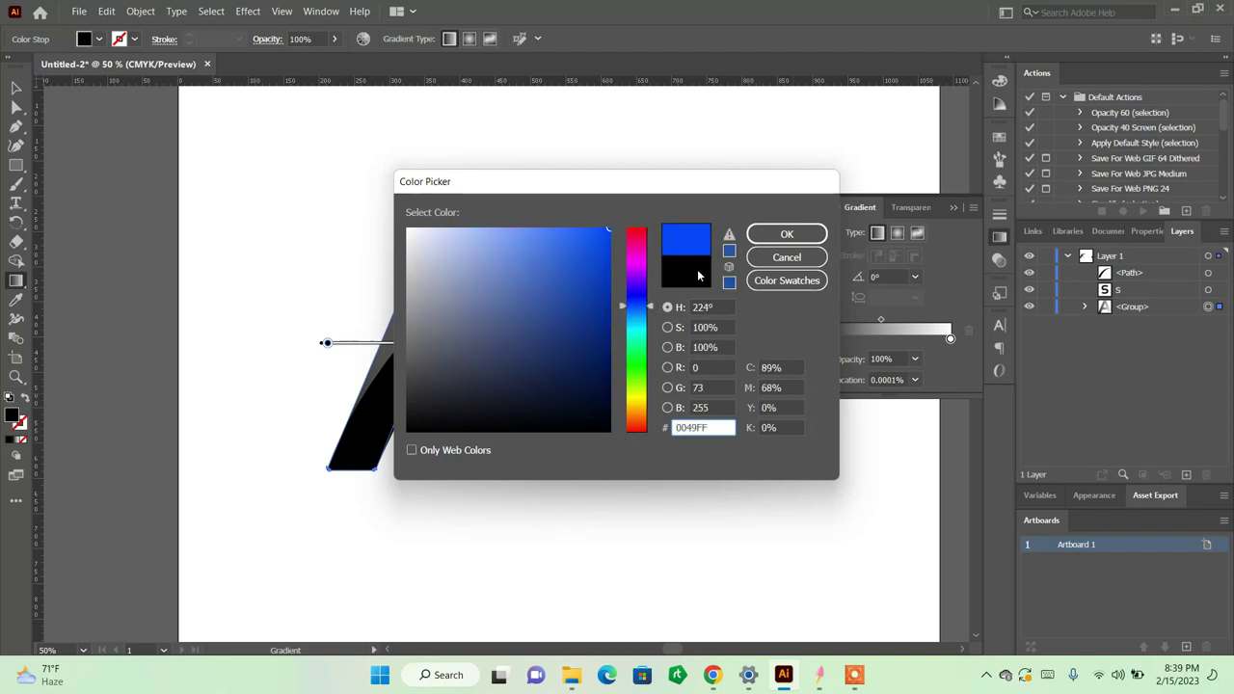
pyautogui.click(782, 236)
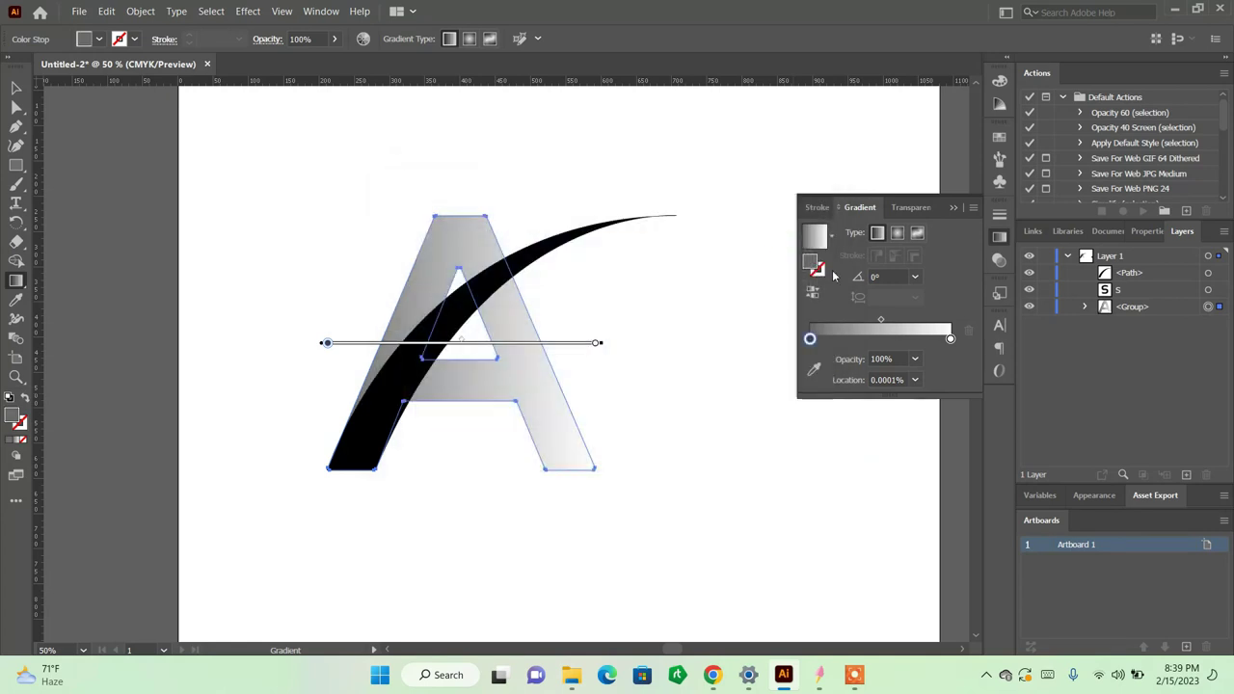
# Step: Set the left gradient stop to a cyan blue swatch from the Swatches popup
pyautogui.doubleClick(810, 340)
pyautogui.click(744, 424)
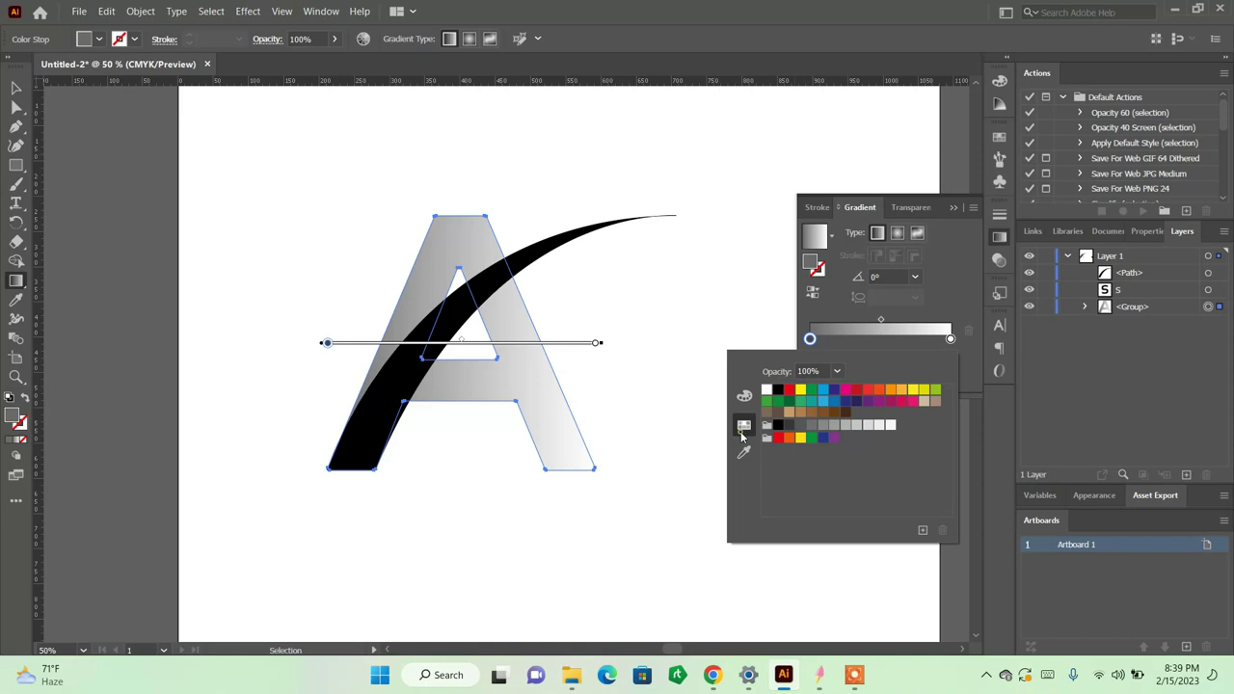
pyautogui.click(825, 390)
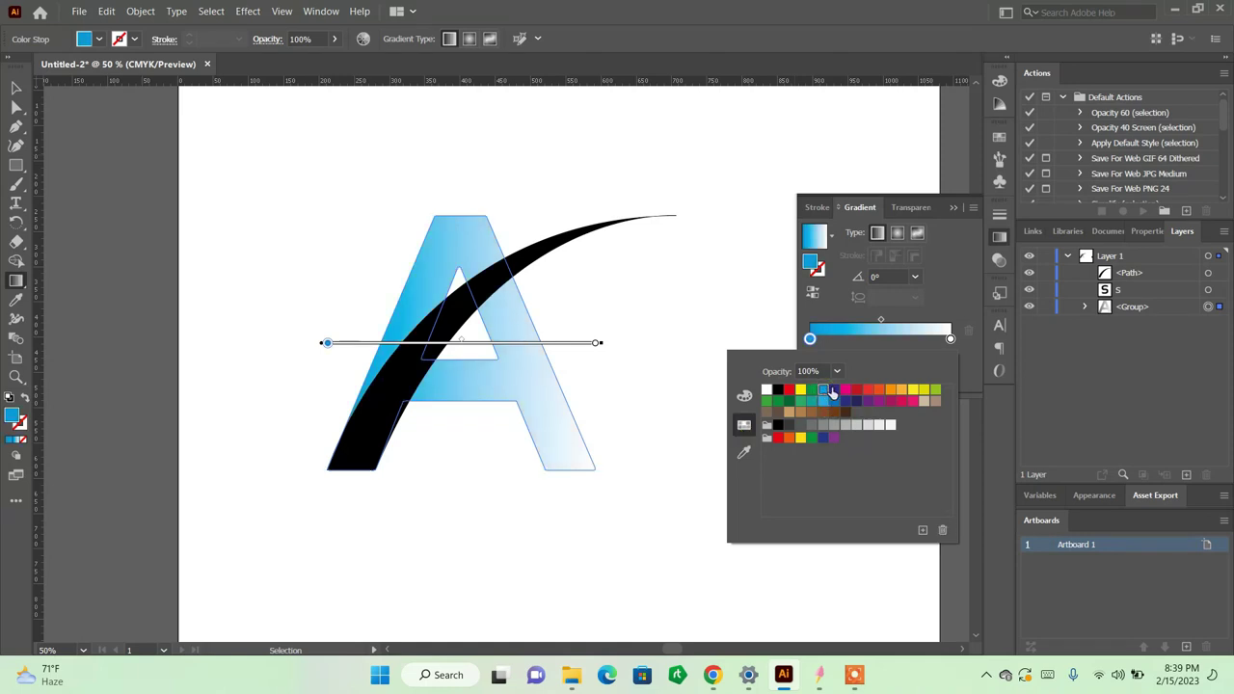
pyautogui.click(835, 391)
pyautogui.click(823, 391)
pyautogui.click(960, 279)
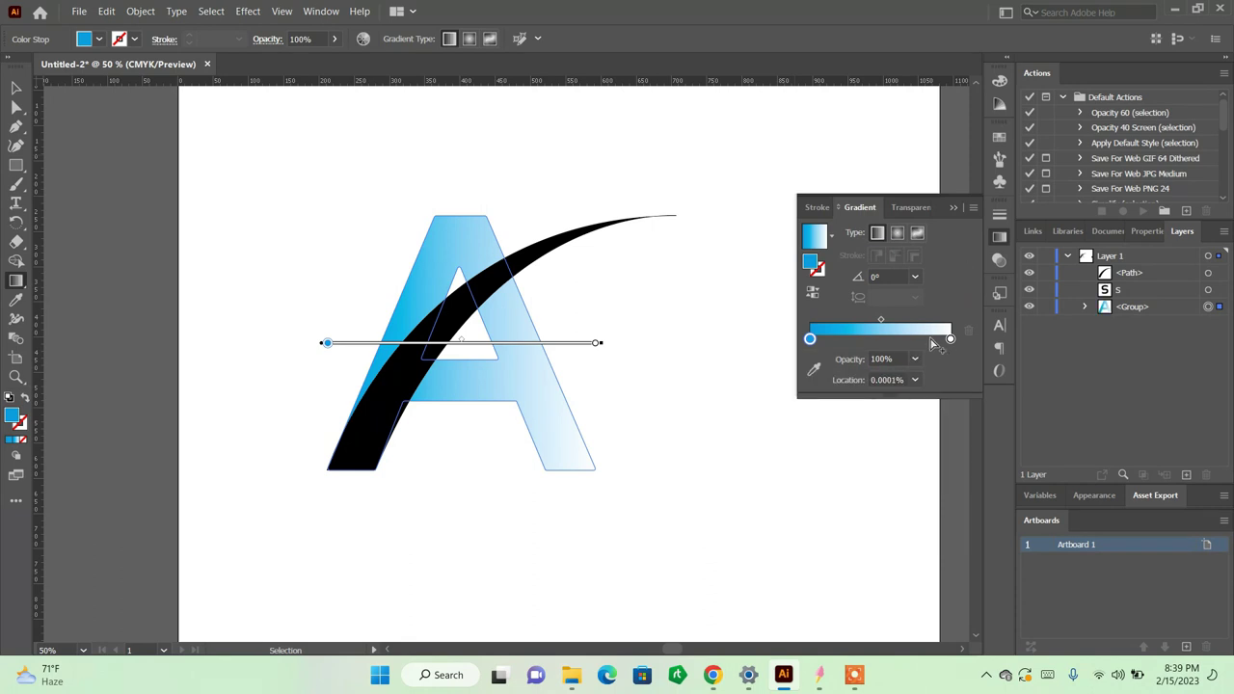
pyautogui.click(952, 339)
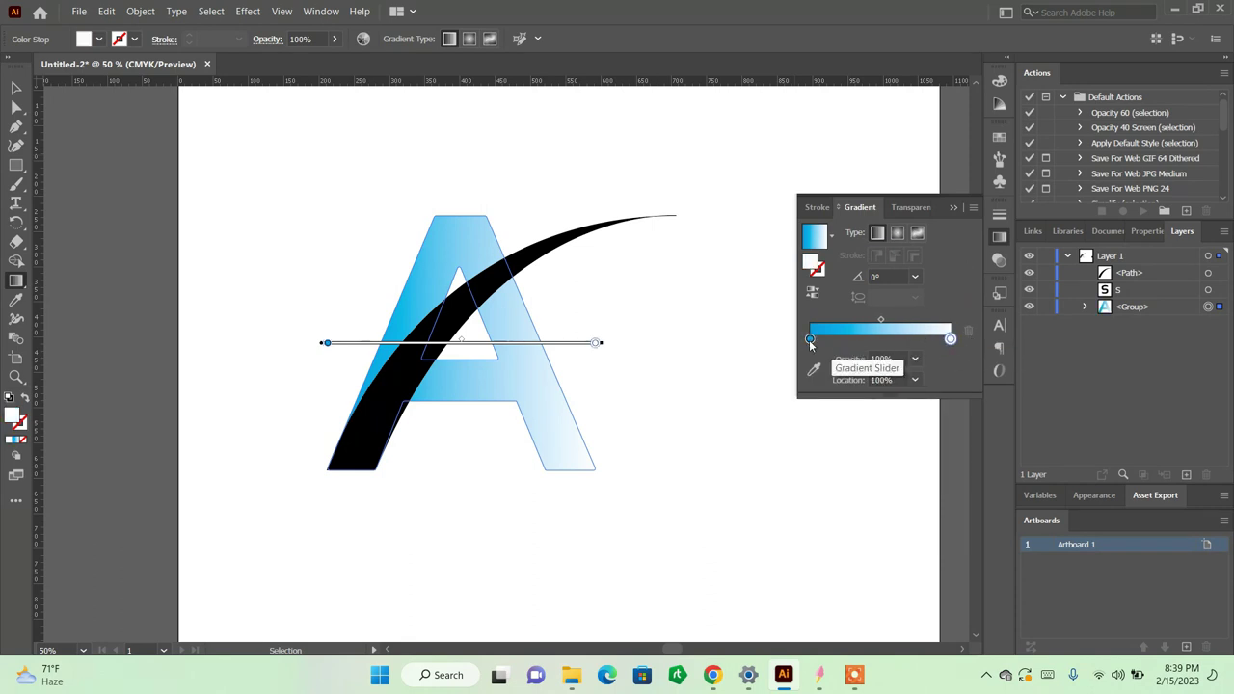
# Step: Move the blue stop to the gradient's middle and add a new stop at the left end
pyautogui.moveTo(810, 340); pyautogui.dragTo(886, 338)
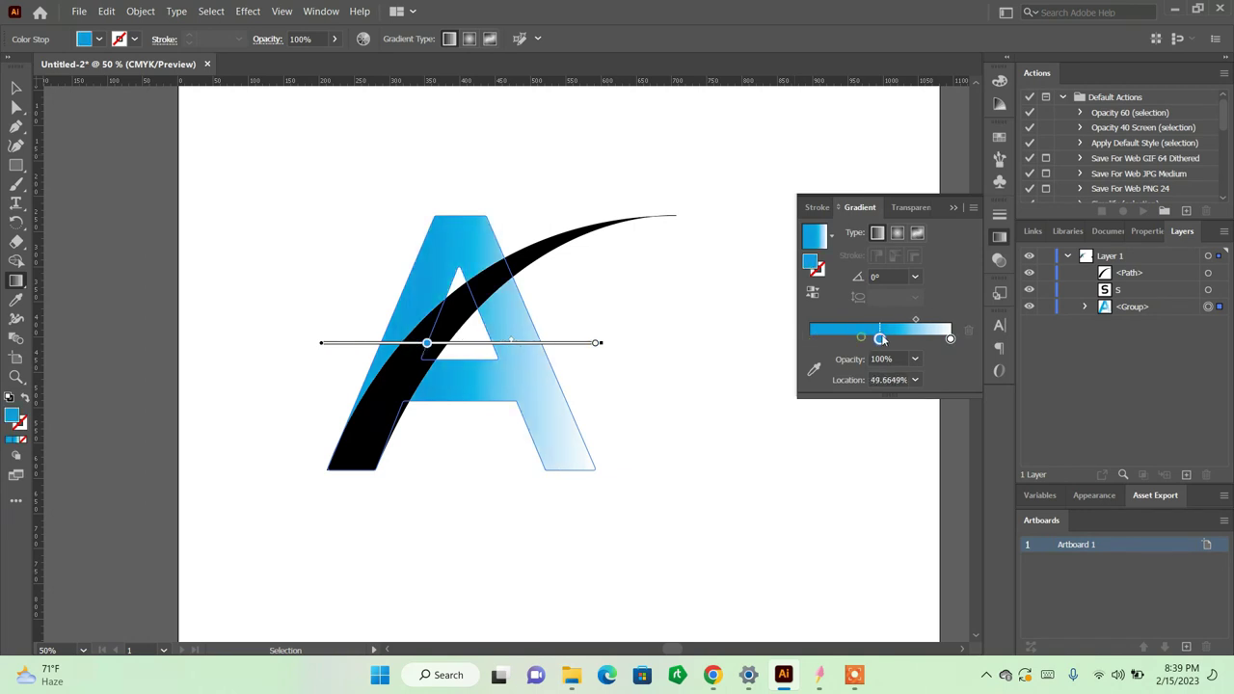
pyautogui.click(810, 339)
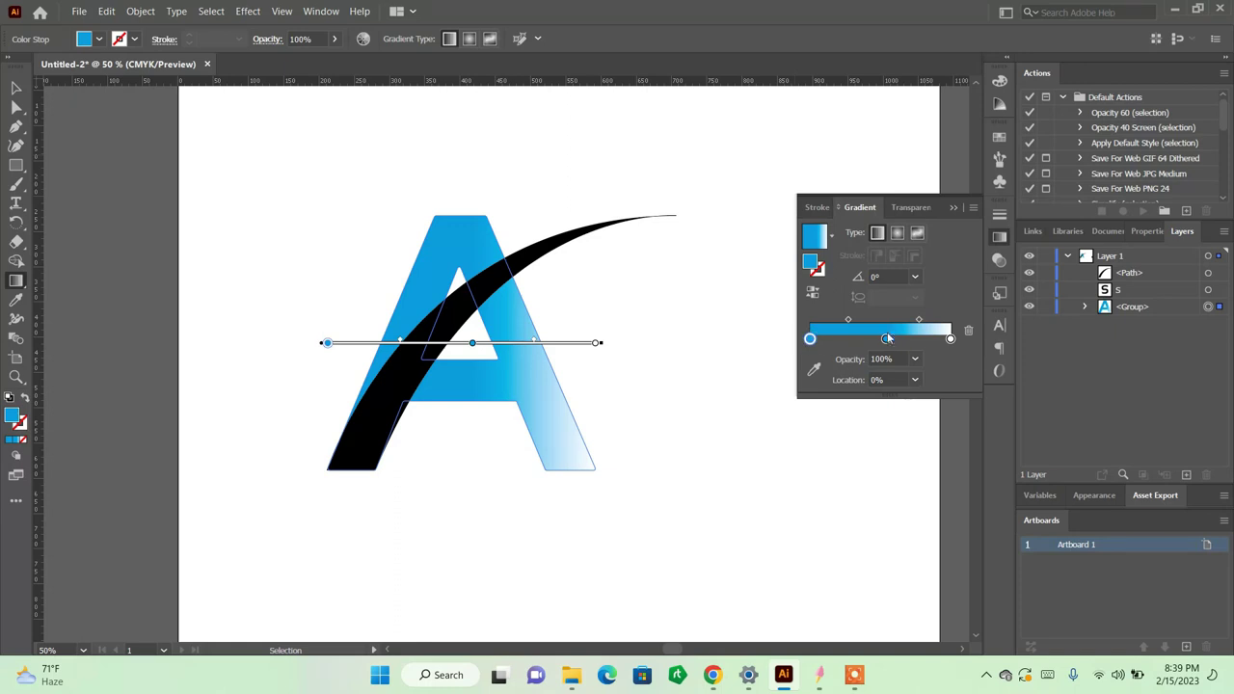
pyautogui.moveTo(888, 338); pyautogui.dragTo(876, 341)
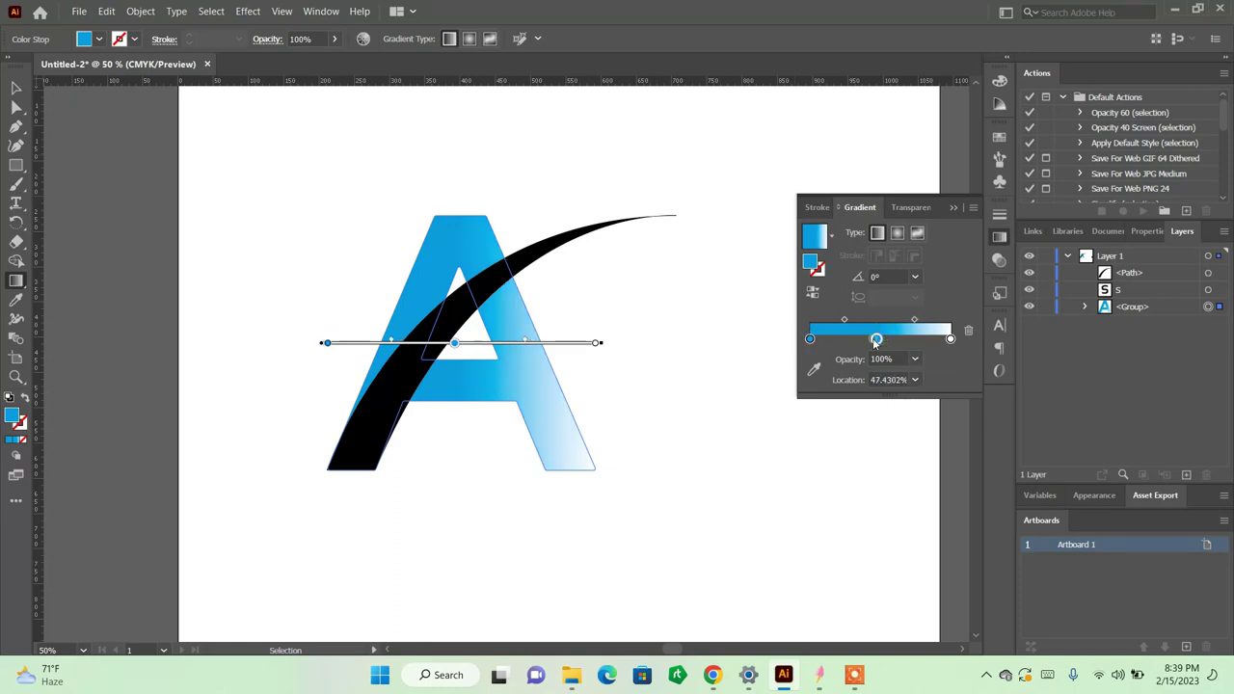
pyautogui.click(811, 340)
pyautogui.click(816, 372)
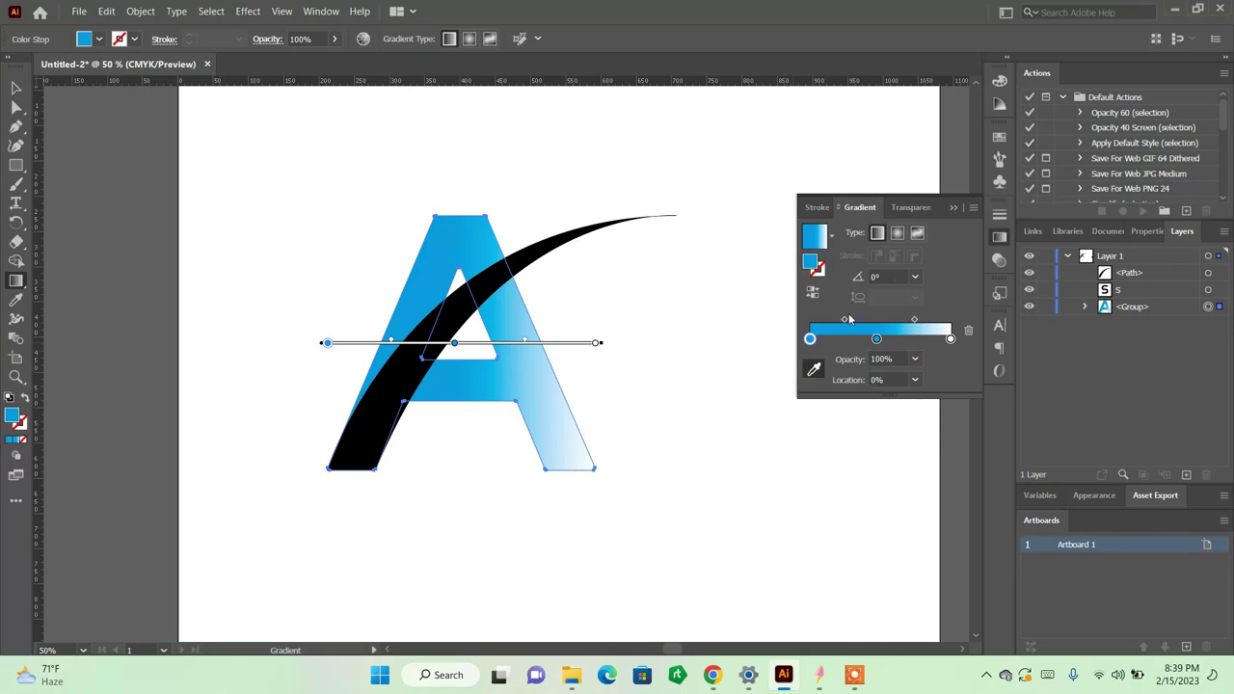
# Step: Make the left stop a near-black dark blue with CMYK sliders and shift the midpoint left
pyautogui.doubleClick(810, 338)
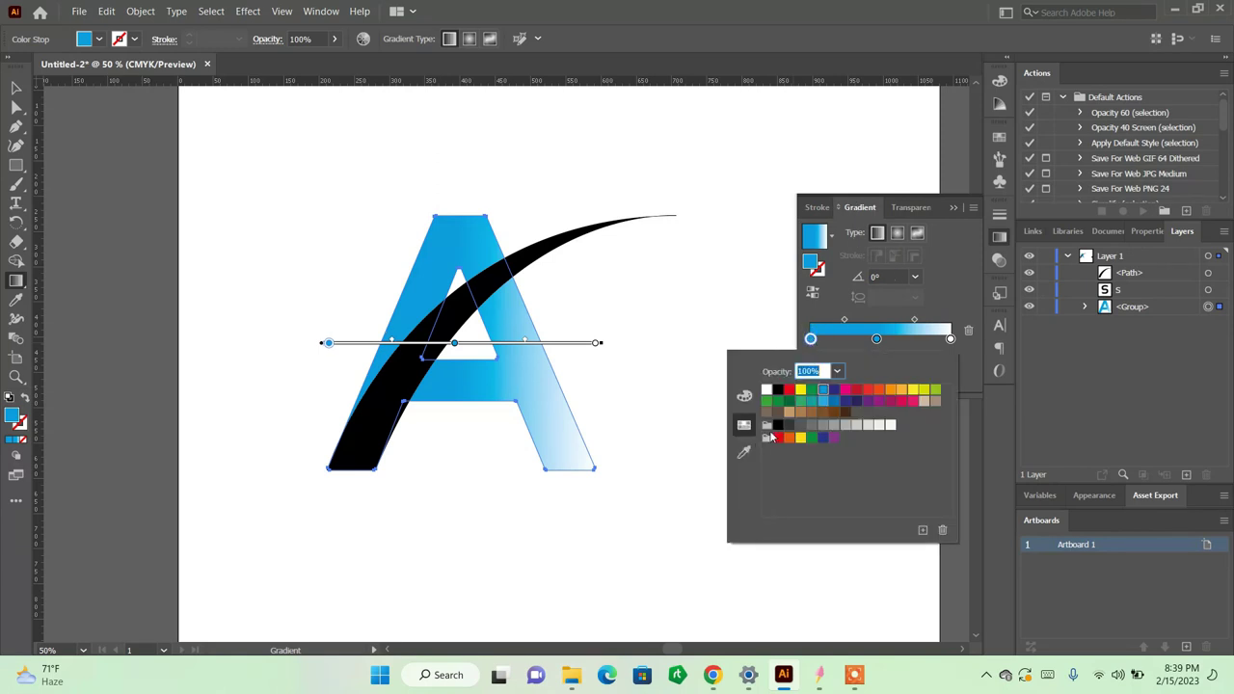
pyautogui.click(744, 398)
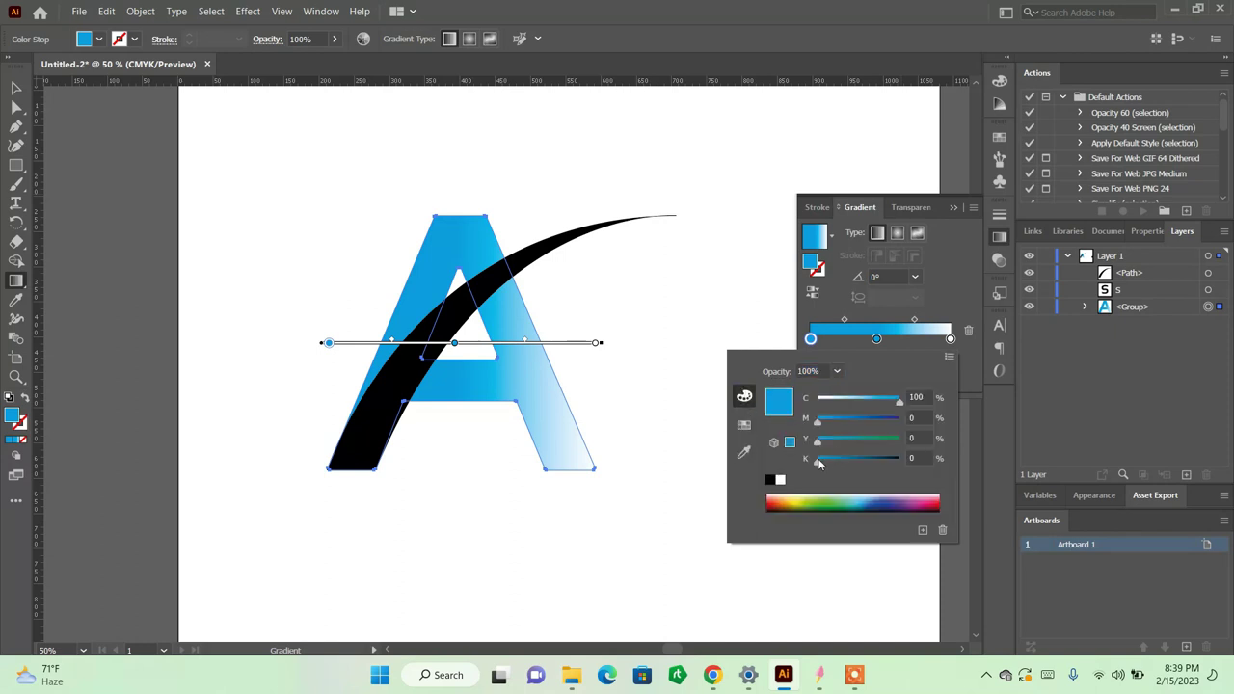
pyautogui.moveTo(819, 464); pyautogui.dragTo(907, 463)
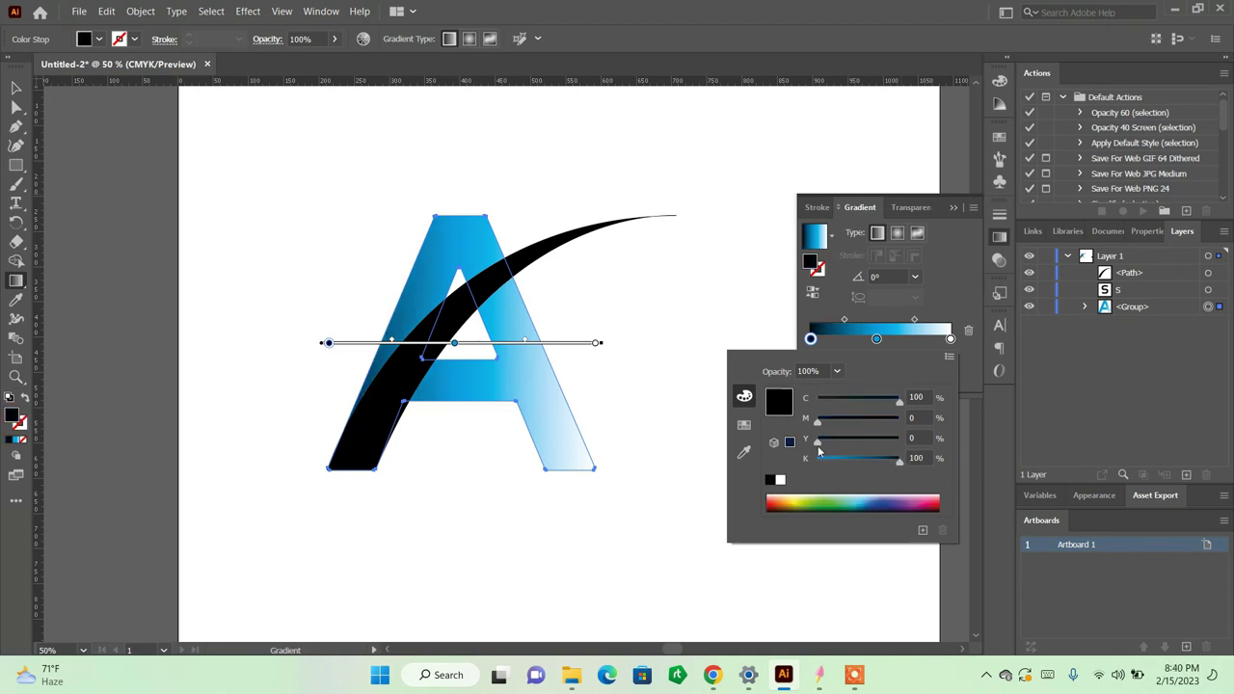
pyautogui.moveTo(818, 441); pyautogui.dragTo(847, 440)
pyautogui.press('Escape')
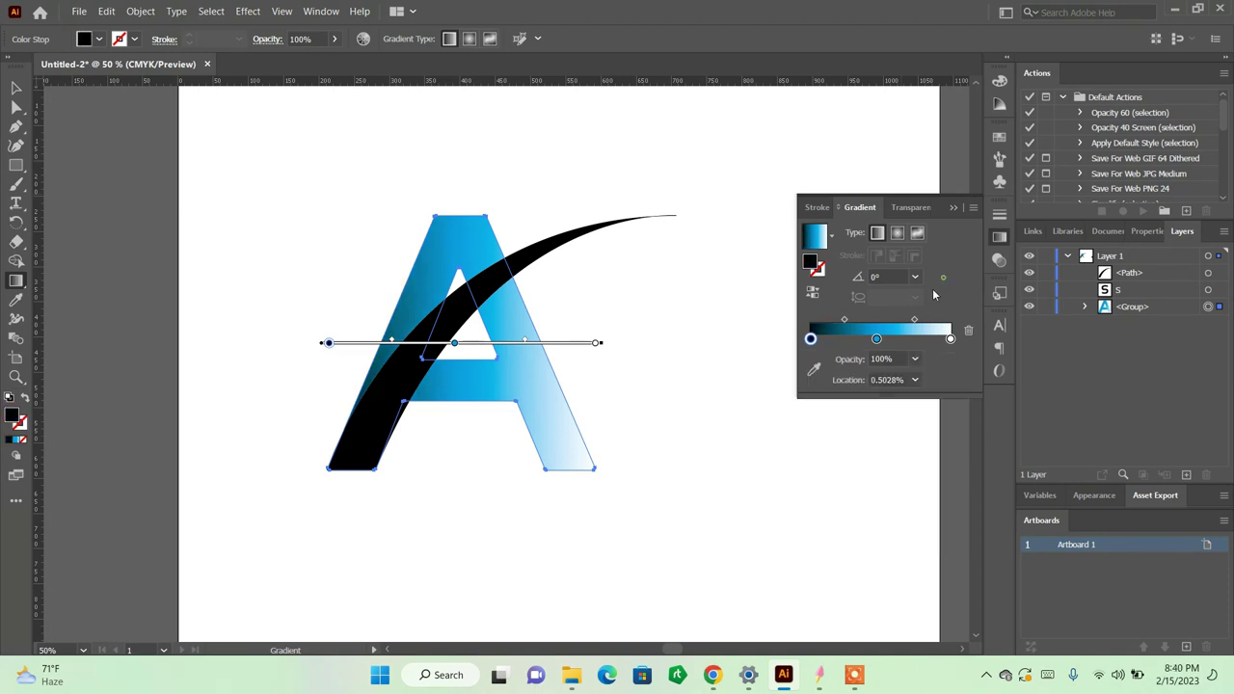
pyautogui.moveTo(844, 319); pyautogui.dragTo(831, 322)
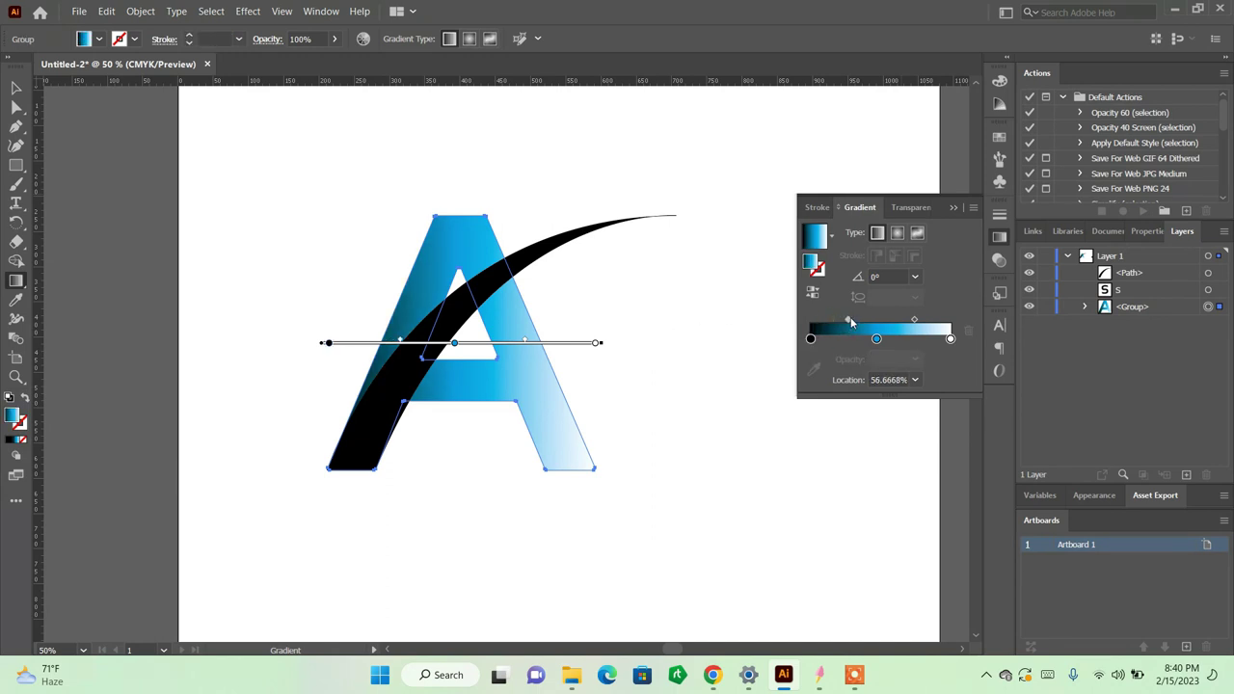
# Step: Rebalance and tilt the A's gradient, settling on a 20.634° diagonal angle
pyautogui.moveTo(852, 323); pyautogui.dragTo(843, 323)
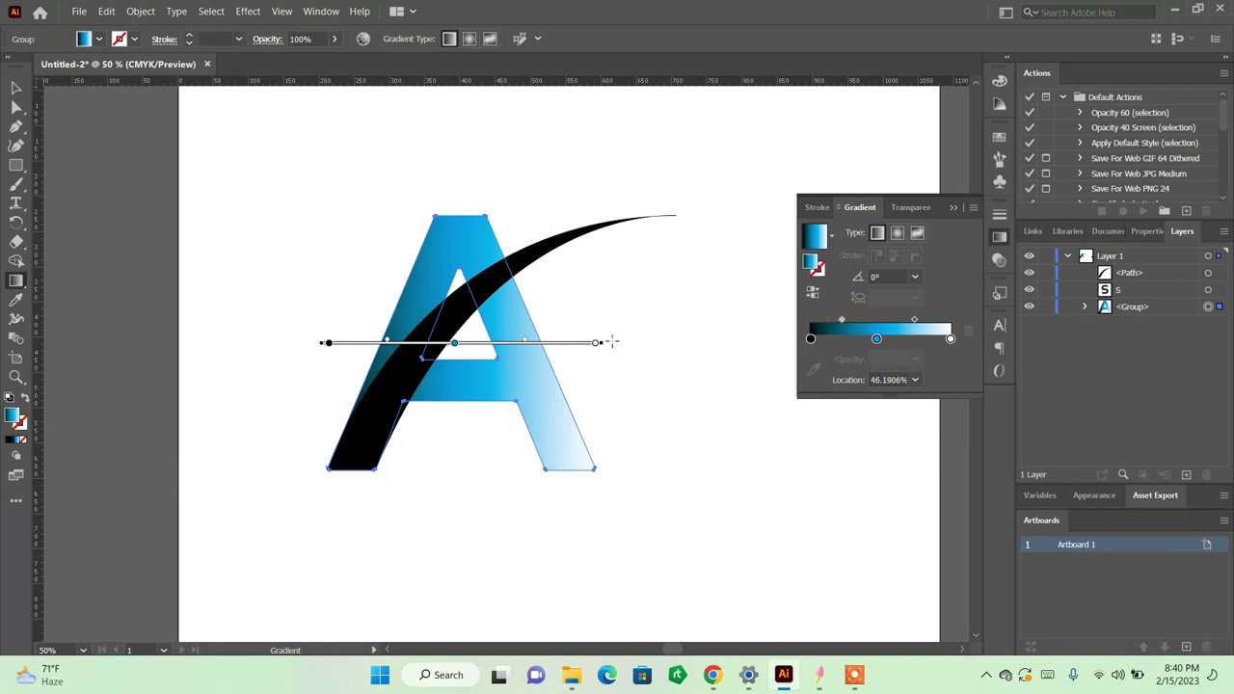
pyautogui.moveTo(606, 342); pyautogui.dragTo(606, 309)
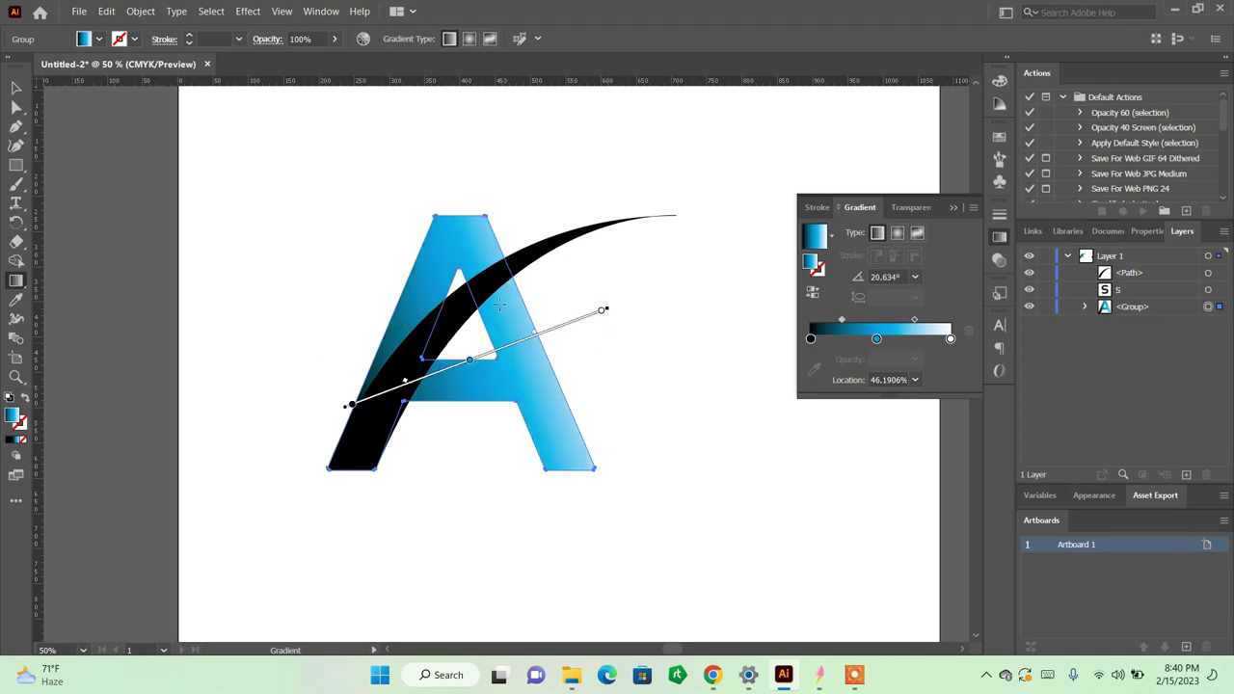
pyautogui.click(501, 351)
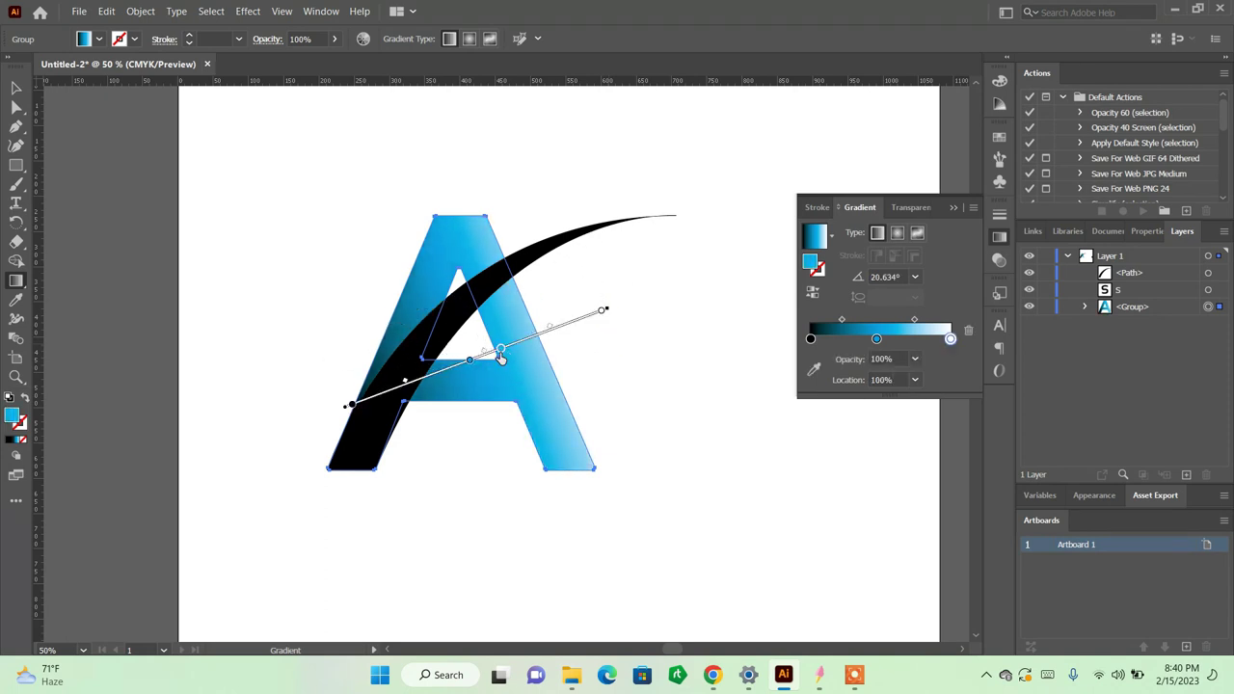
pyautogui.hotkey('ctrl', 'z')
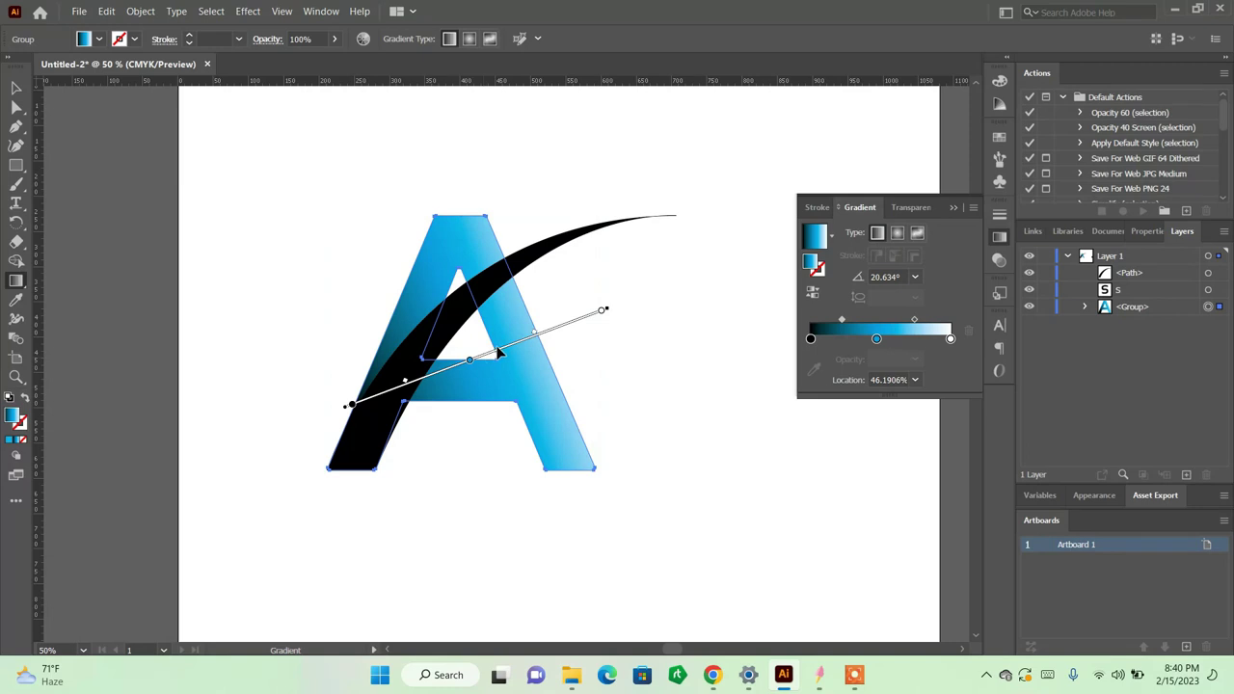
pyautogui.moveTo(499, 352); pyautogui.dragTo(475, 359)
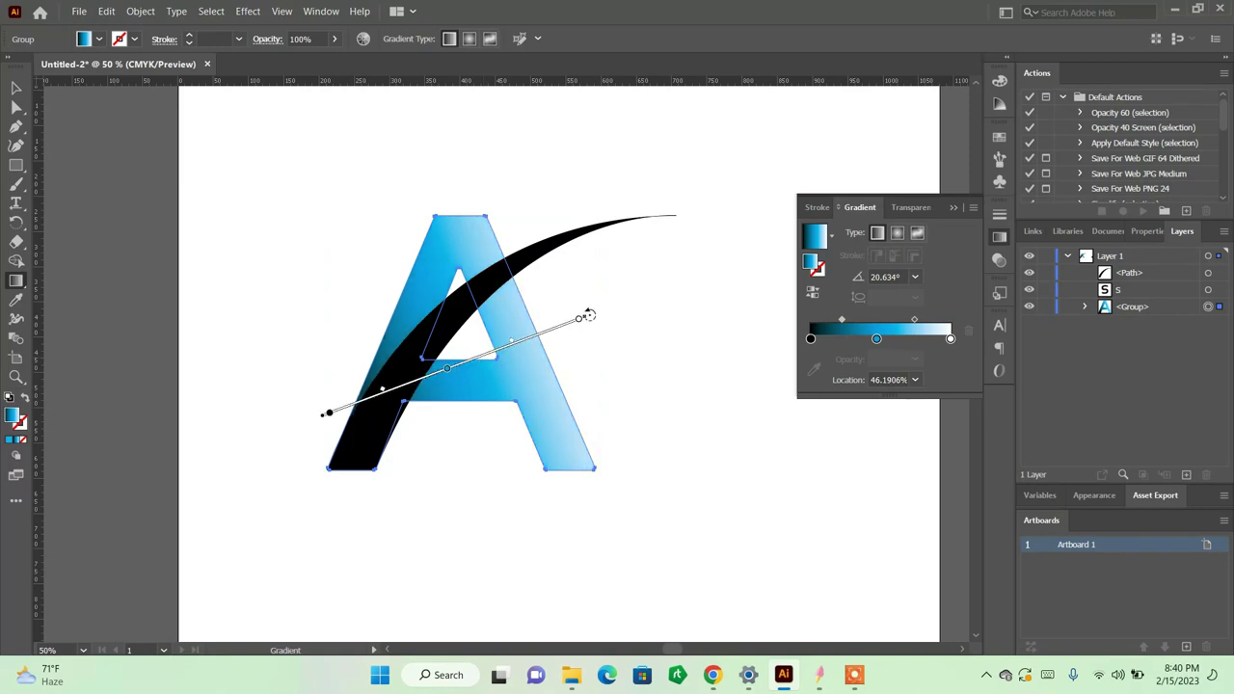
pyautogui.moveTo(588, 314); pyautogui.dragTo(529, 249)
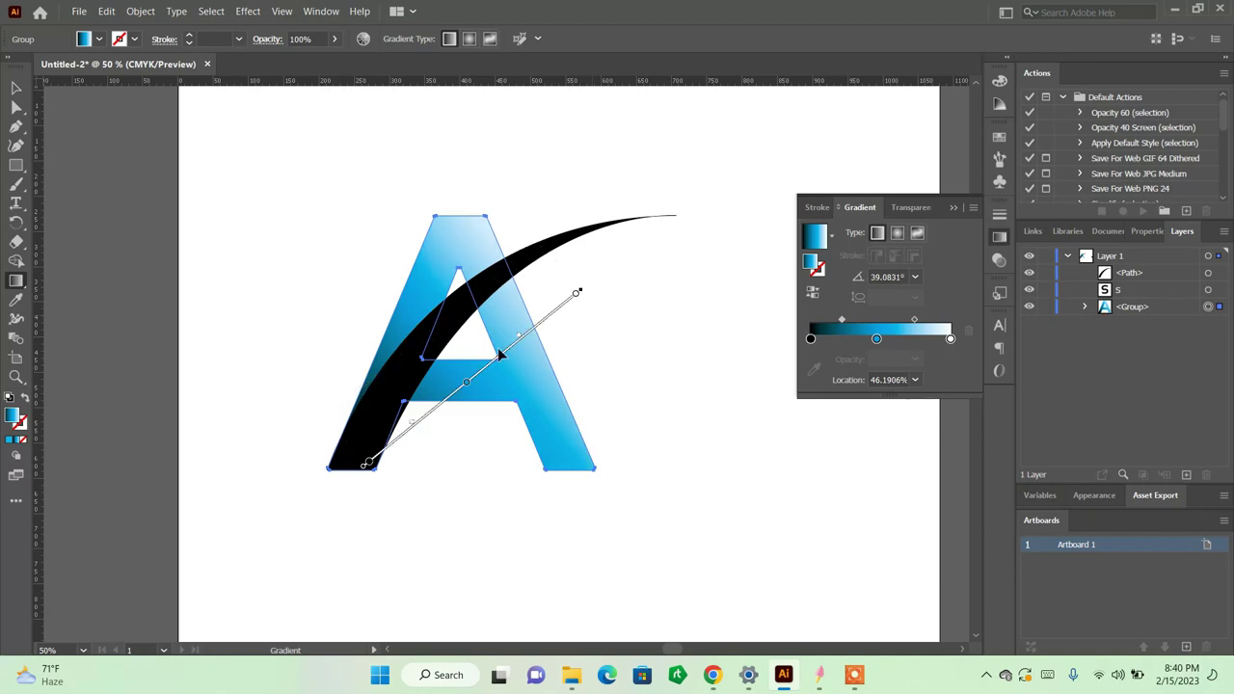
pyautogui.hotkey('ctrl', 'z')
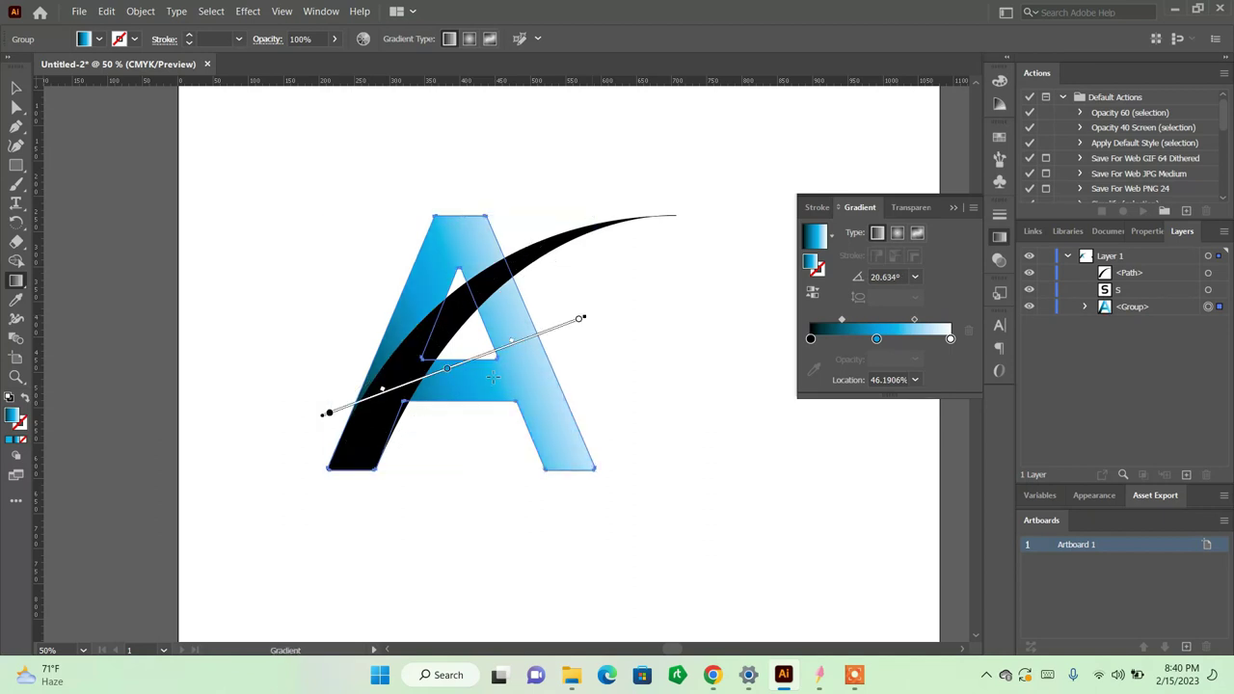
# Step: Copy the A's gradient onto the black swoosh with the Eyedropper
pyautogui.press('v')
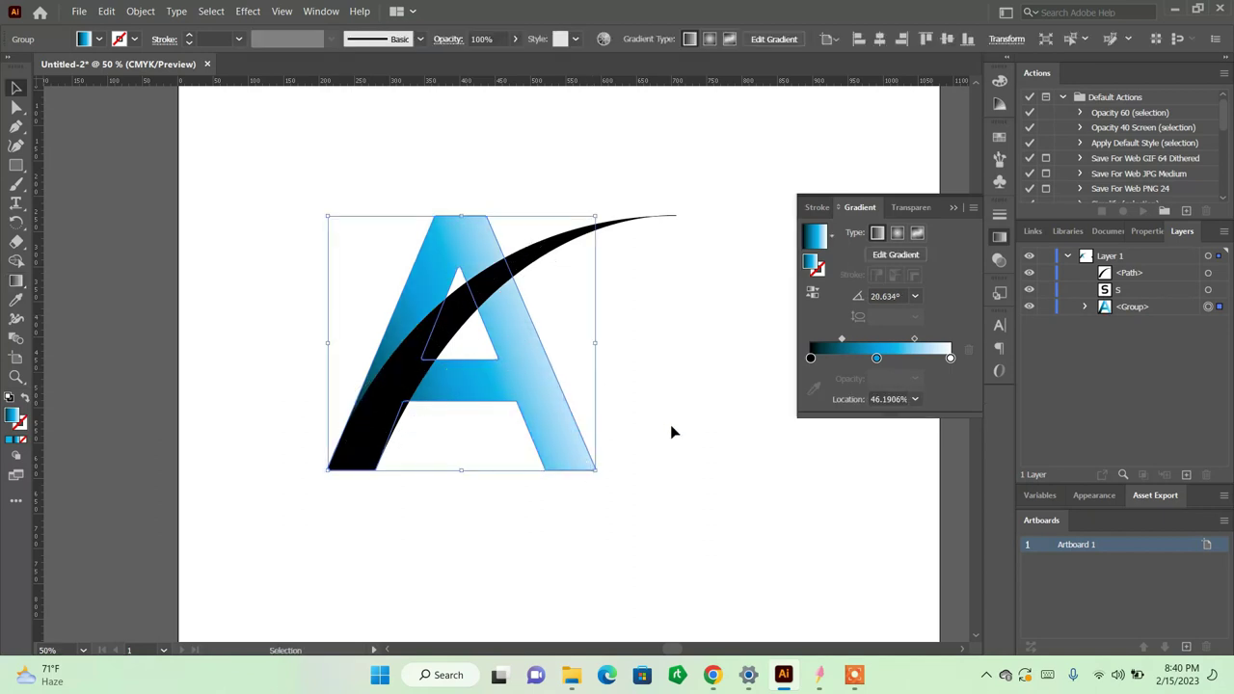
pyautogui.click(673, 432)
pyautogui.click(521, 265)
pyautogui.press('i')
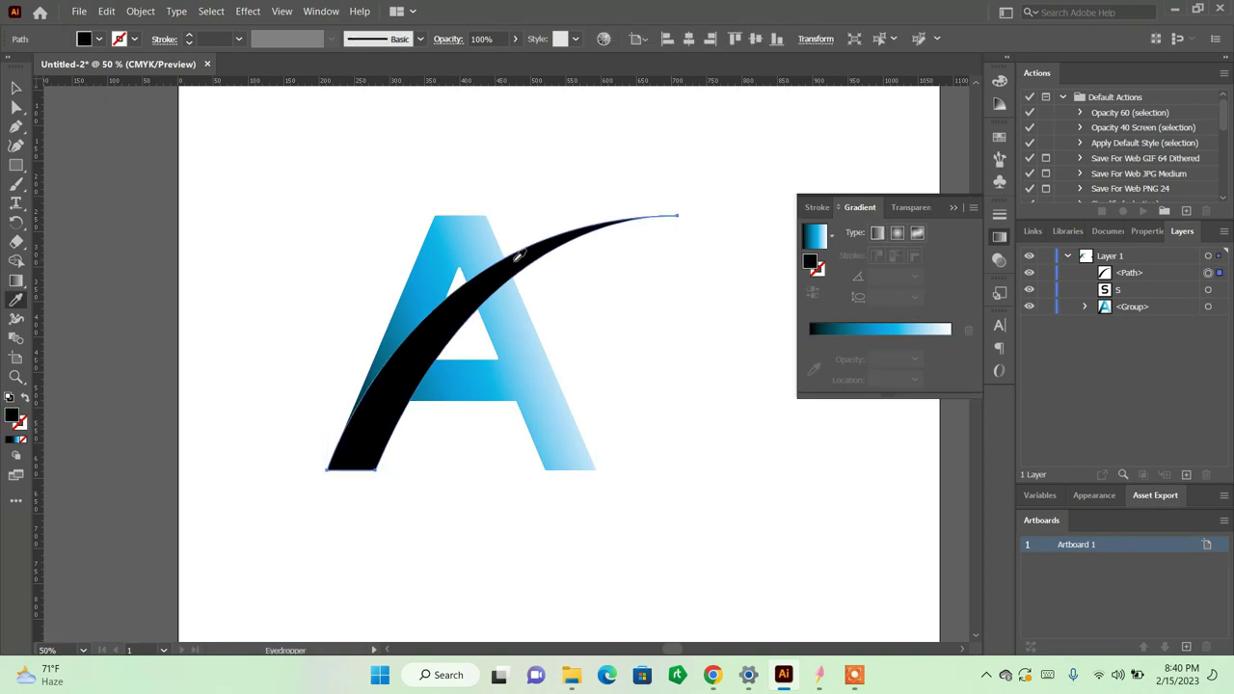
pyautogui.click(463, 236)
# Step: Remove the swoosh gradient's black stop and move the blue stop to 0%
pyautogui.press('v')
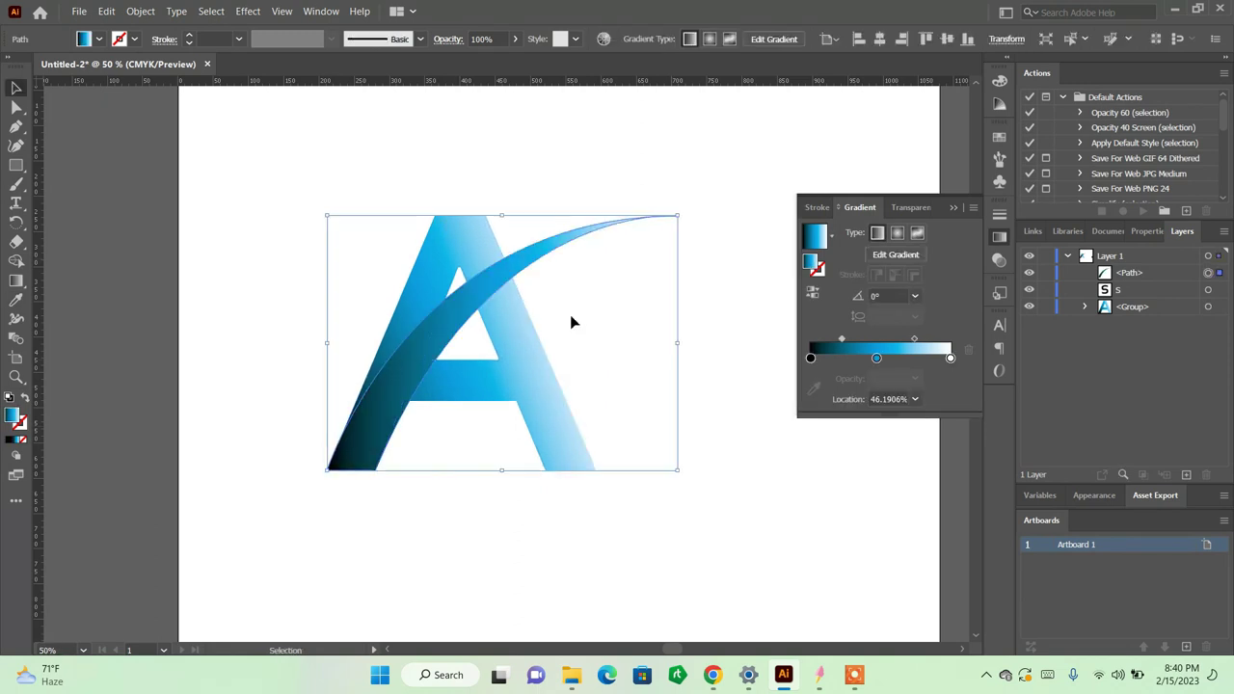
pyautogui.moveTo(810, 358); pyautogui.dragTo(812, 395)
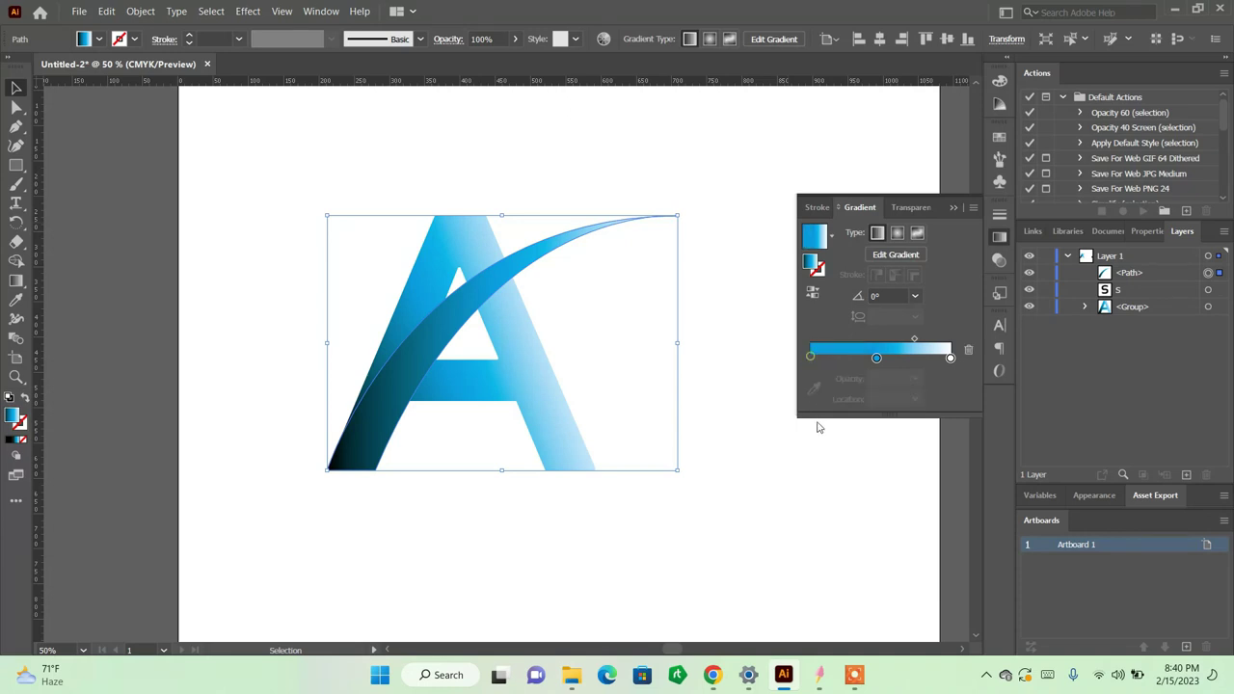
pyautogui.click(880, 357)
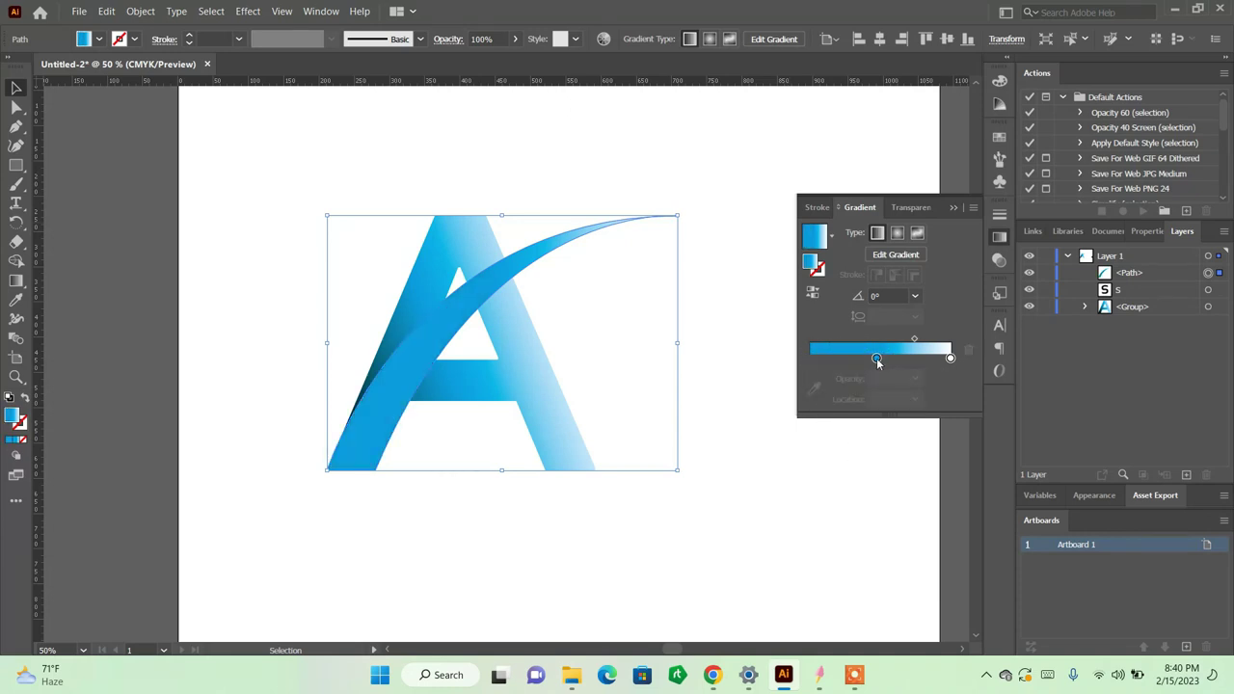
pyautogui.moveTo(877, 359); pyautogui.dragTo(771, 361)
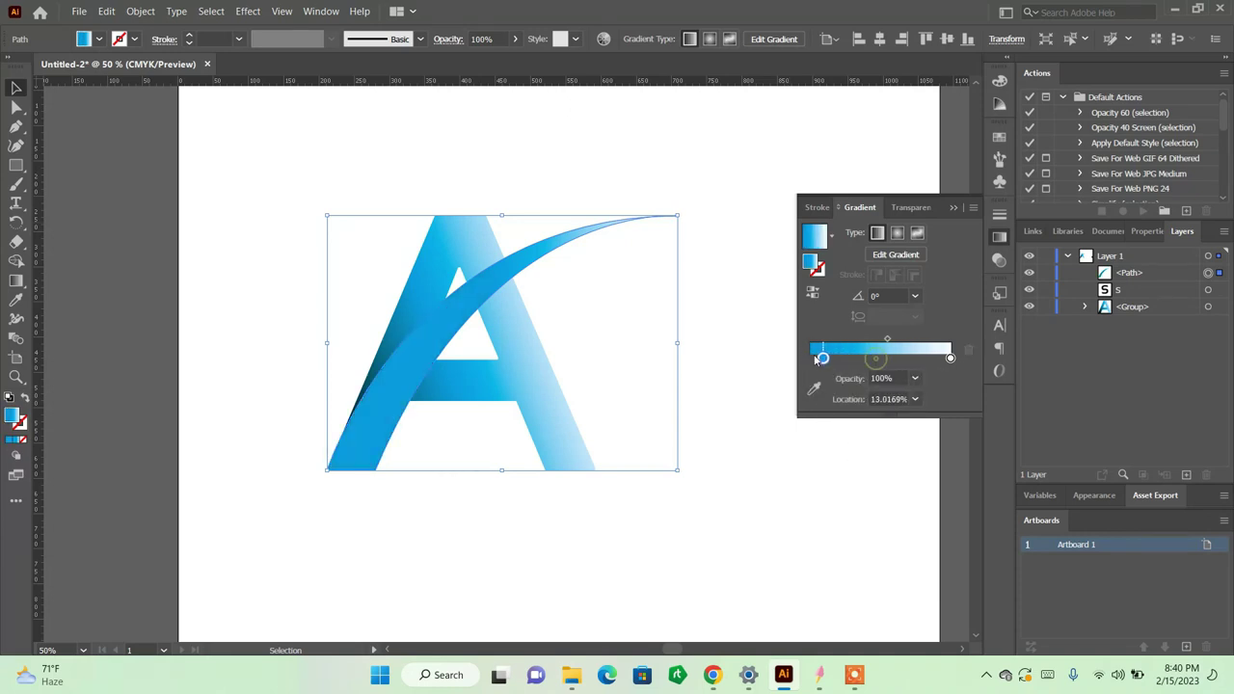
pyautogui.click(749, 349)
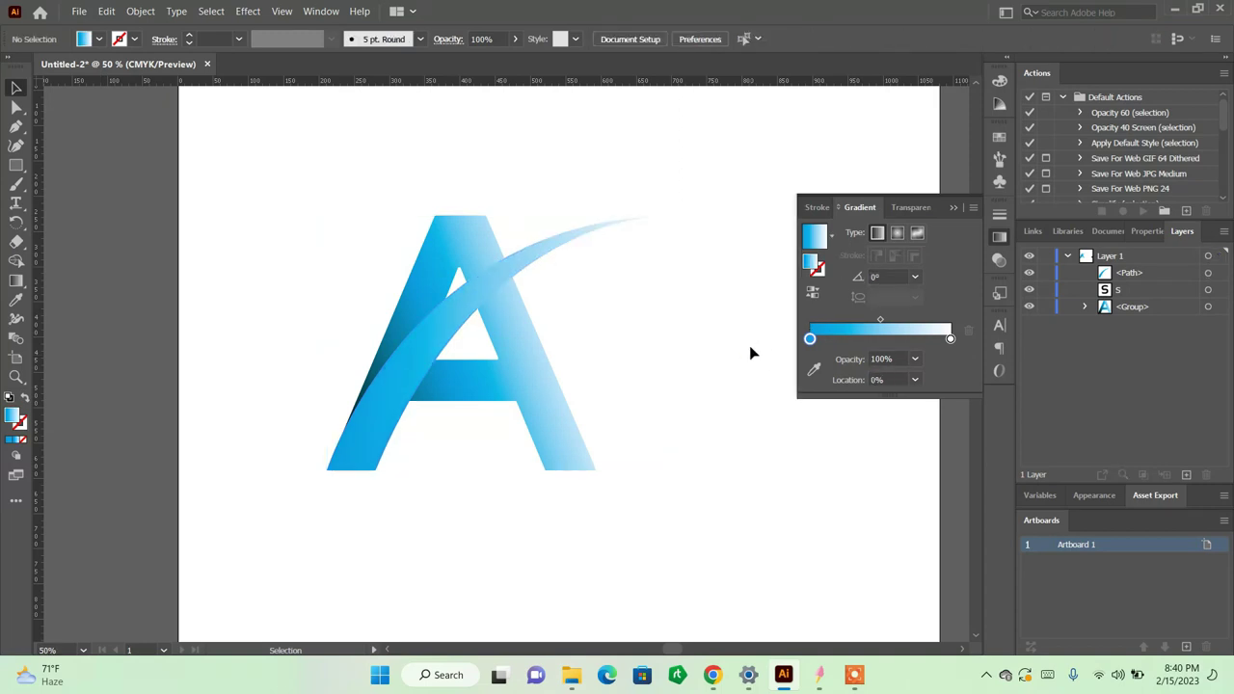
pyautogui.hotkey('ctrl', '-')
pyautogui.hotkey('ctrl', '+')
pyautogui.hotkey('ctrl', '+')
pyautogui.hotkey('ctrl', '+')
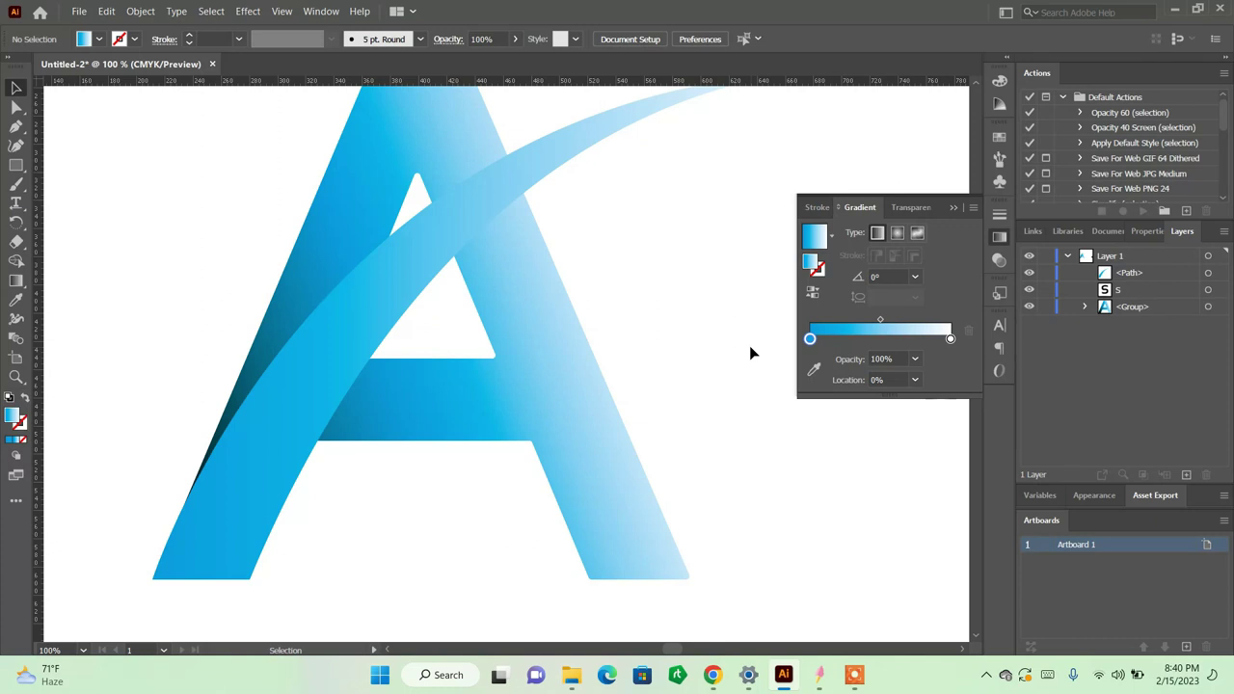
pyautogui.hotkey('ctrl', '-')
pyautogui.hotkey('ctrl', '-')
pyautogui.hotkey('ctrl', '-')
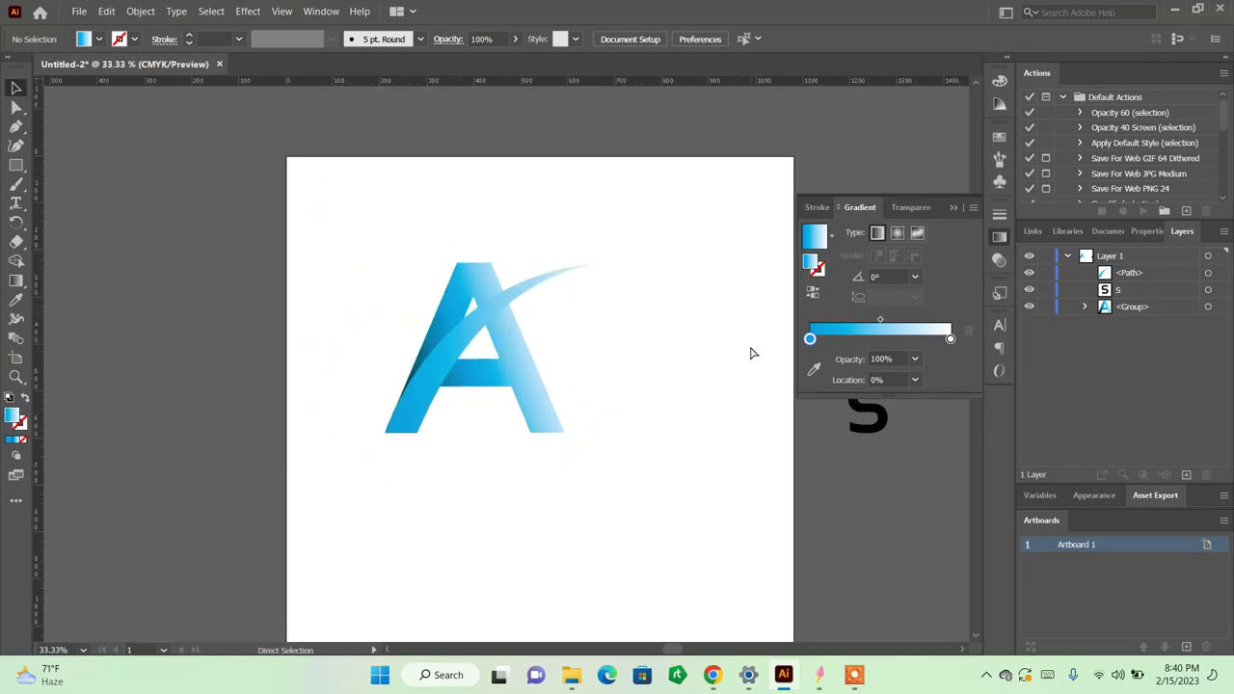
pyautogui.hotkey('ctrl', '+')
pyautogui.hotkey('ctrl', '+')
pyautogui.hotkey('ctrl', '+')
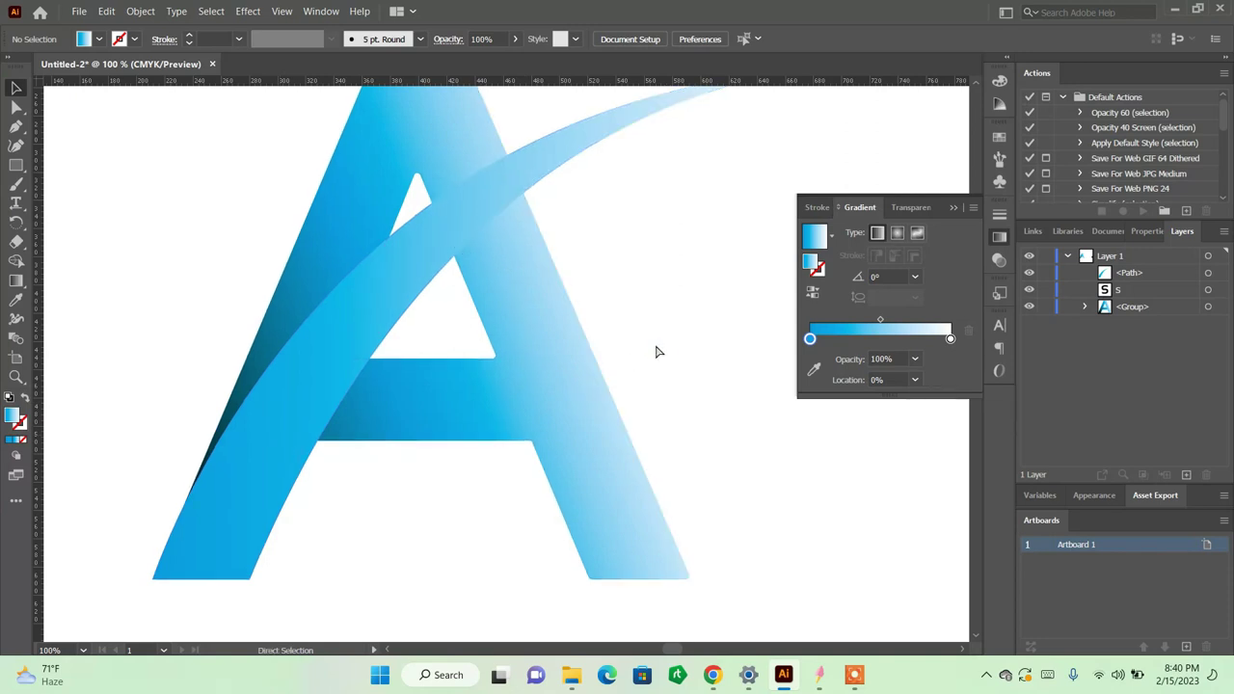
pyautogui.hotkey('ctrl', '-')
pyautogui.hotkey('ctrl', '-')
pyautogui.hotkey('ctrl', '+')
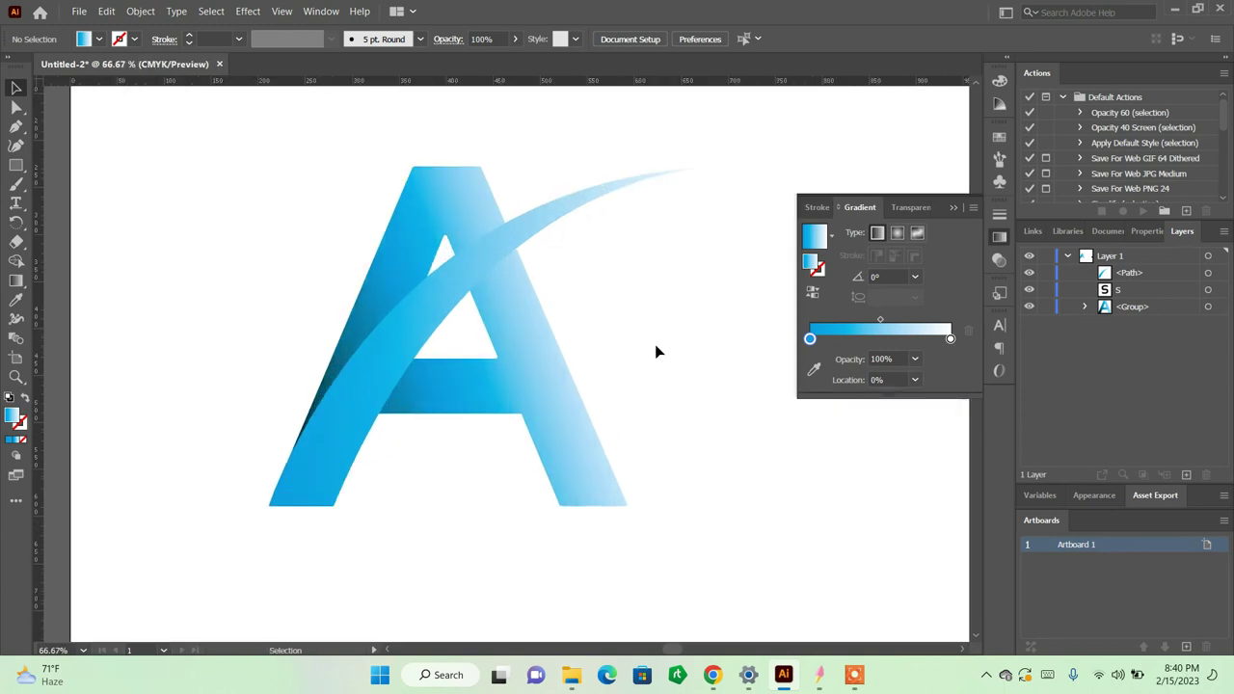
pyautogui.hotkey('ctrl', '-')
pyautogui.hotkey('ctrl', '-')
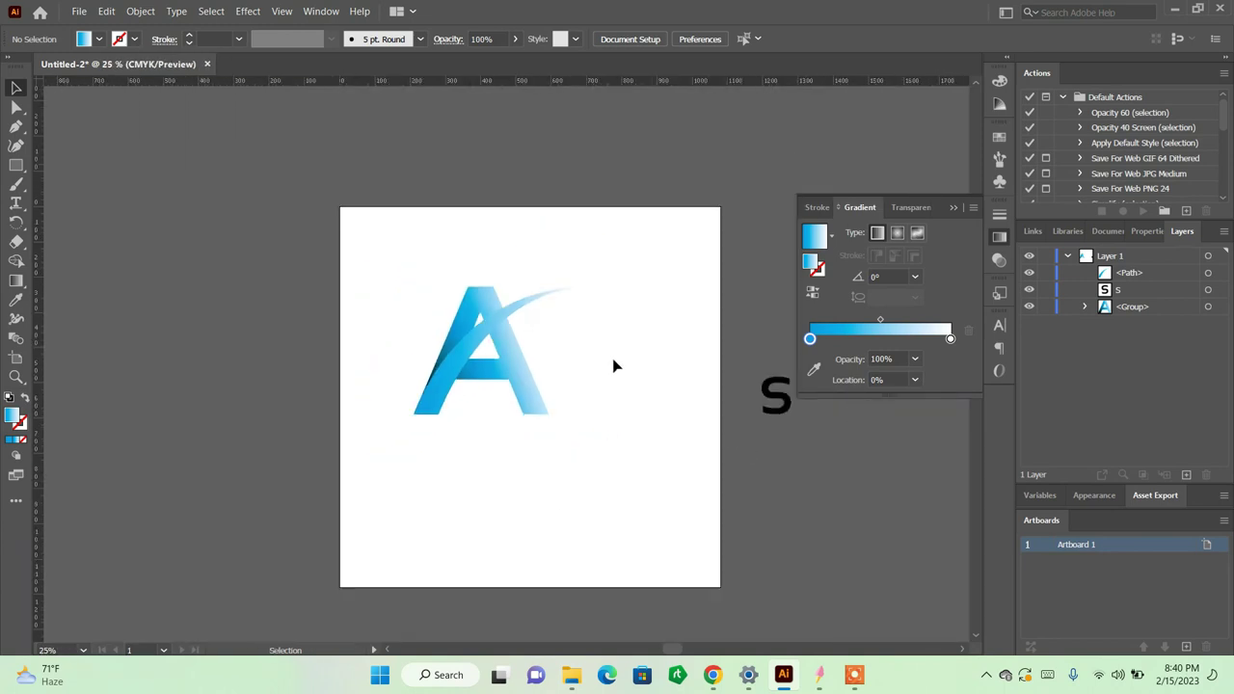
# Step: Move the Sansation Bold S onto the artboard beside the A and scale it to the A's height
pyautogui.click(762, 402)
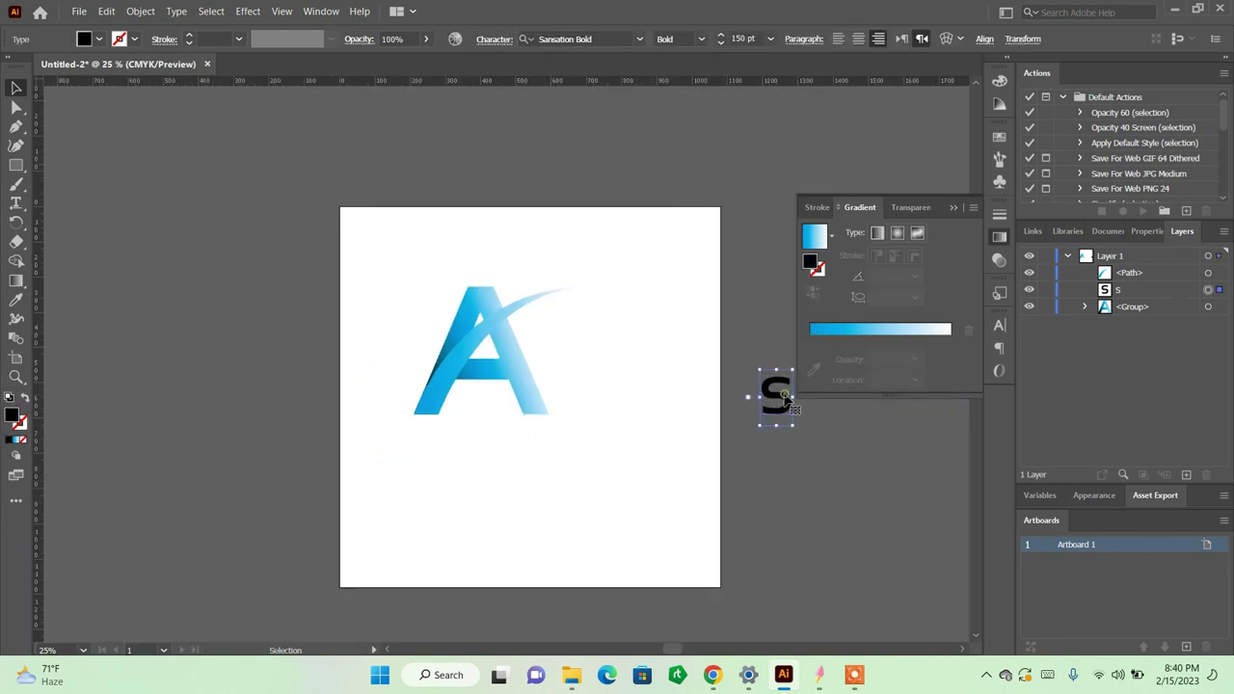
pyautogui.press('t')
pyautogui.press('v')
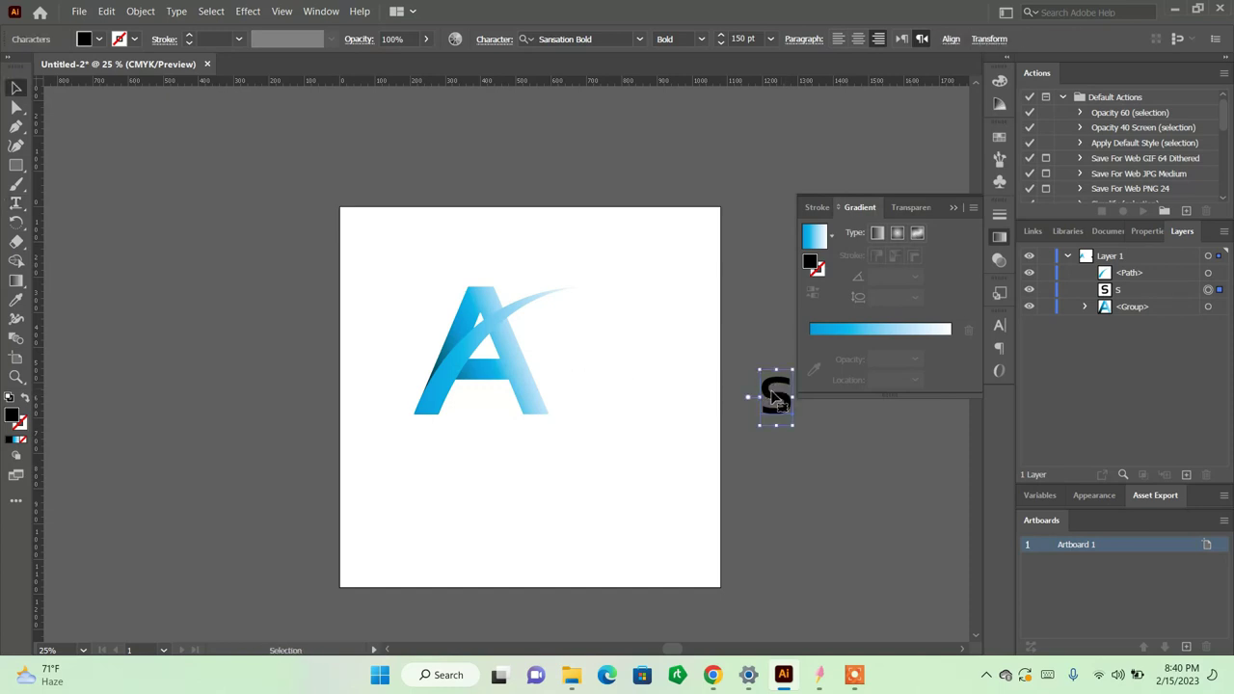
pyautogui.moveTo(772, 390)
pyautogui.mouseDown()
pyautogui.moveTo(613, 369)
pyautogui.moveTo(582, 394)
pyautogui.moveTo(594, 300)
pyautogui.mouseUp()
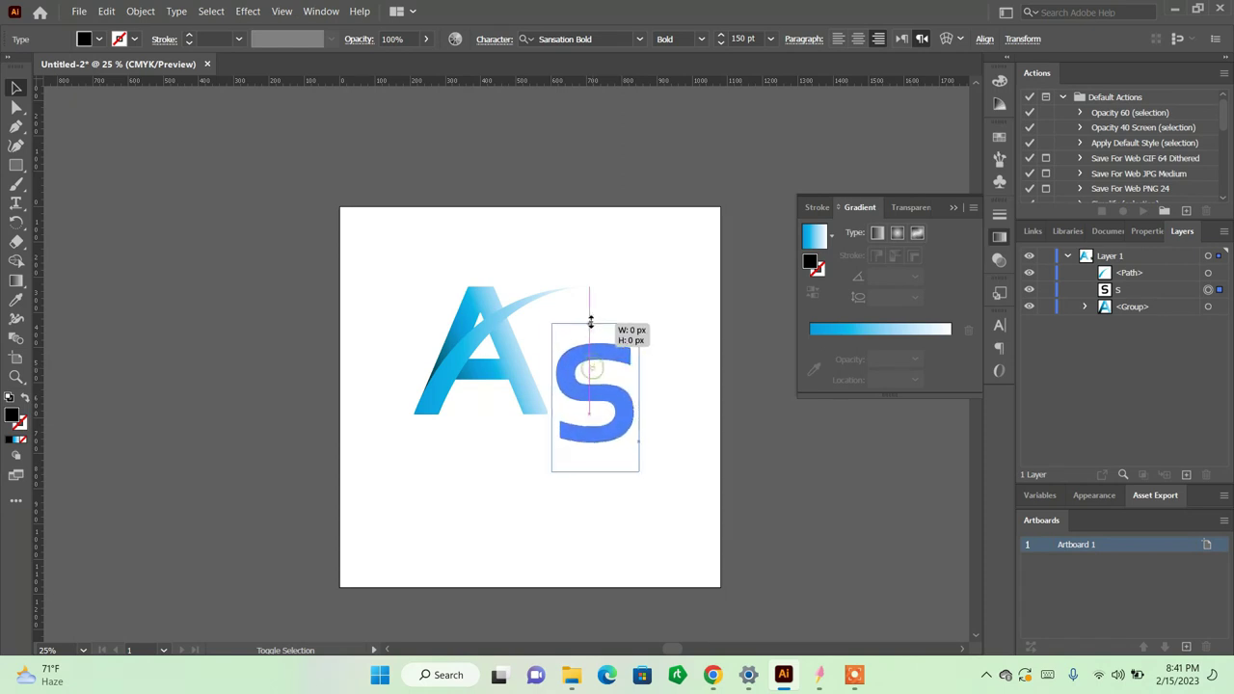
pyautogui.moveTo(611, 378); pyautogui.dragTo(632, 345)
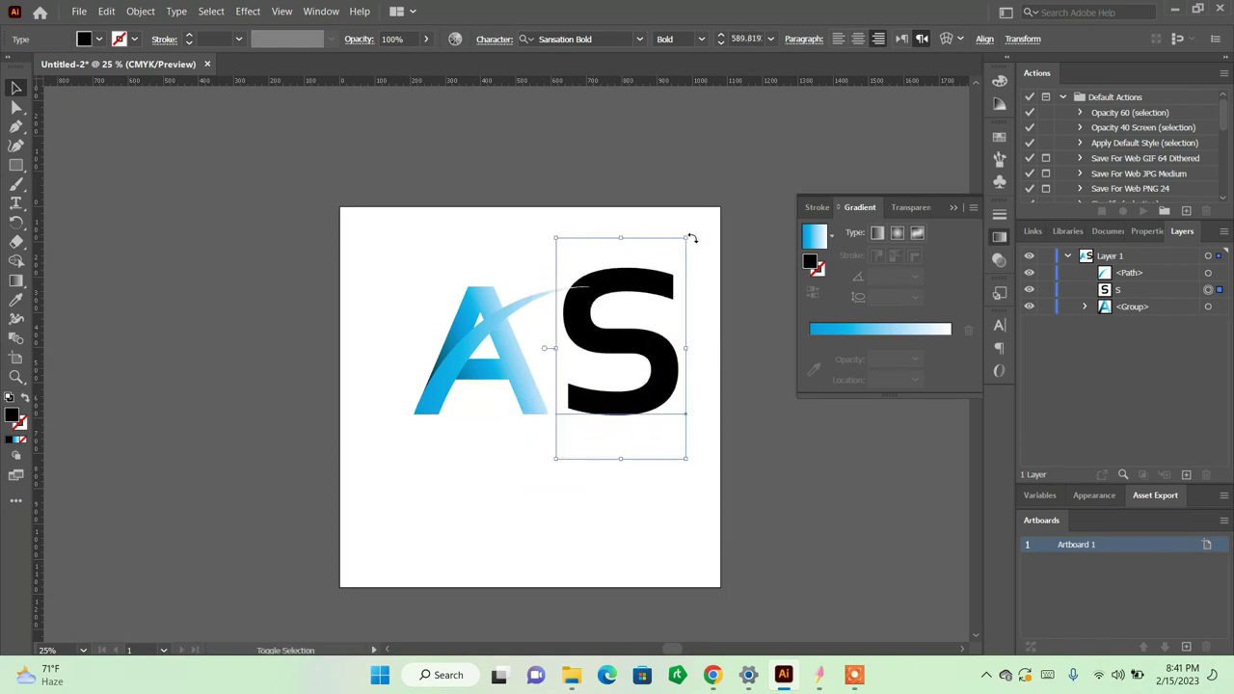
pyautogui.moveTo(688, 237); pyautogui.dragTo(662, 274)
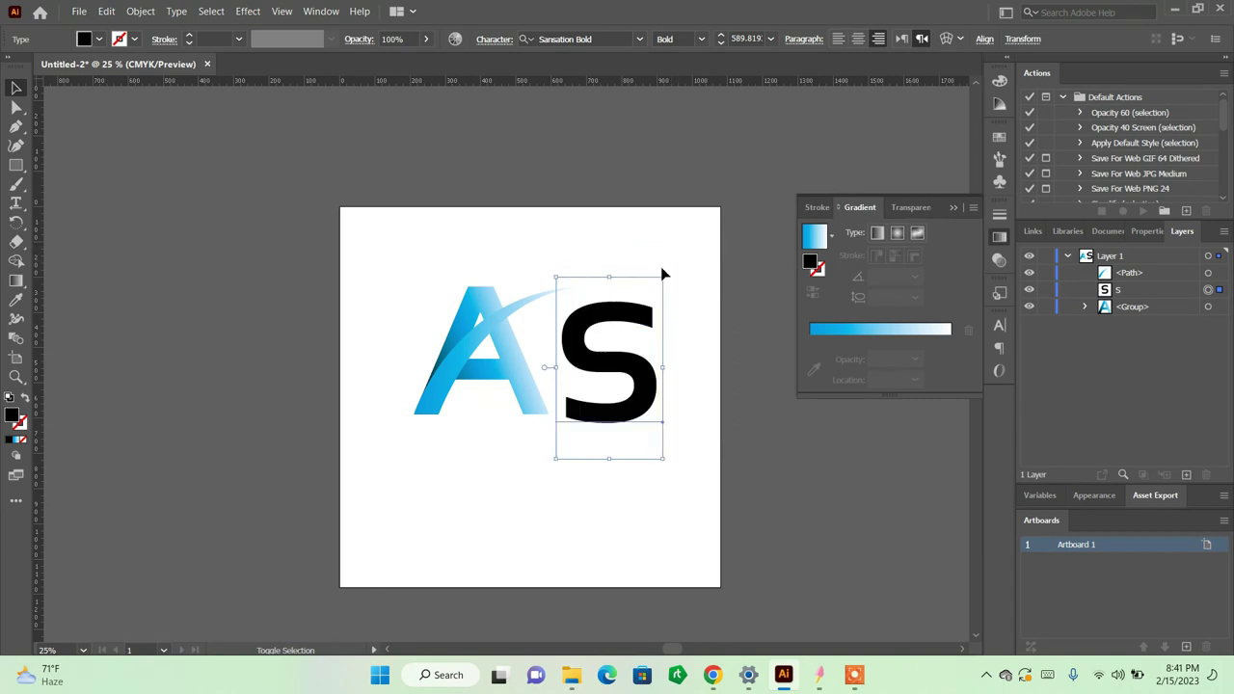
# Step: Expand the S text into outlined shapes
pyautogui.click(139, 11)
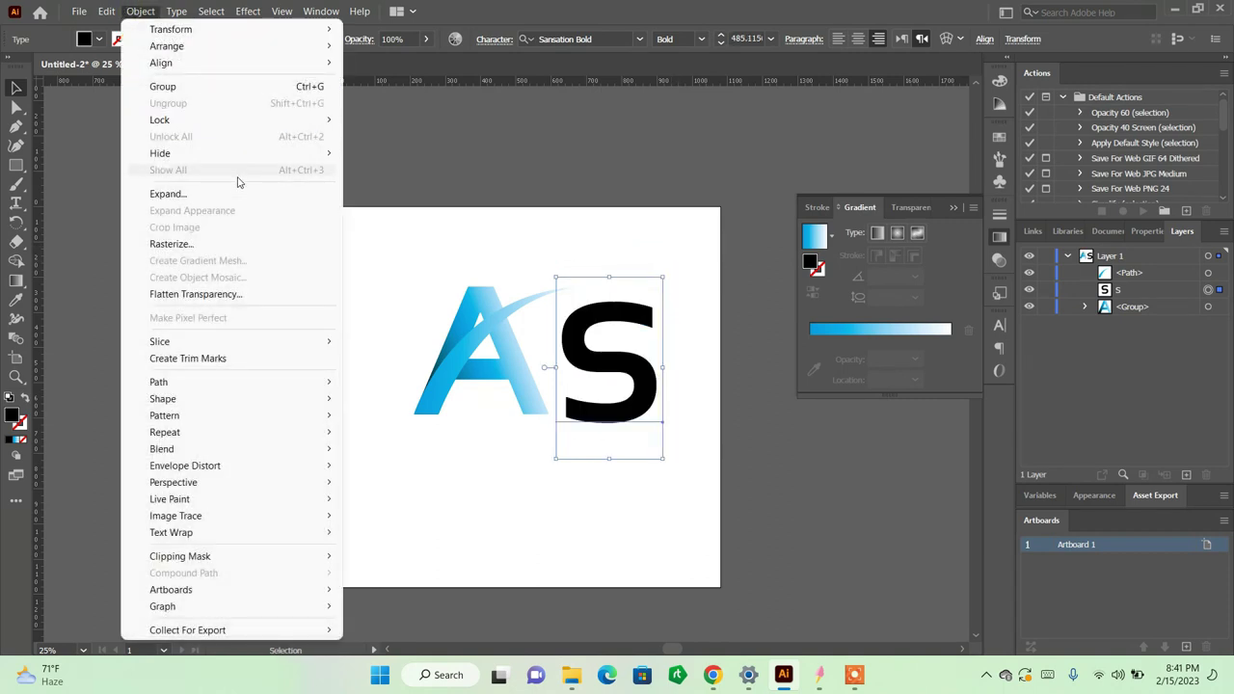
pyautogui.click(239, 193)
pyautogui.click(581, 428)
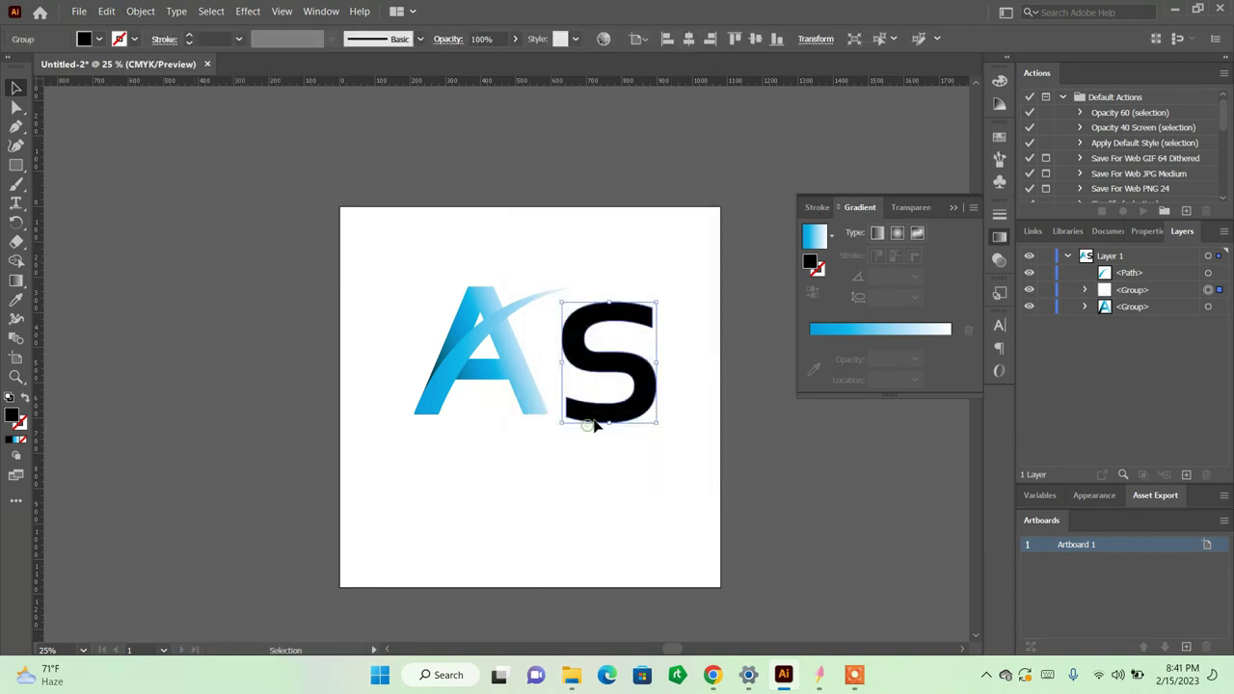
# Step: Resize the S to about 280 × 359 px and align it with the A's top and baseline
pyautogui.moveTo(657, 303); pyautogui.dragTo(670, 286)
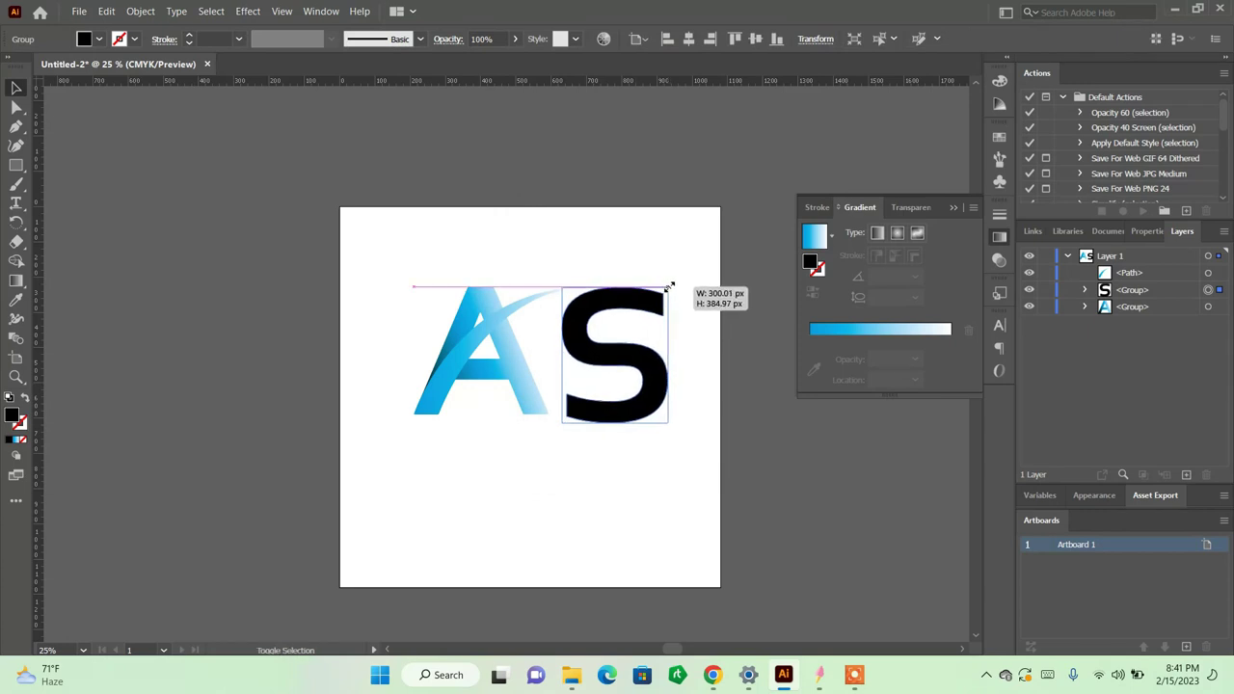
pyautogui.moveTo(670, 286); pyautogui.dragTo(663, 294)
pyautogui.moveTo(636, 351); pyautogui.dragTo(631, 353)
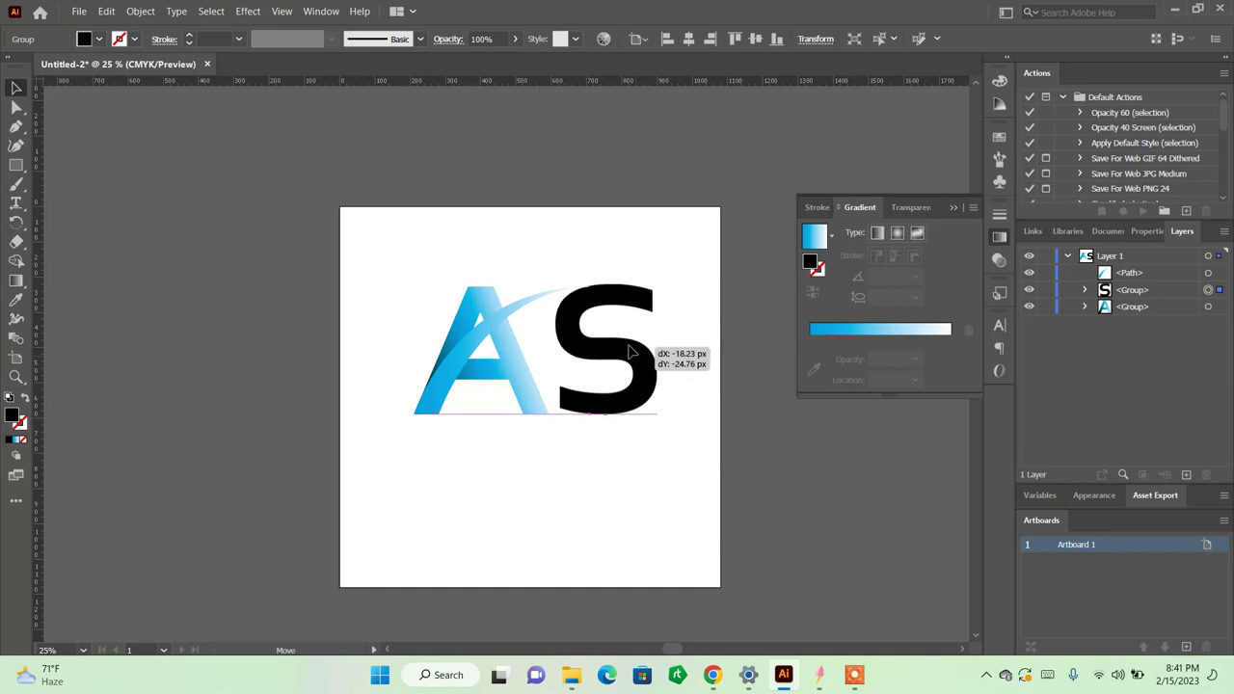
pyautogui.moveTo(631, 353); pyautogui.dragTo(630, 353)
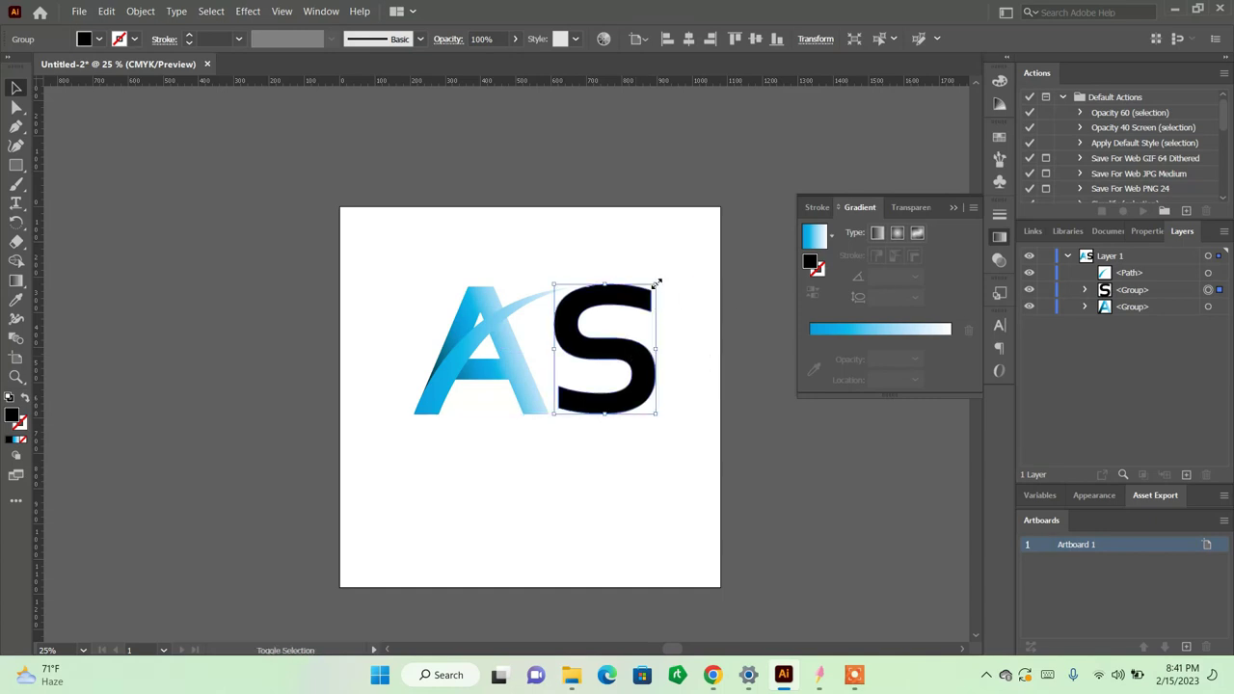
pyautogui.moveTo(657, 283); pyautogui.dragTo(655, 287)
pyautogui.click(698, 323)
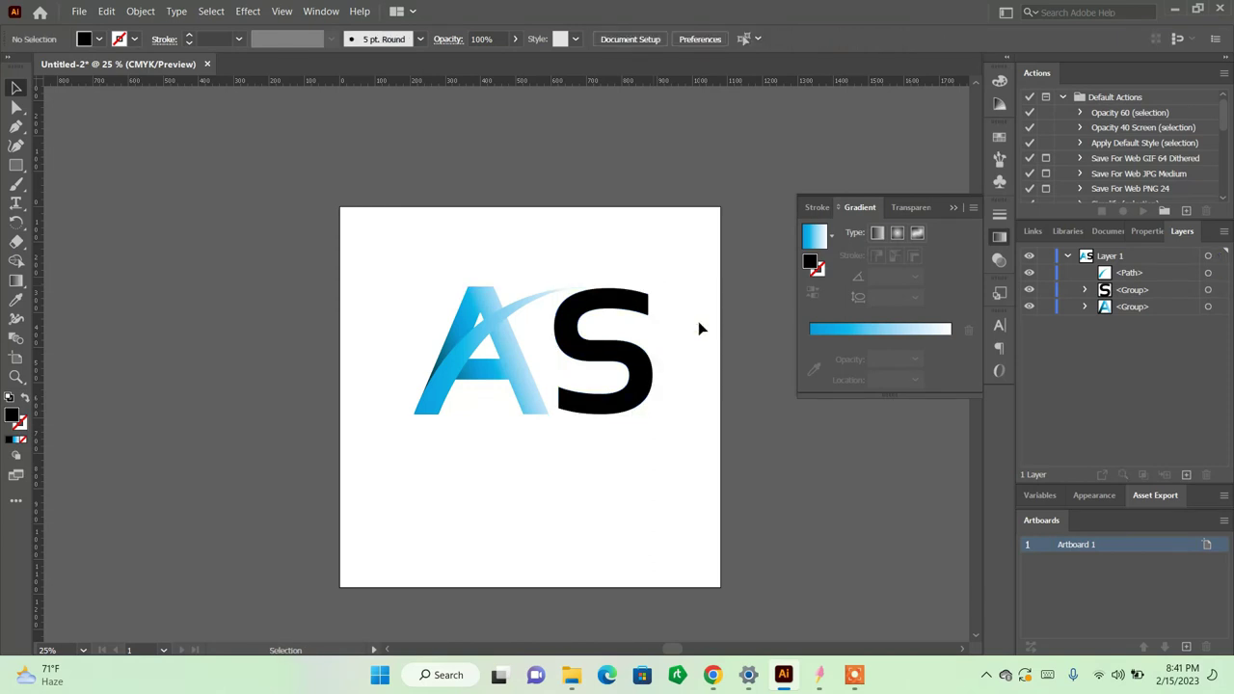
# Step: Zoom in on the letters, try adding an anchor to the S, and dismiss the warning
pyautogui.press('+')
pyautogui.hotkey('ctrl', '+')
pyautogui.hotkey('ctrl', '+')
pyautogui.hotkey('ctrl', '+')
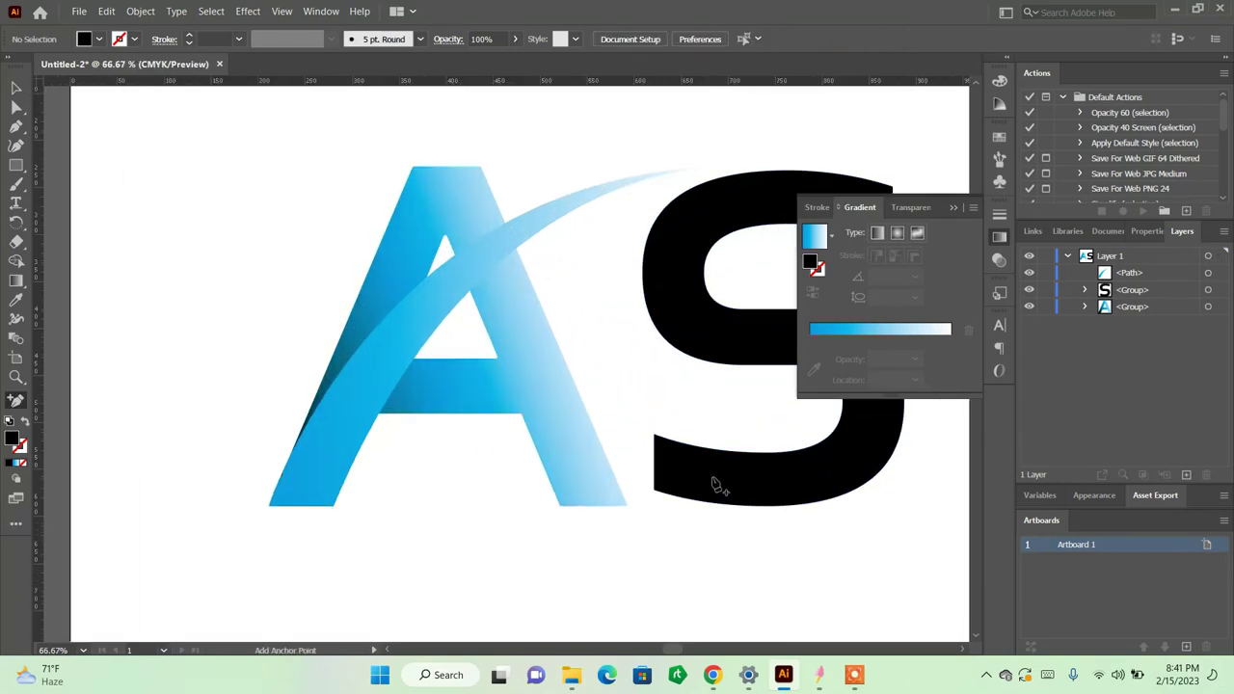
pyautogui.click(715, 482)
pyautogui.click(737, 357)
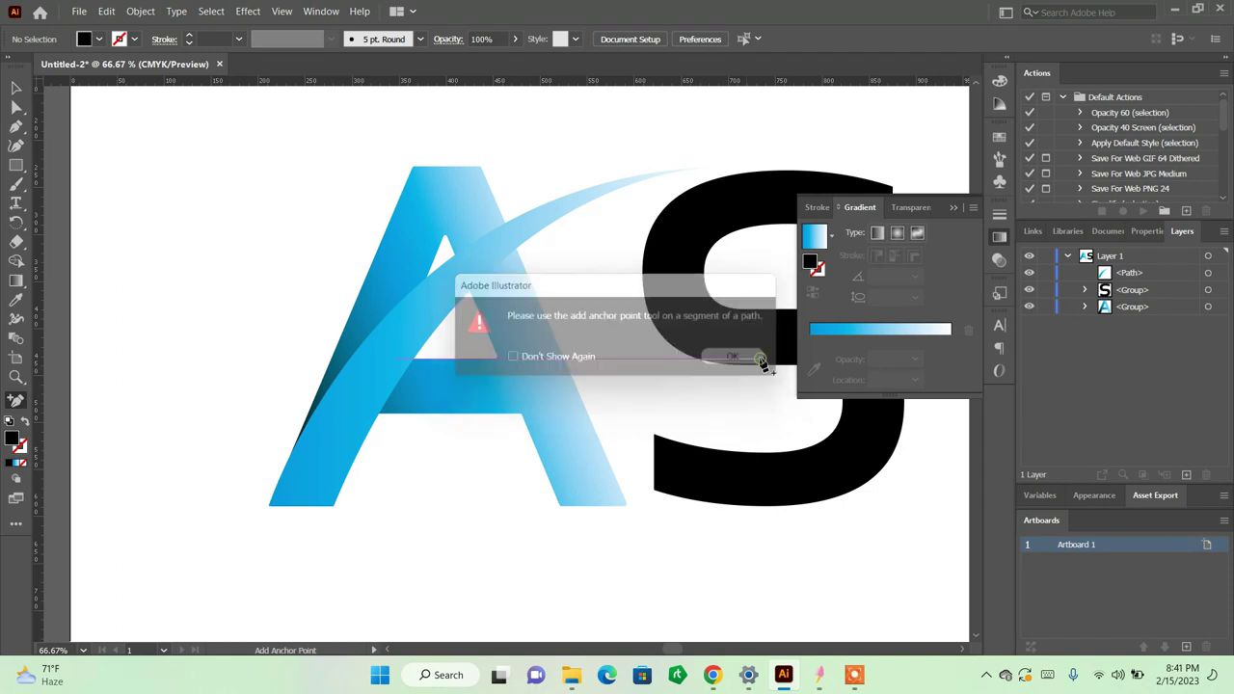
pyautogui.press('v')
# Step: Shift the S group about 20 px right so its tail meets the A's right leg
pyautogui.click(737, 484)
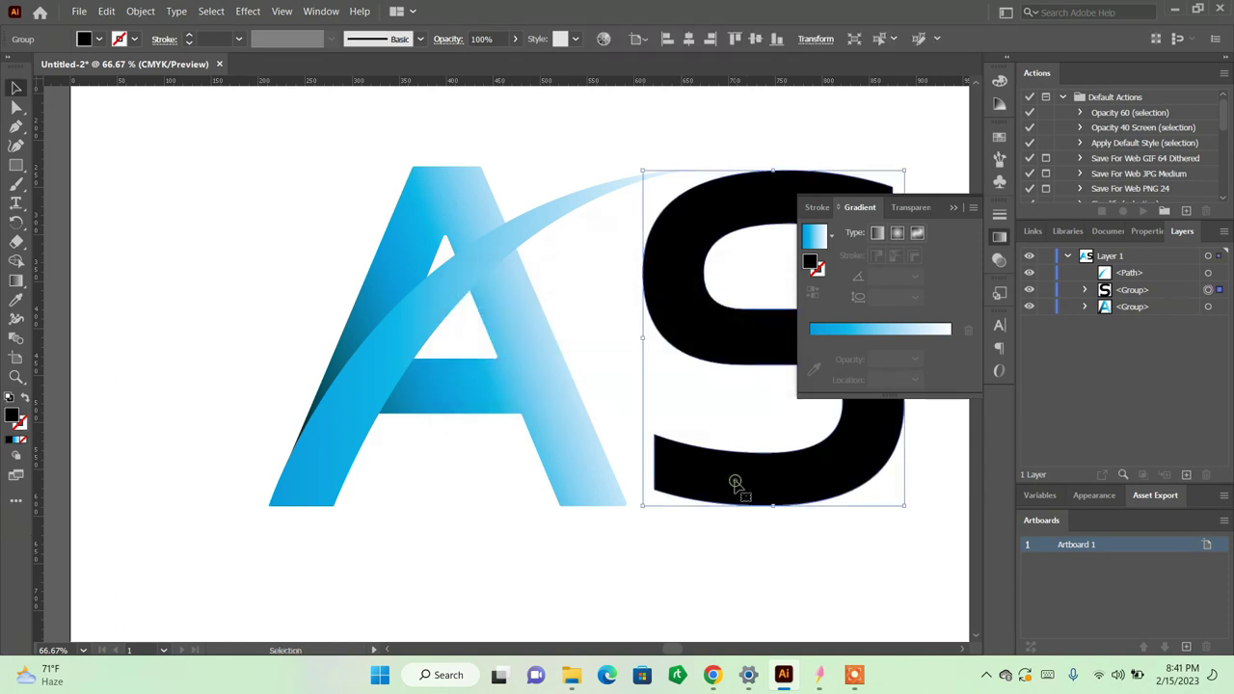
pyautogui.hotkey('shift', 'Left')
pyautogui.hotkey('shift', 'Left')
pyautogui.hotkey('shift', 'Left')
pyautogui.hotkey('shift', 'Left')
pyautogui.hotkey('shift', 'Left')
pyautogui.hotkey('shift', 'Left')
pyautogui.hotkey('shift', 'Left')
pyautogui.hotkey('shift', 'Left')
pyautogui.hotkey('shift', 'Left')
pyautogui.hotkey('shift', 'Left')
pyautogui.hotkey('shift', 'Left')
pyautogui.hotkey('shift', 'Left')
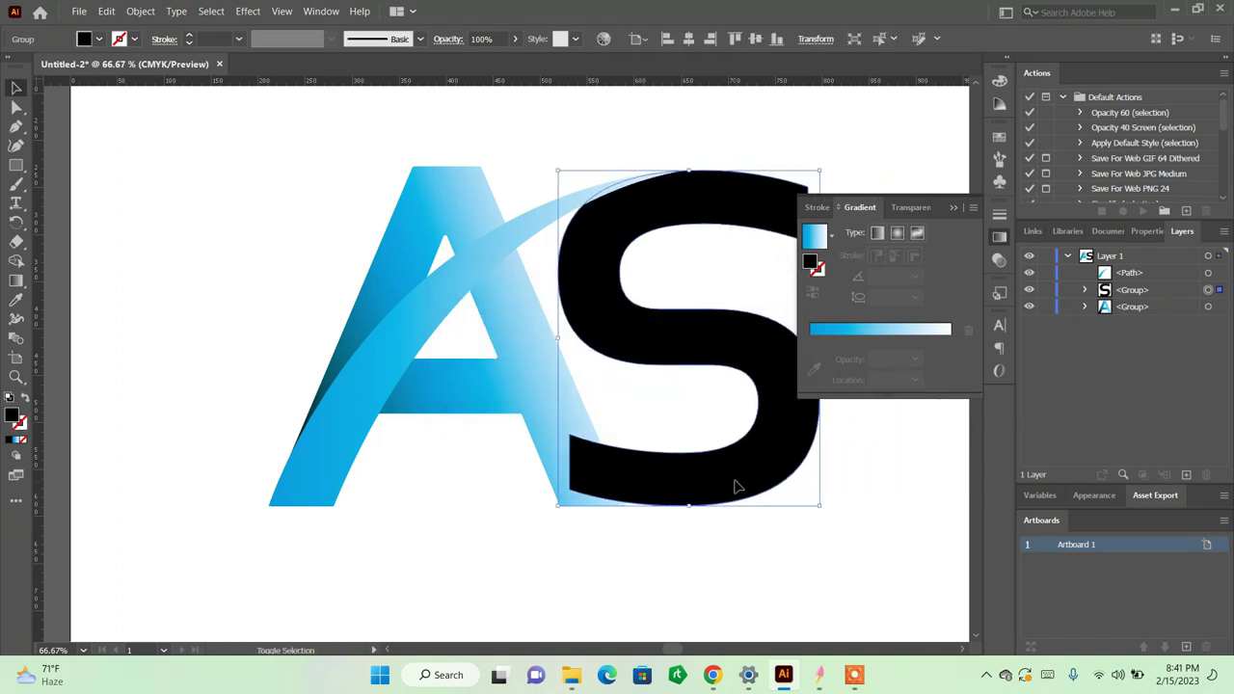
pyautogui.hotkey('shift', 'Right')
pyautogui.hotkey('shift', 'Right')
pyautogui.hotkey('shift', 'Left')
pyautogui.hotkey('shift', 'Left')
pyautogui.hotkey('shift', 'Left')
pyautogui.hotkey('shift', 'Left')
pyautogui.hotkey('shift', 'Left')
pyautogui.hotkey('shift', 'Left')
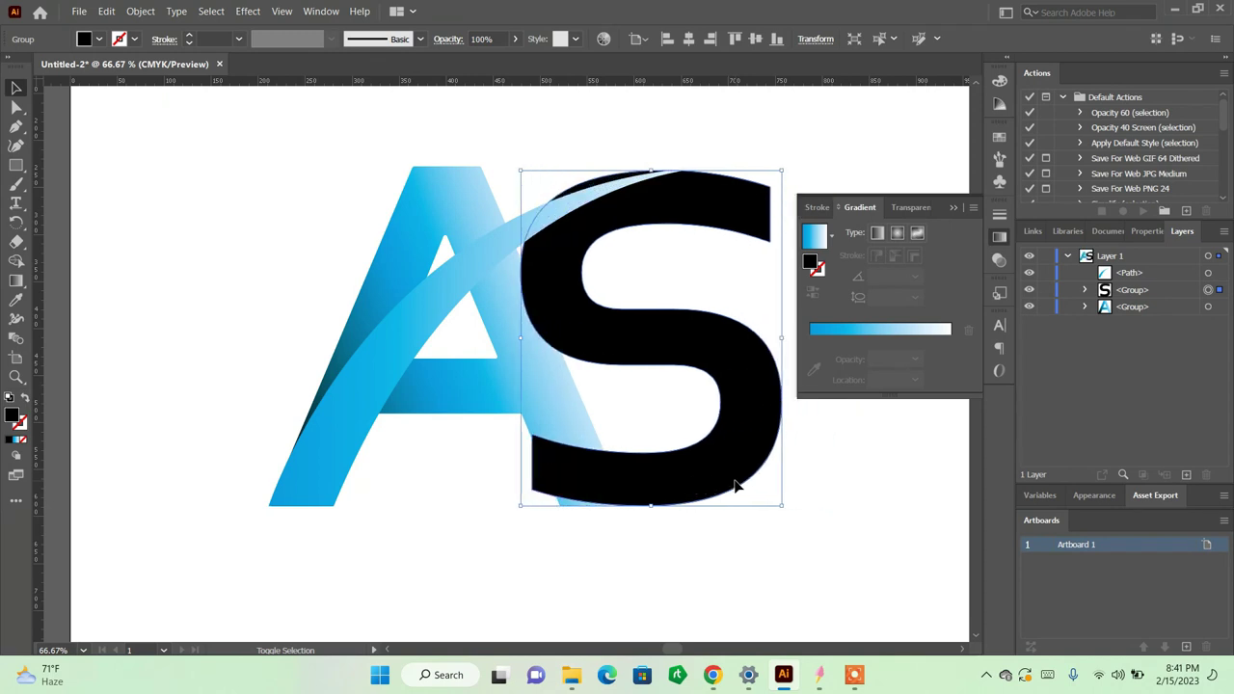
pyautogui.hotkey('shift', 'Right')
pyautogui.hotkey('shift', 'Right')
pyautogui.hotkey('shift', 'Right')
pyautogui.hotkey('shift', 'Right')
pyautogui.hotkey('shift', 'Right')
pyautogui.hotkey('shift', 'Right')
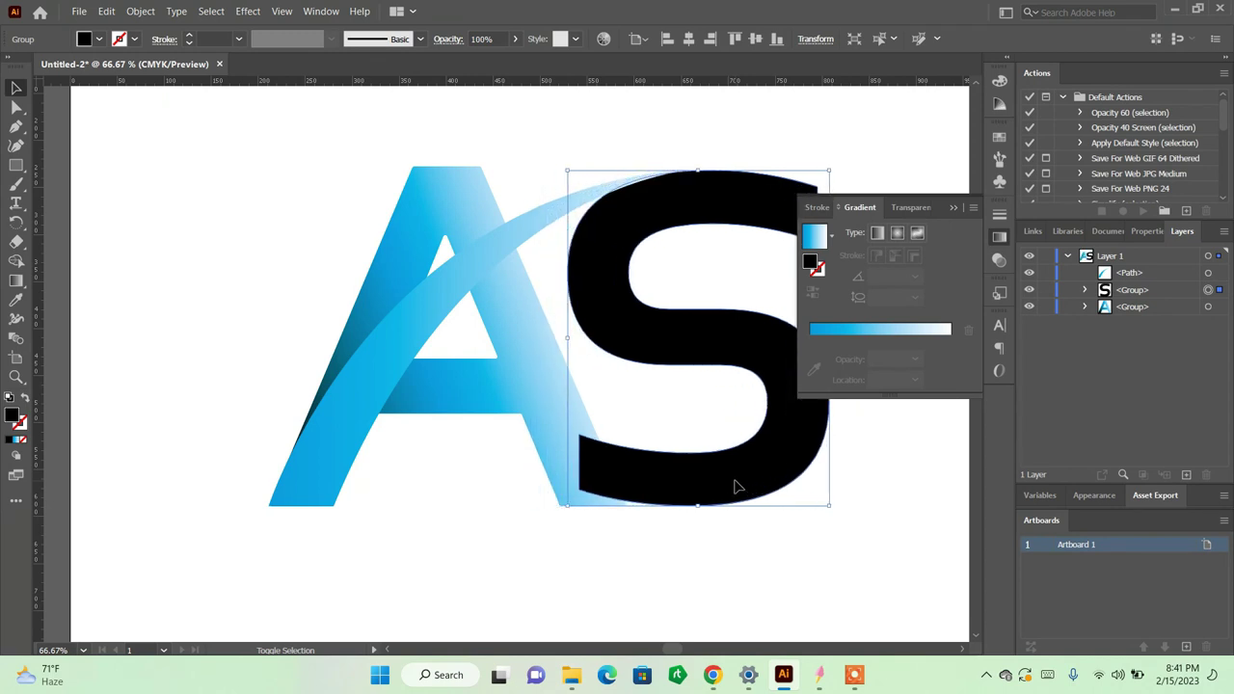
pyautogui.hotkey('shift', 'Right')
pyautogui.hotkey('shift', 'Right')
pyautogui.hotkey('shift', 'Right')
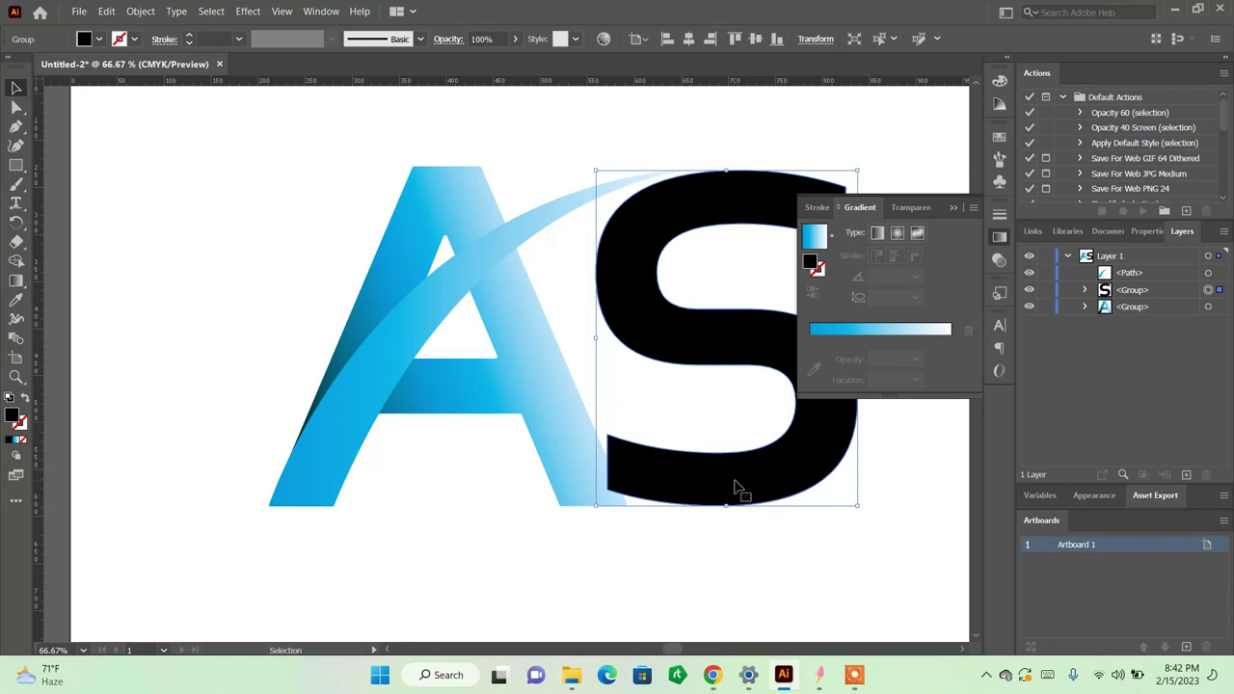
pyautogui.moveTo(735, 487)
pyautogui.mouseDown()
pyautogui.moveTo(757, 479)
pyautogui.moveTo(754, 488)
pyautogui.mouseUp()
# Step: Adjust the S's lower-left anchor and lower edge segment with Direct Selection
pyautogui.press('a')
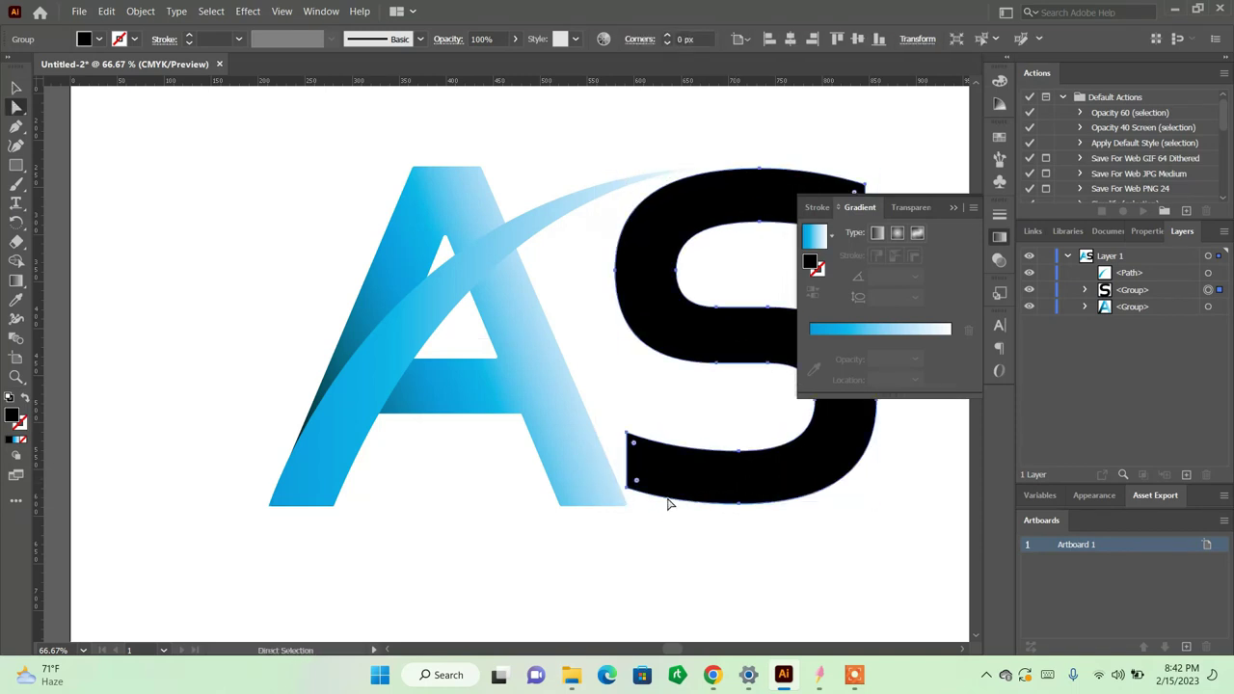
pyautogui.moveTo(625, 497); pyautogui.dragTo(627, 494)
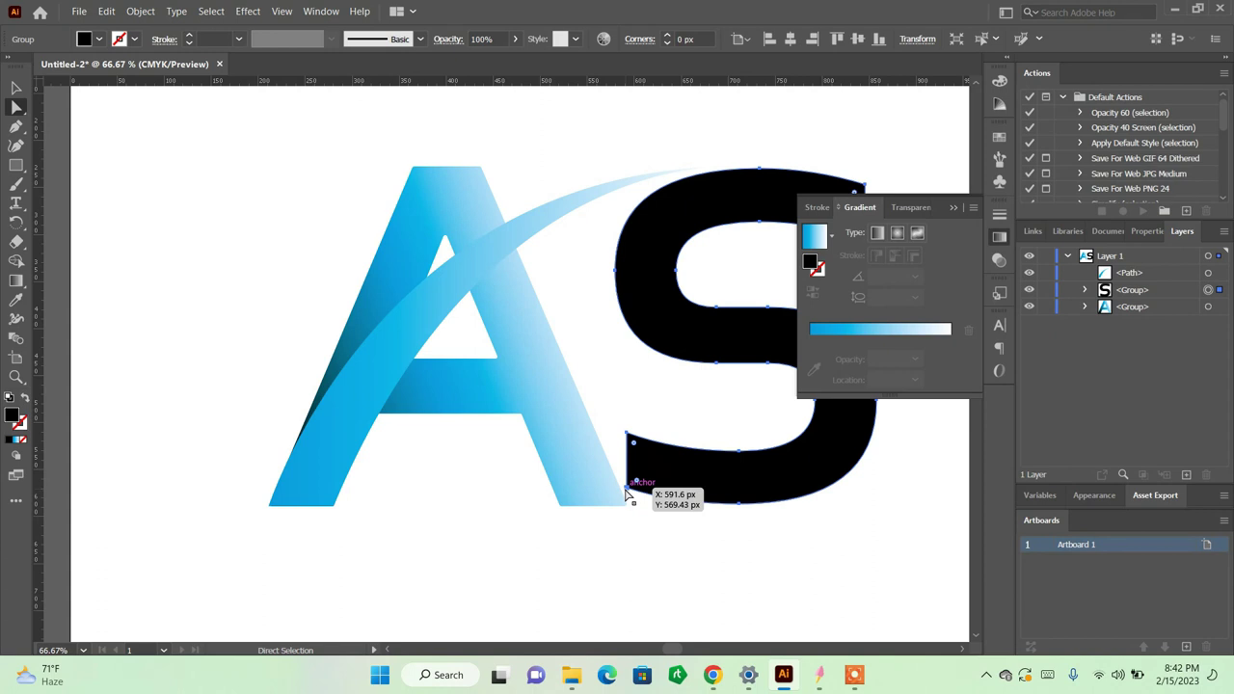
pyautogui.click(629, 439)
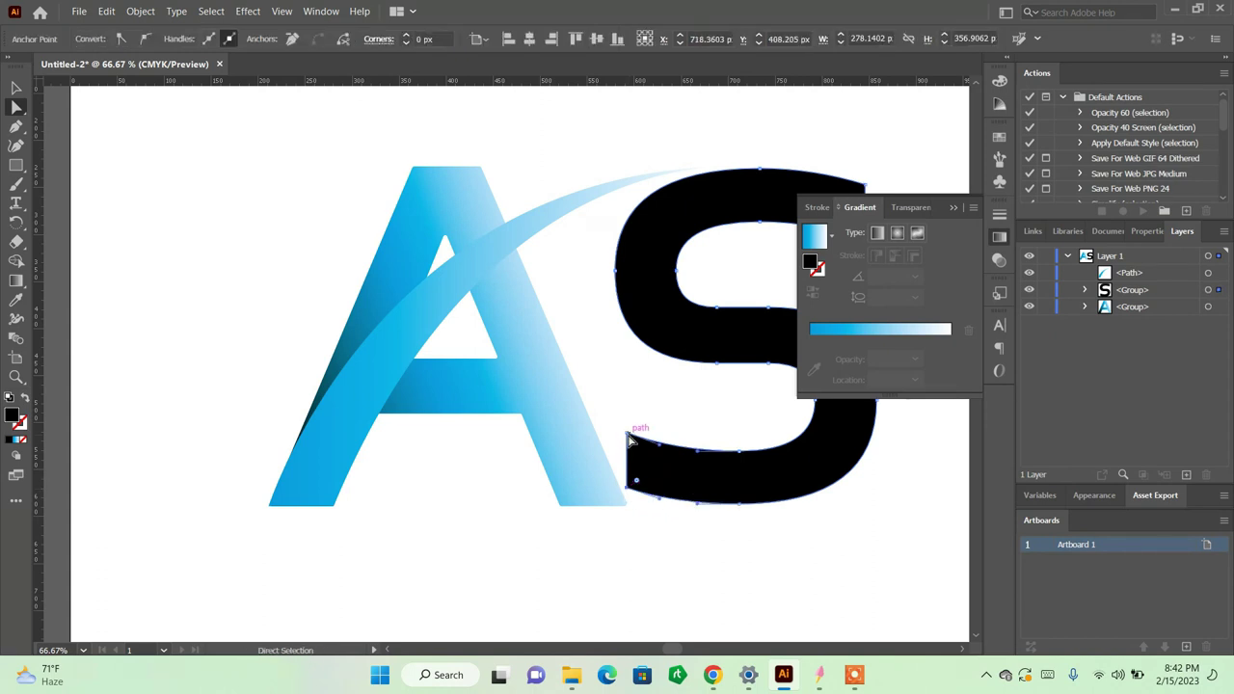
pyautogui.click(629, 494)
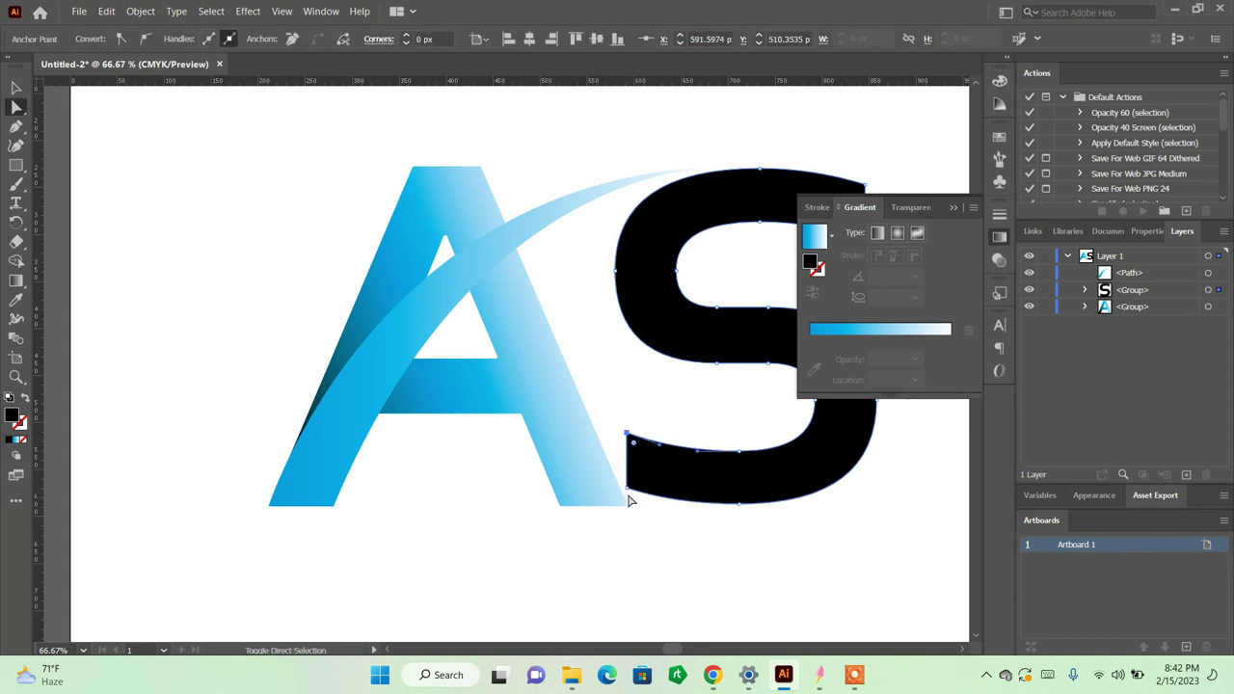
pyautogui.moveTo(629, 495); pyautogui.dragTo(629, 494)
pyautogui.press('Down')
pyautogui.press('Down')
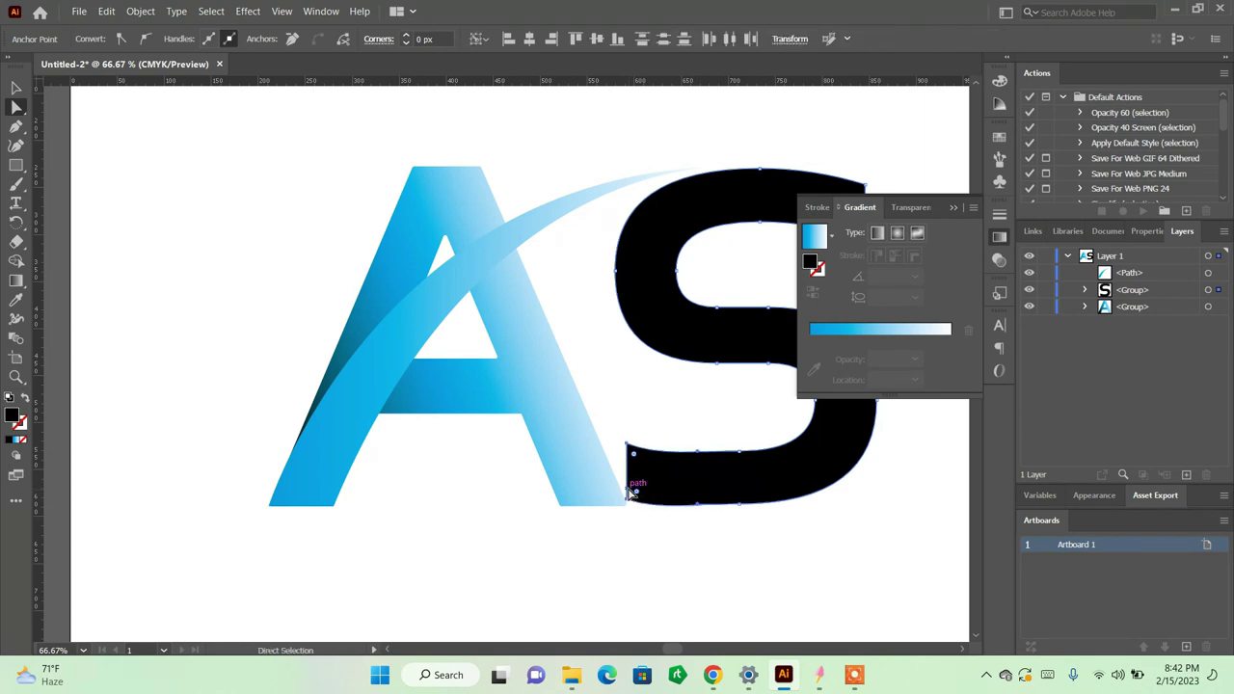
pyautogui.press('Down')
pyautogui.press('Down')
pyautogui.press('Down')
pyautogui.press('Up')
pyautogui.press('Up')
pyautogui.press('Up')
pyautogui.press('Up')
pyautogui.press('Up')
pyautogui.press('Down')
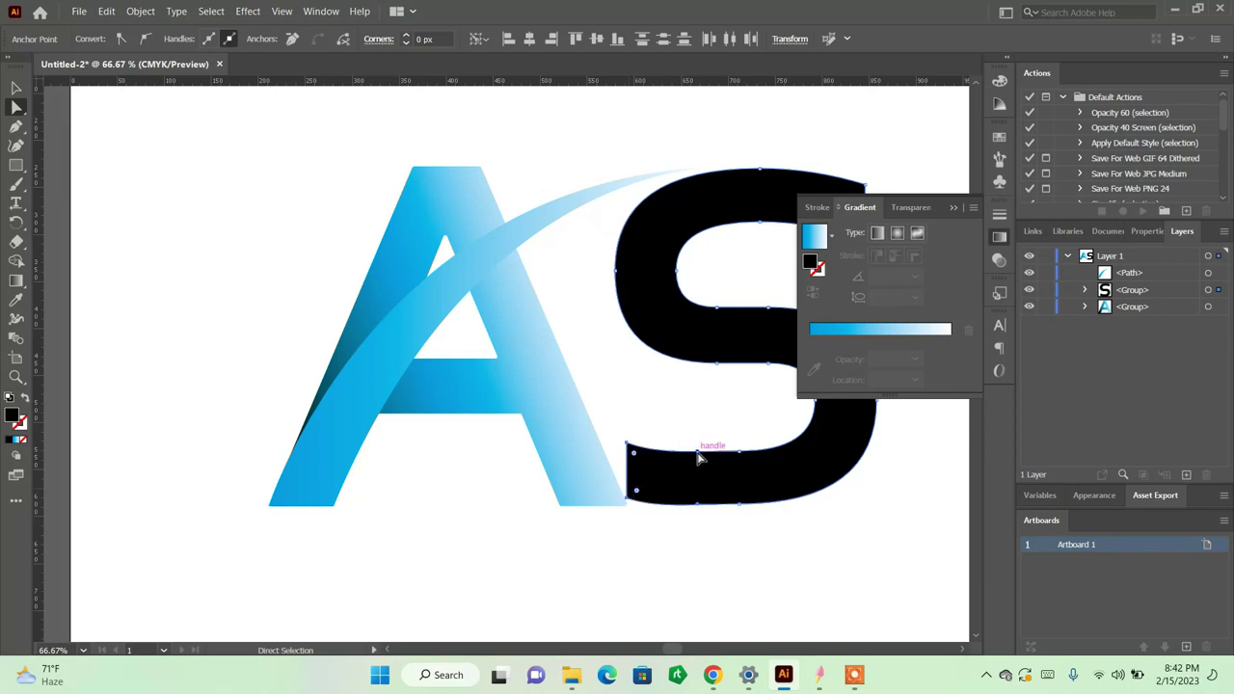
pyautogui.moveTo(703, 451); pyautogui.dragTo(662, 456)
pyautogui.click(661, 460)
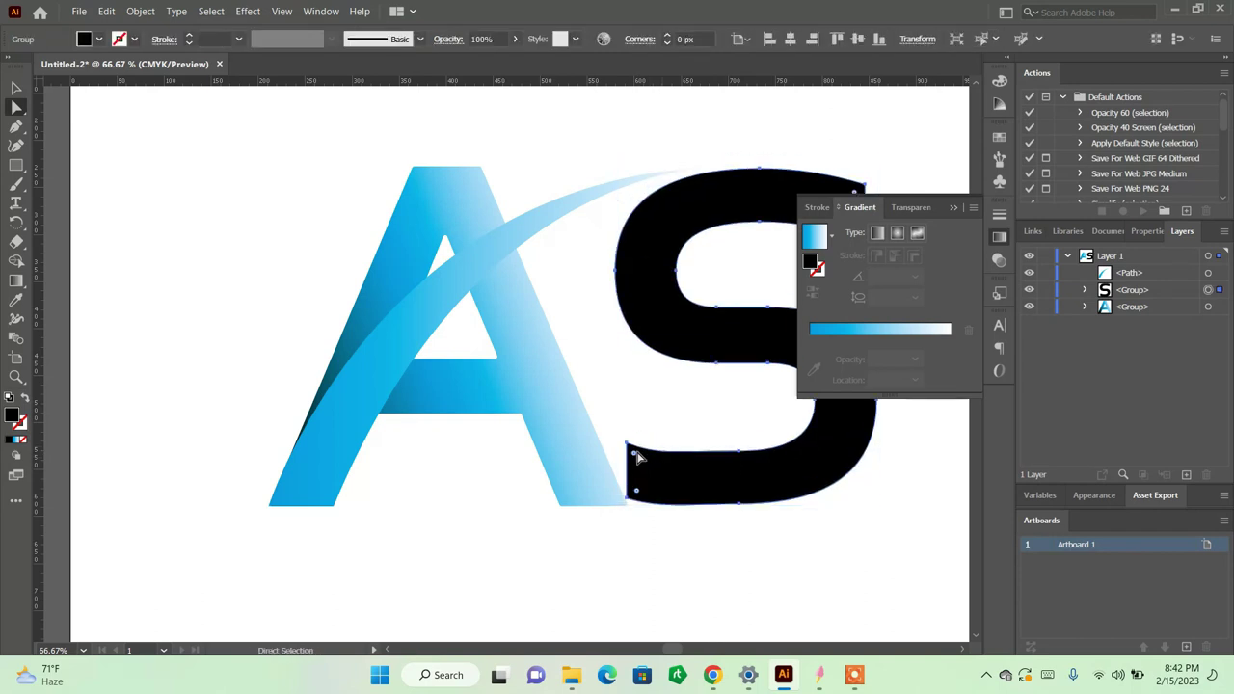
# Step: Zoom in and drag the tail's top-edge anchors and handles into a smoother, flatter curve
pyautogui.click(631, 452)
pyautogui.hotkey('ctrl', '=')
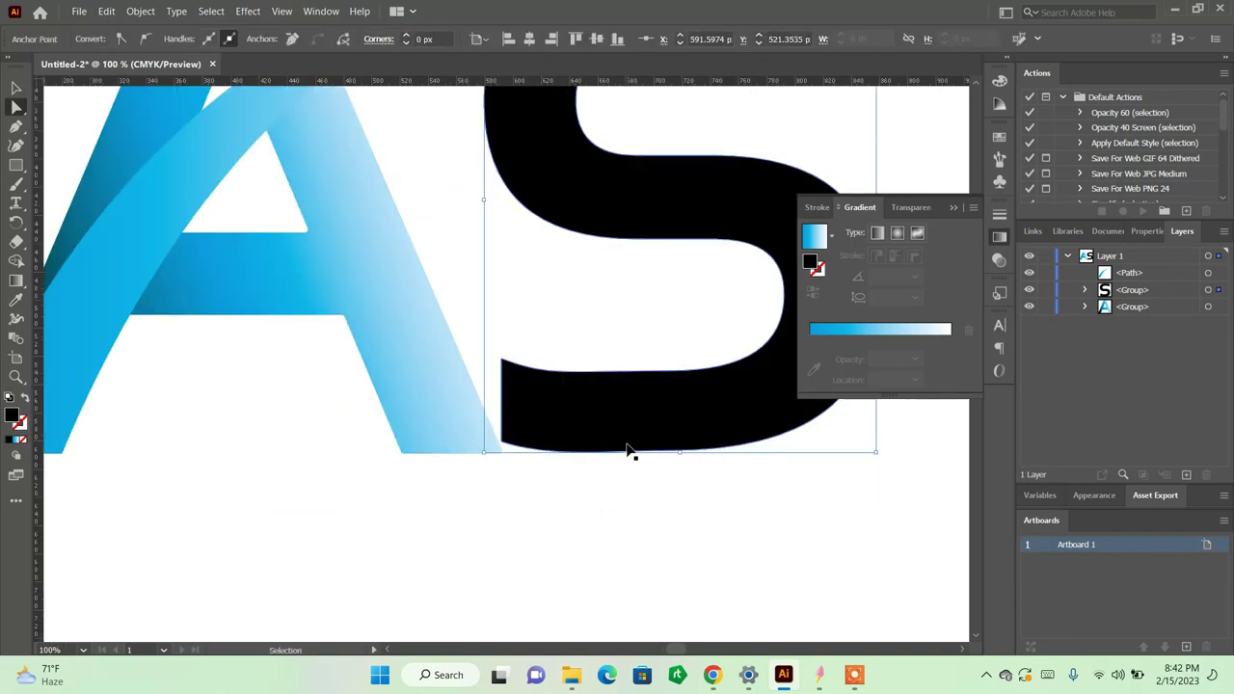
pyautogui.hotkey('ctrl', '=')
pyautogui.hotkey('ctrl', '=')
pyautogui.hotkey('ctrl', '=')
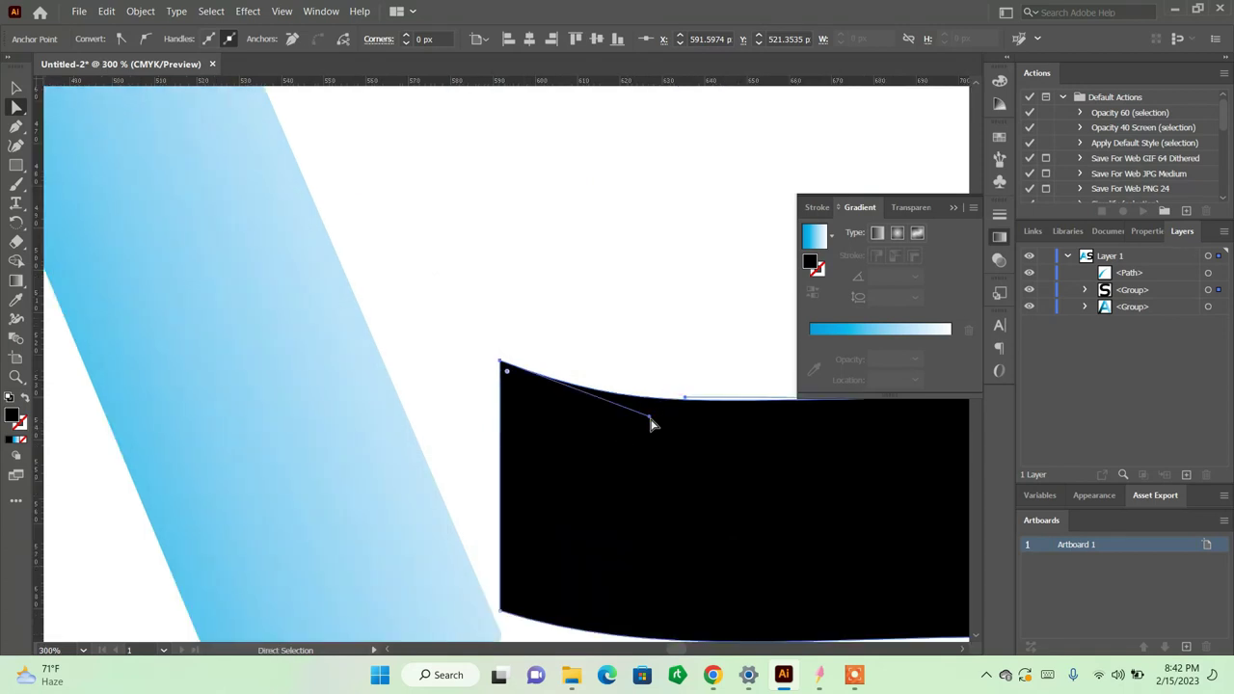
pyautogui.moveTo(651, 423); pyautogui.dragTo(650, 421)
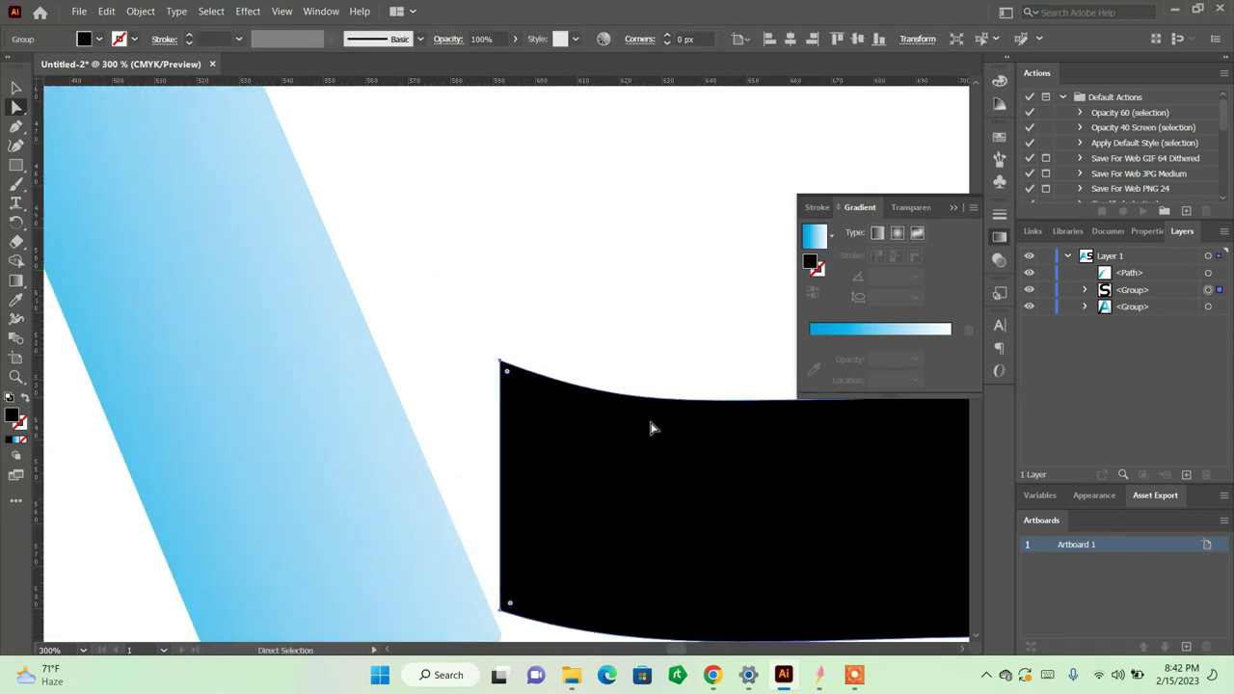
pyautogui.click(501, 362)
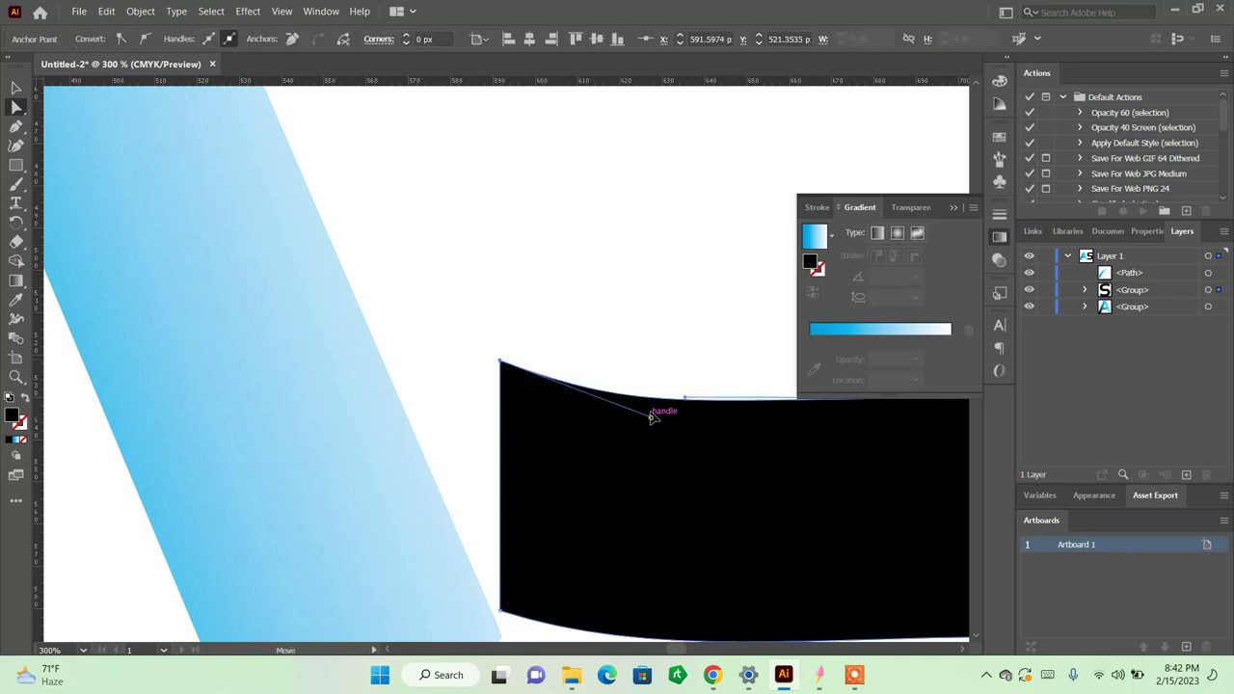
pyautogui.moveTo(651, 421); pyautogui.dragTo(661, 361)
pyautogui.click(684, 396)
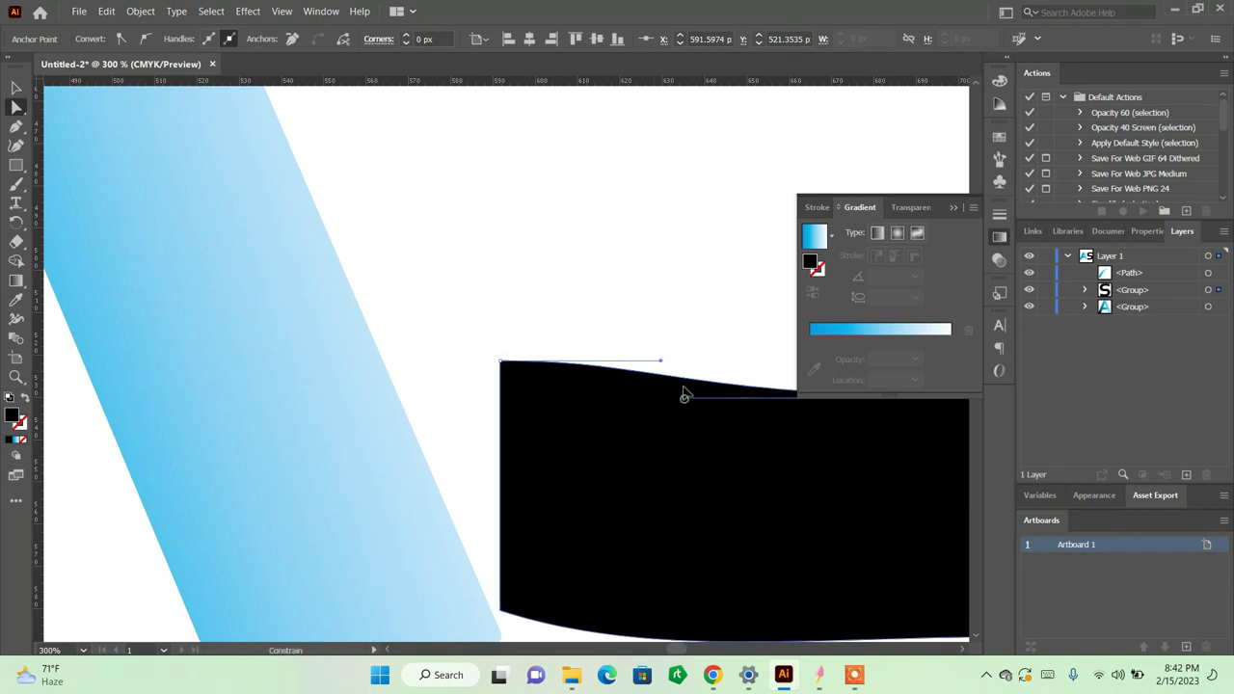
pyautogui.moveTo(683, 400); pyautogui.dragTo(686, 404)
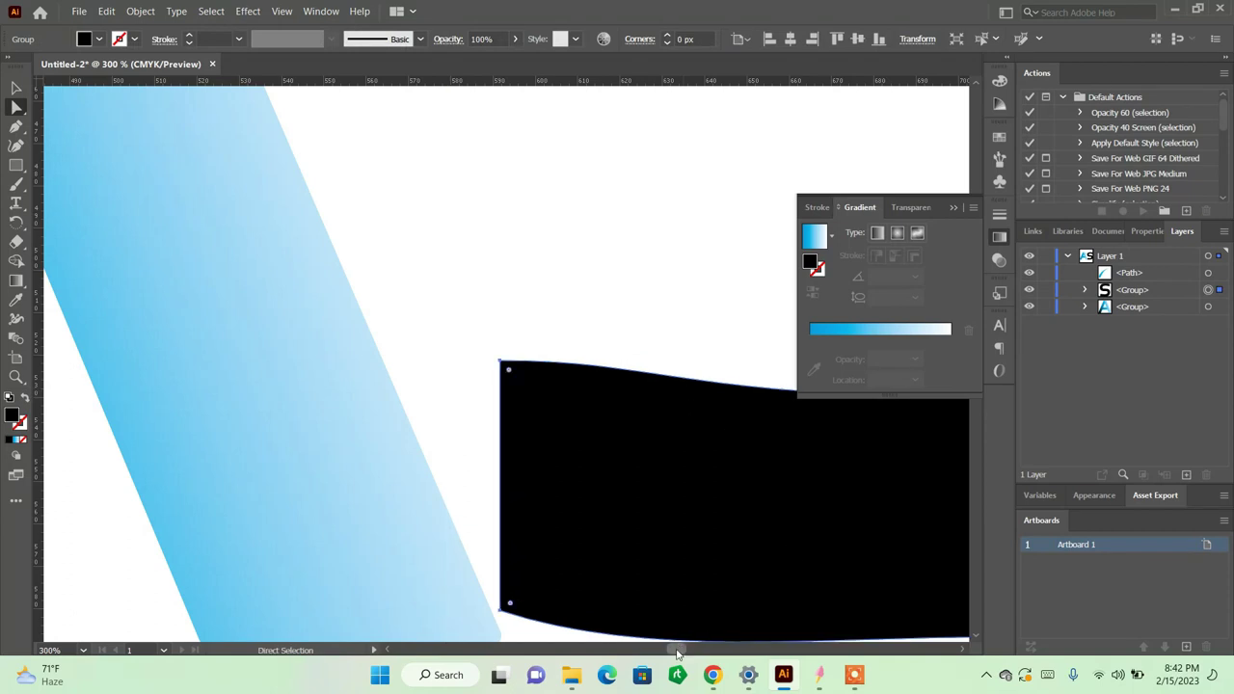
pyautogui.moveTo(675, 650); pyautogui.dragTo(682, 650)
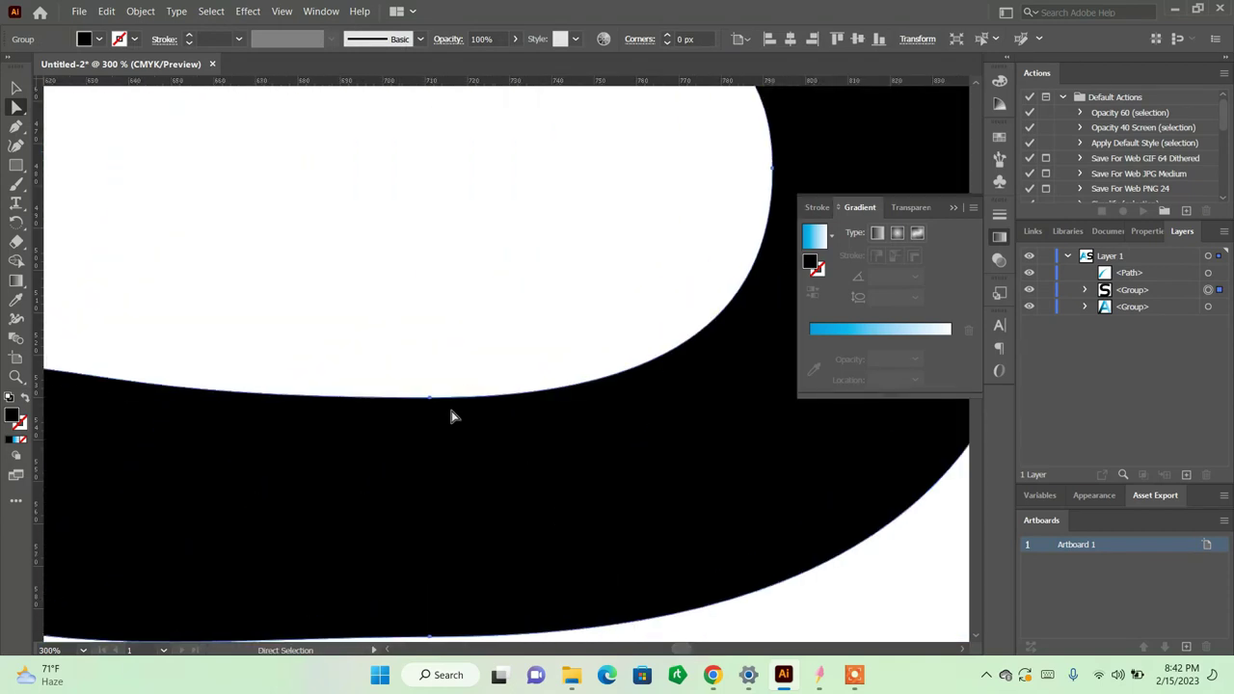
pyautogui.click(430, 398)
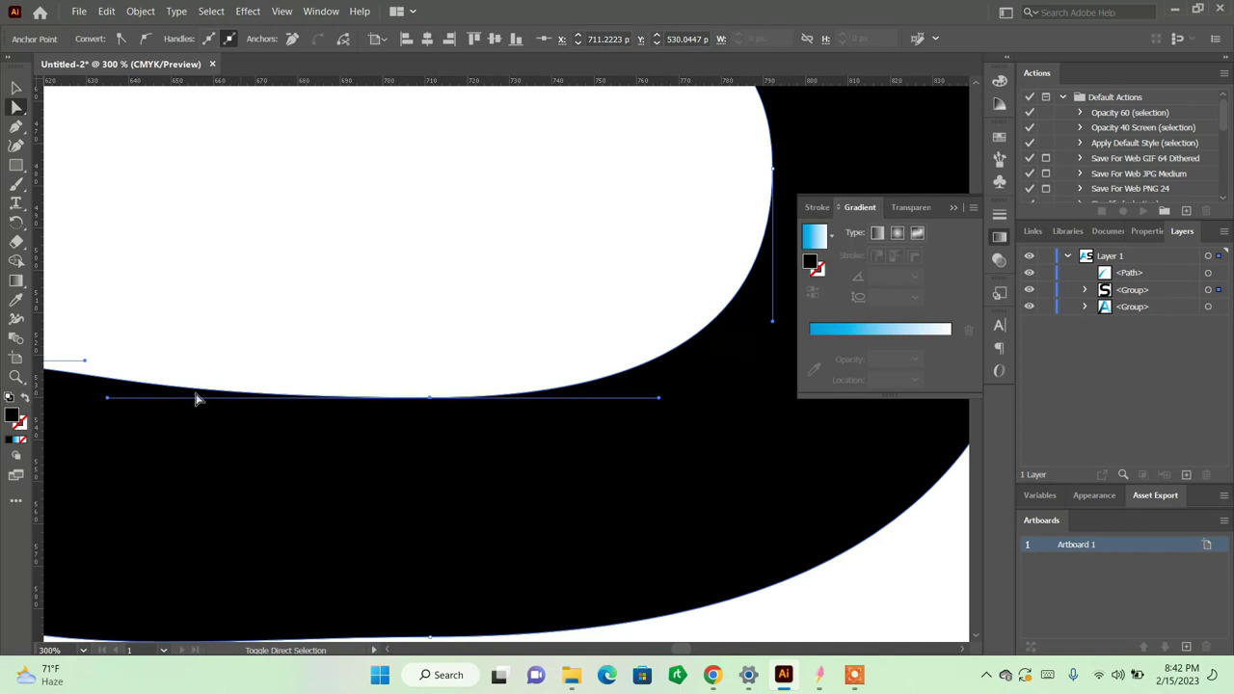
pyautogui.click(108, 401)
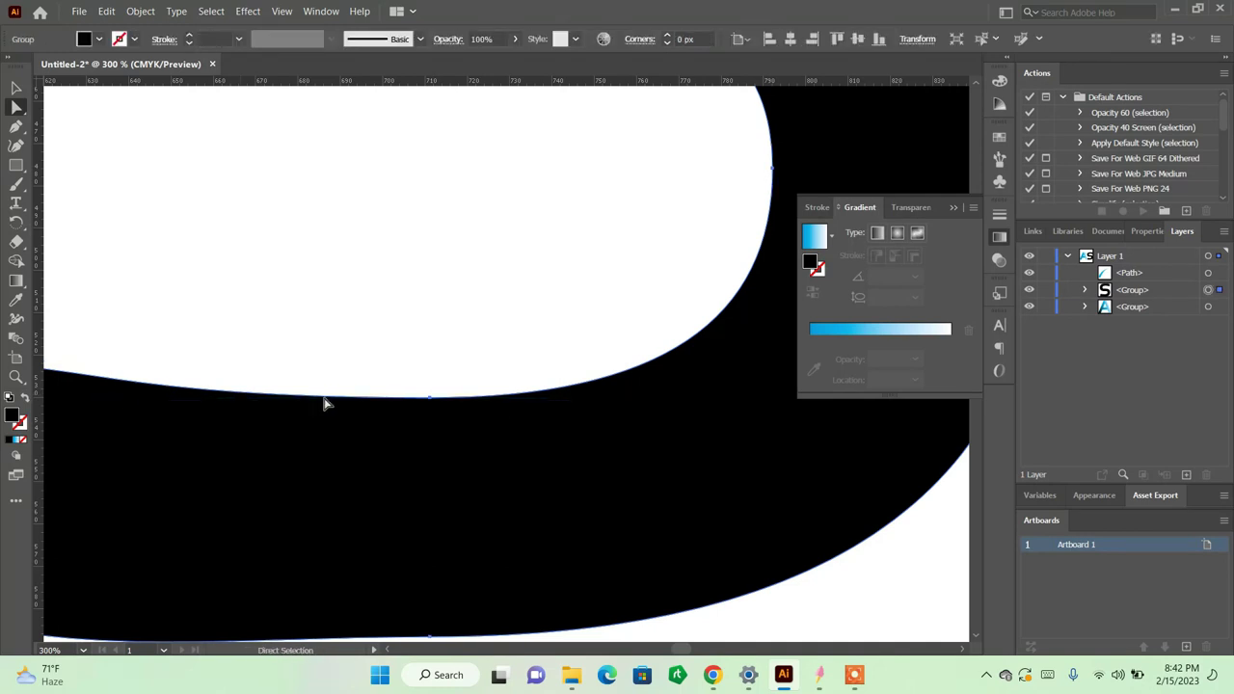
# Step: Square off the bottom-left corner of the S's lower tail
pyautogui.keyDown('alt'); pyautogui.scroll(-2, 469, 439); pyautogui.keyUp('alt')
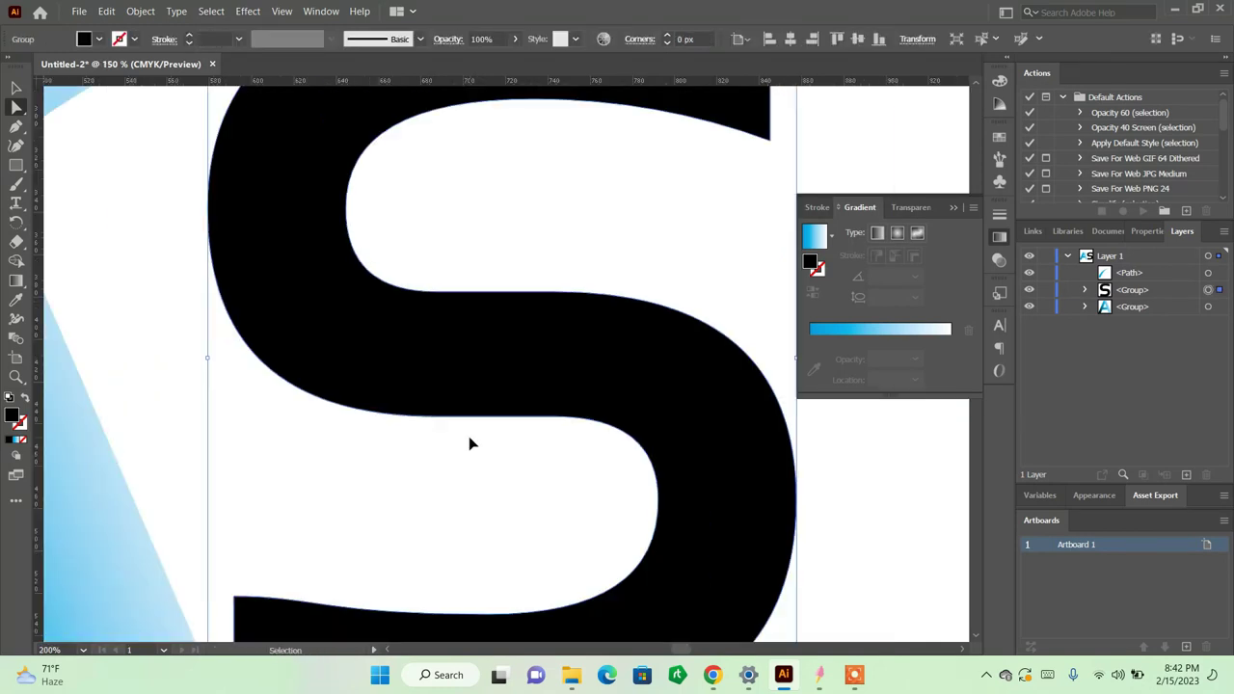
pyautogui.keyDown('alt'); pyautogui.scroll(-2, 469, 439); pyautogui.keyUp('alt')
pyautogui.scroll(-3, 468, 439)
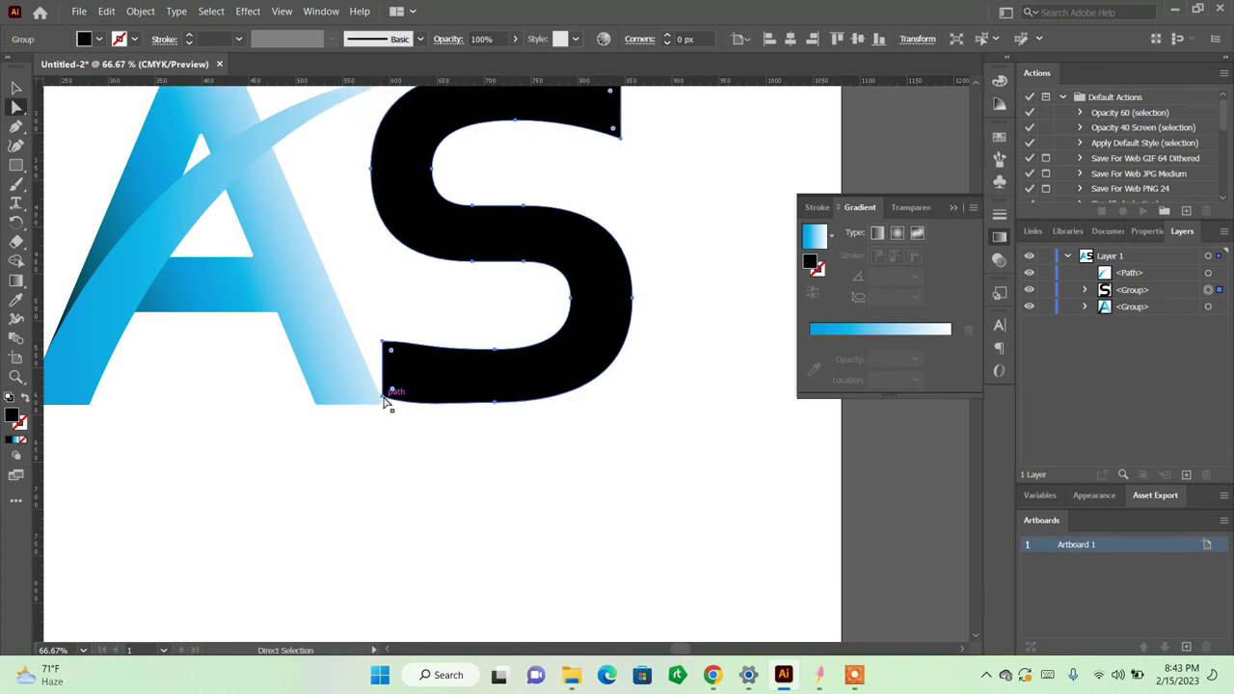
pyautogui.moveTo(385, 396)
pyautogui.mouseDown()
pyautogui.moveTo(410, 415)
pyautogui.moveTo(416, 404)
pyautogui.mouseUp()
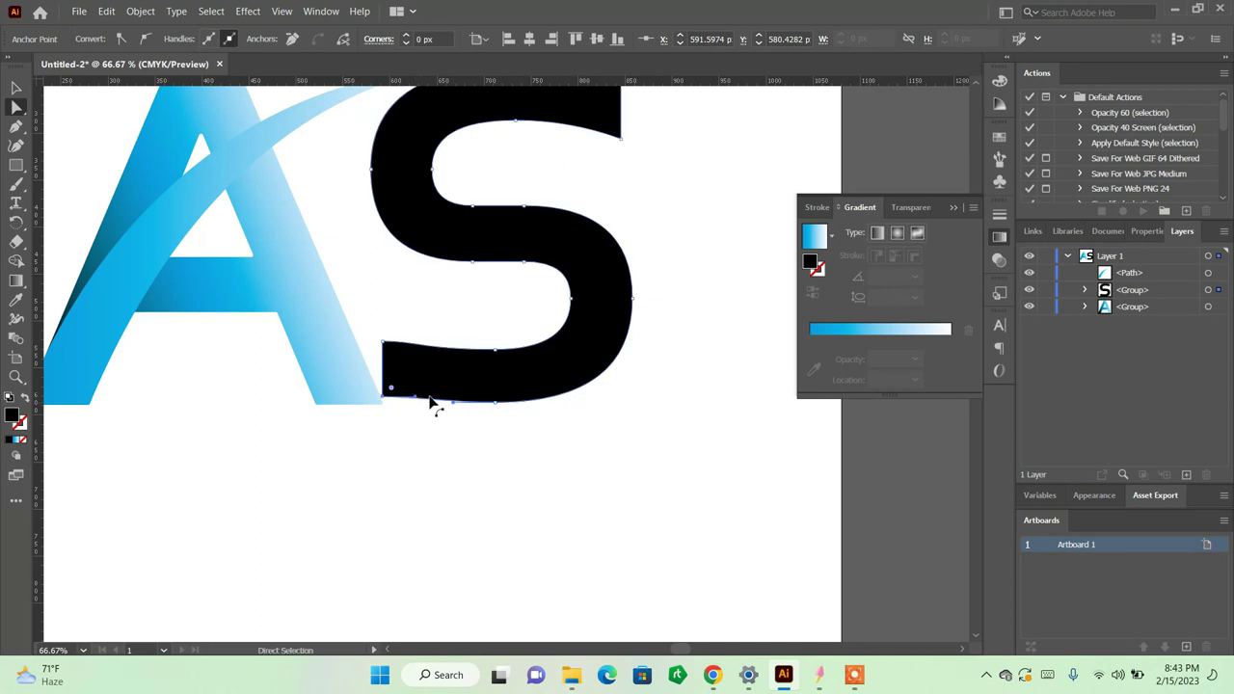
pyautogui.hotkey('ctrl', '0')
pyautogui.scroll(2, 460, 397)
pyautogui.scroll(2, 460, 397)
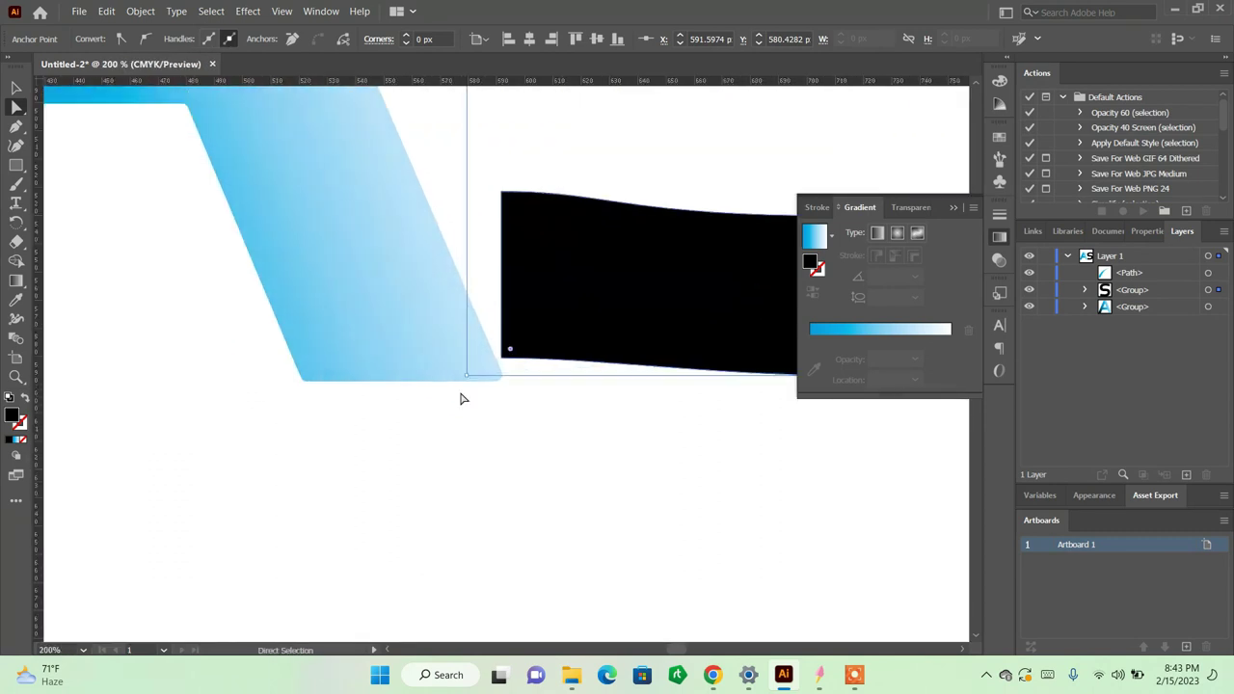
pyautogui.scroll(1, 460, 398)
pyautogui.click(502, 358)
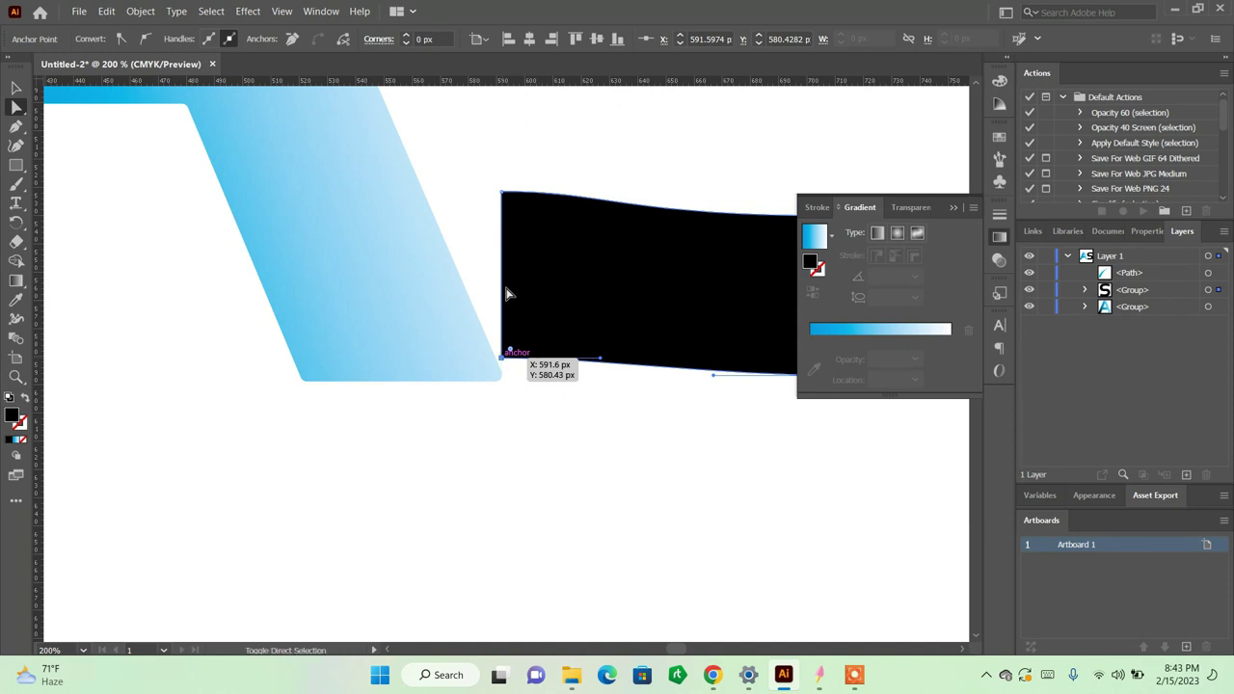
pyautogui.click(503, 193)
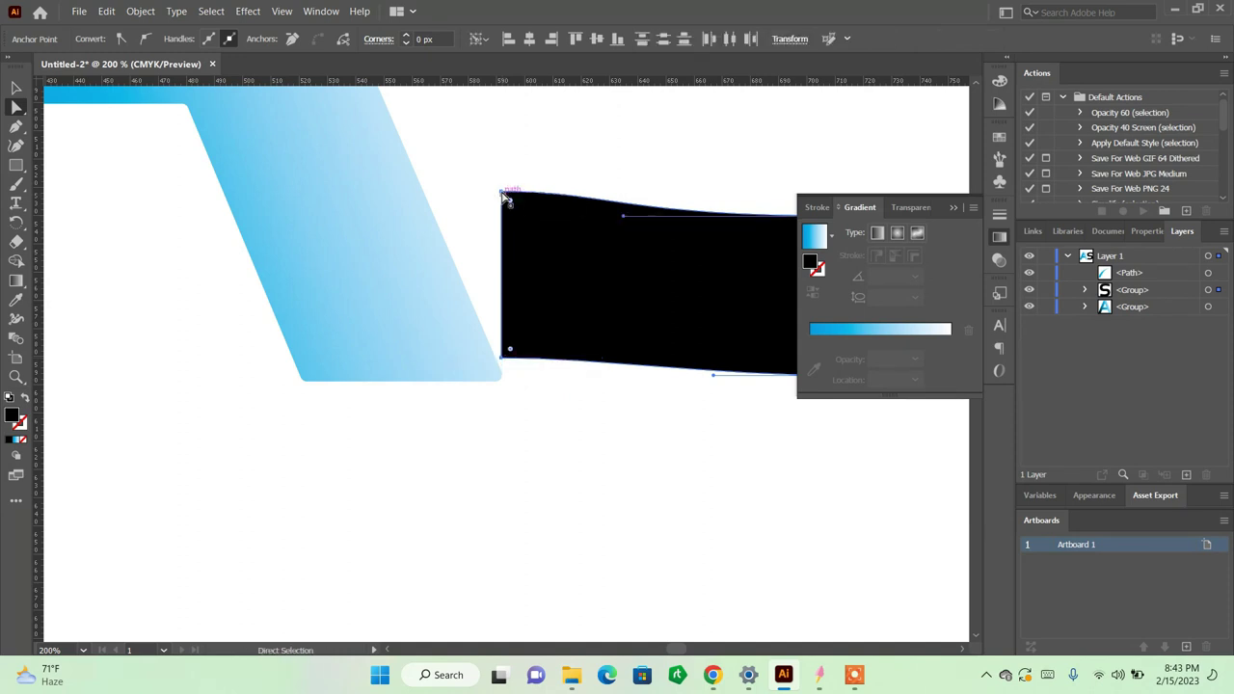
pyautogui.click(497, 189)
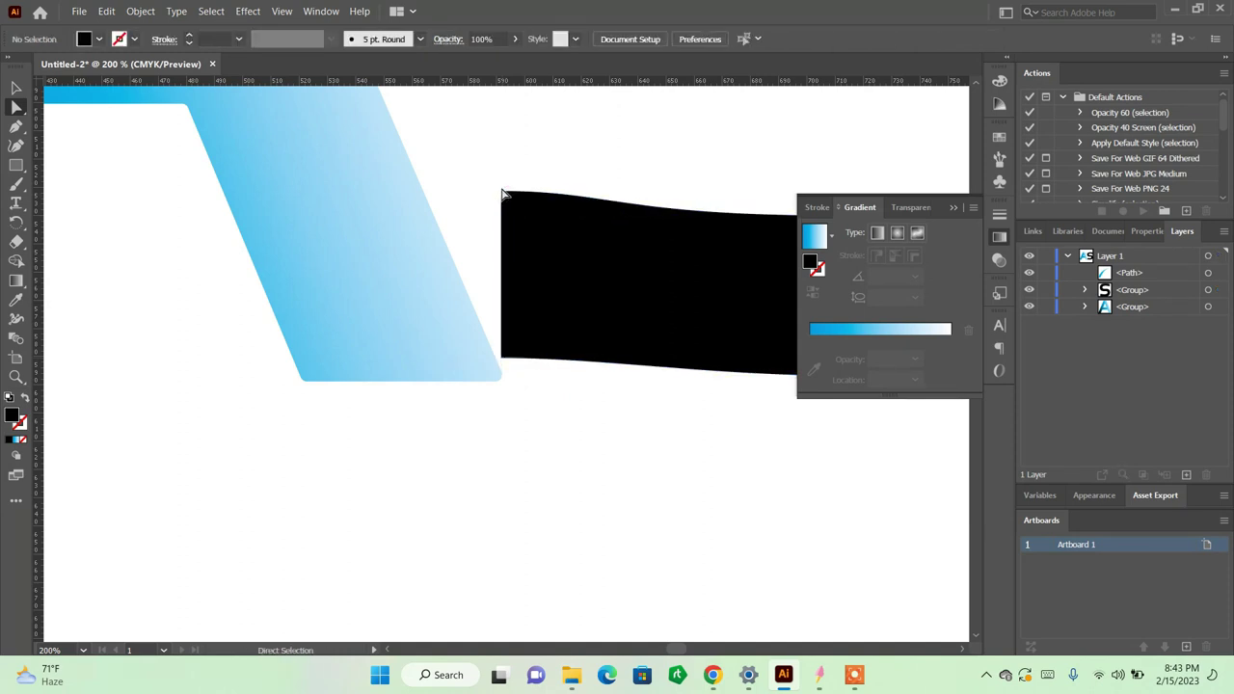
pyautogui.click(502, 193)
pyautogui.click(502, 363)
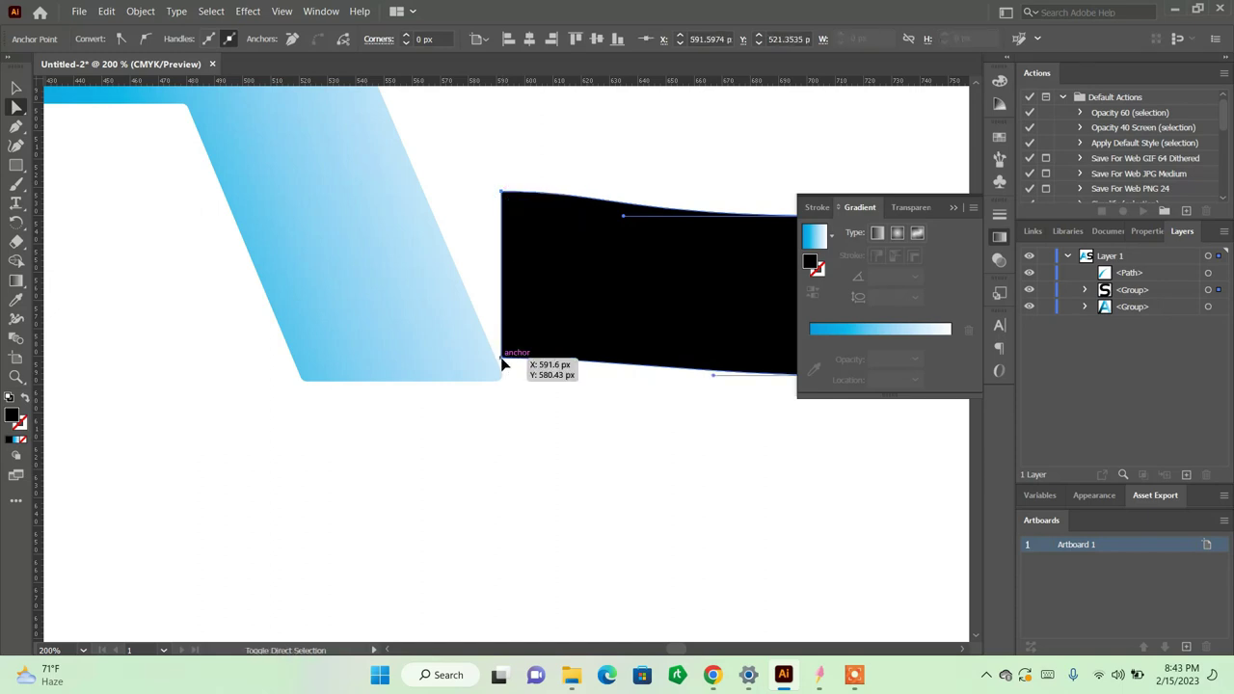
pyautogui.moveTo(503, 363); pyautogui.dragTo(498, 389)
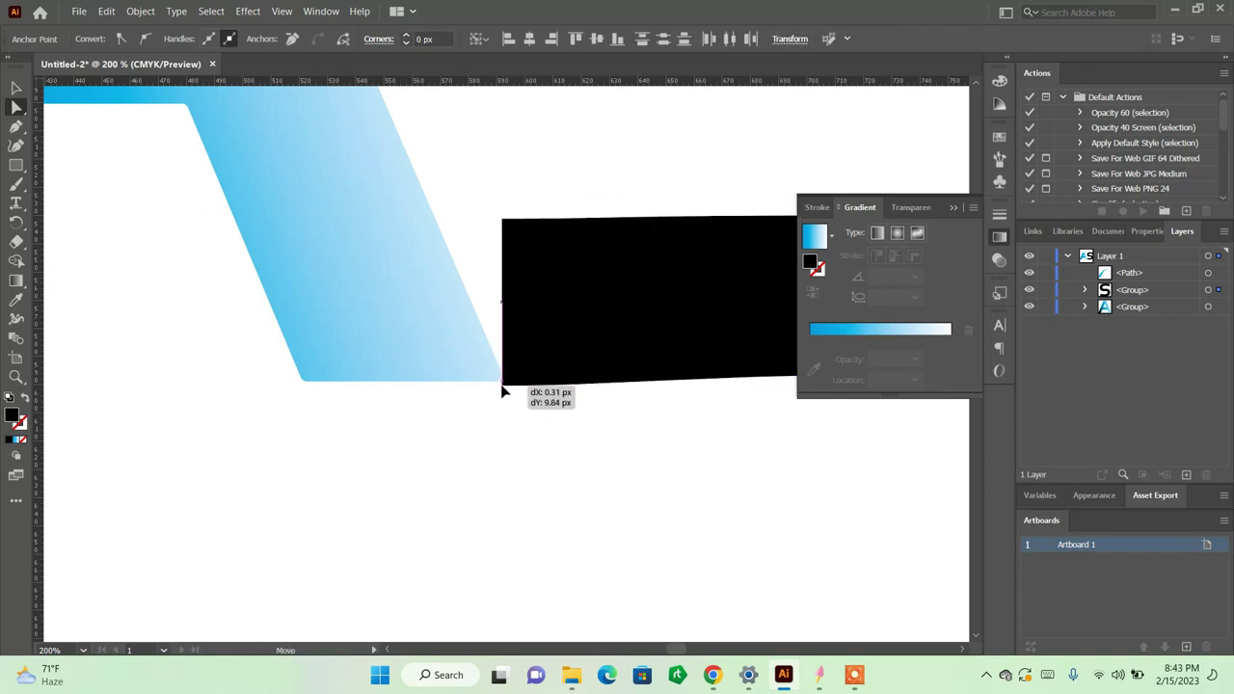
# Step: Drag the tail's top-left anchor left so its end slants flush with the A's right leg
pyautogui.click(493, 219)
pyautogui.moveTo(492, 219); pyautogui.dragTo(435, 216)
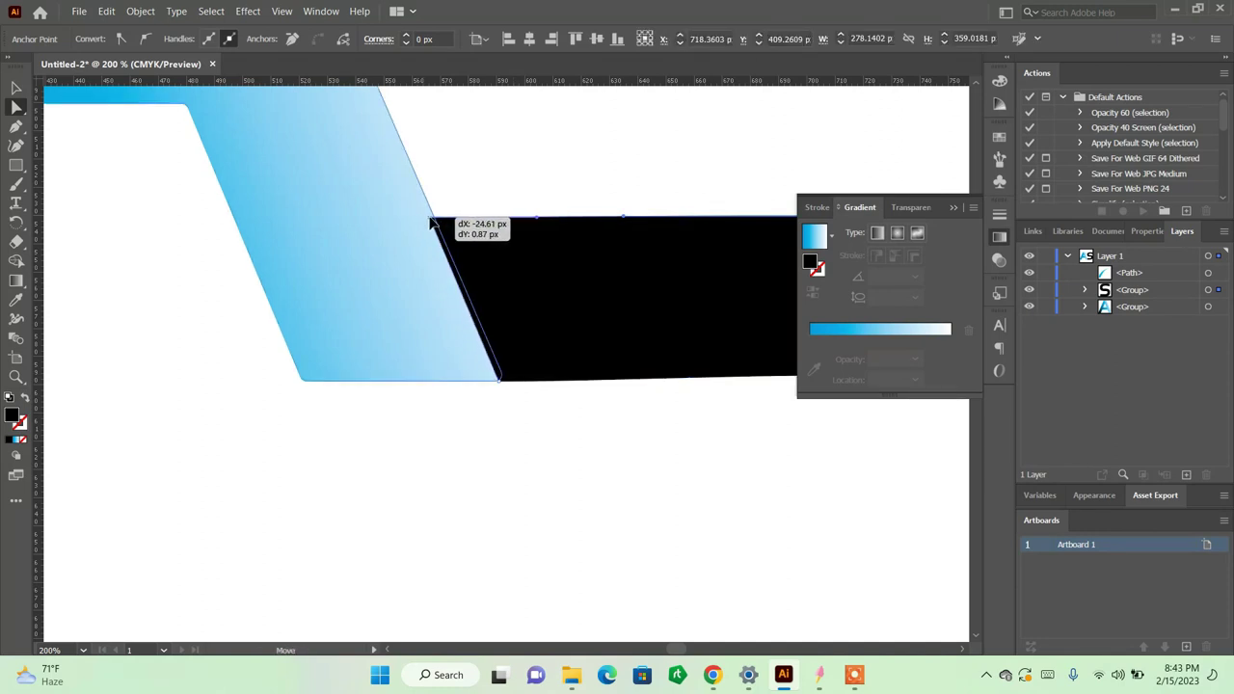
pyautogui.click(500, 183)
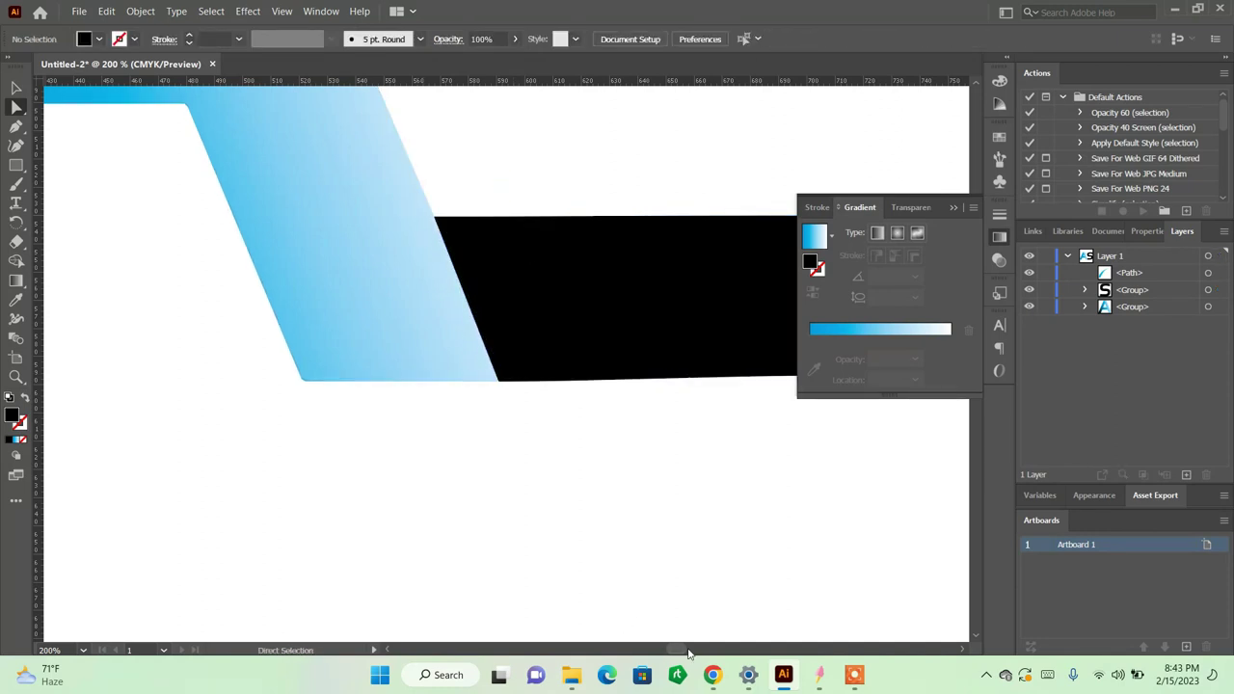
pyautogui.hscroll(3, 685, 652)
pyautogui.hscroll(3, 681, 652)
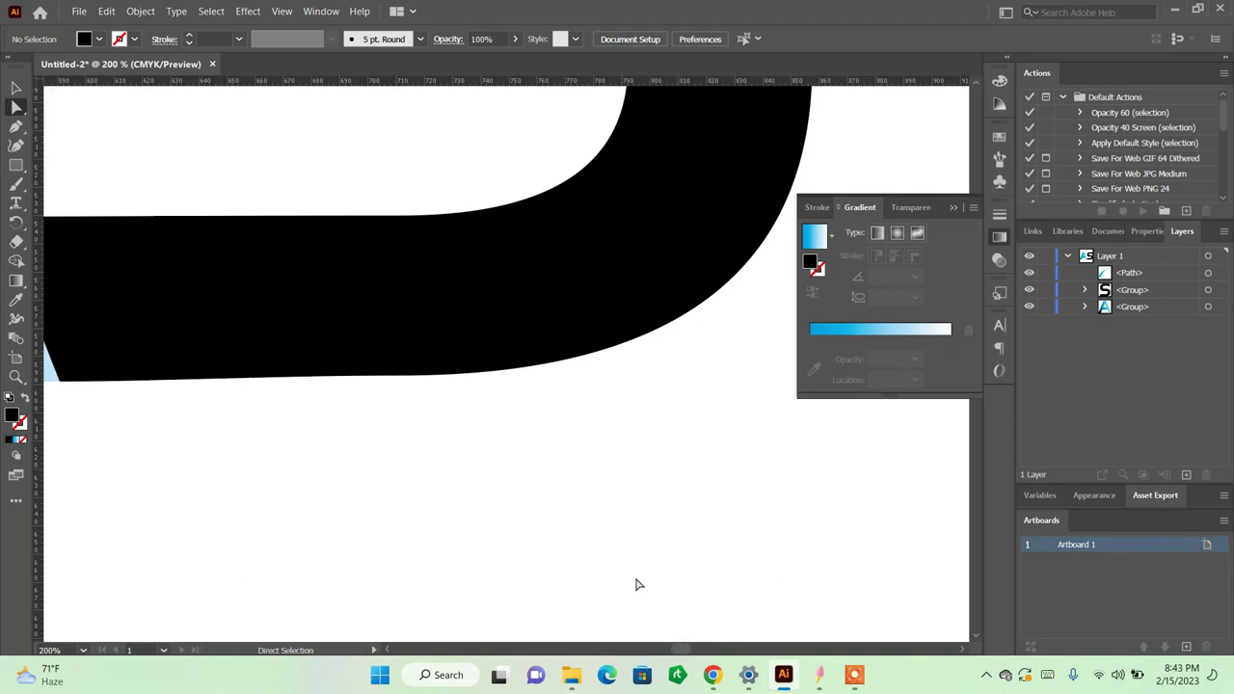
pyautogui.hotkey('ctrl', '-')
pyautogui.hotkey('ctrl', '-')
pyautogui.hotkey('ctrl', '-')
pyautogui.hotkey('ctrl', '-')
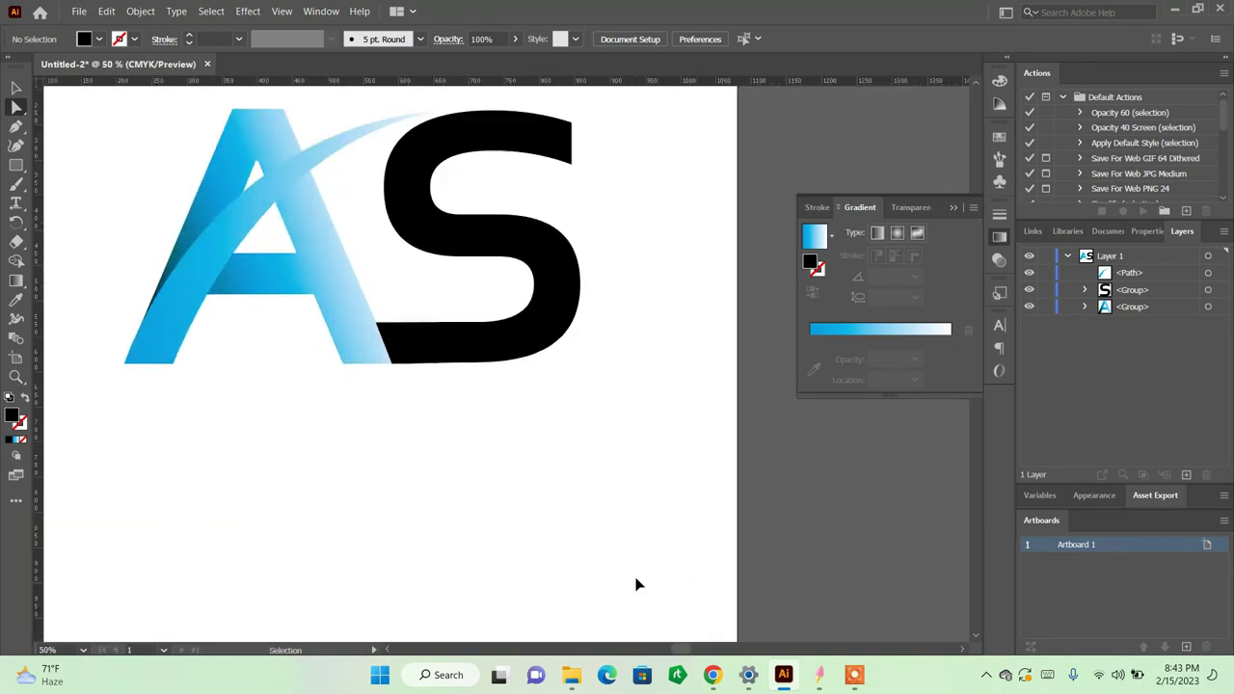
# Step: Drag the S's bottom anchor handle right to stretch its lower curve into a longer straight edge
pyautogui.hotkey('ctrl', '+')
pyautogui.hotkey('ctrl', '+')
pyautogui.scroll(2, 635, 584)
pyautogui.scroll(3, 635, 585)
pyautogui.scroll(-1, 635, 584)
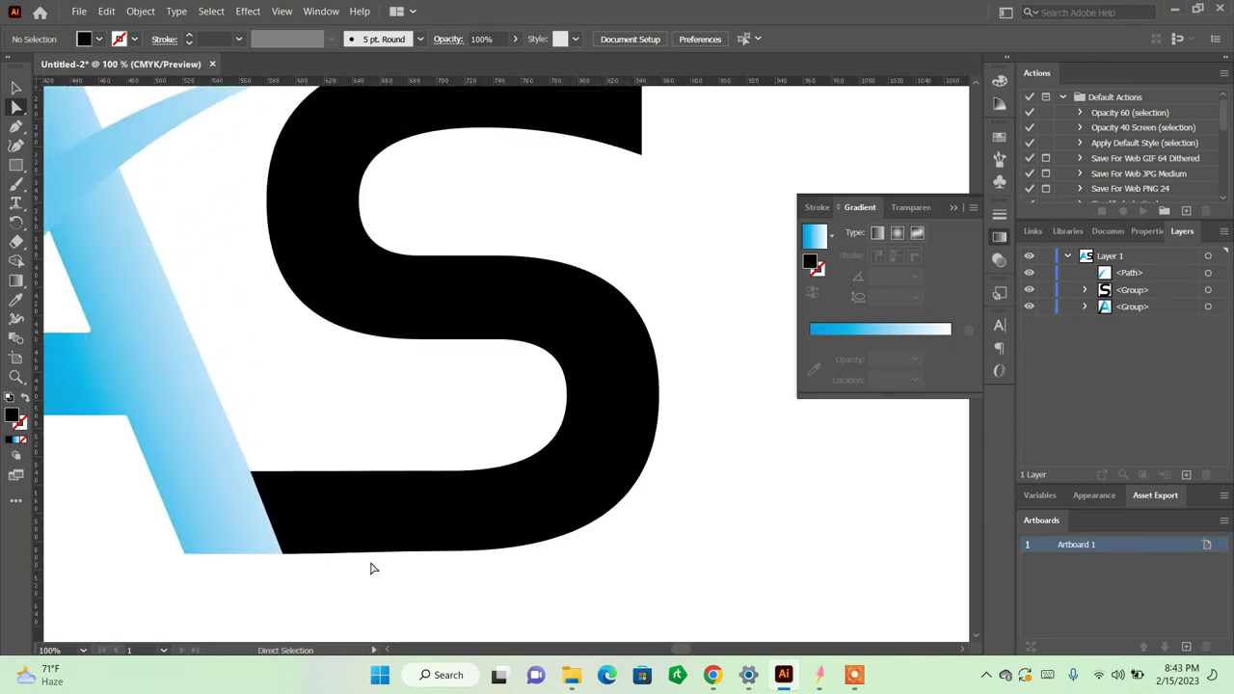
pyautogui.click(409, 516)
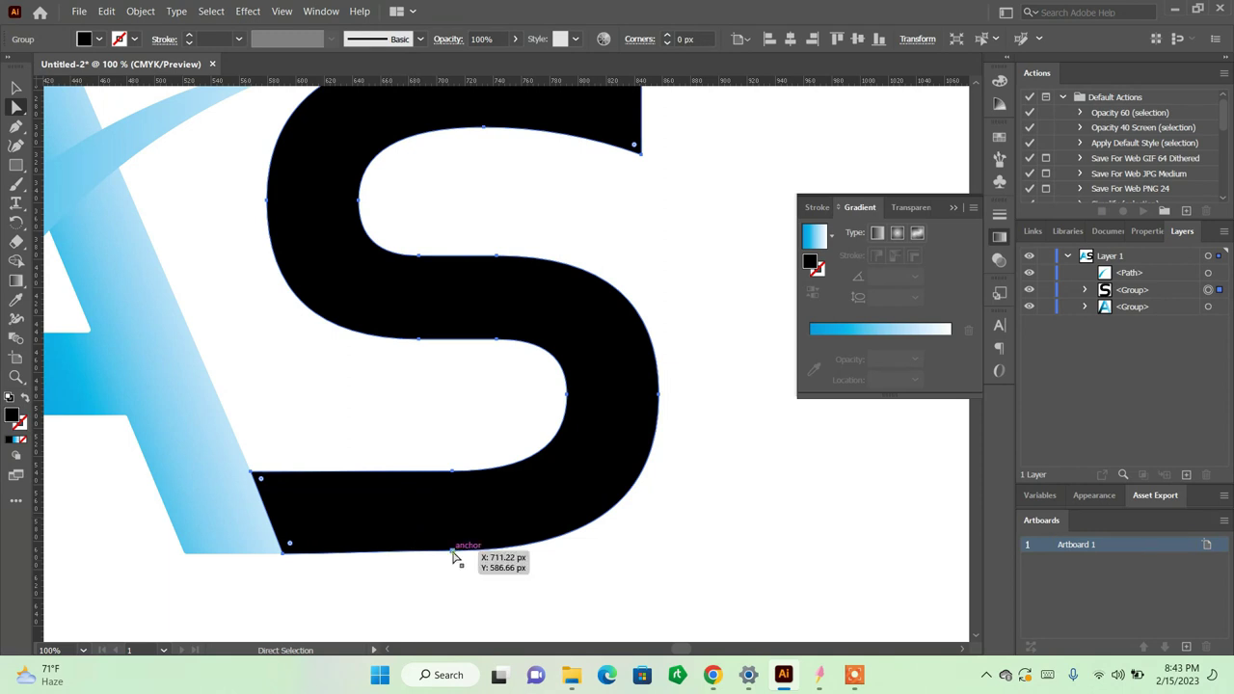
pyautogui.click(452, 552)
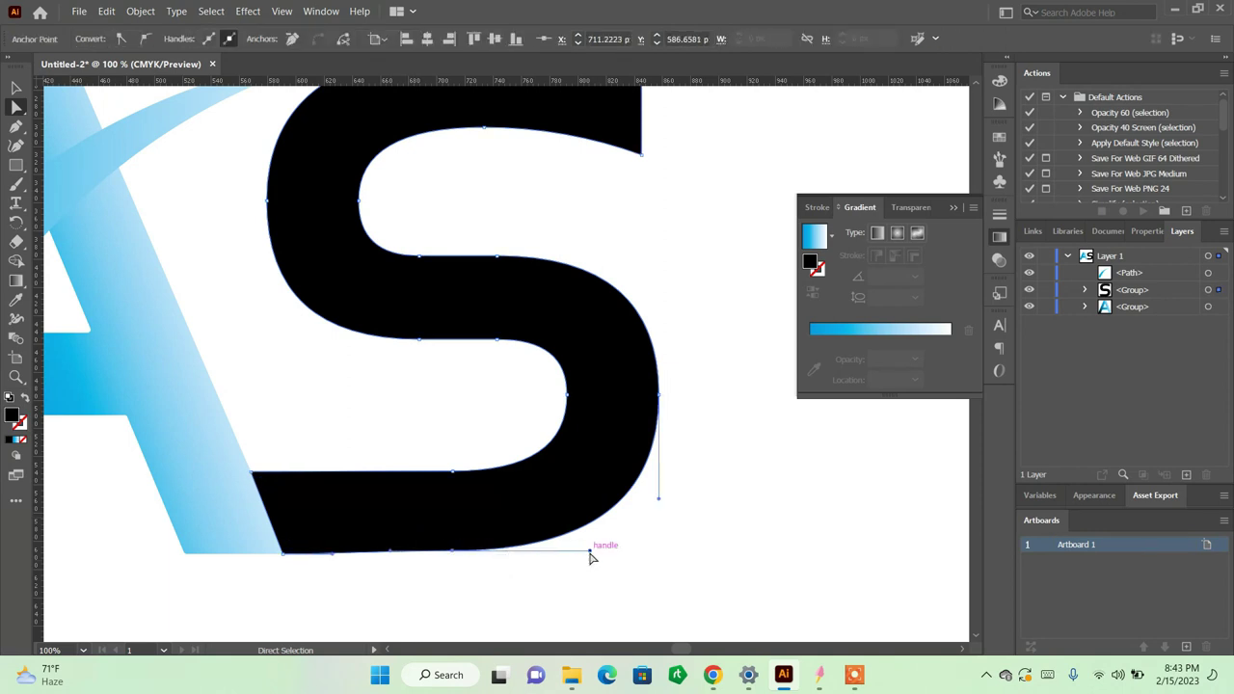
pyautogui.moveTo(591, 552)
pyautogui.mouseDown()
pyautogui.moveTo(685, 551)
pyautogui.moveTo(645, 551)
pyautogui.mouseUp()
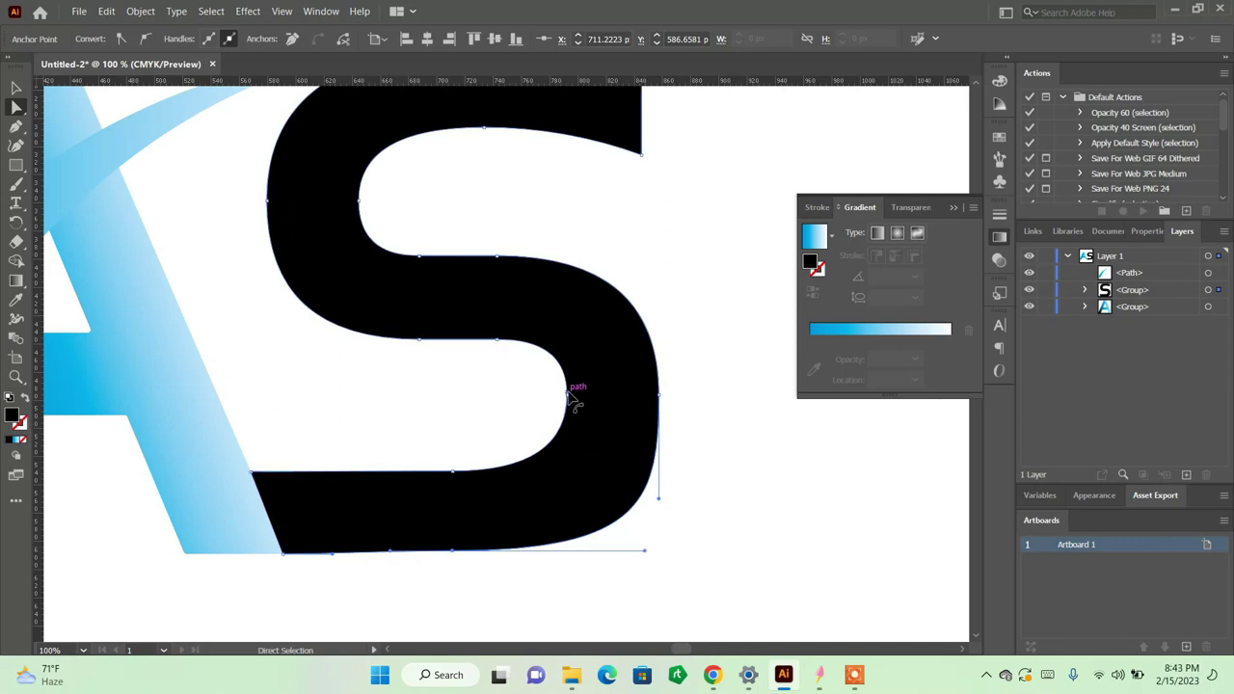
# Step: Select the S's bottom-curve anchors and nudge them left to narrow the lower curve
pyautogui.scroll(4, 742, 445)
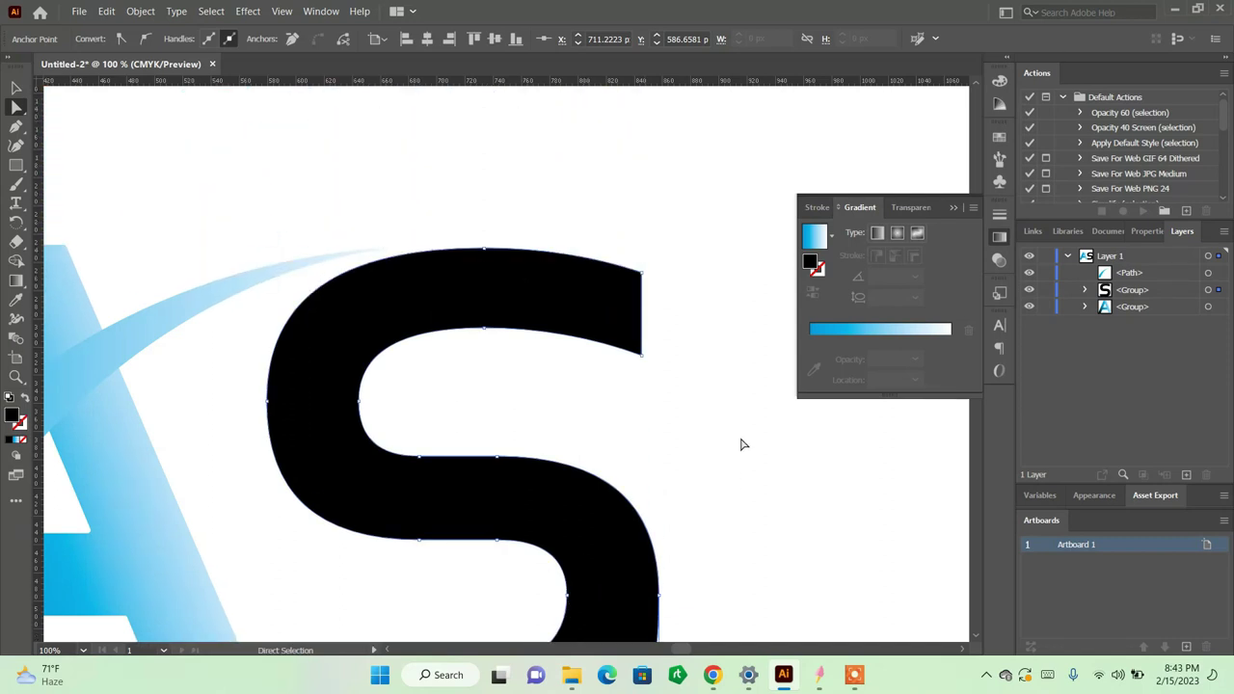
pyautogui.scroll(-2, 719, 466)
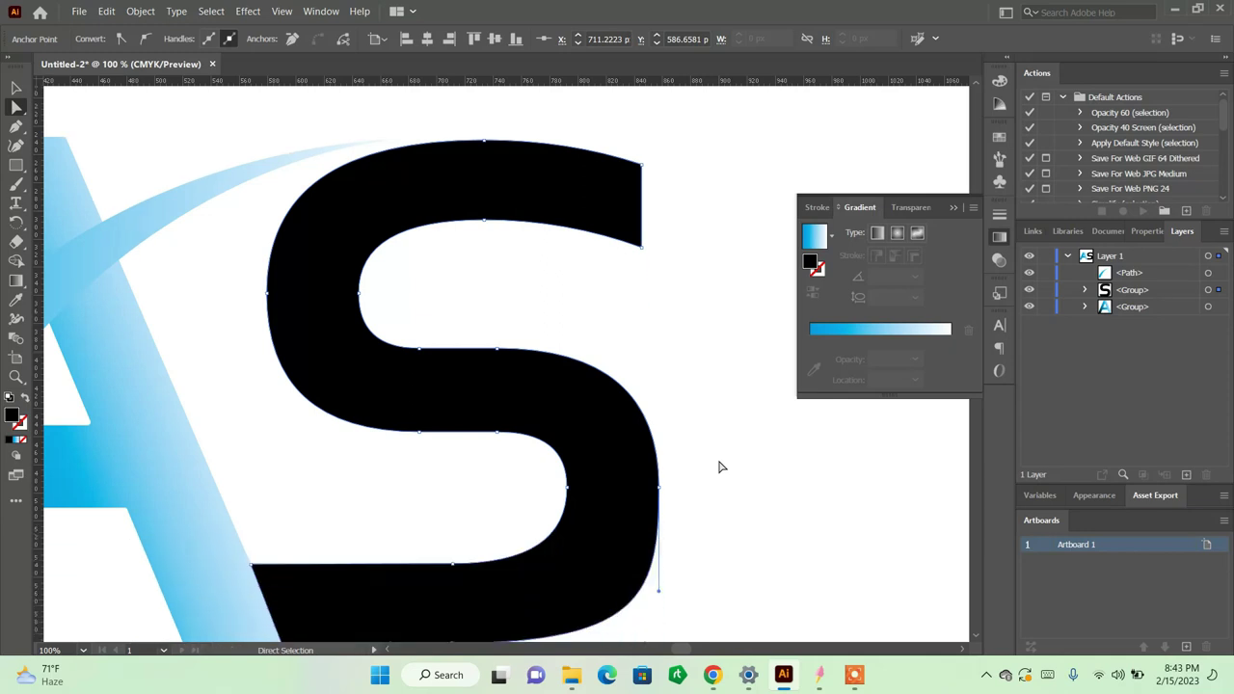
pyautogui.click(659, 487)
pyautogui.click(453, 564)
pyautogui.scroll(-2, 567, 572)
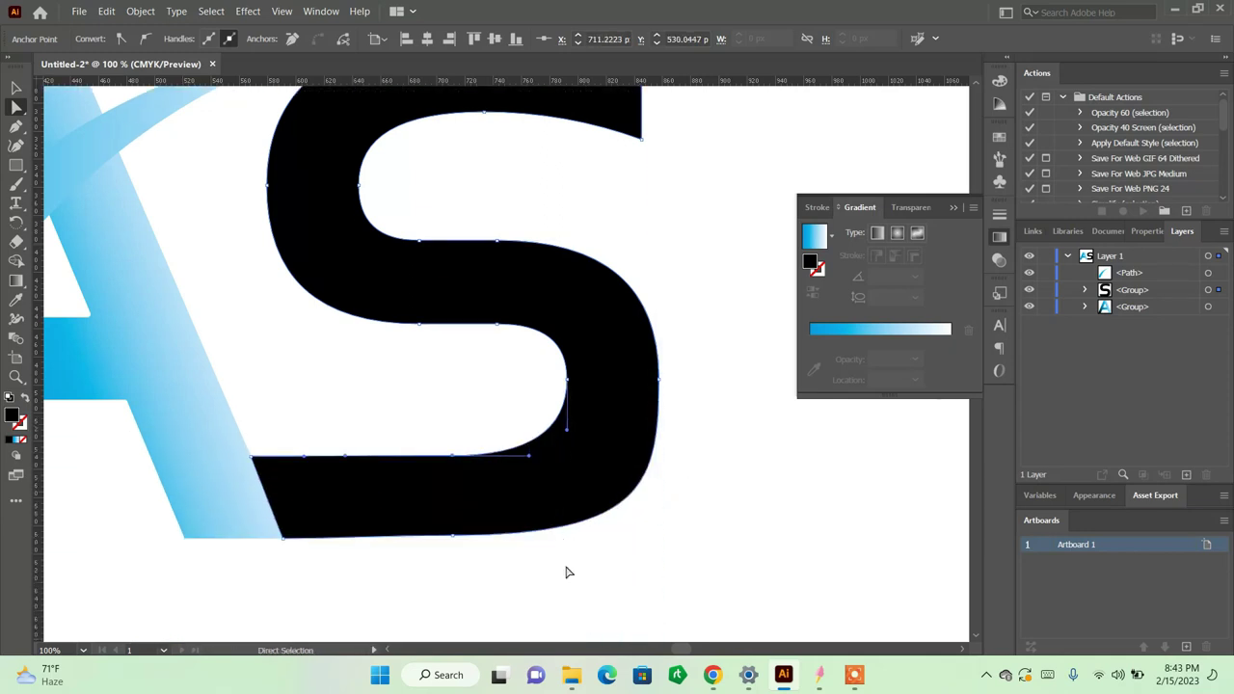
pyautogui.keyDown('shift'); pyautogui.click(456, 539); pyautogui.keyUp('shift')
pyautogui.hotkey('shift', 'Left')
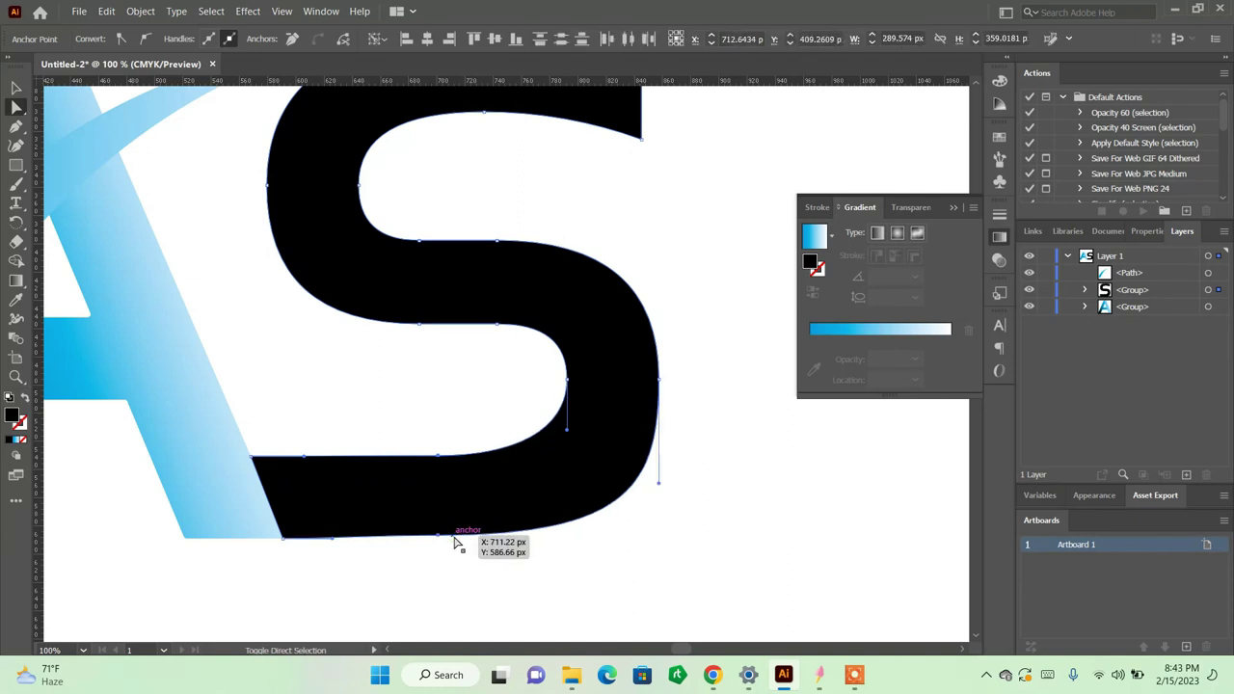
pyautogui.hotkey('shift', 'Left')
pyautogui.hotkey('shift', 'Left')
pyautogui.hotkey('shift', 'Left')
pyautogui.hotkey('shift', 'Left')
pyautogui.hotkey('shift', 'Left')
pyautogui.hotkey('shift', 'Left')
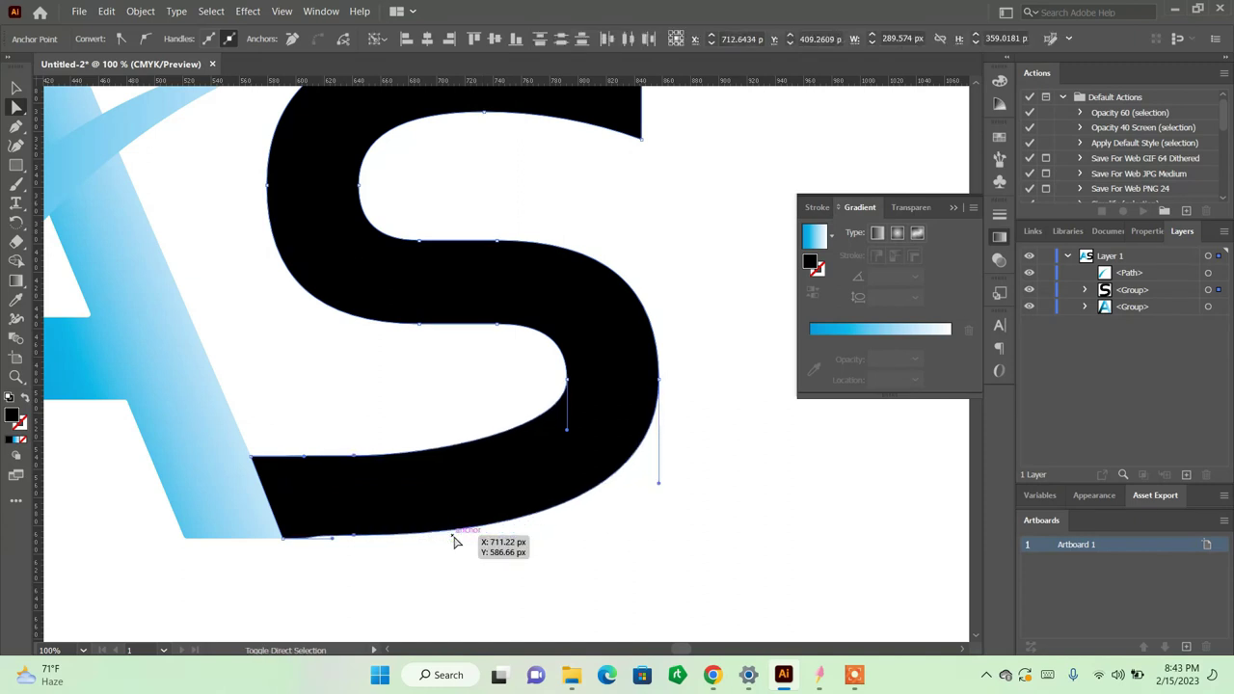
pyautogui.hotkey('shift', 'Right')
pyautogui.hotkey('shift', 'Right')
pyautogui.press('Down')
pyautogui.press('Down')
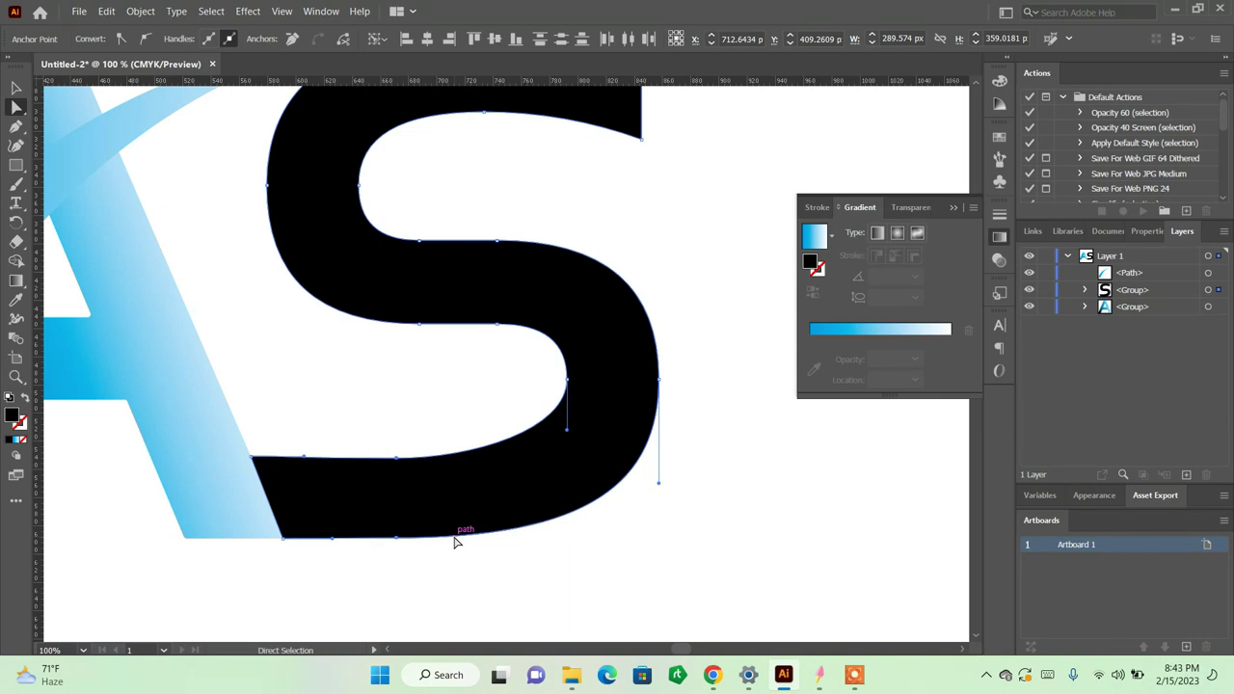
pyautogui.press('Down')
pyautogui.press('Down')
pyautogui.press('Up')
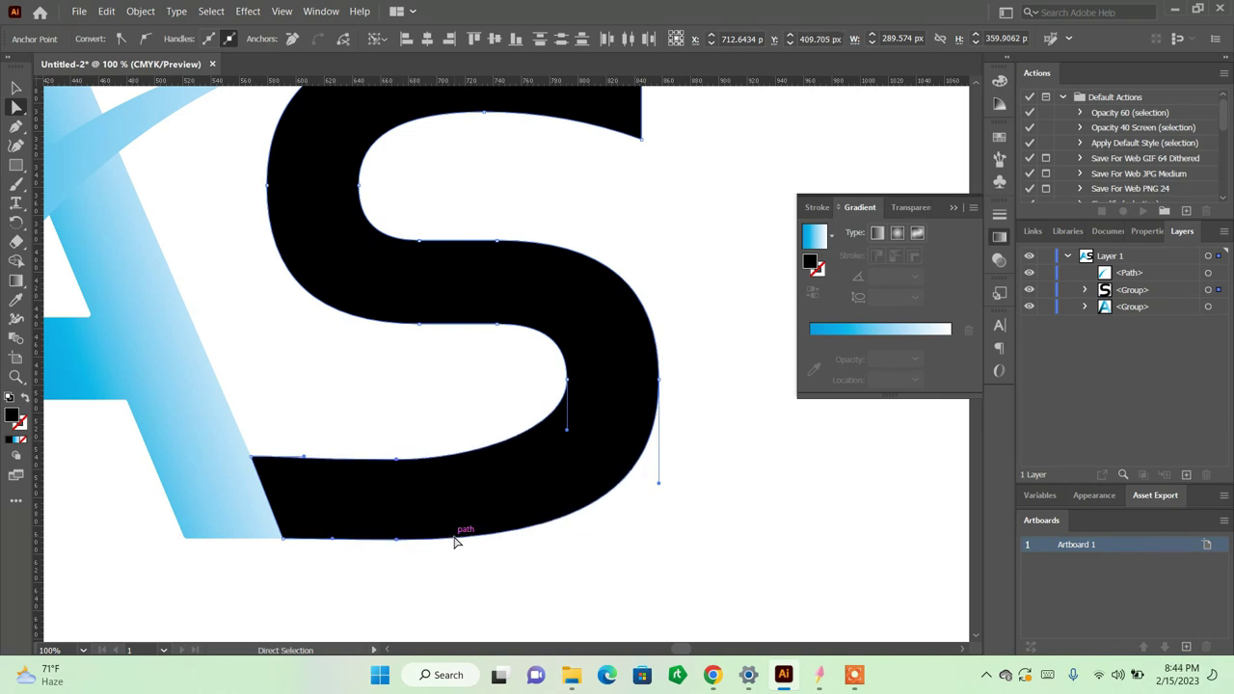
# Step: Nudge the right-bowl and upper-left curve anchors left, bringing the S to about 296 px wide
pyautogui.click(567, 381)
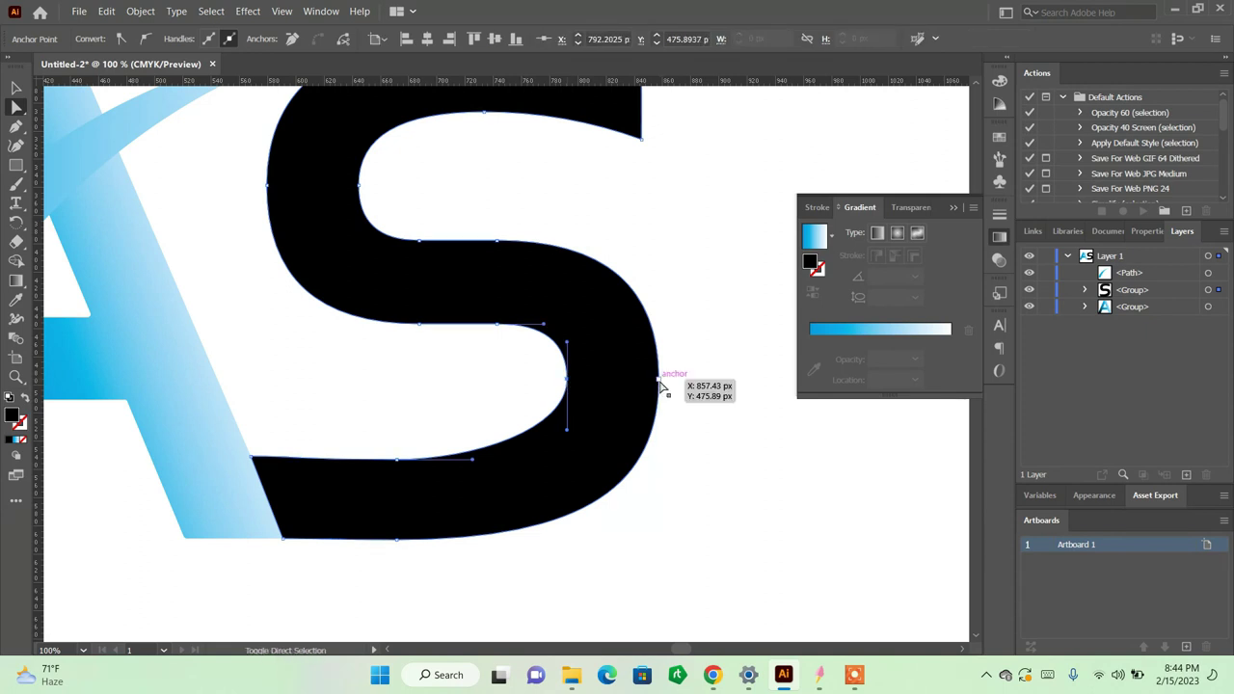
pyautogui.click(662, 386)
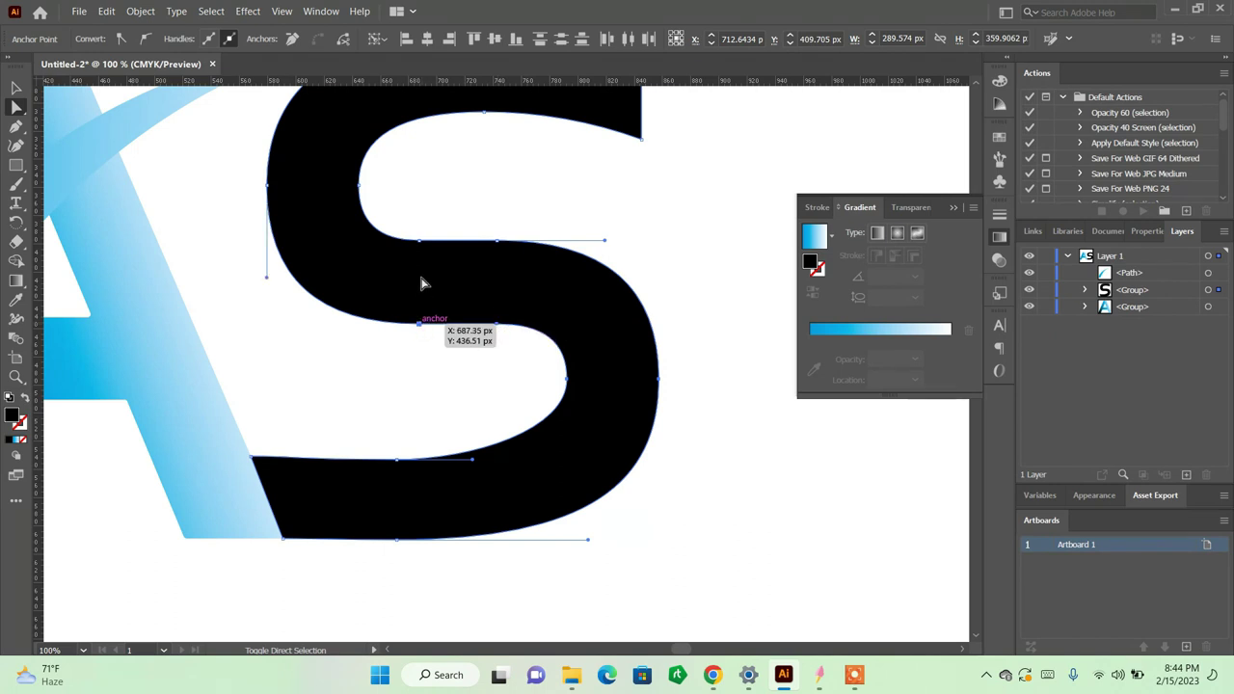
pyautogui.click(420, 240)
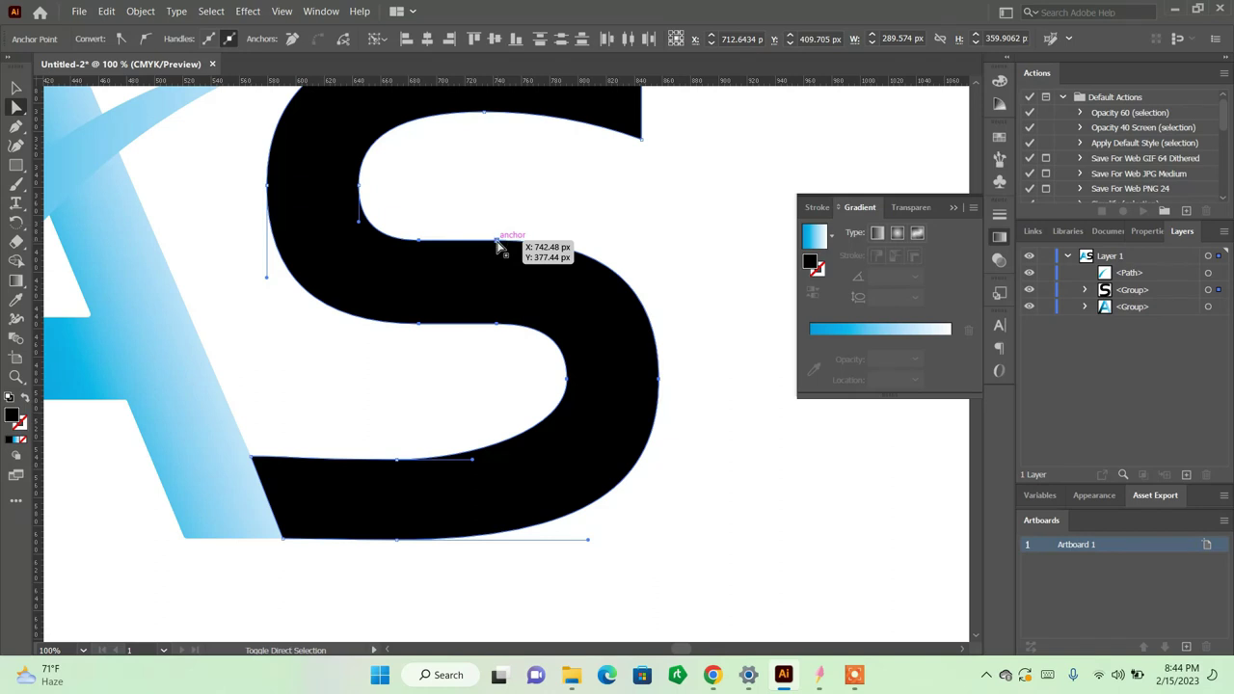
pyautogui.hotkey('shift', 'Left')
pyautogui.hotkey('shift', 'Left')
pyautogui.hotkey('shift', 'Left')
pyautogui.hotkey('shift', 'Left')
pyautogui.hotkey('shift', 'Right')
pyautogui.hotkey('shift', 'Right')
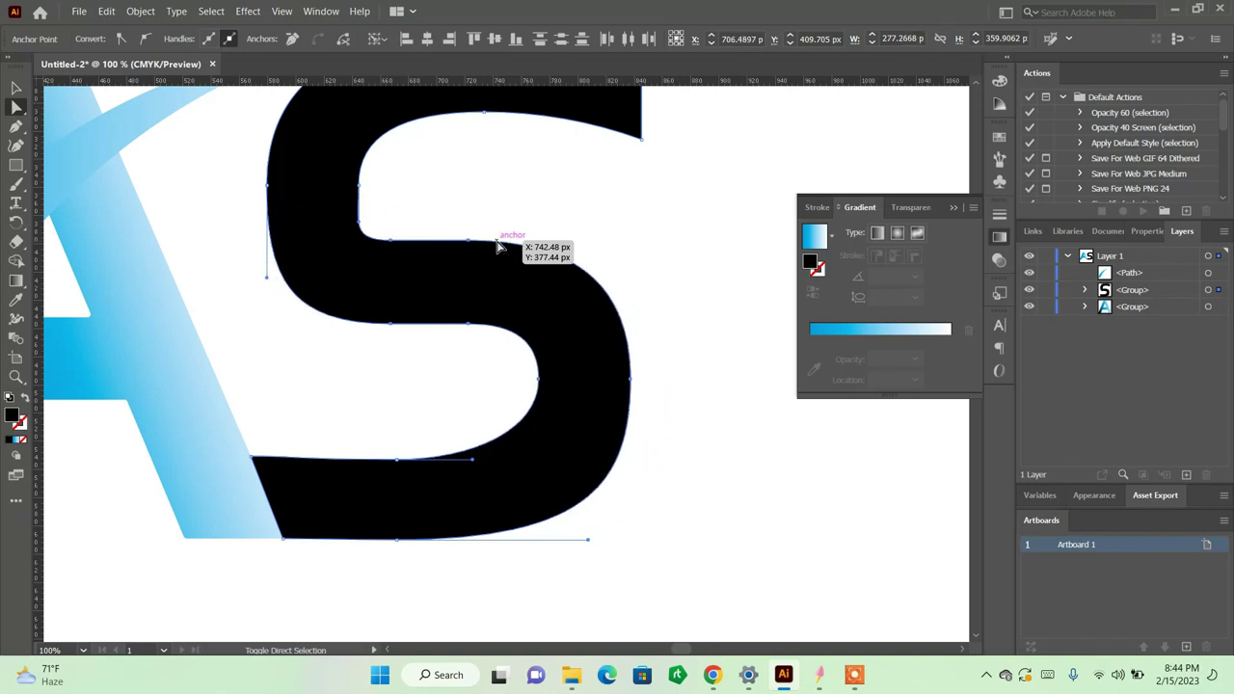
pyautogui.hotkey('shift', 'Right')
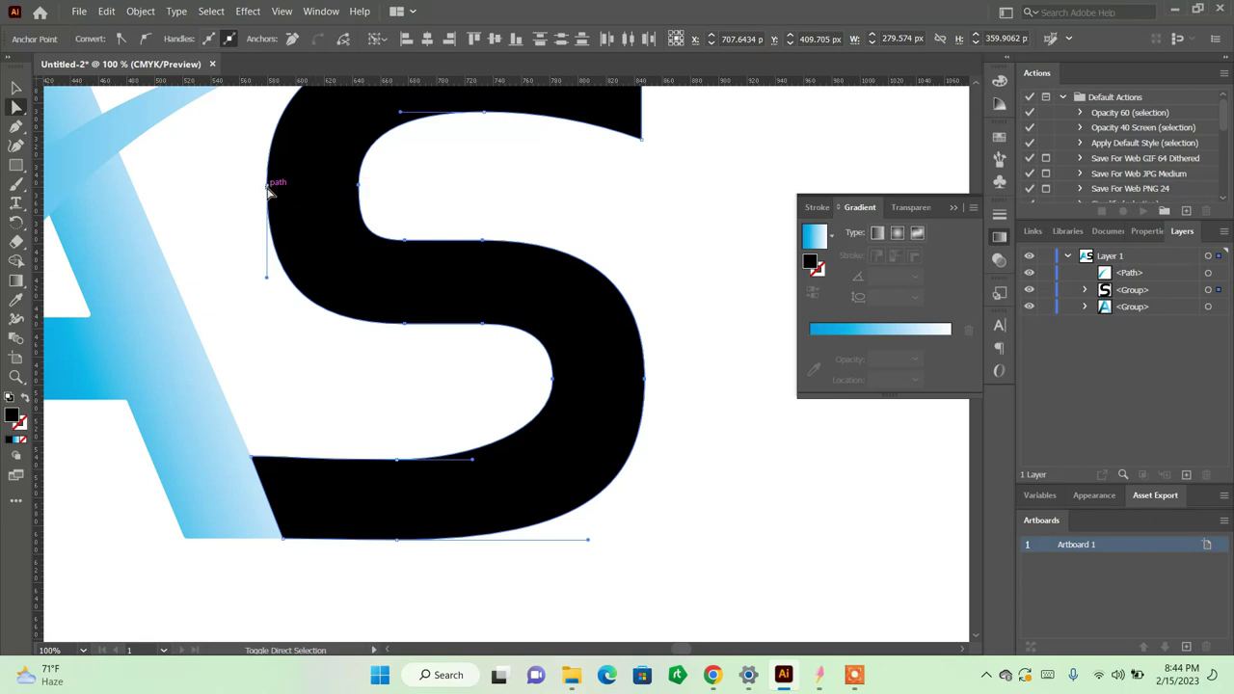
pyautogui.hotkey('shift', 'Left')
pyautogui.hotkey('shift', 'Left')
pyautogui.hotkey('shift', 'Left')
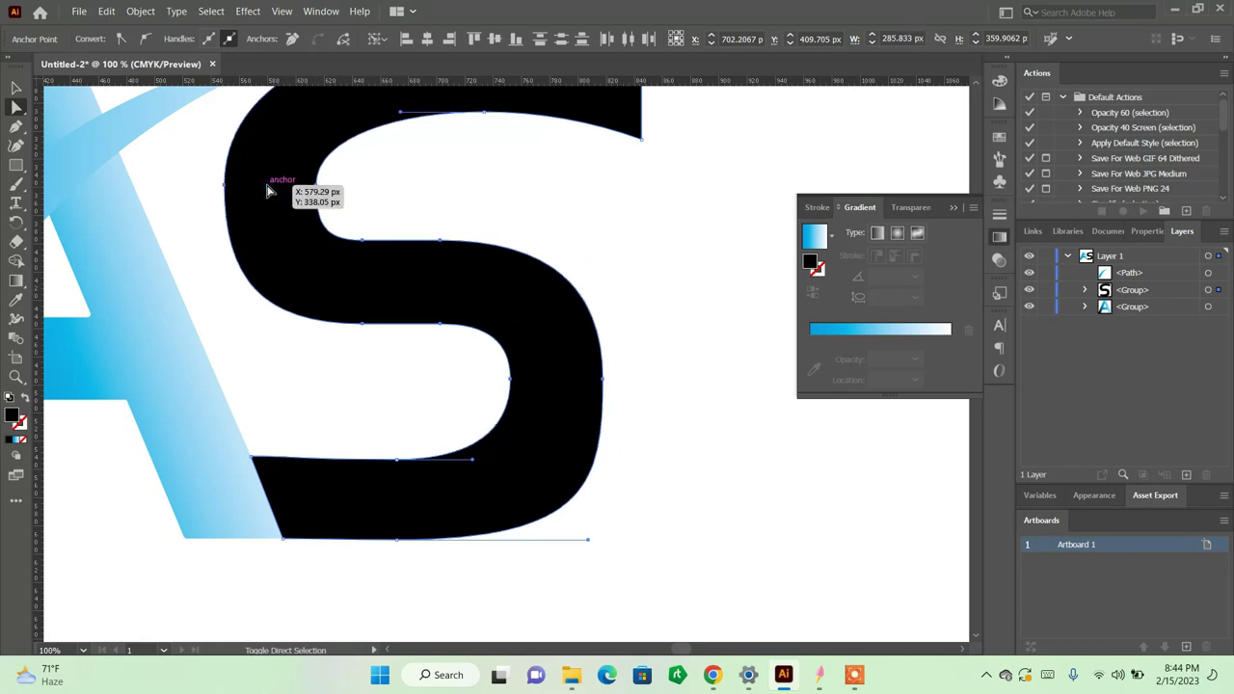
pyautogui.scroll(3, 268, 190)
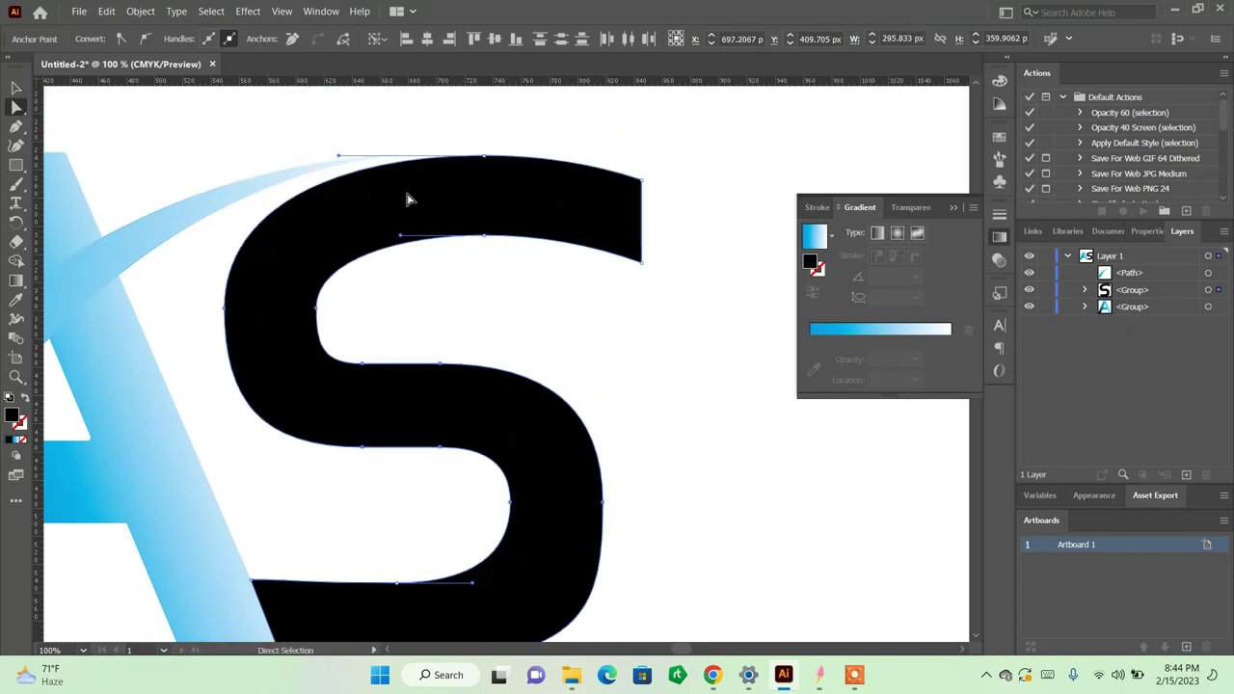
# Step: Nudge the two end anchors of the S's top arm back to shorten the arm
pyautogui.click(484, 156)
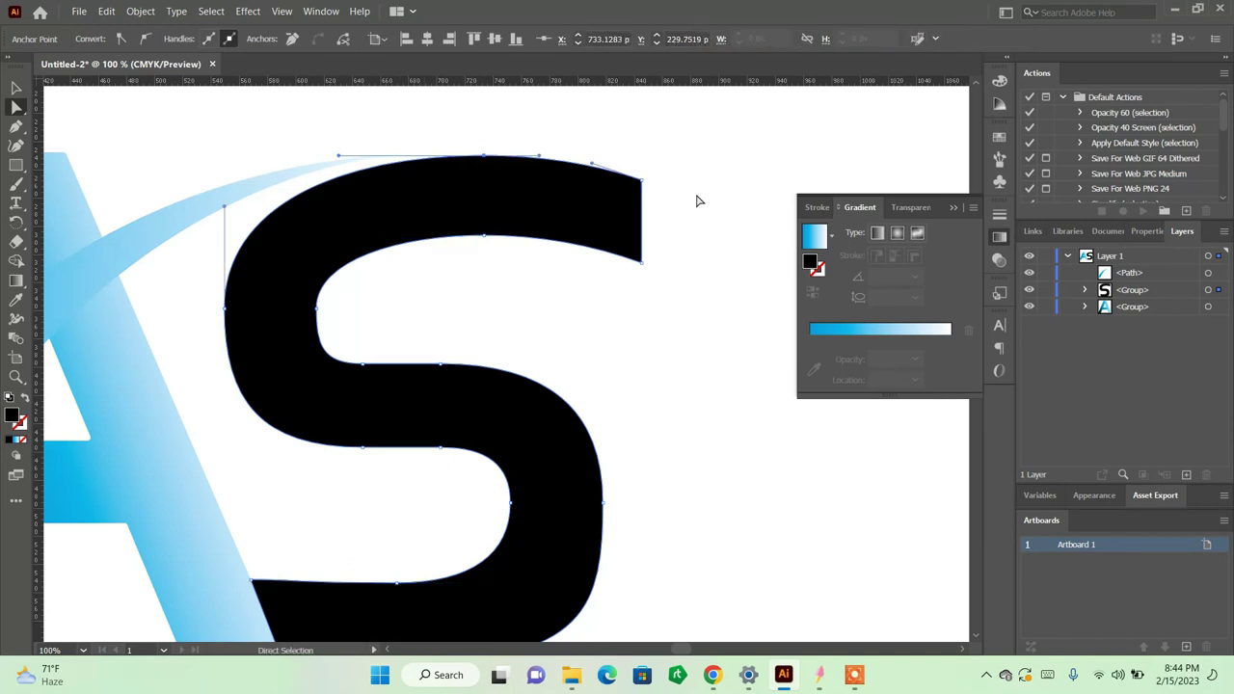
pyautogui.moveTo(627, 154); pyautogui.dragTo(657, 281)
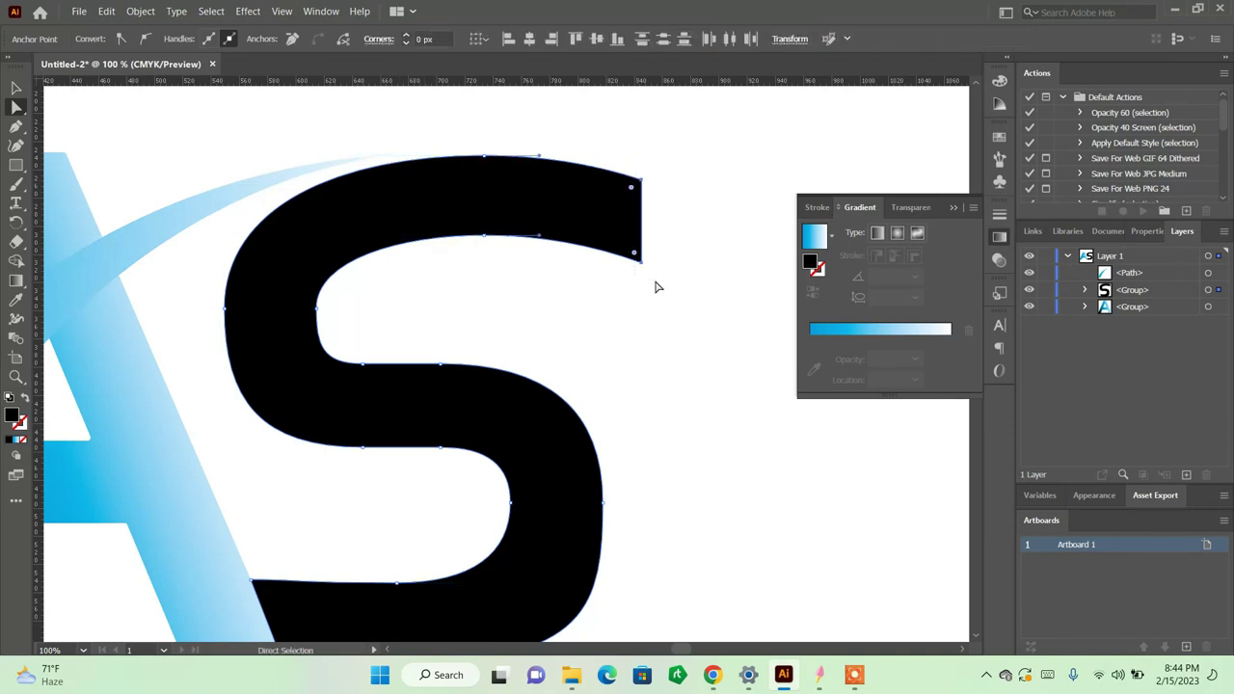
pyautogui.hotkey('shift', 'Left')
pyautogui.hotkey('shift', 'Left')
pyautogui.hotkey('shift', 'Left')
pyautogui.hotkey('shift', 'Up')
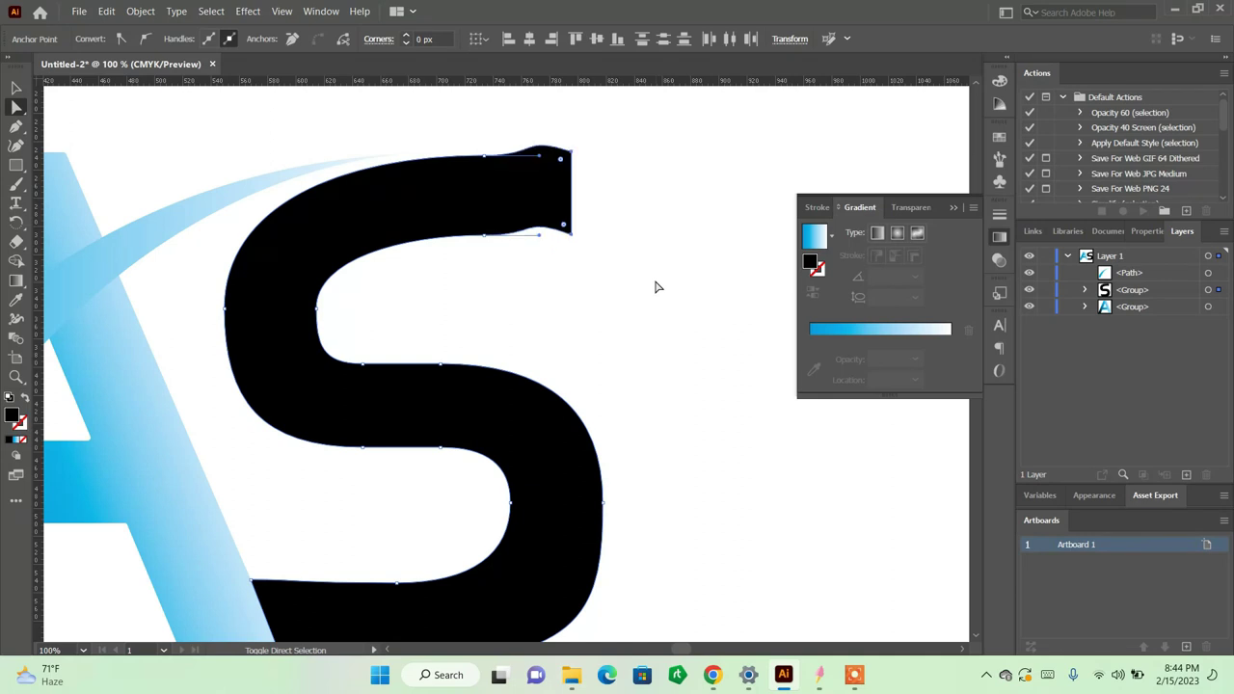
pyautogui.hotkey('shift', 'Up')
pyautogui.hotkey('shift', 'Down')
pyautogui.press('Down')
pyautogui.press('Down')
pyautogui.press('Down')
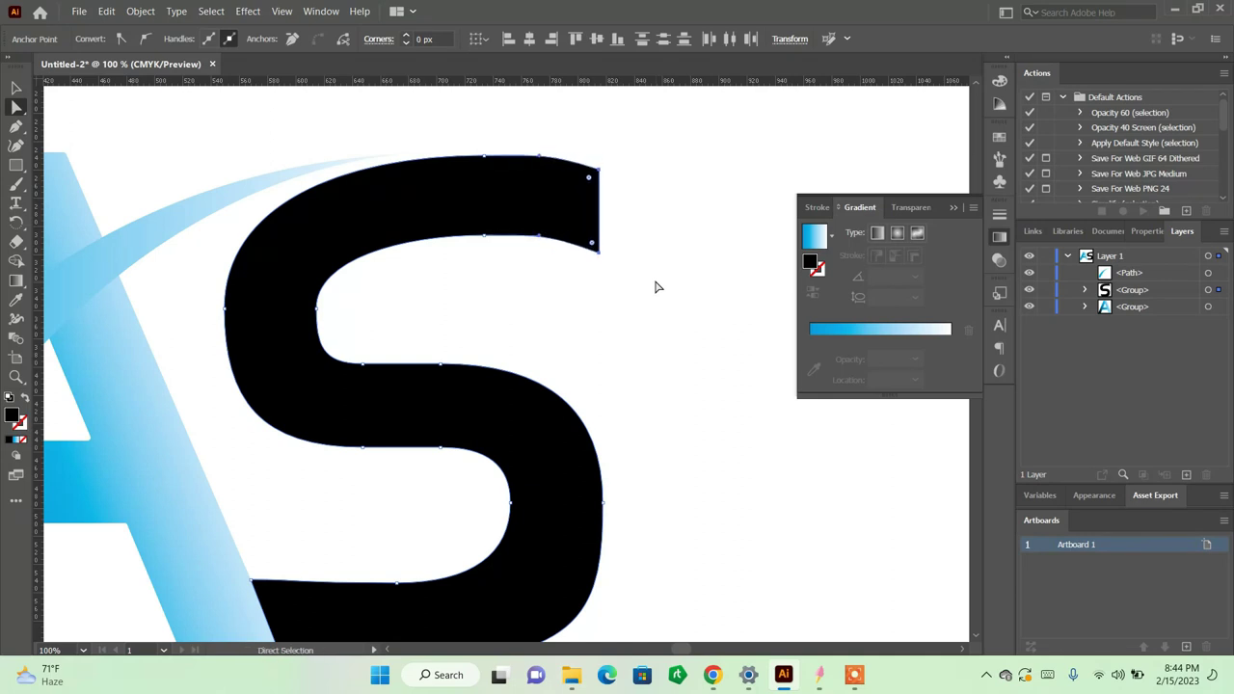
pyautogui.press('Down')
pyautogui.press('Left')
pyautogui.press('Left')
pyautogui.press('Left')
pyautogui.press('Left')
pyautogui.press('Left')
pyautogui.press('Left')
pyautogui.press('Left')
pyautogui.press('Left')
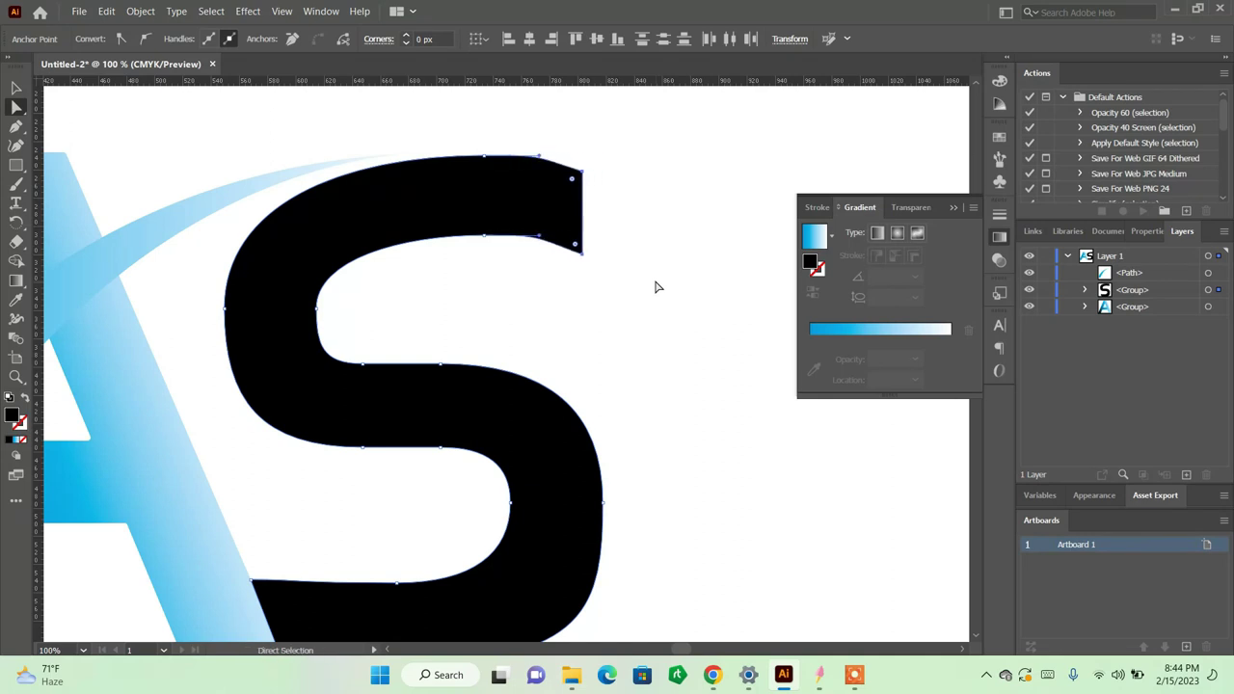
pyautogui.press('Down')
pyautogui.press('Up')
# Step: Zoom out to check the S, then reselect the top arm's end anchors
pyautogui.click(658, 200)
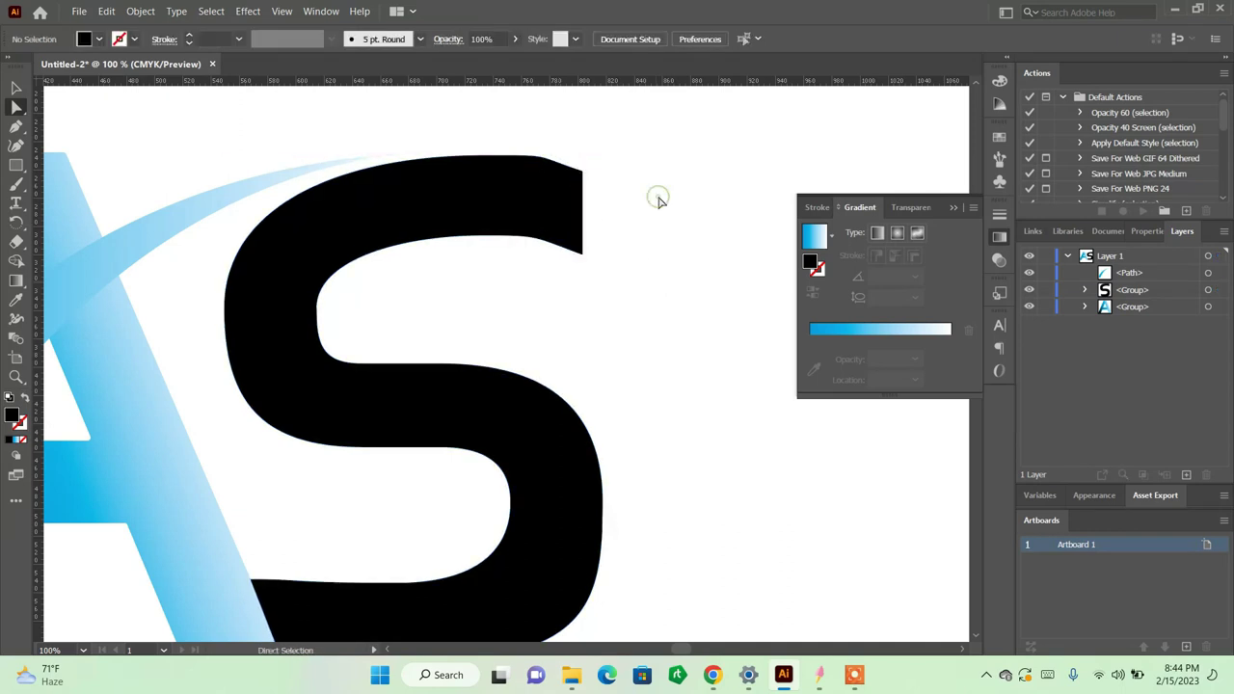
pyautogui.hotkey('ctrl', '-')
pyautogui.hotkey('ctrl', '-')
pyautogui.hotkey('ctrl', '+')
pyautogui.hotkey('ctrl', '+')
pyautogui.moveTo(593, 226); pyautogui.dragTo(622, 305)
# Step: Undo the last top-arm edit and zoom out to review the whole AS logo
pyautogui.hotkey('ctrl', 'z')
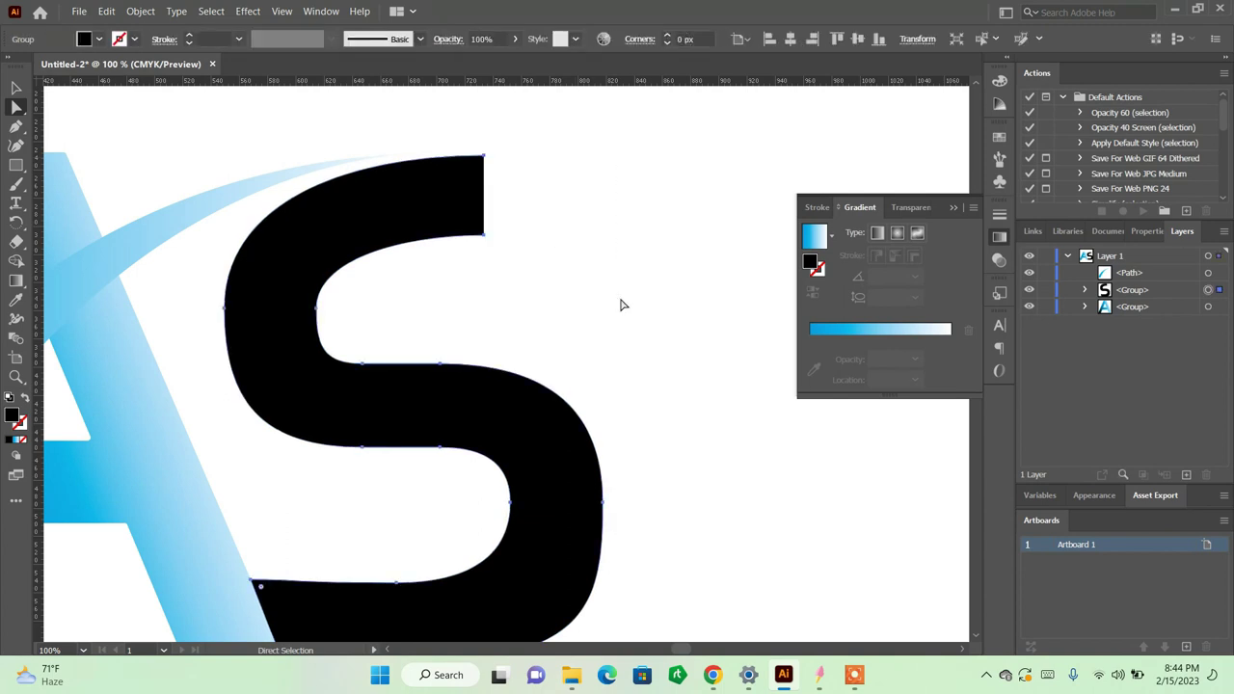
pyautogui.press('v')
pyautogui.hotkey('ctrl', '-')
pyautogui.hotkey('ctrl', '-')
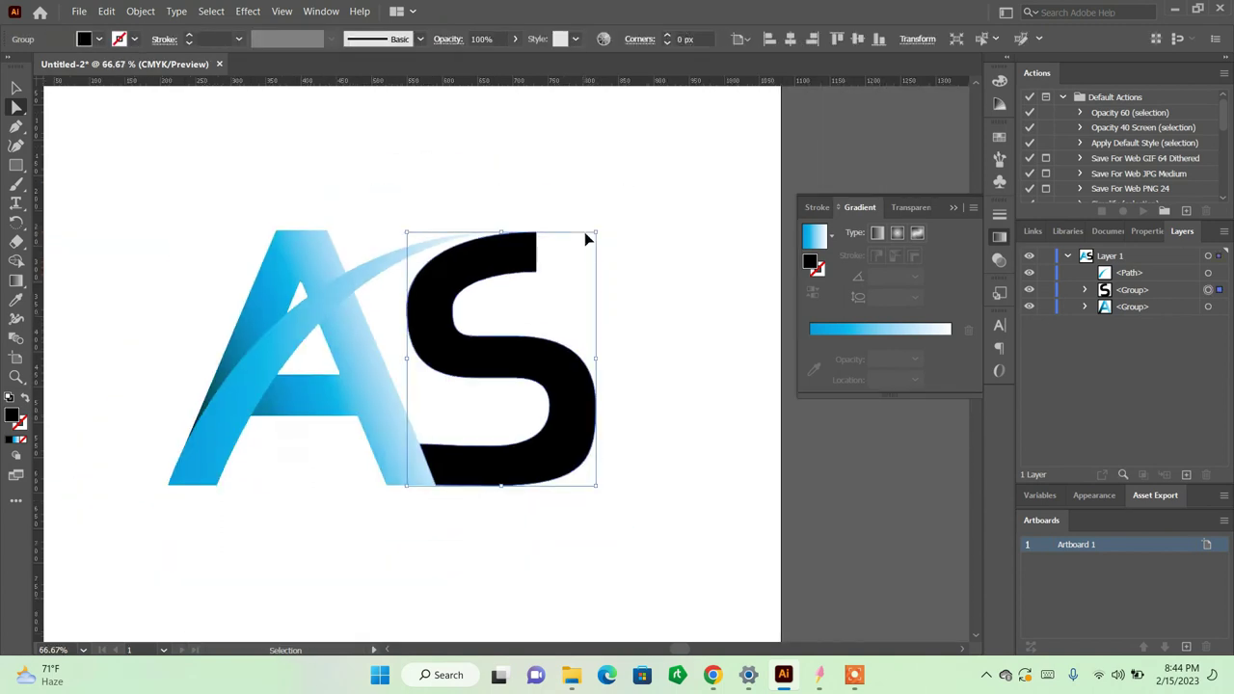
pyautogui.hotkey('ctrl', '-')
pyautogui.hotkey('ctrl', '+')
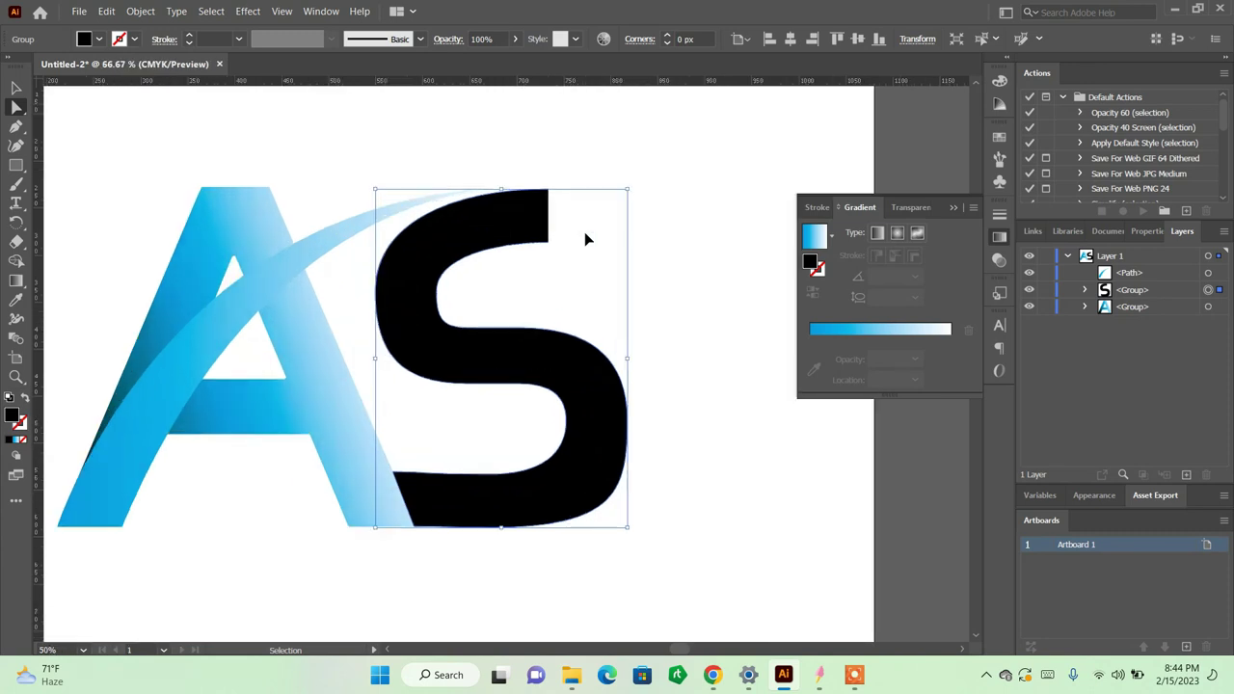
pyautogui.hotkey('ctrl', '+')
pyautogui.hotkey('ctrl', '+')
pyautogui.press('a')
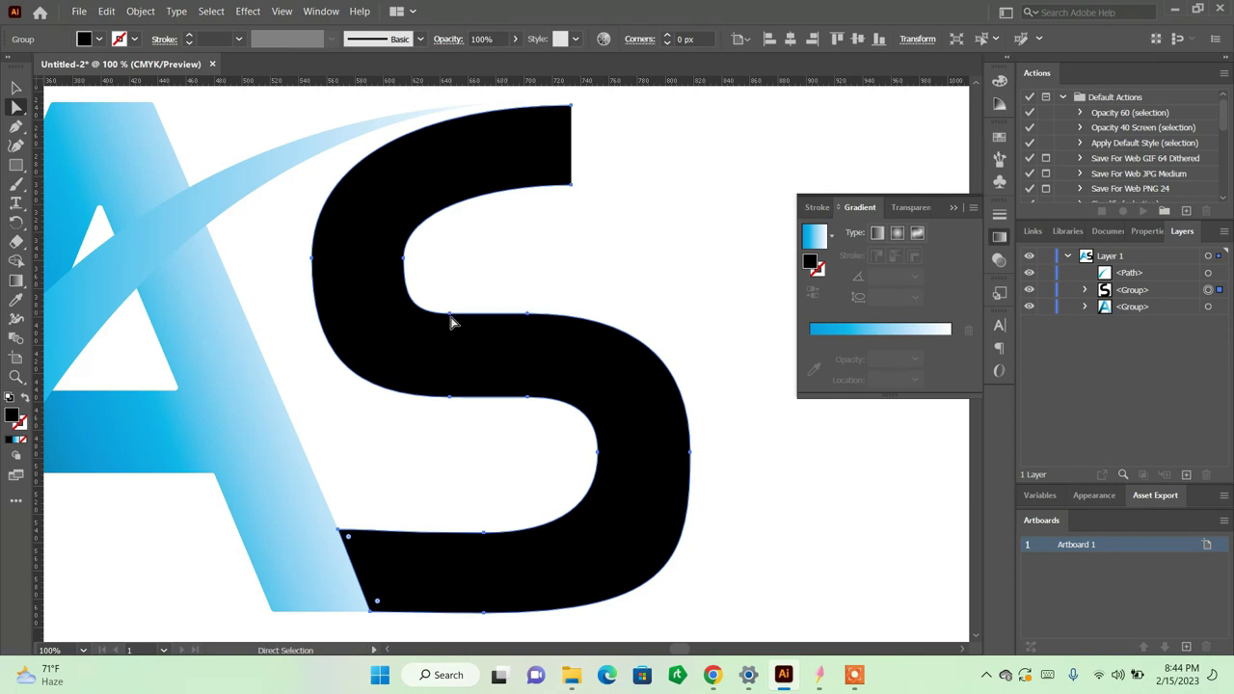
# Step: Delete the S's top arm and upper-left curve, keeping only the lower hook
pyautogui.click(451, 316)
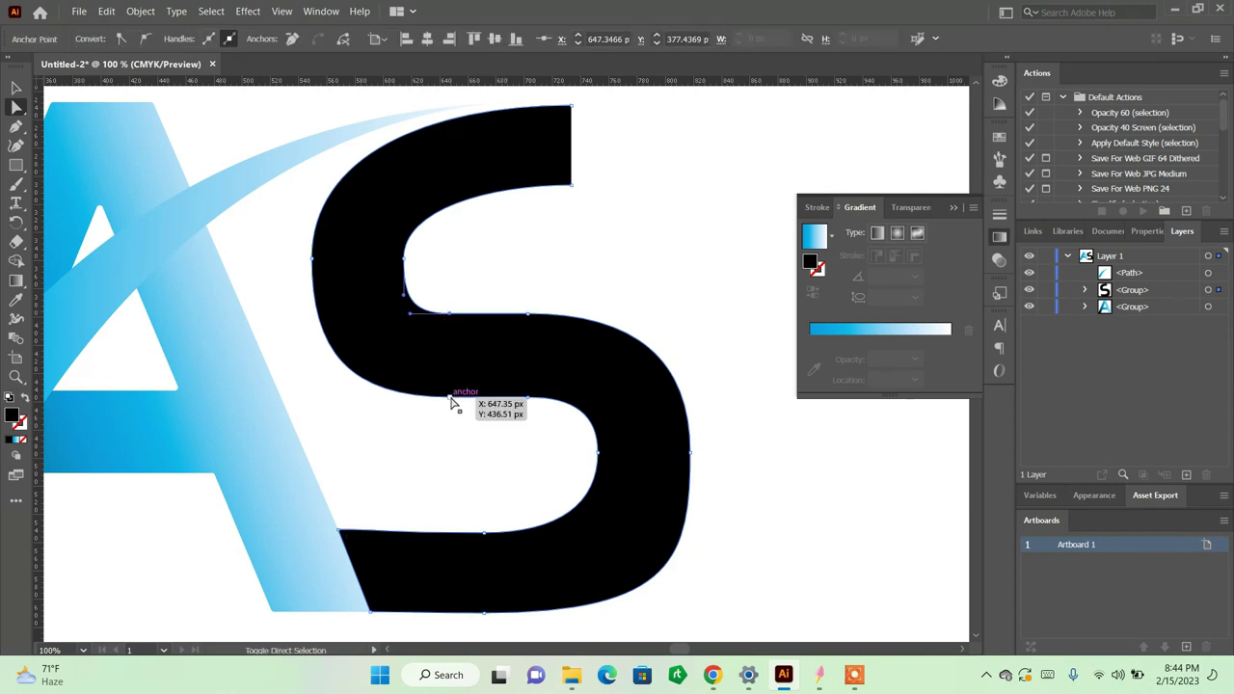
pyautogui.keyDown('shift'); pyautogui.click(314, 259); pyautogui.keyUp('shift')
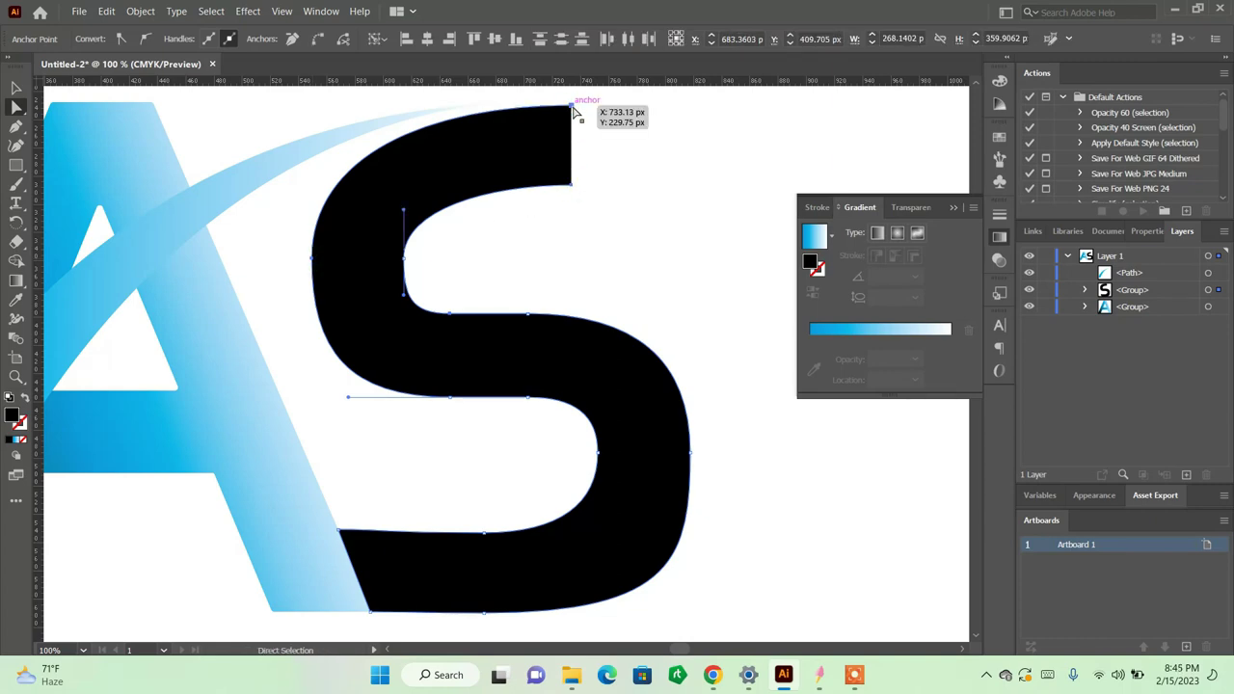
pyautogui.press('Delete')
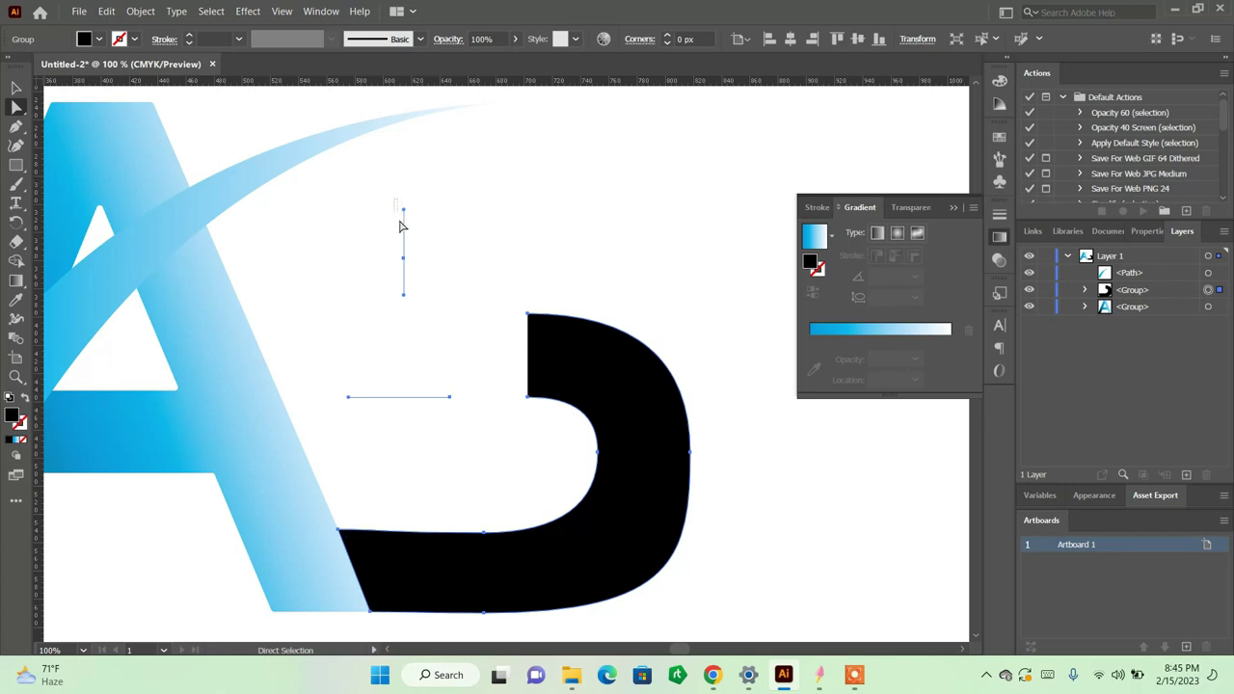
# Step: Delete the leftover stray segments and paste a copy of the lower hook in front
pyautogui.moveTo(394, 198); pyautogui.dragTo(466, 459)
pyautogui.press('Delete')
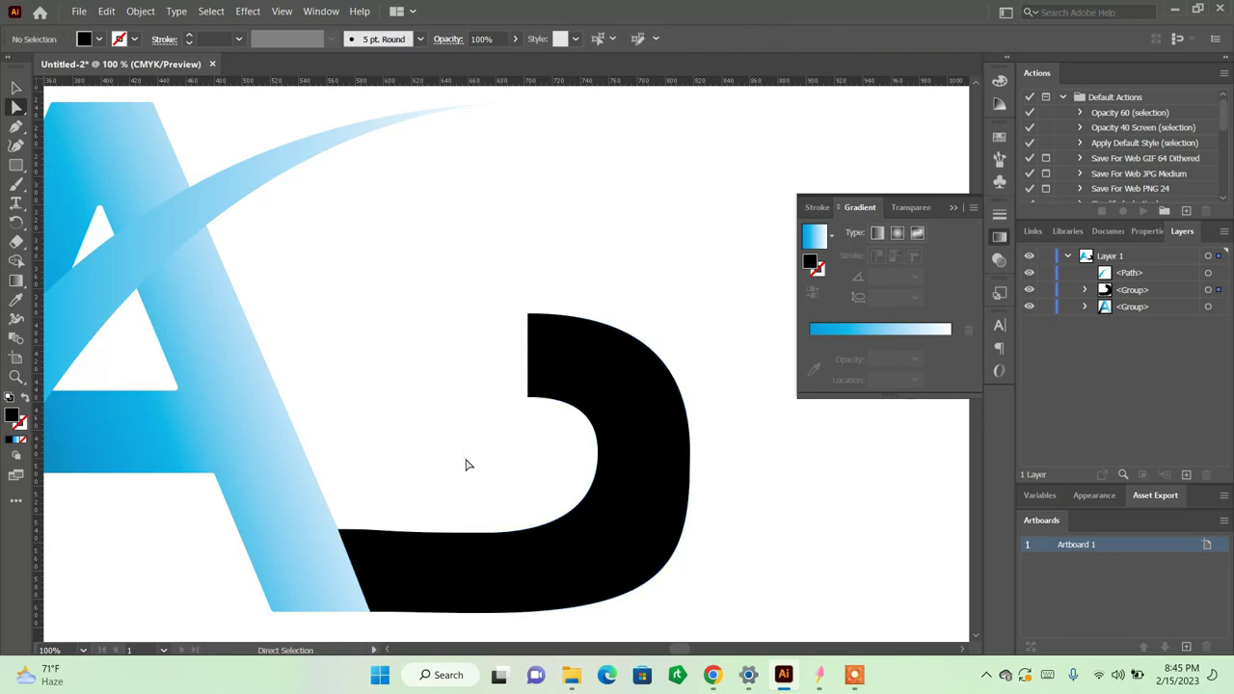
pyautogui.press('v')
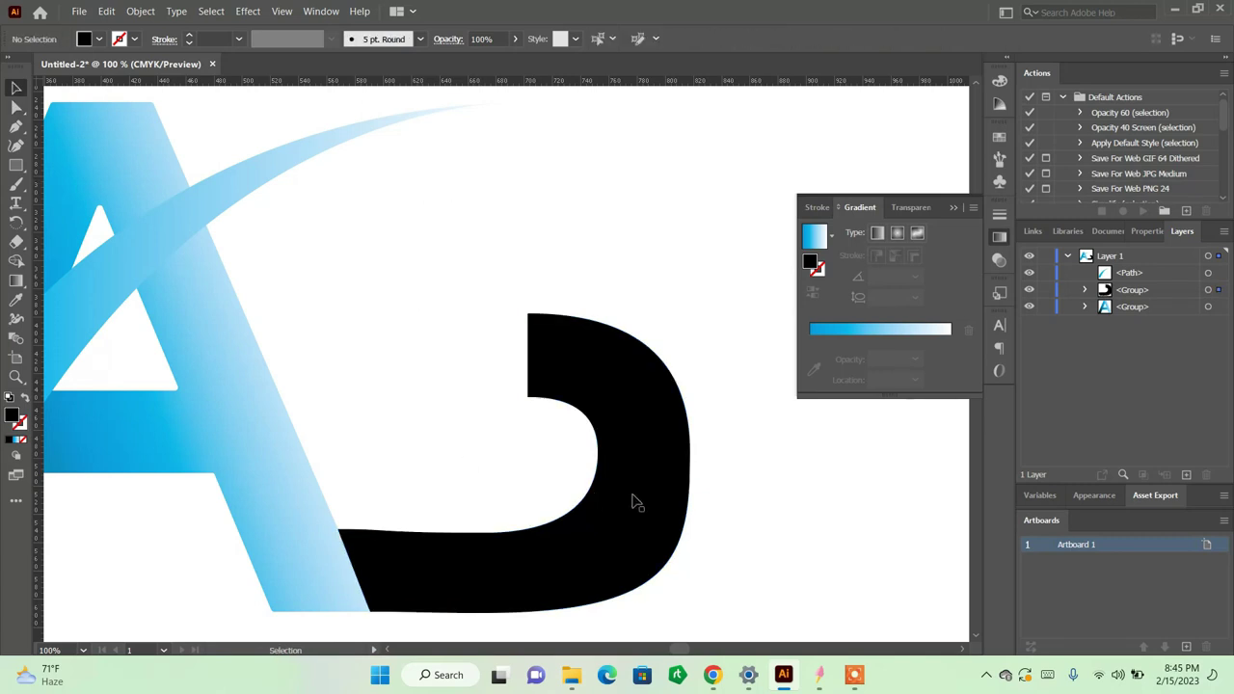
pyautogui.click(634, 499)
pyautogui.hotkey('ctrl', 'c')
pyautogui.hotkey('ctrl', 'f')
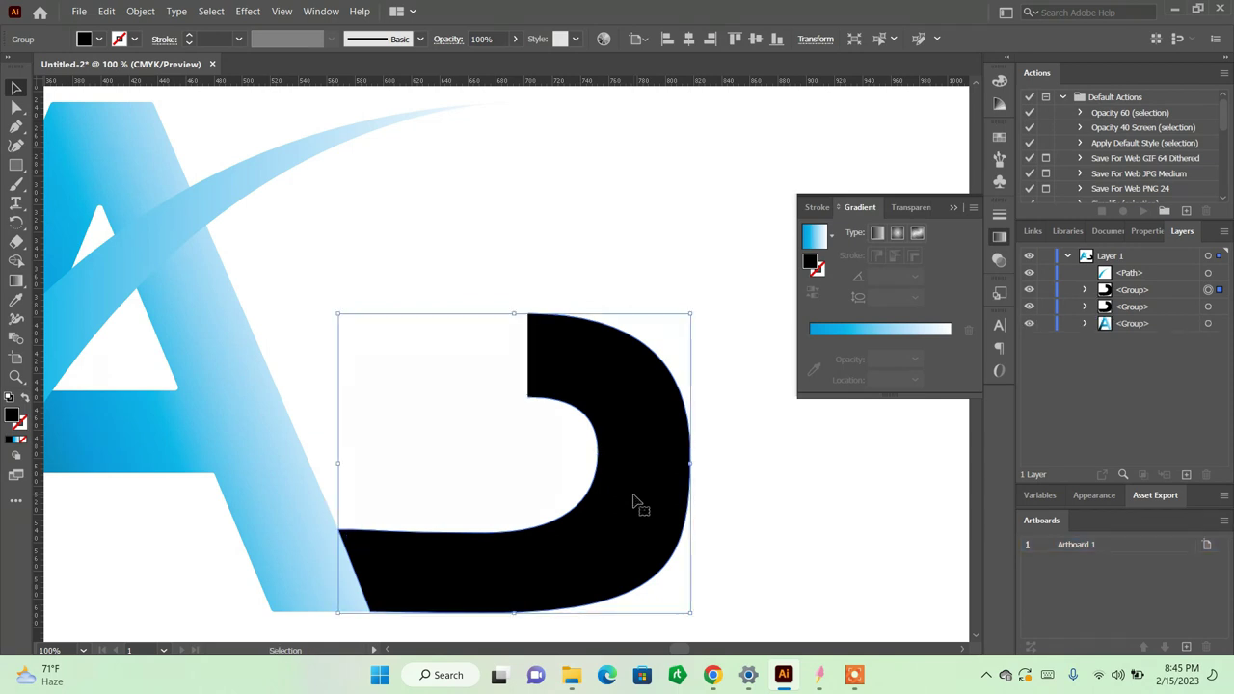
# Step: Reflect the pasted copy left-to-right and then upside down
pyautogui.rightClick(635, 502)
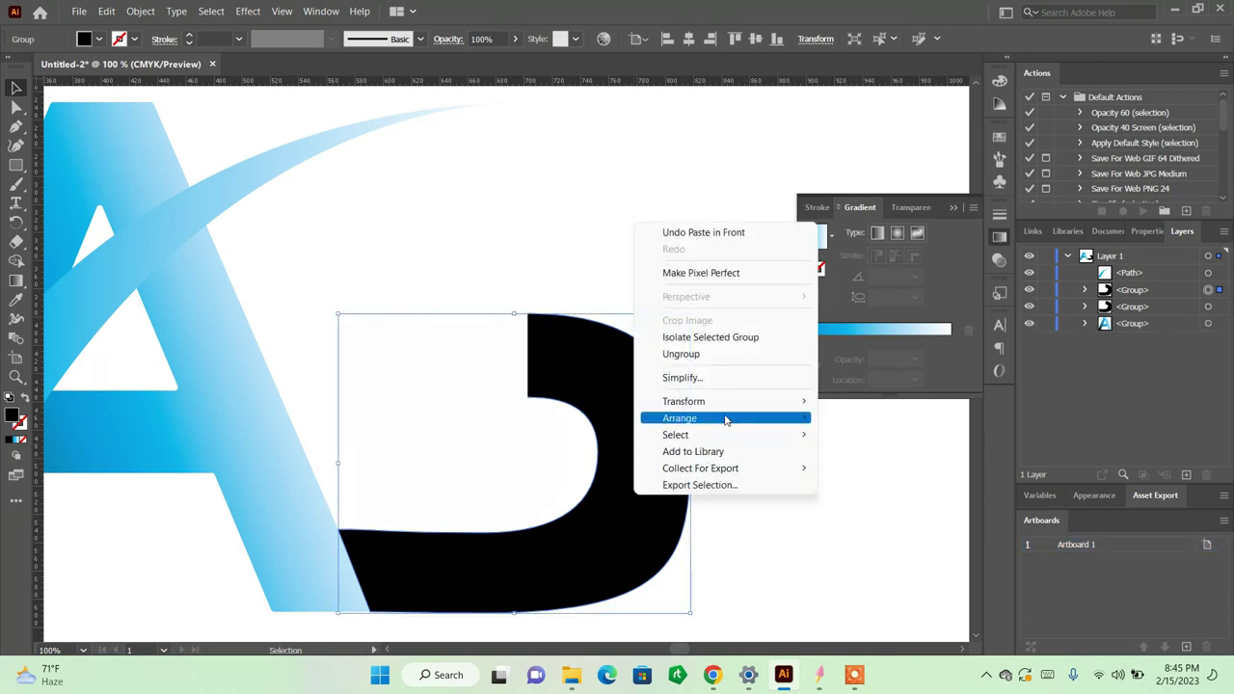
pyautogui.click(893, 460)
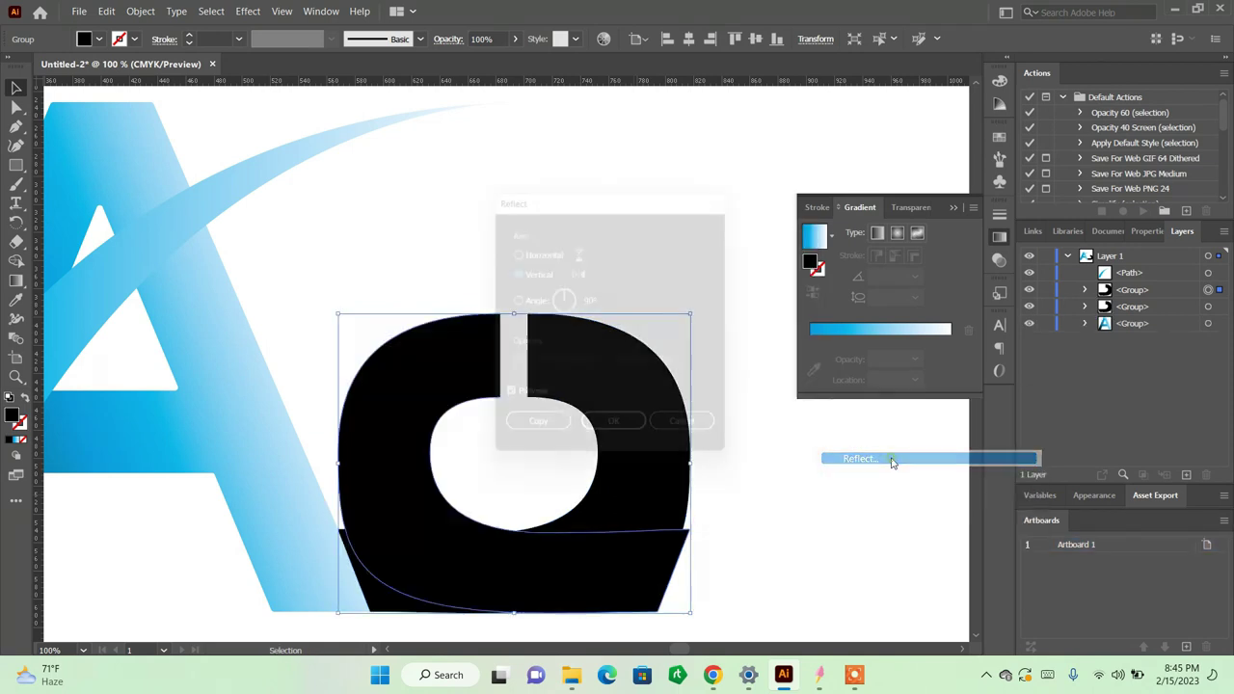
pyautogui.click(622, 435)
pyautogui.rightClick(390, 434)
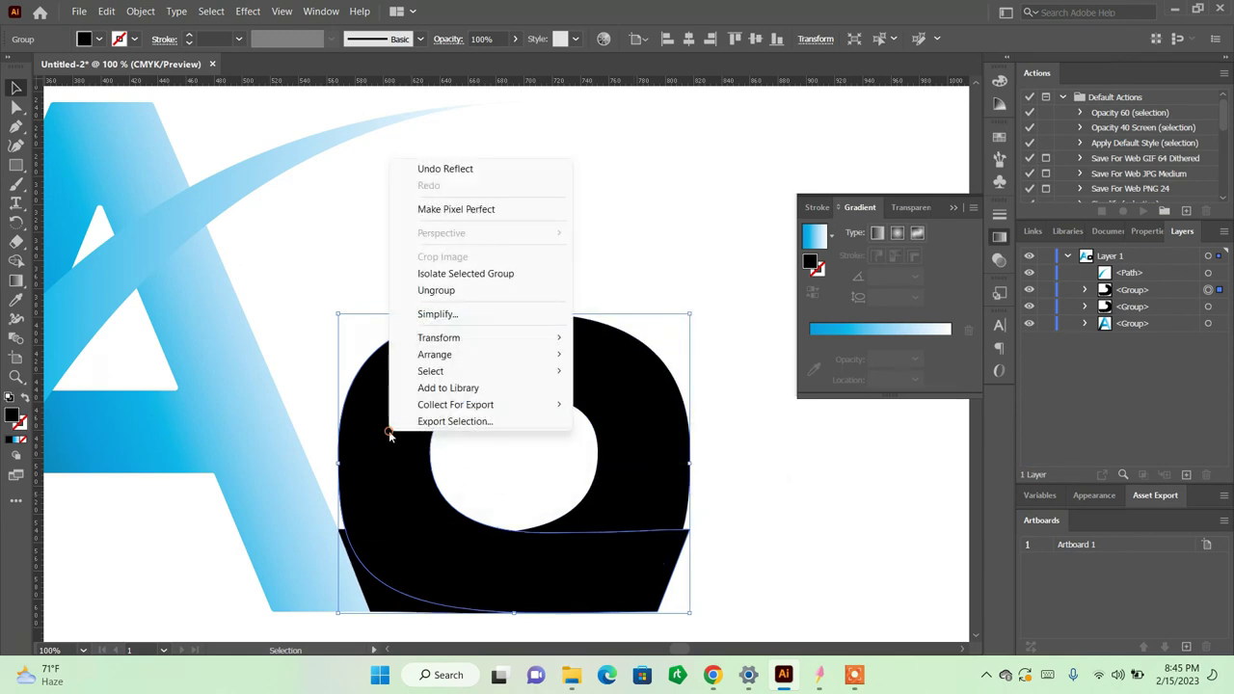
pyautogui.moveTo(439, 337)
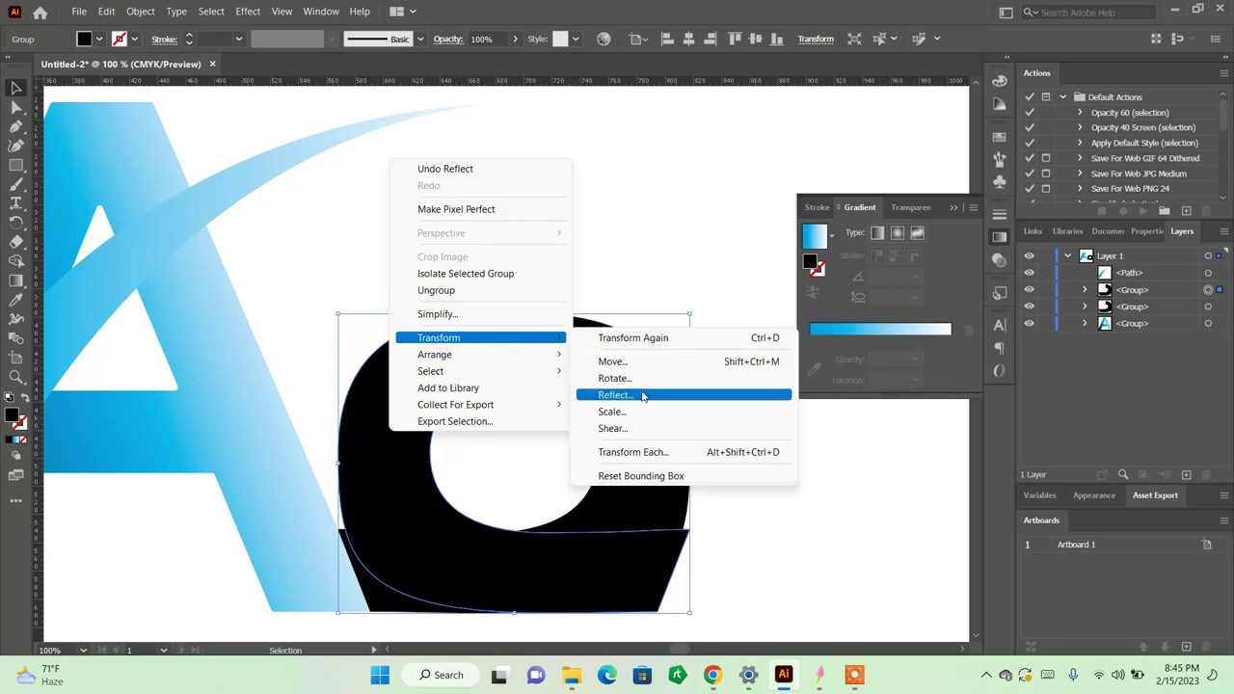
pyautogui.click(643, 396)
pyautogui.click(512, 248)
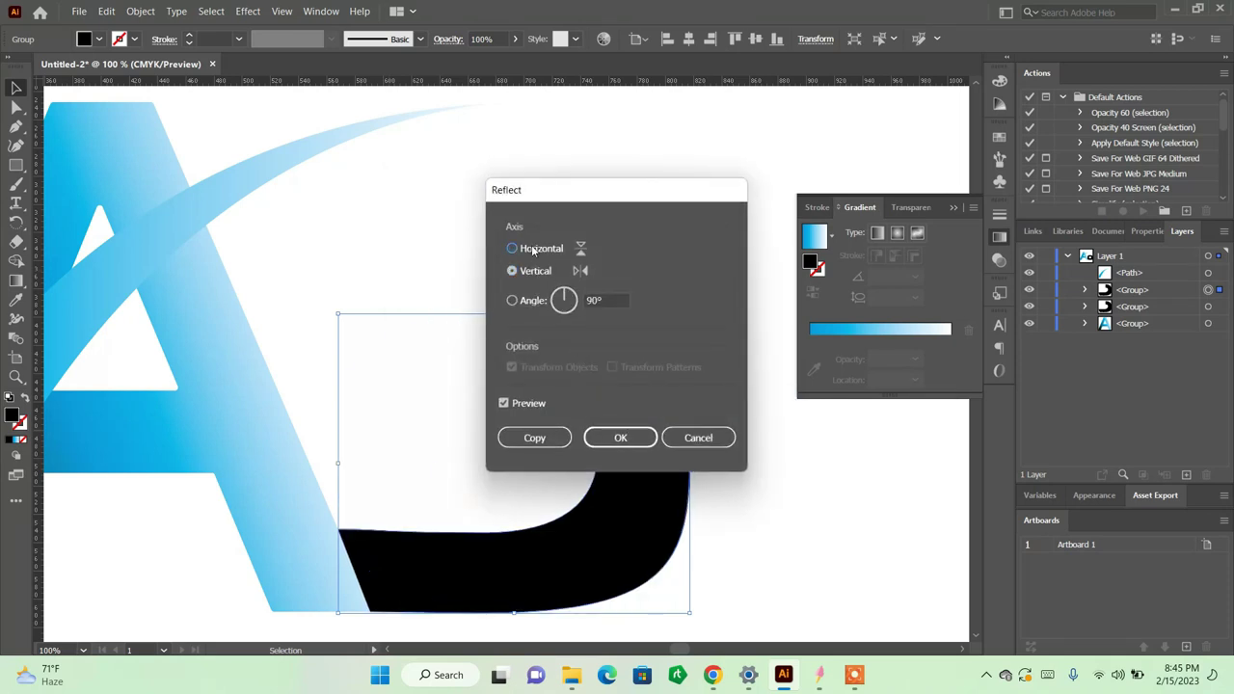
pyautogui.click(620, 437)
# Step: Move the flipped copy up to form the S's top half
pyautogui.moveTo(504, 377); pyautogui.dragTo(527, 155)
pyautogui.press('Up')
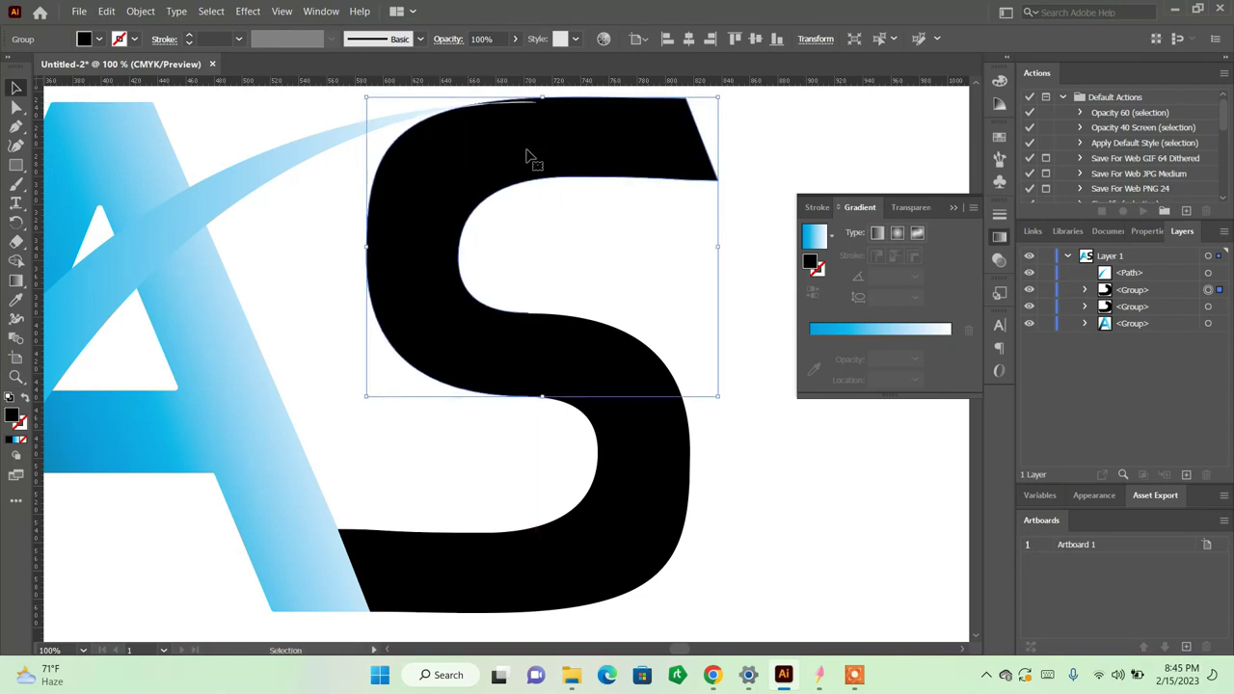
pyautogui.click(744, 463)
pyautogui.hotkey('ctrl', '-')
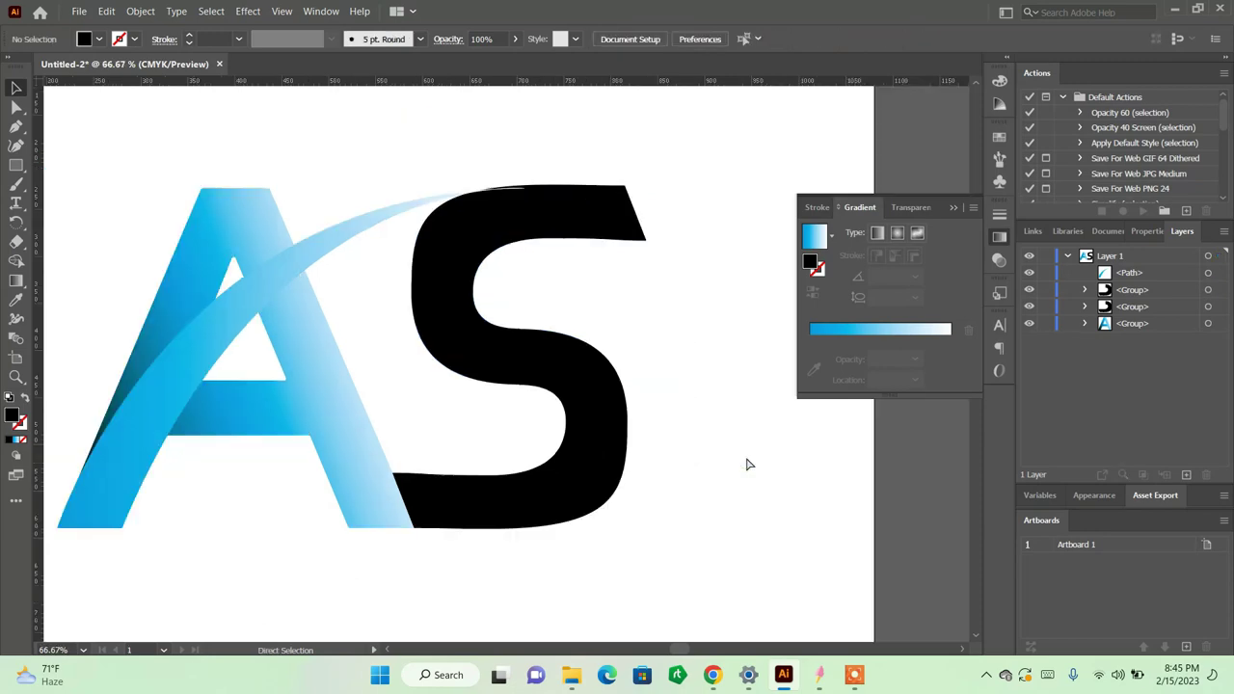
pyautogui.hotkey('ctrl', '-')
pyautogui.hotkey('ctrl', '-')
pyautogui.hotkey('ctrl', '-')
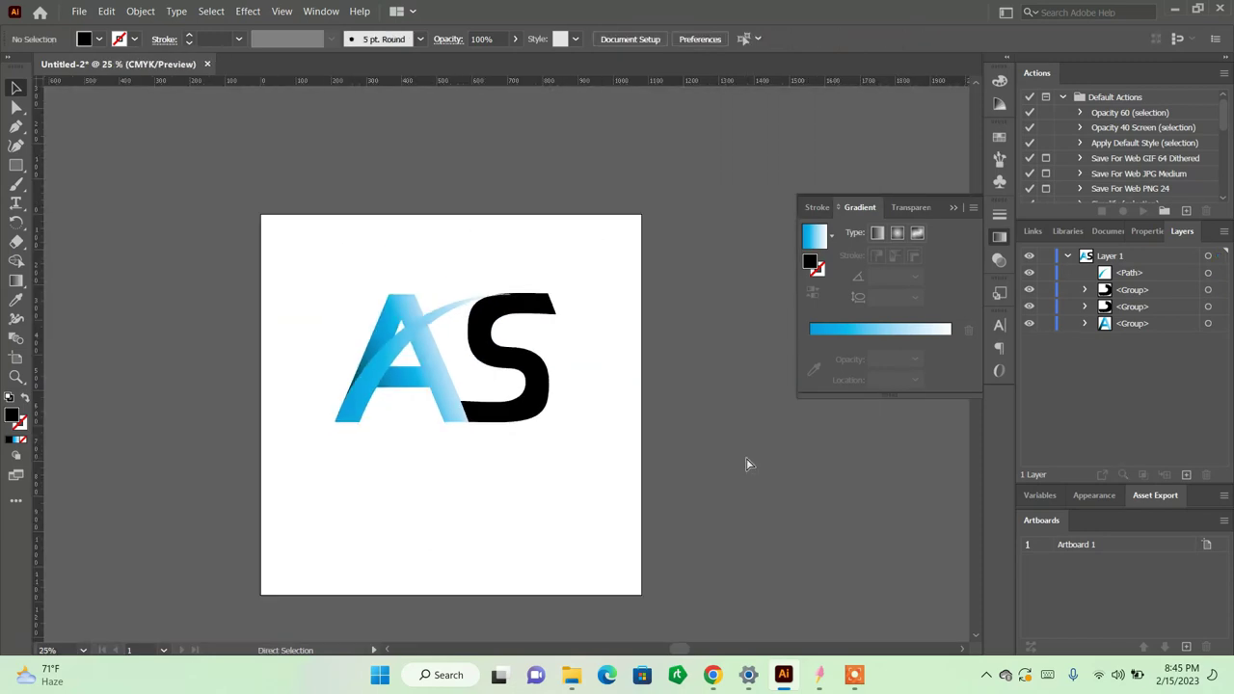
pyautogui.hotkey('ctrl', '+')
pyautogui.hotkey('ctrl', '+')
pyautogui.hotkey('ctrl', '+')
pyautogui.hotkey('ctrl', '+')
# Step: Drag the S upper half's middle anchor to square off the seam between the halves
pyautogui.scroll(1, 746, 464)
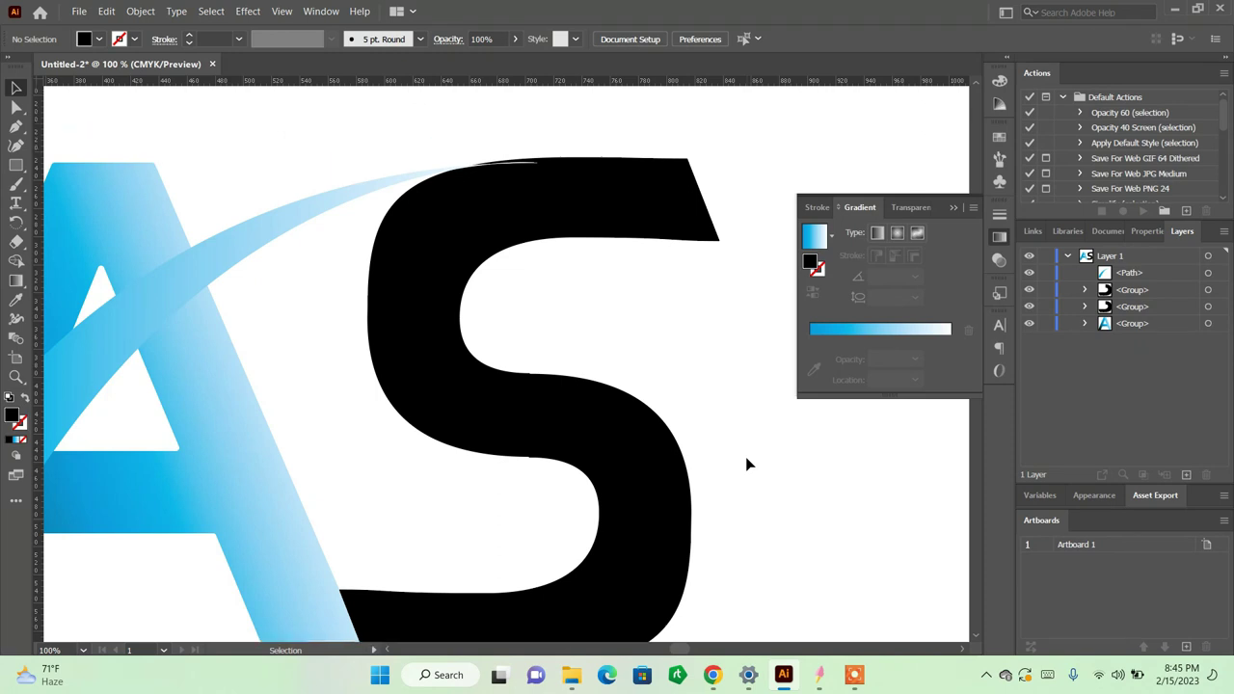
pyautogui.scroll(1, 746, 464)
pyautogui.press('a')
pyautogui.hotkey('ctrl', '+')
pyautogui.hotkey('ctrl', '+')
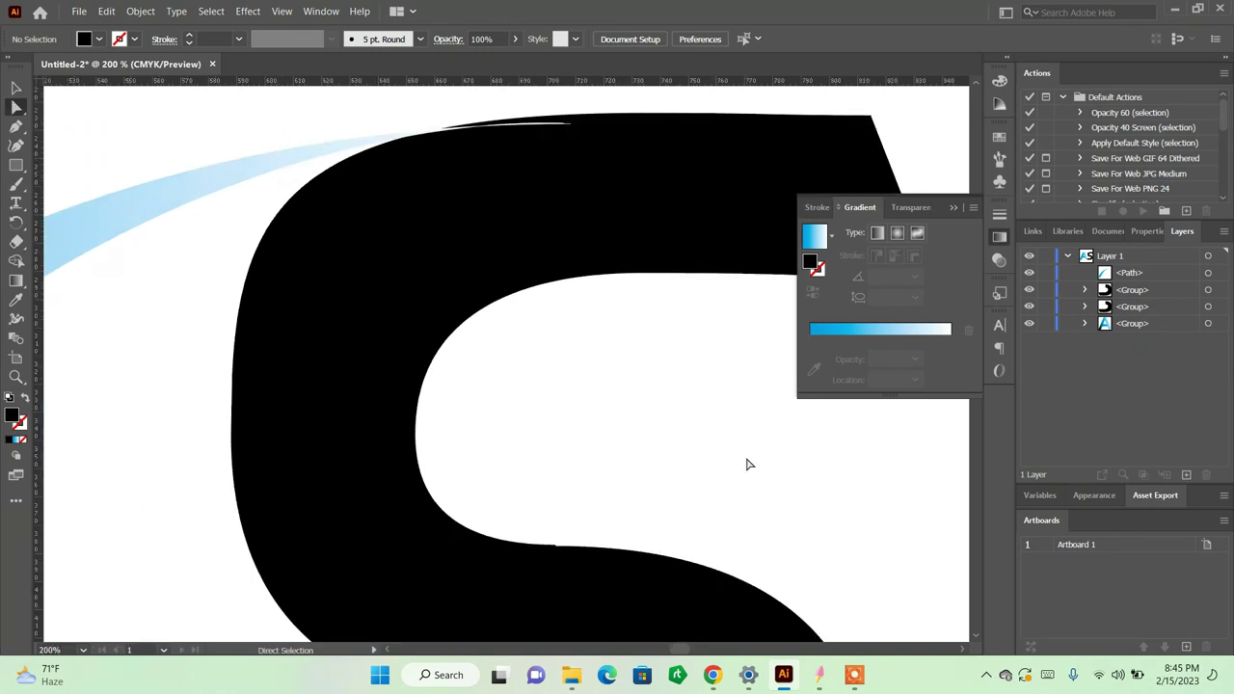
pyautogui.scroll(-1, 746, 464)
pyautogui.click(537, 488)
pyautogui.scroll(-1, 672, 462)
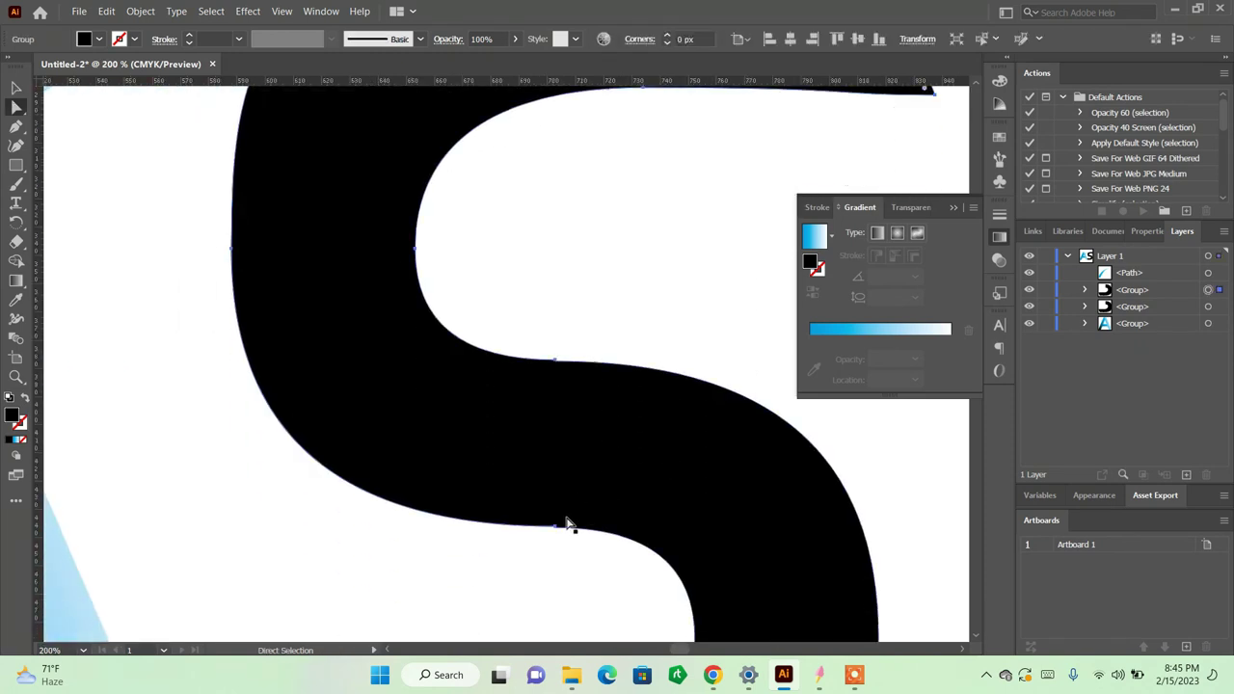
pyautogui.moveTo(557, 529); pyautogui.dragTo(544, 530)
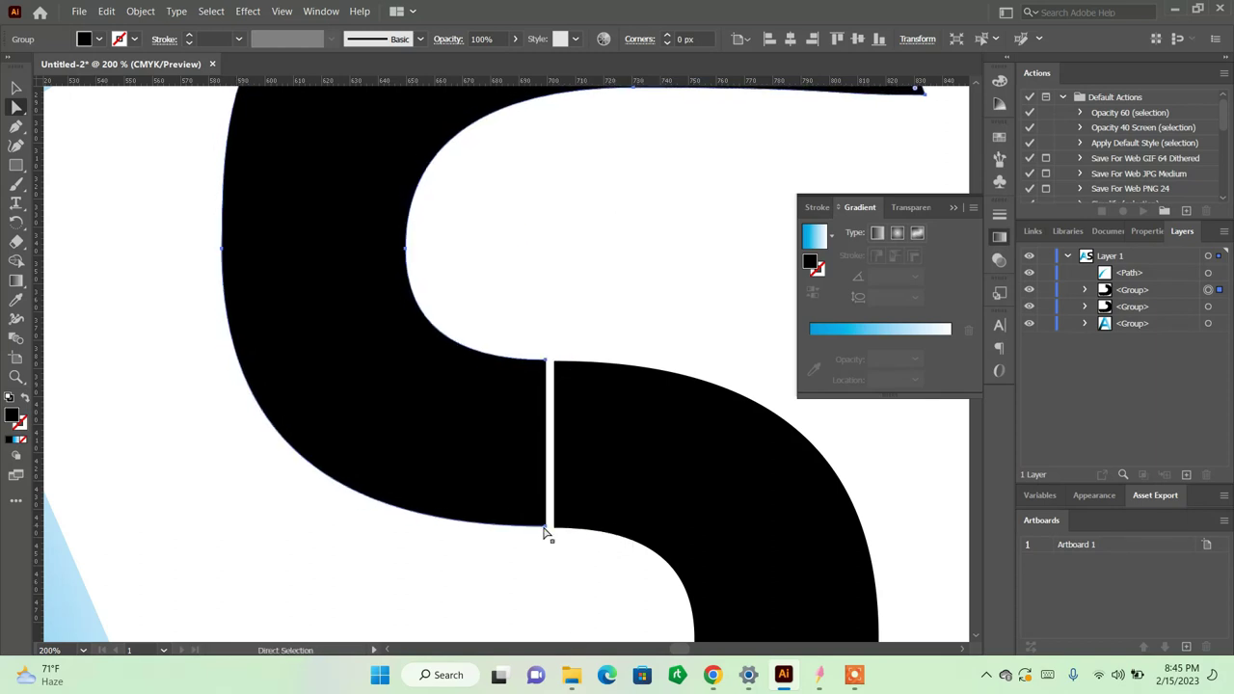
pyautogui.hotkey('ctrl', 'z')
pyautogui.hotkey('ctrl', 'z')
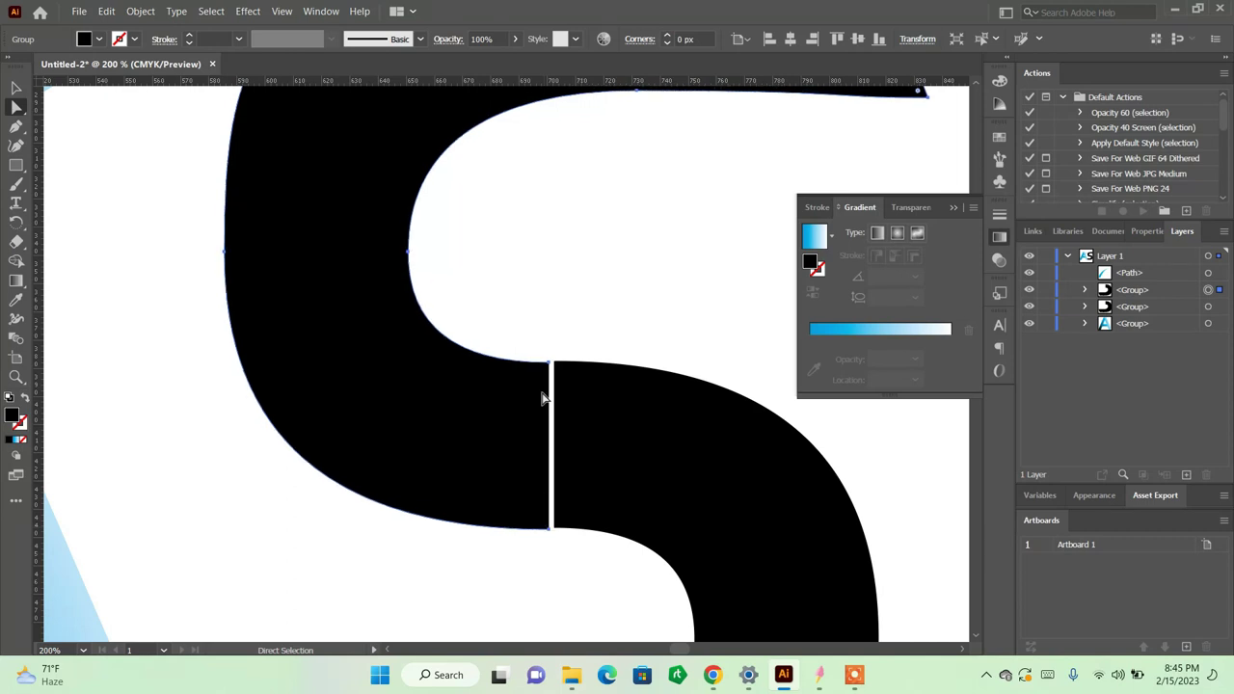
# Step: Try joining the anchors on both sides of the gap, dismiss the warning, and select the left half
pyautogui.moveTo(546, 389); pyautogui.dragTo(587, 542)
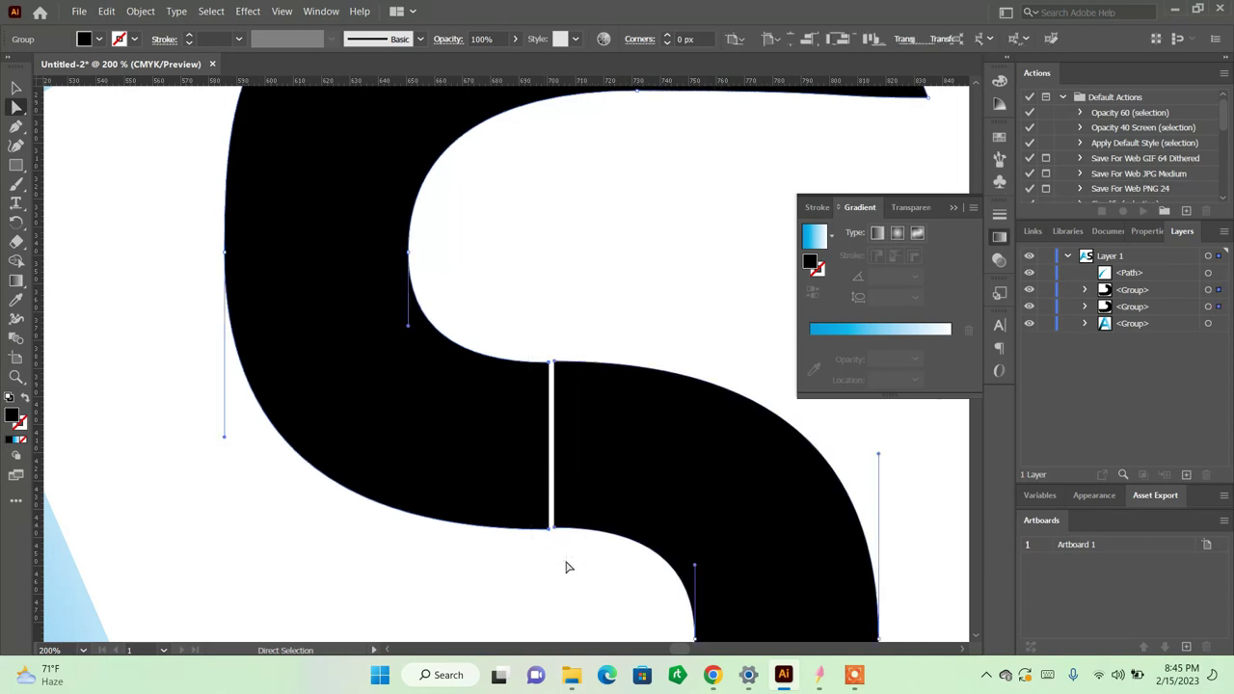
pyautogui.rightClick(544, 453)
pyautogui.click(603, 244)
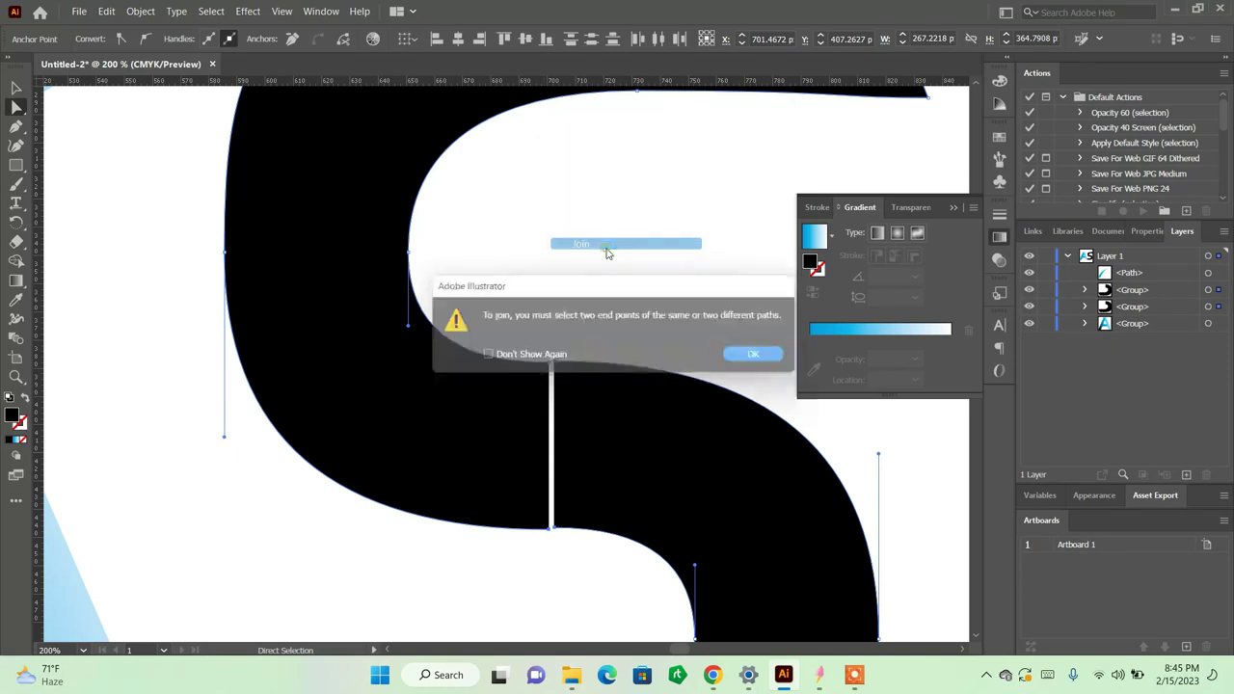
pyautogui.click(762, 358)
pyautogui.click(542, 377)
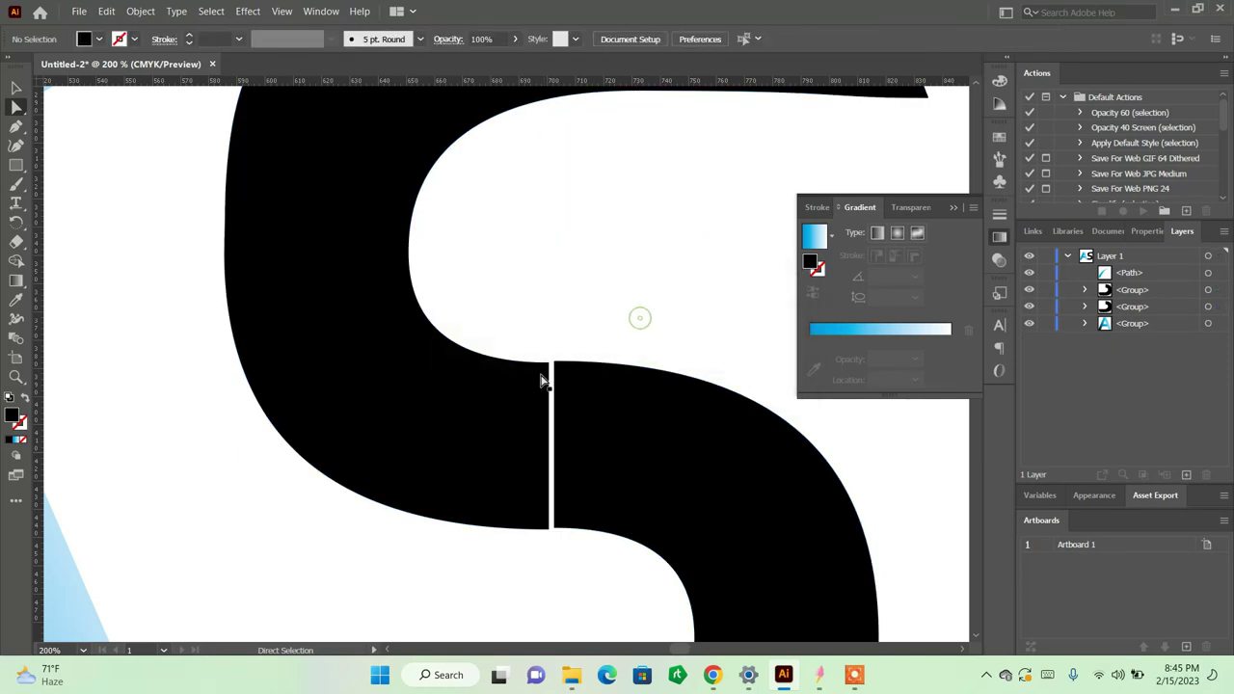
# Step: Zoom in on the gap and nudge the S's left half right and up toward it
pyautogui.press('v')
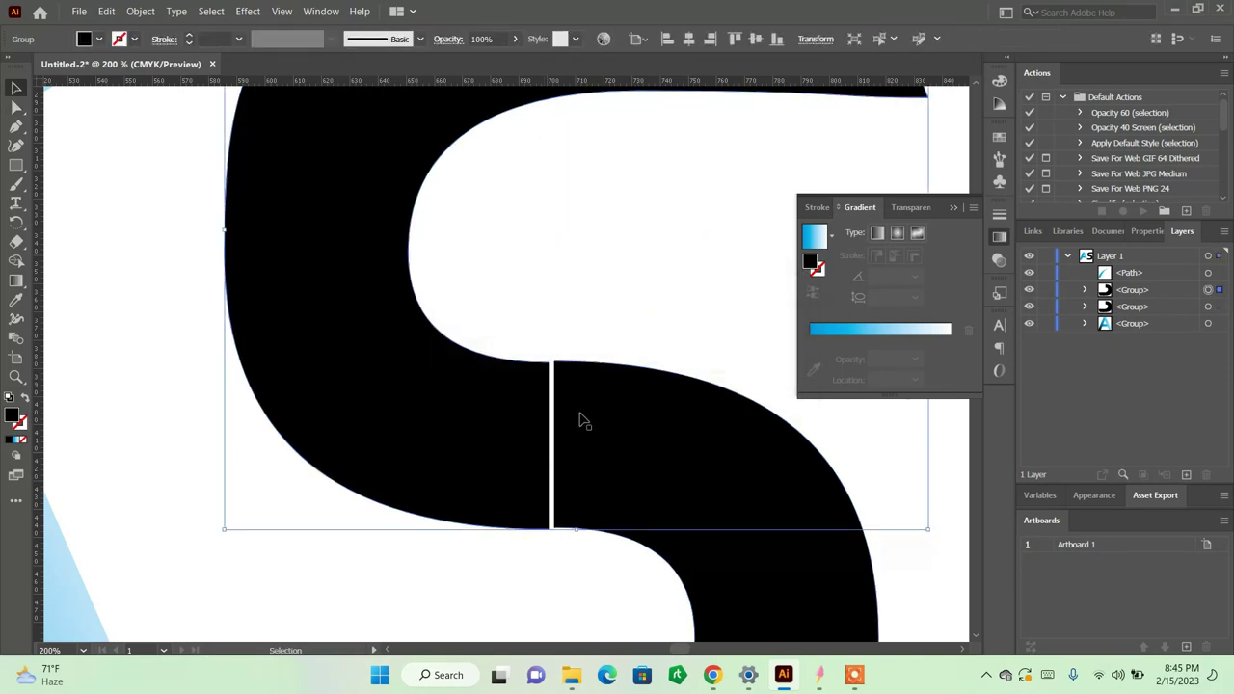
pyautogui.press('Right')
pyautogui.hotkey('ctrl', '=')
pyautogui.hotkey('ctrl', '=')
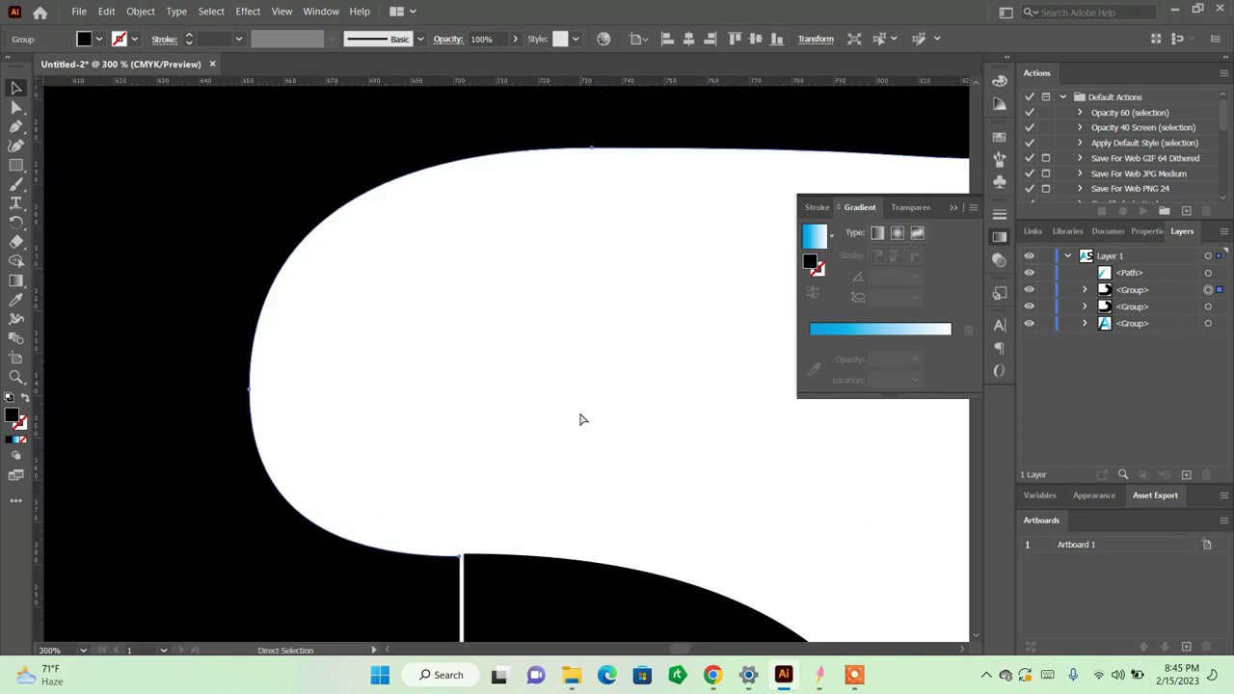
pyautogui.scroll(-3, 583, 420)
pyautogui.scroll(-2, 583, 420)
pyautogui.press('a')
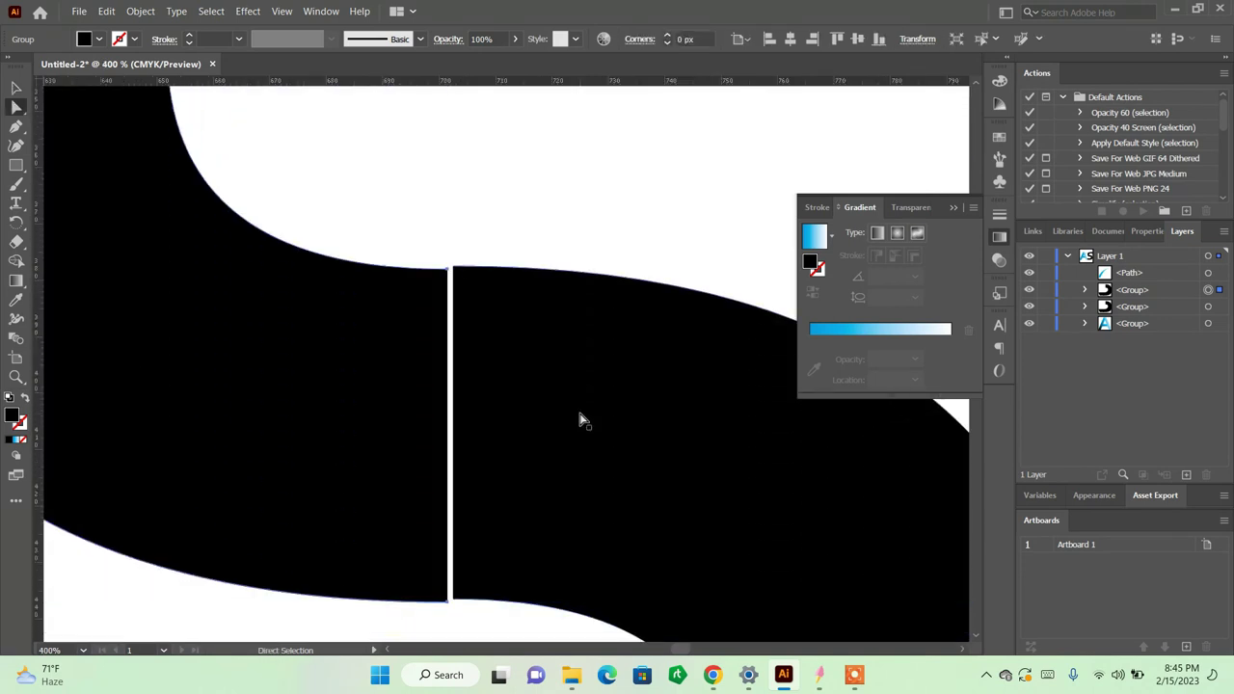
pyautogui.press('Up')
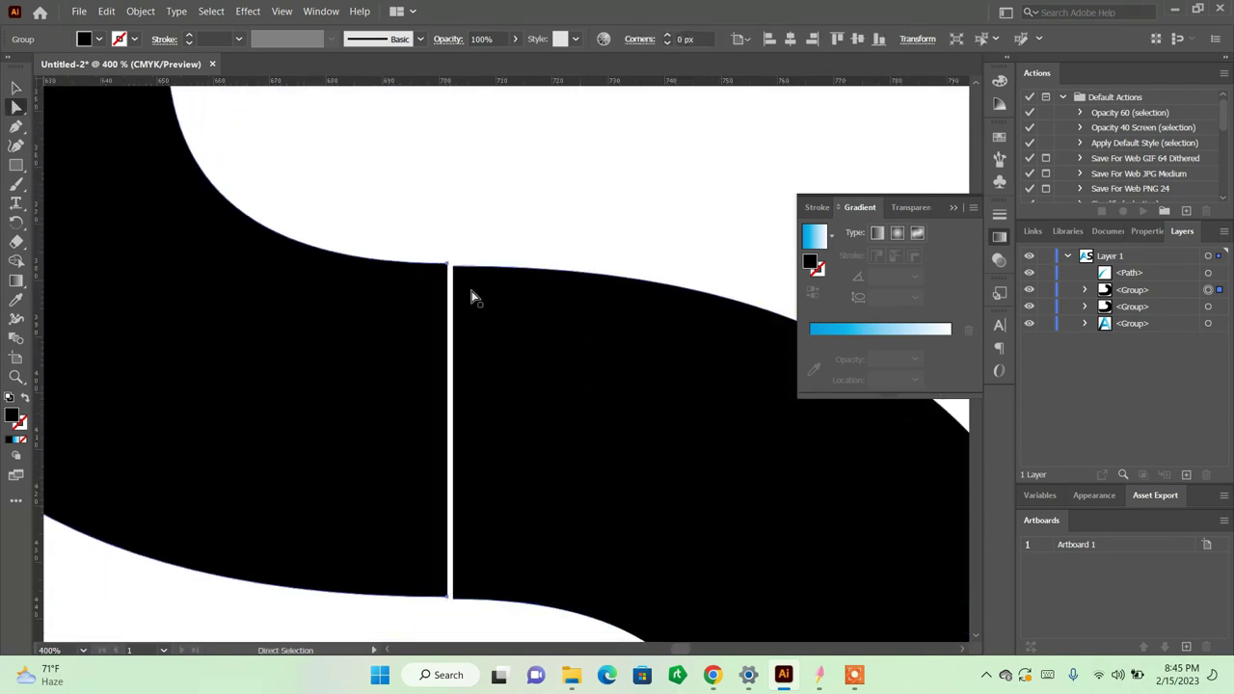
# Step: Drag the gap's top and bottom anchors onto the right half so the S is solid
pyautogui.moveTo(450, 267); pyautogui.dragTo(453, 271)
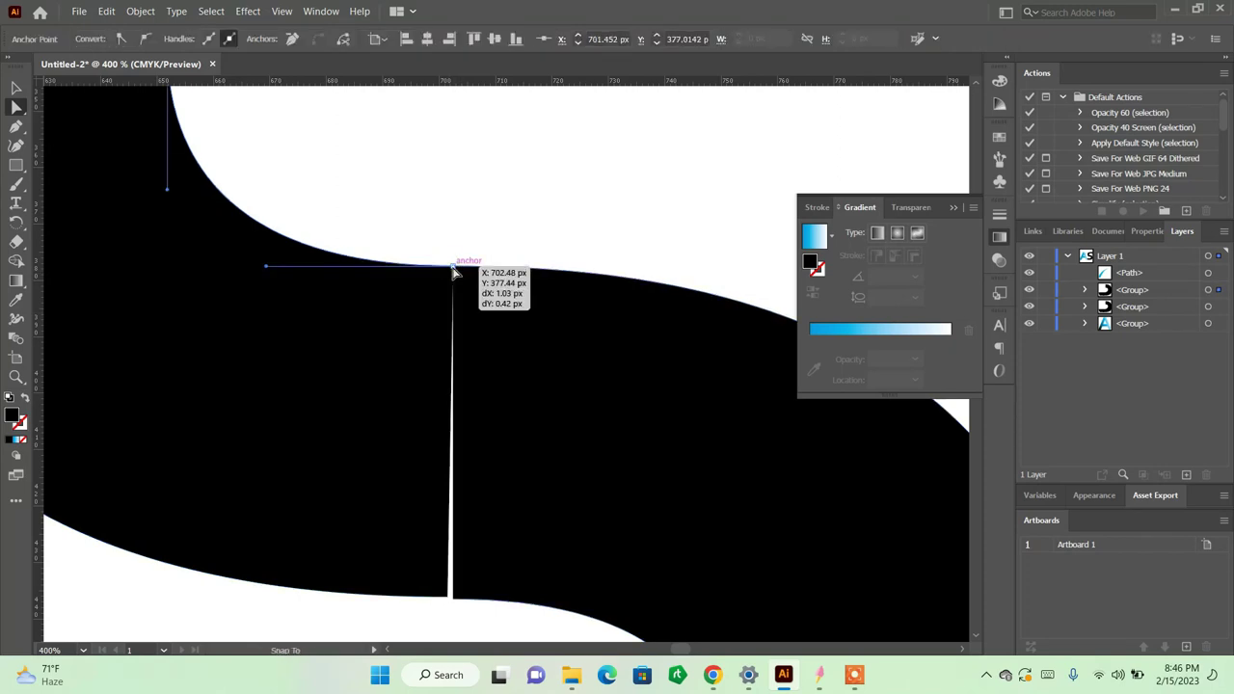
pyautogui.click(447, 598)
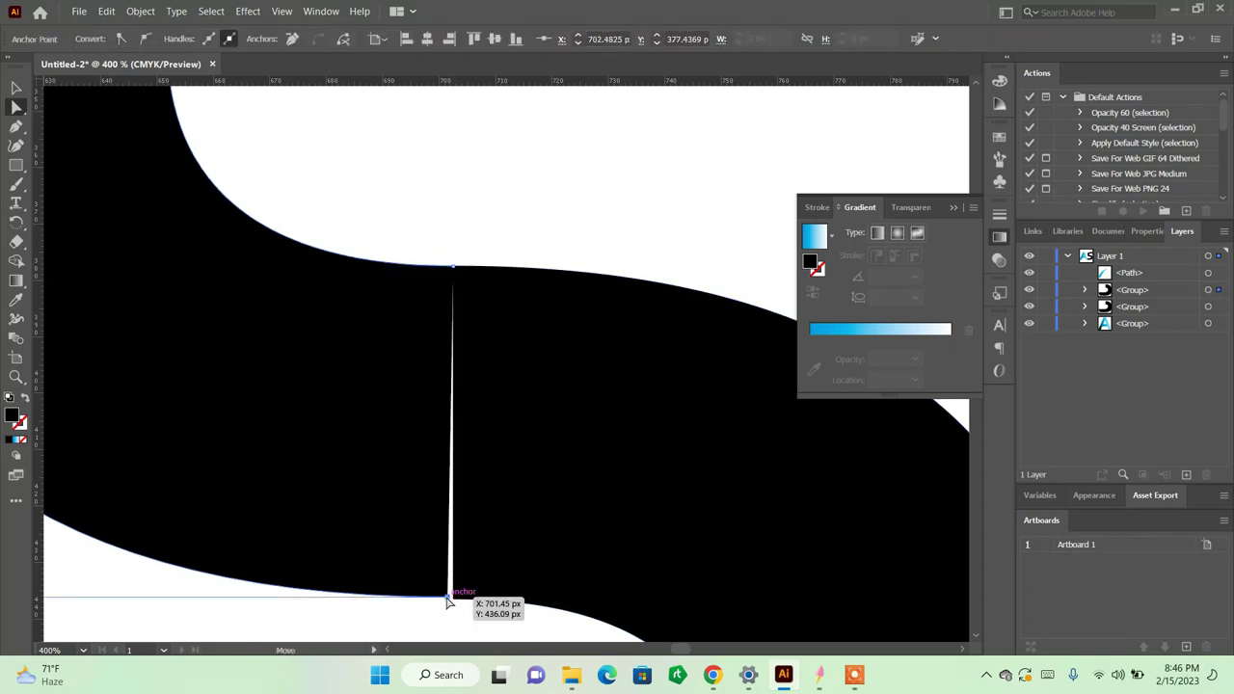
pyautogui.moveTo(448, 602); pyautogui.dragTo(455, 600)
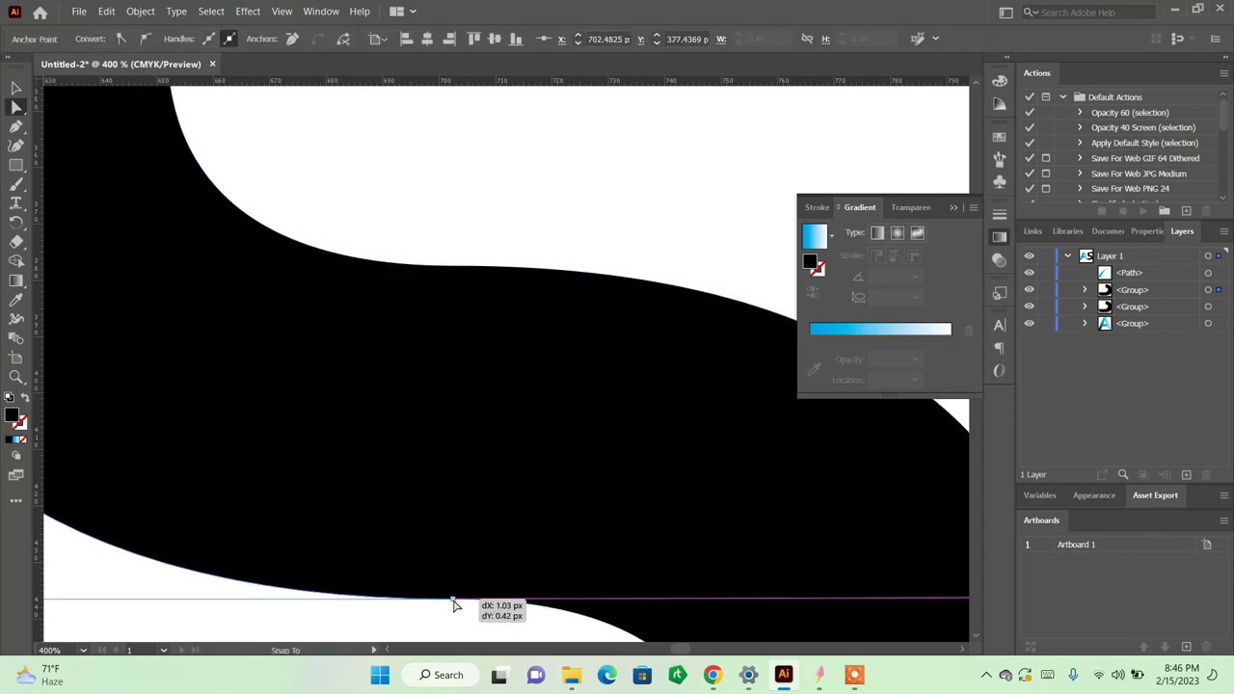
pyautogui.click(648, 250)
pyautogui.hotkey('ctrl', '-')
pyautogui.hotkey('ctrl', '-')
pyautogui.hotkey('ctrl', '-')
pyautogui.hotkey('ctrl', '-')
pyautogui.hotkey('ctrl', '-')
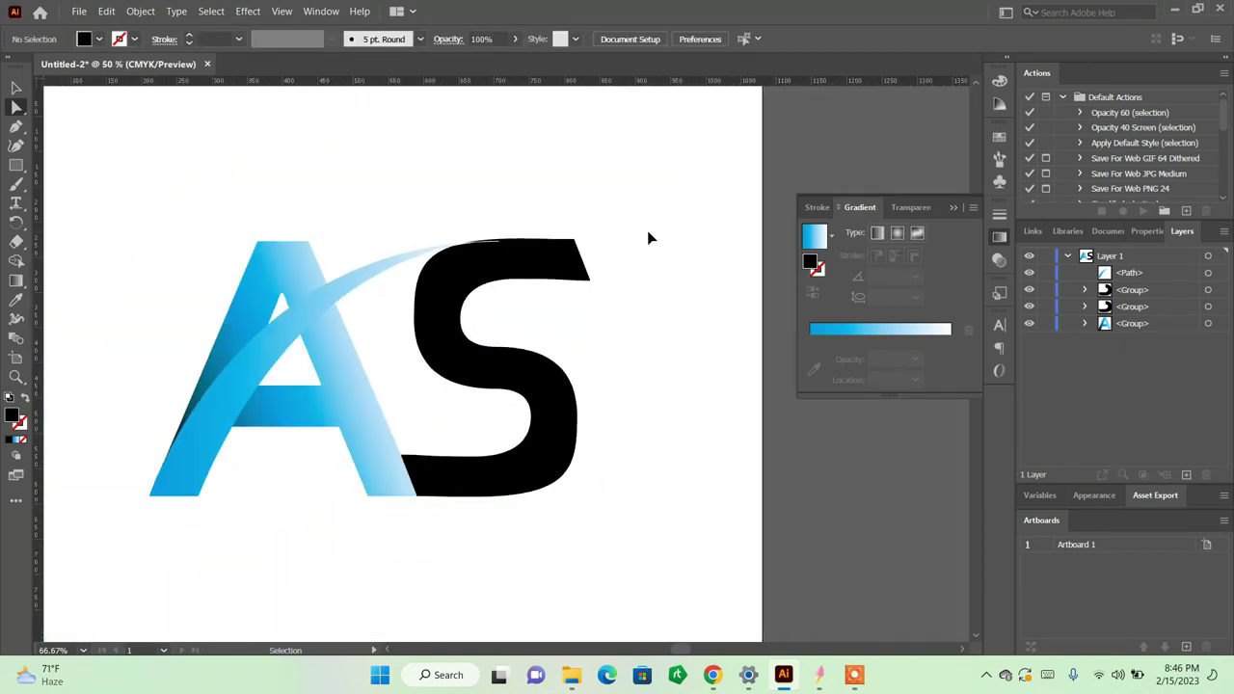
# Step: Test nudging the S's top-tip corner anchor left and back right to straighten its edge
pyautogui.hotkey('ctrl', '+')
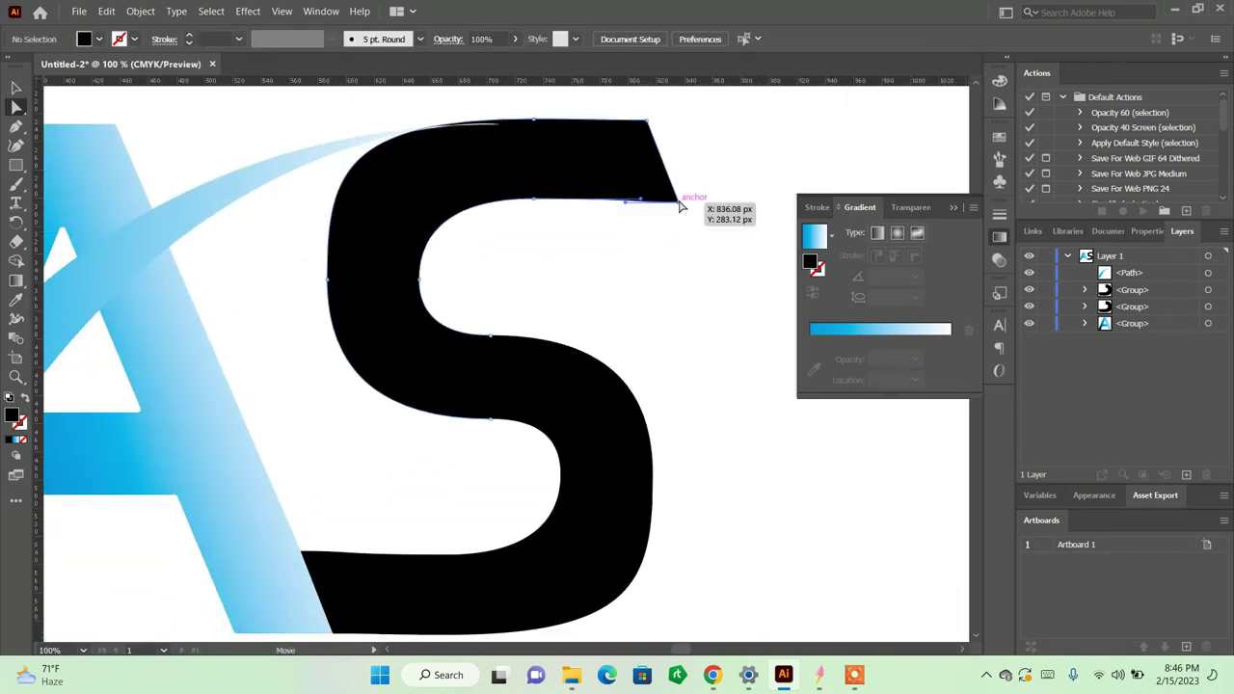
pyautogui.click(680, 202)
pyautogui.hotkey('shift', 'Left')
pyautogui.hotkey('shift', 'Left')
pyautogui.hotkey('shift', 'Left')
pyautogui.hotkey('shift', 'Left')
pyautogui.hotkey('shift', 'Right')
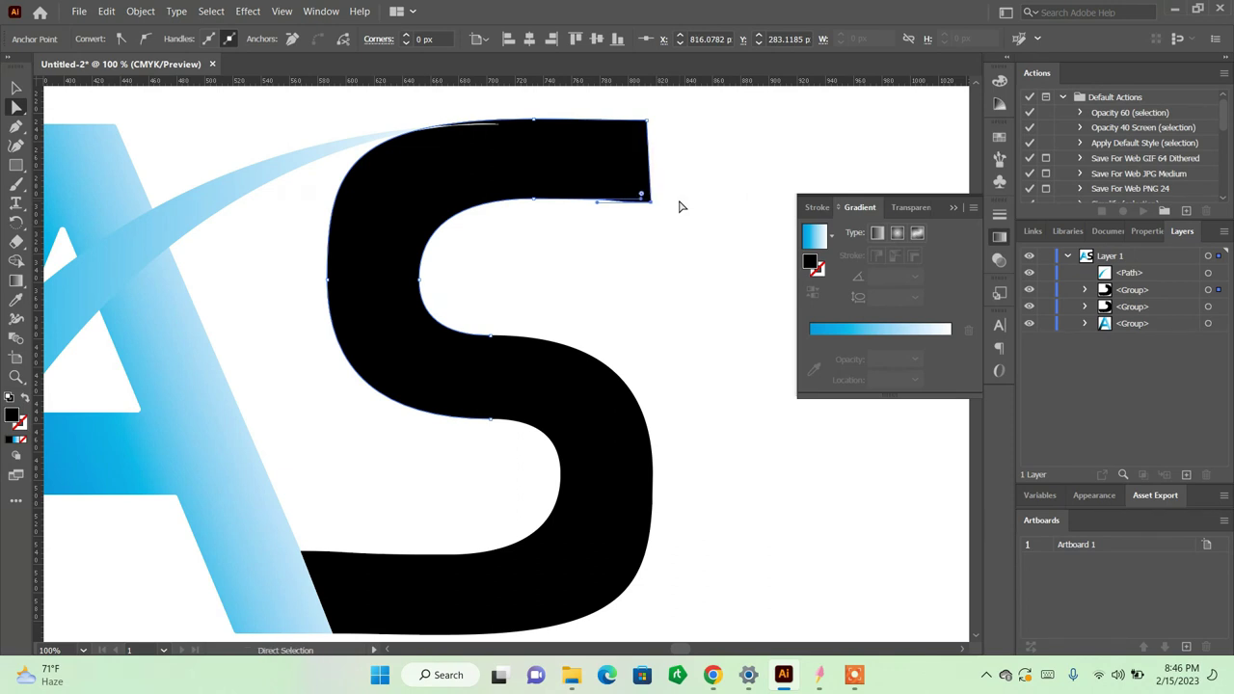
pyautogui.click(680, 205)
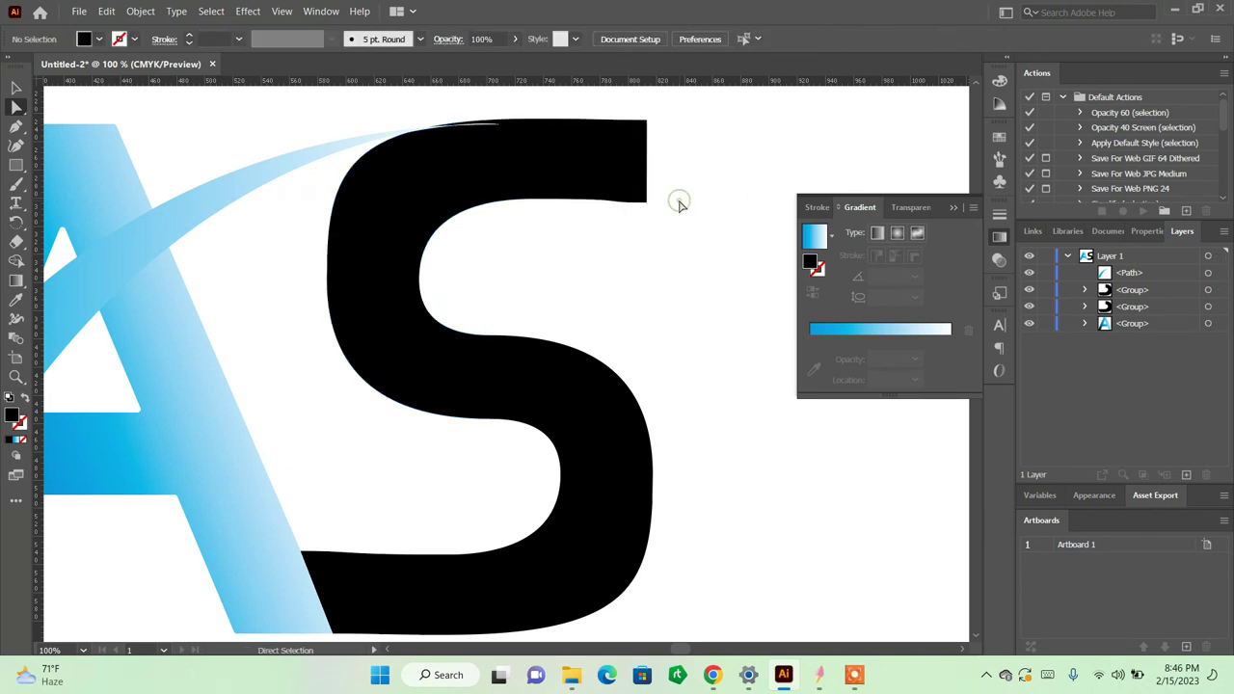
pyautogui.hotkey('ctrl', '-')
pyautogui.hotkey('ctrl', '+')
# Step: Try shifting the S's top-right end anchors left, then undo the move
pyautogui.moveTo(610, 111); pyautogui.dragTo(703, 243)
pyautogui.hotkey('shift', 'Left')
pyautogui.hotkey('ctrl', 'z')
pyautogui.hotkey('ctrl', 'z')
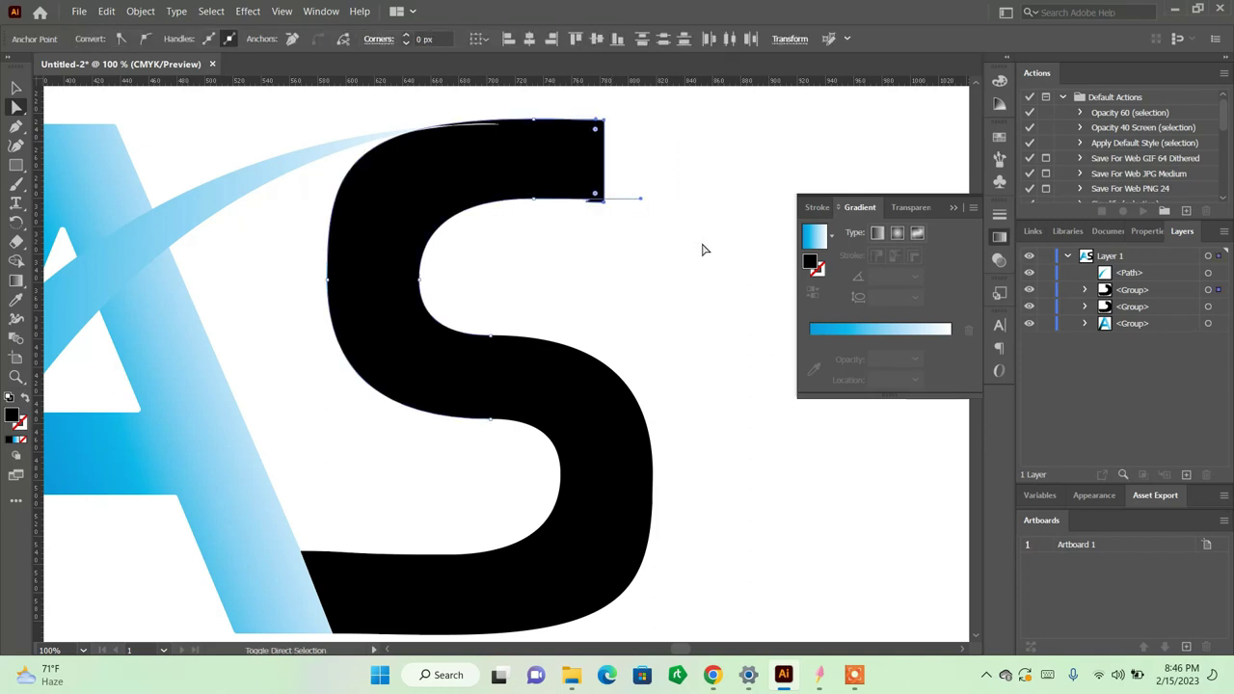
pyautogui.hotkey('ctrl', 'z')
pyautogui.hotkey('ctrl', 'z')
pyautogui.hotkey('ctrl', 'z')
pyautogui.hotkey('ctrl', 'z')
pyautogui.hotkey('ctrl', 'z')
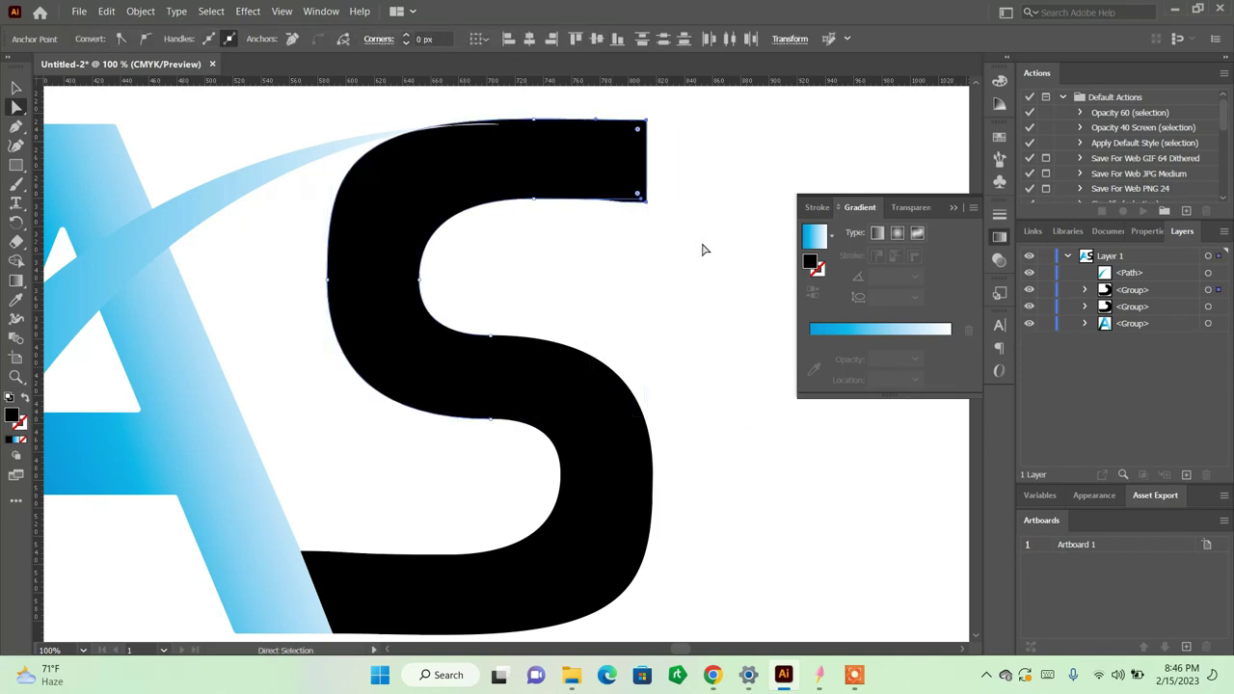
pyautogui.hotkey('ctrl', 'z')
pyautogui.hotkey('ctrl', 'z')
pyautogui.moveTo(609, 206); pyautogui.dragTo(609, 203)
# Step: Smooth the S's top curve and pull the top-right corner point left to shorten the arm
pyautogui.click(536, 126)
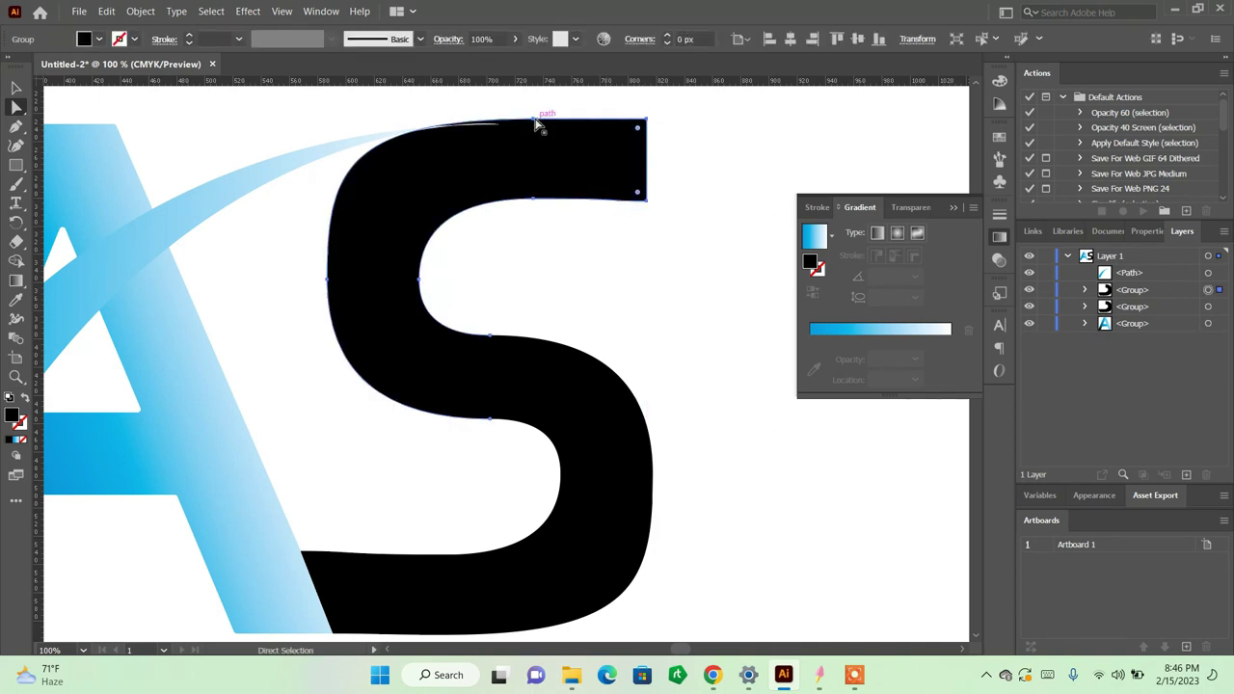
pyautogui.click(535, 120)
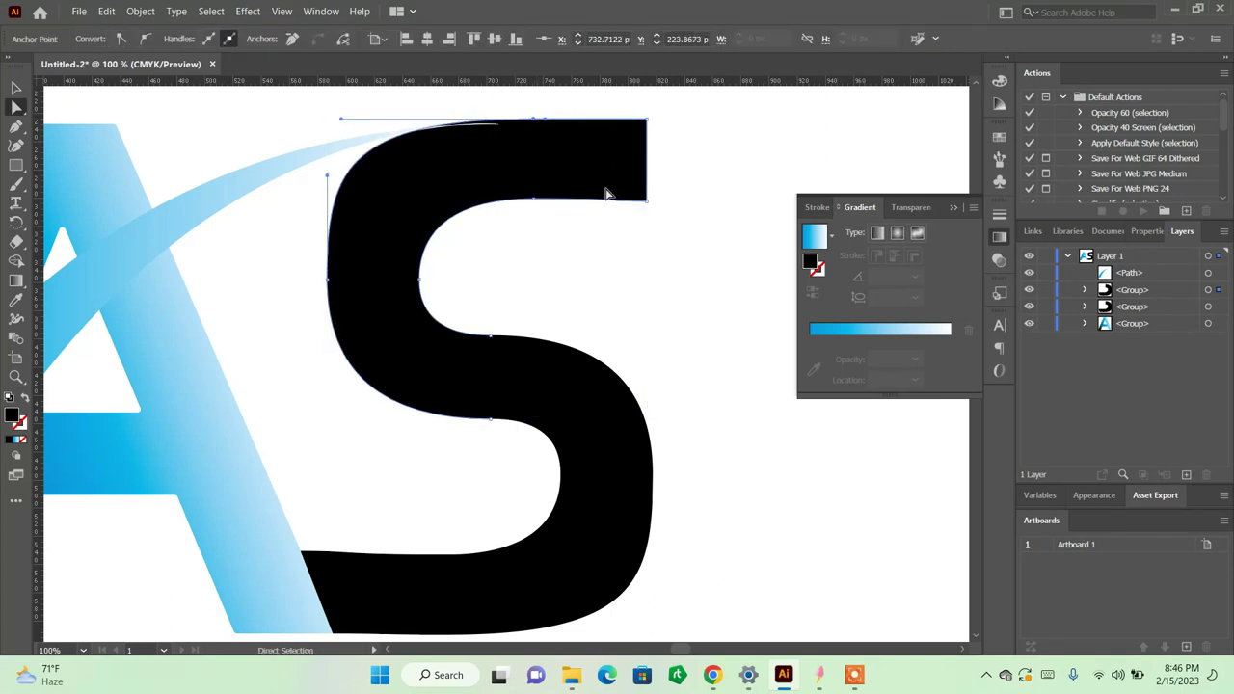
pyautogui.moveTo(537, 200)
pyautogui.mouseDown()
pyautogui.moveTo(596, 204)
pyautogui.moveTo(545, 202)
pyautogui.mouseUp()
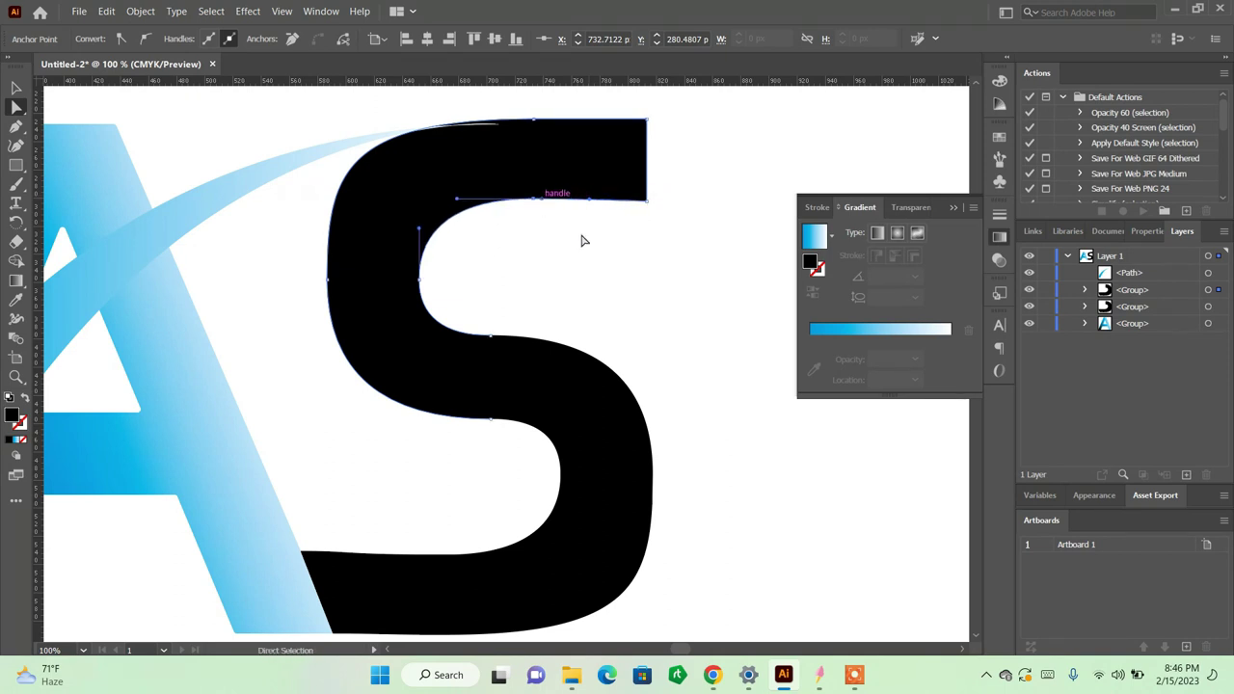
pyautogui.click(583, 240)
pyautogui.moveTo(646, 200); pyautogui.dragTo(647, 209)
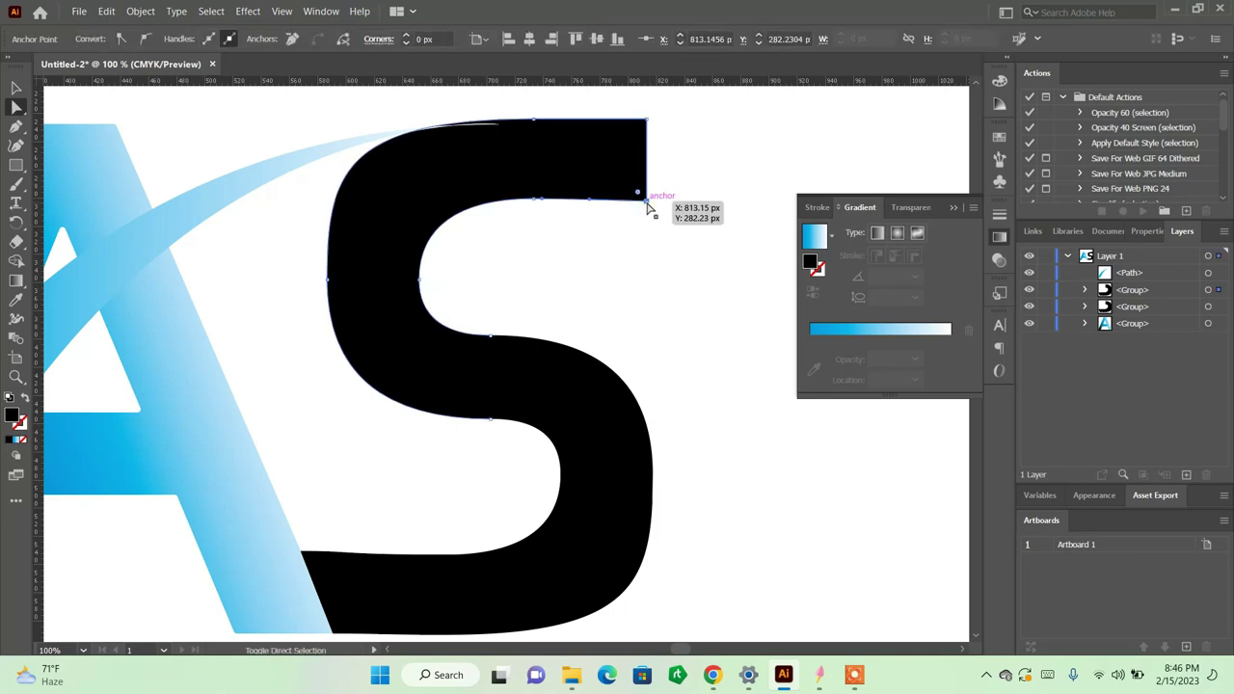
pyautogui.hotkey('shift', 'Left')
pyautogui.hotkey('shift', 'Left')
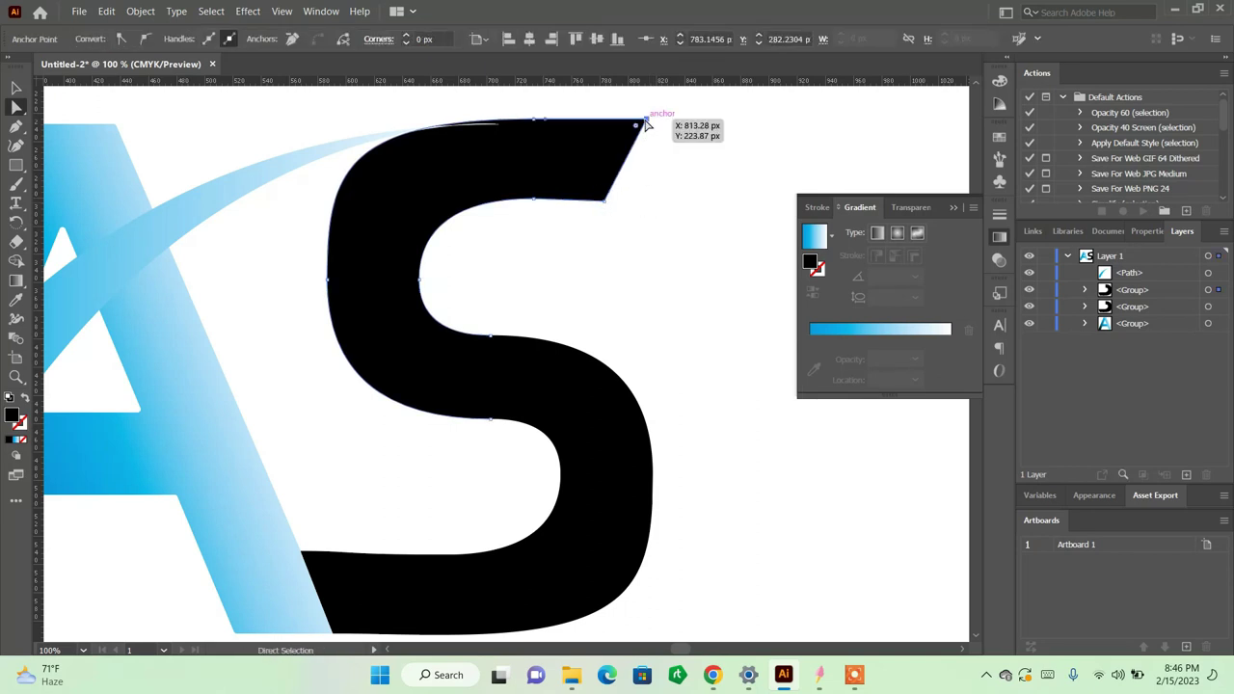
pyautogui.moveTo(646, 124); pyautogui.dragTo(608, 123)
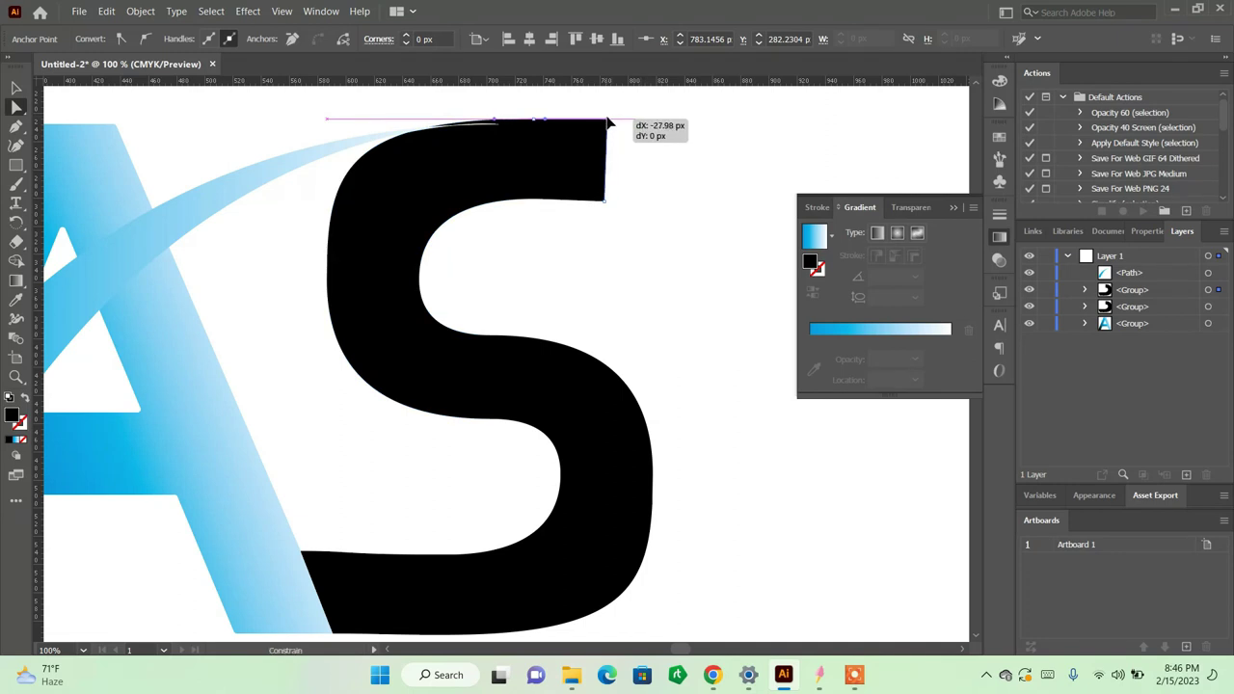
pyautogui.click(654, 211)
# Step: Move the S top terminal's upper-right and lower-right points back to the right
pyautogui.hotkey('ctrl', '-')
pyautogui.hotkey('ctrl', '-')
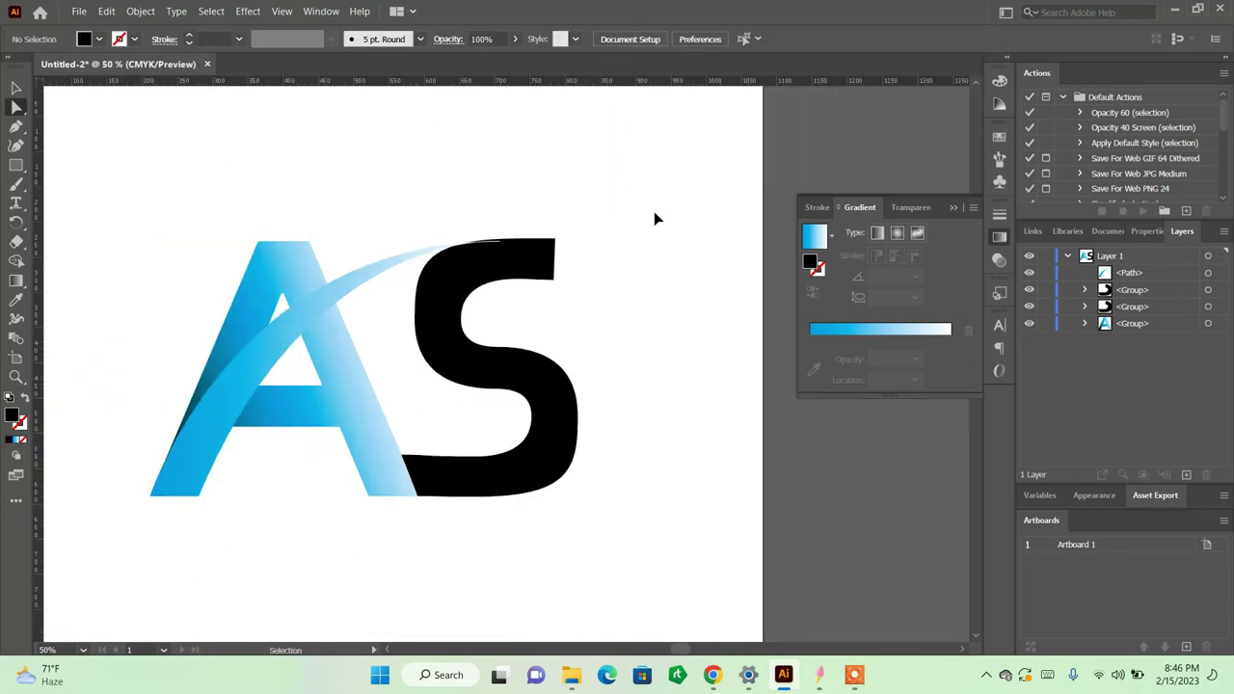
pyautogui.hotkey('ctrl', '+')
pyautogui.hotkey('ctrl', '+')
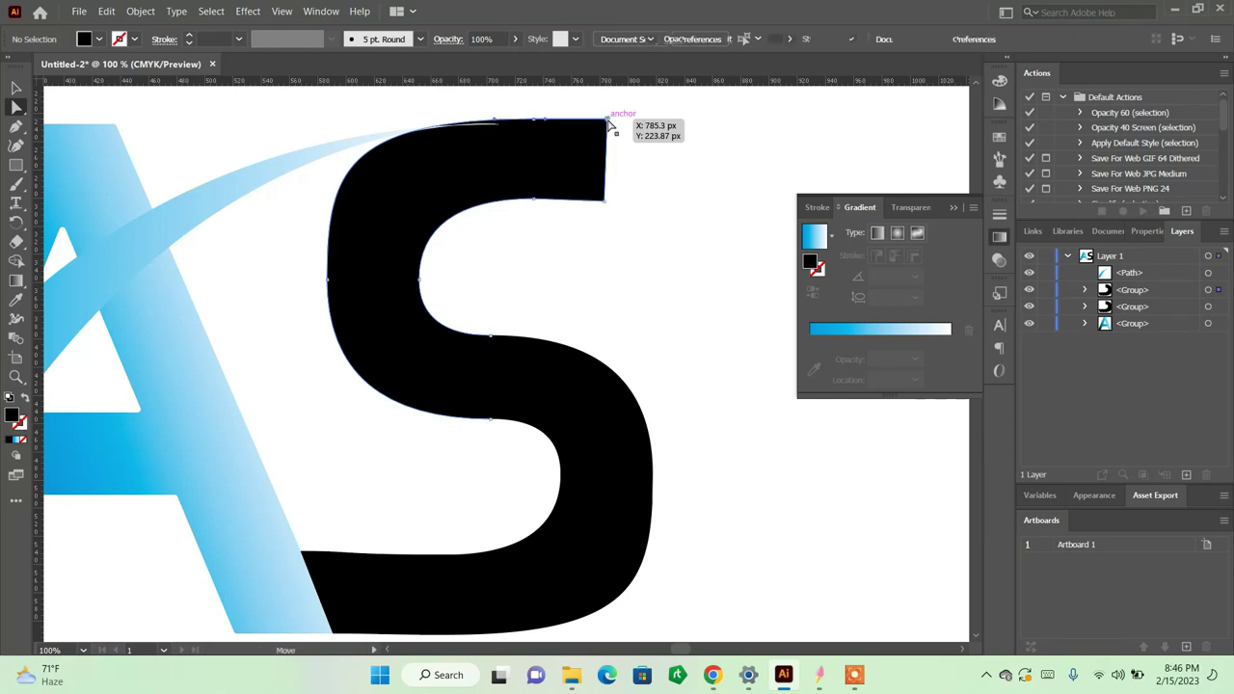
pyautogui.moveTo(609, 124); pyautogui.dragTo(628, 124)
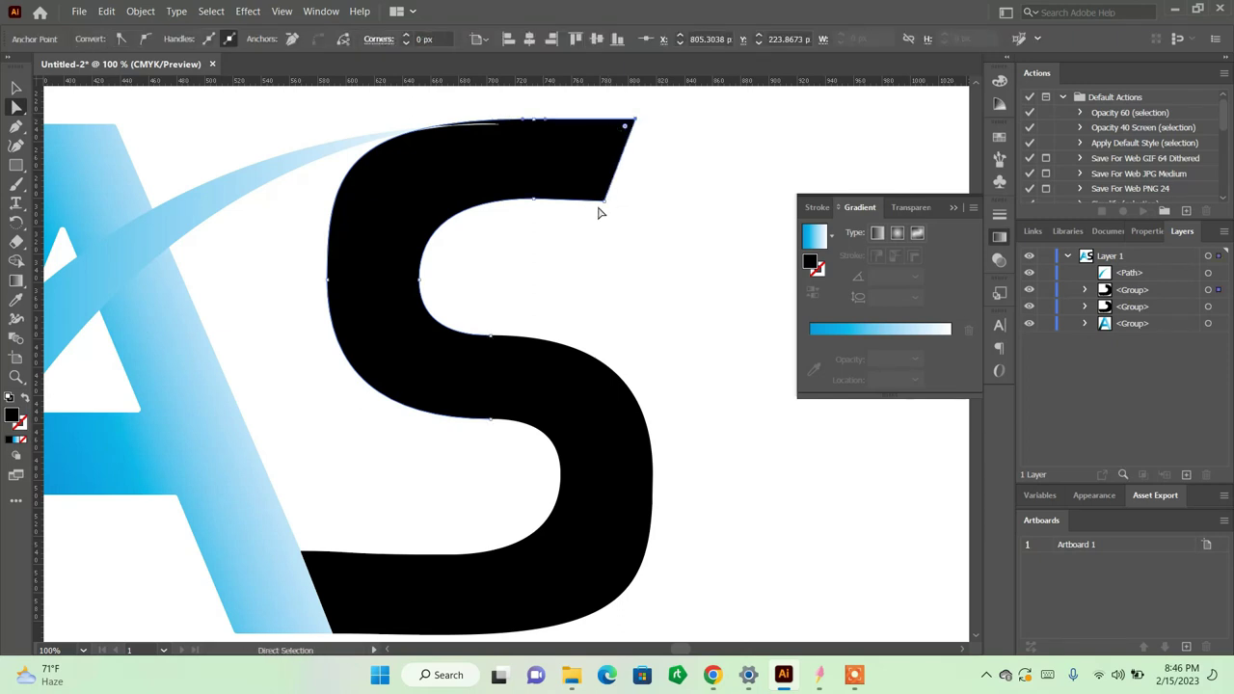
pyautogui.moveTo(604, 200); pyautogui.dragTo(618, 200)
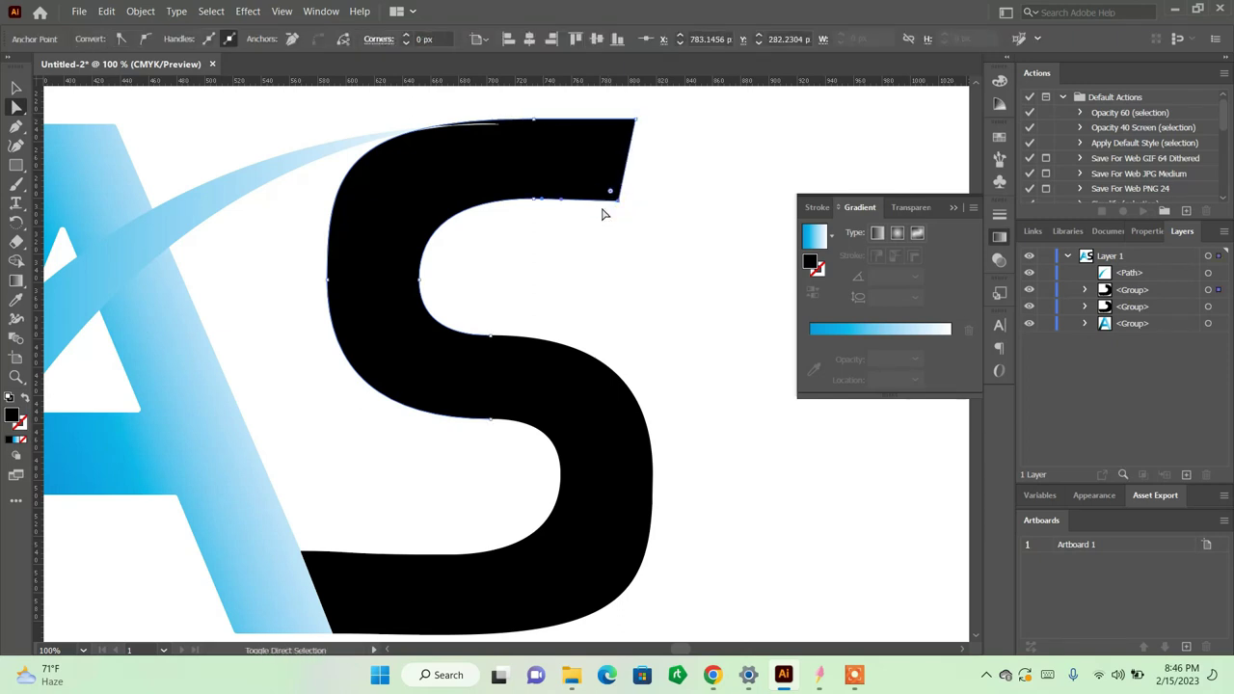
pyautogui.click(662, 269)
pyautogui.hotkey('ctrl', '-')
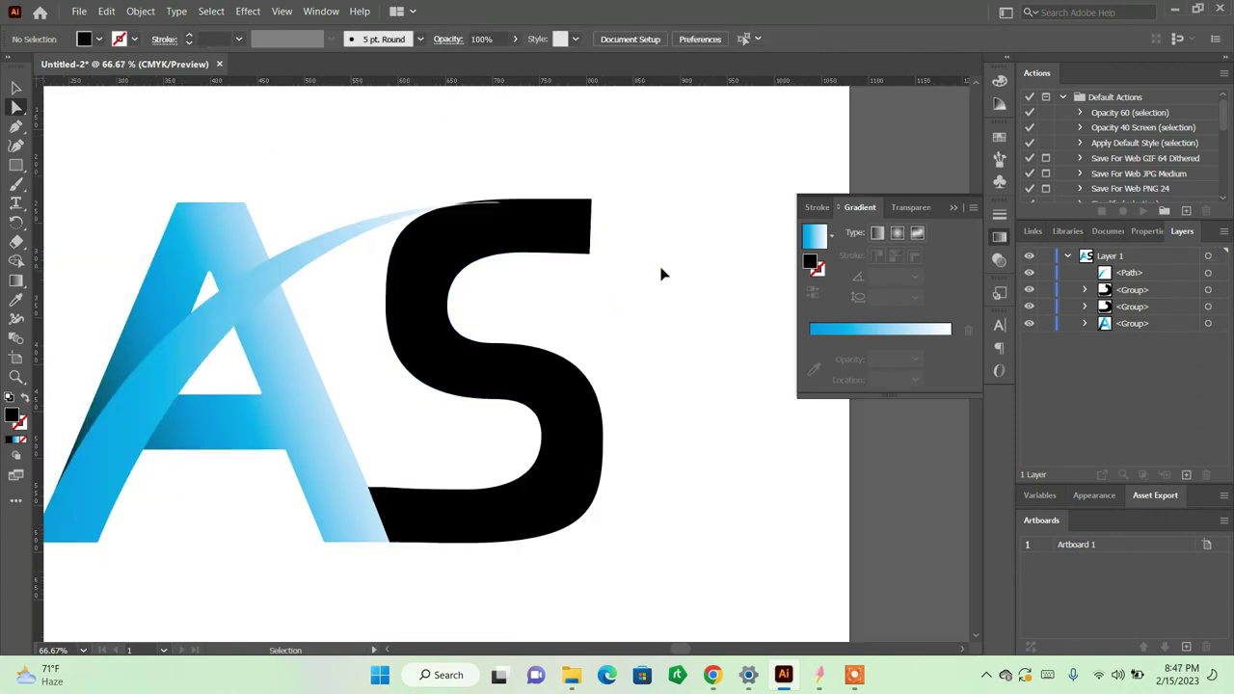
pyautogui.hotkey('ctrl', '-')
pyautogui.hotkey('ctrl', '-')
pyautogui.hotkey('ctrl', '+')
pyautogui.hotkey('ctrl', '+')
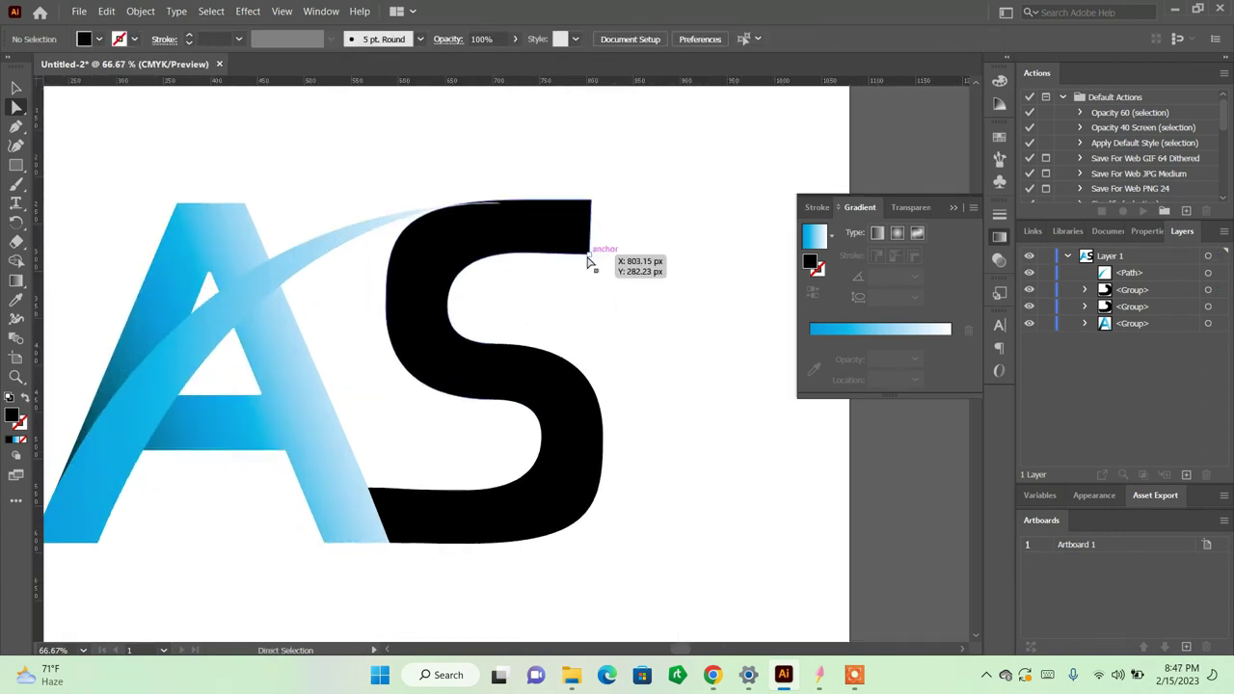
# Step: Slant the S's top-right corner up-left and round it slightly to about 0.6 px
pyautogui.moveTo(591, 254); pyautogui.dragTo(574, 245)
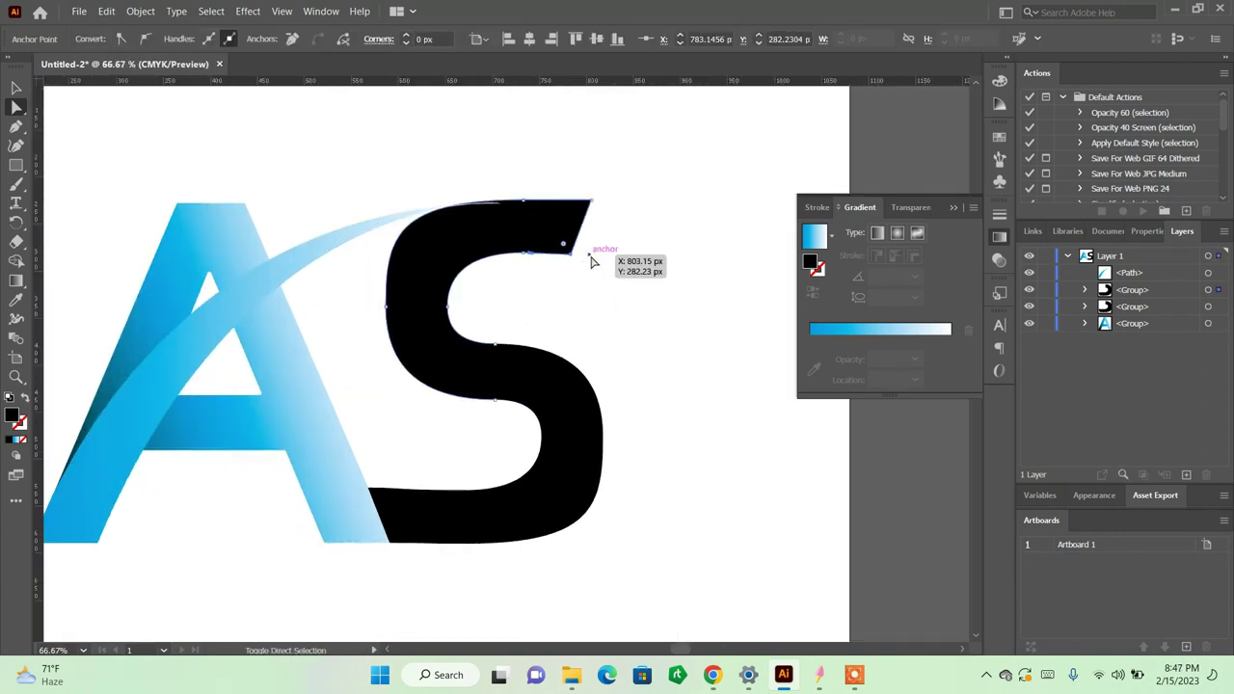
pyautogui.click(626, 276)
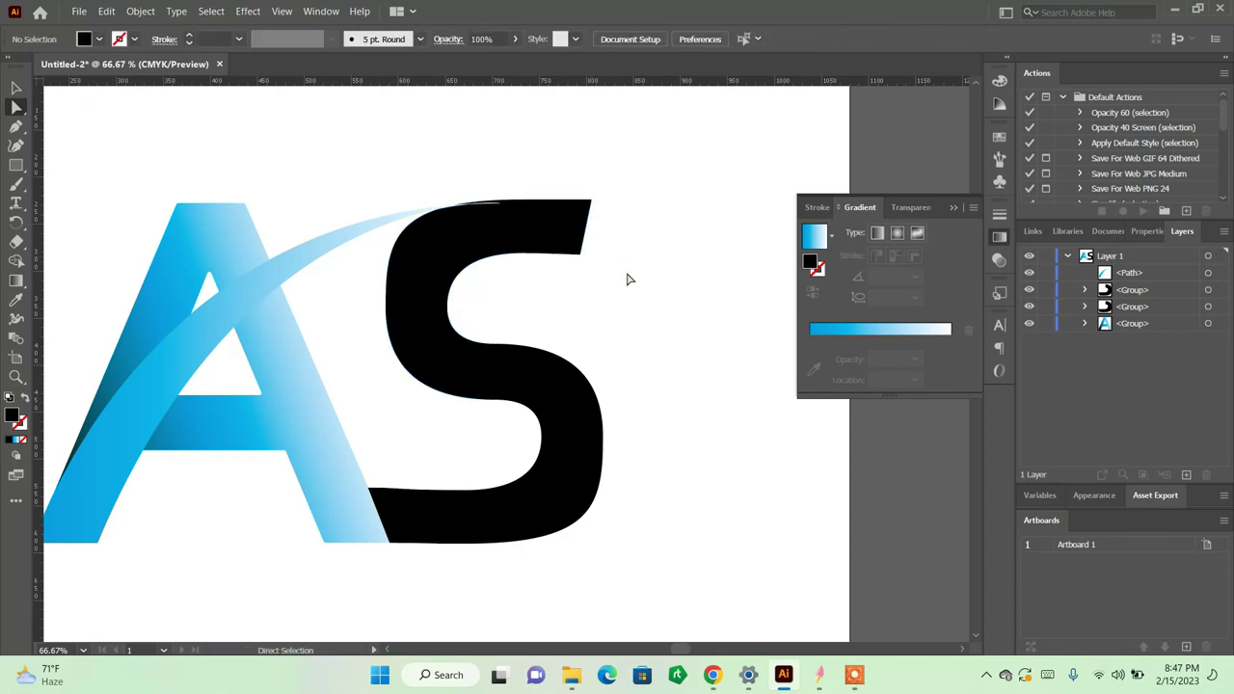
pyautogui.click(594, 208)
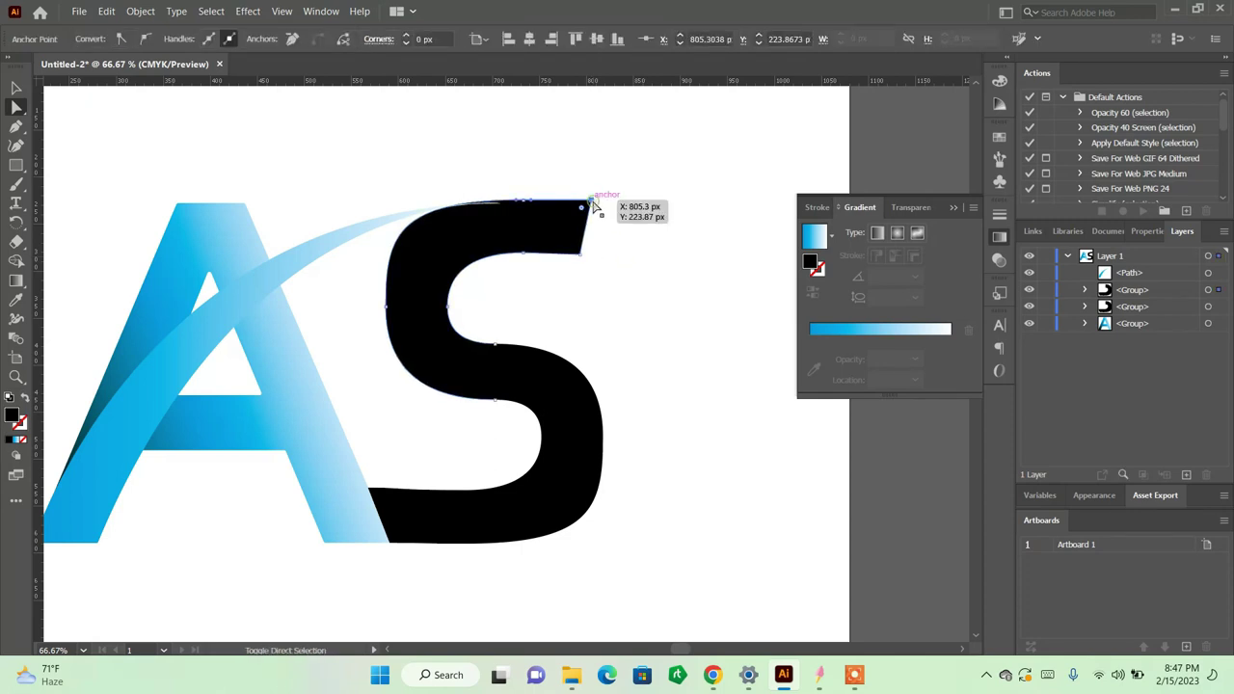
pyautogui.click(595, 205)
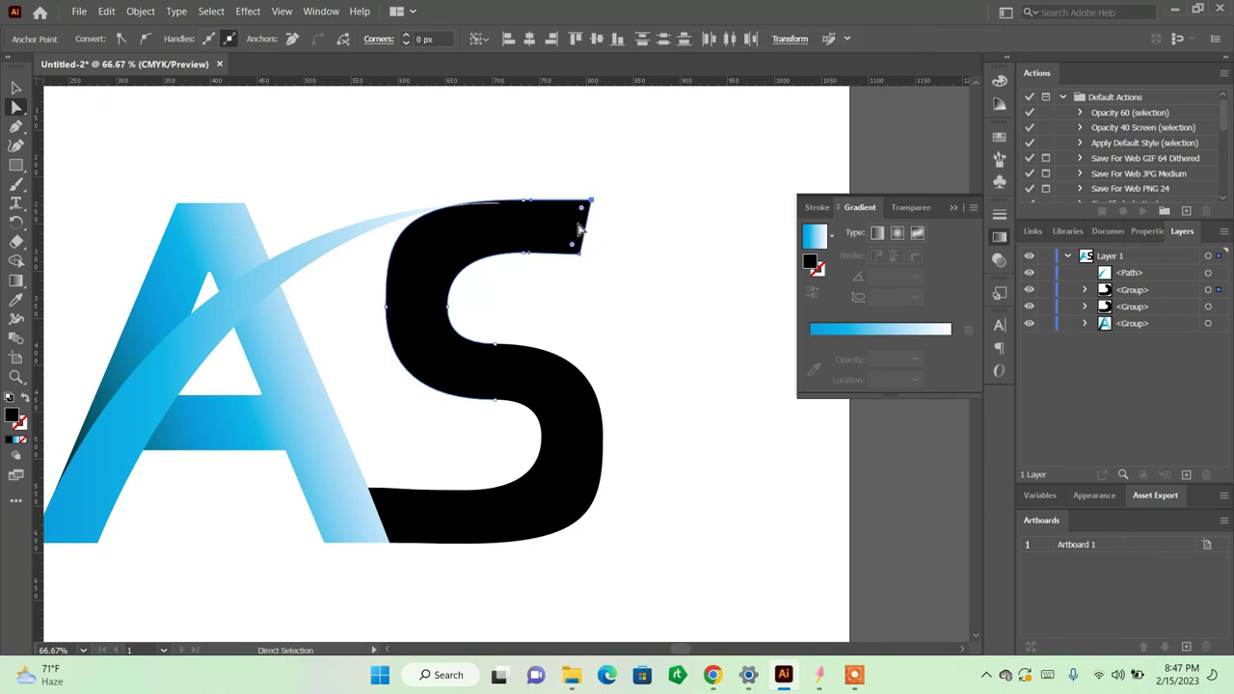
pyautogui.moveTo(587, 216); pyautogui.dragTo(592, 206)
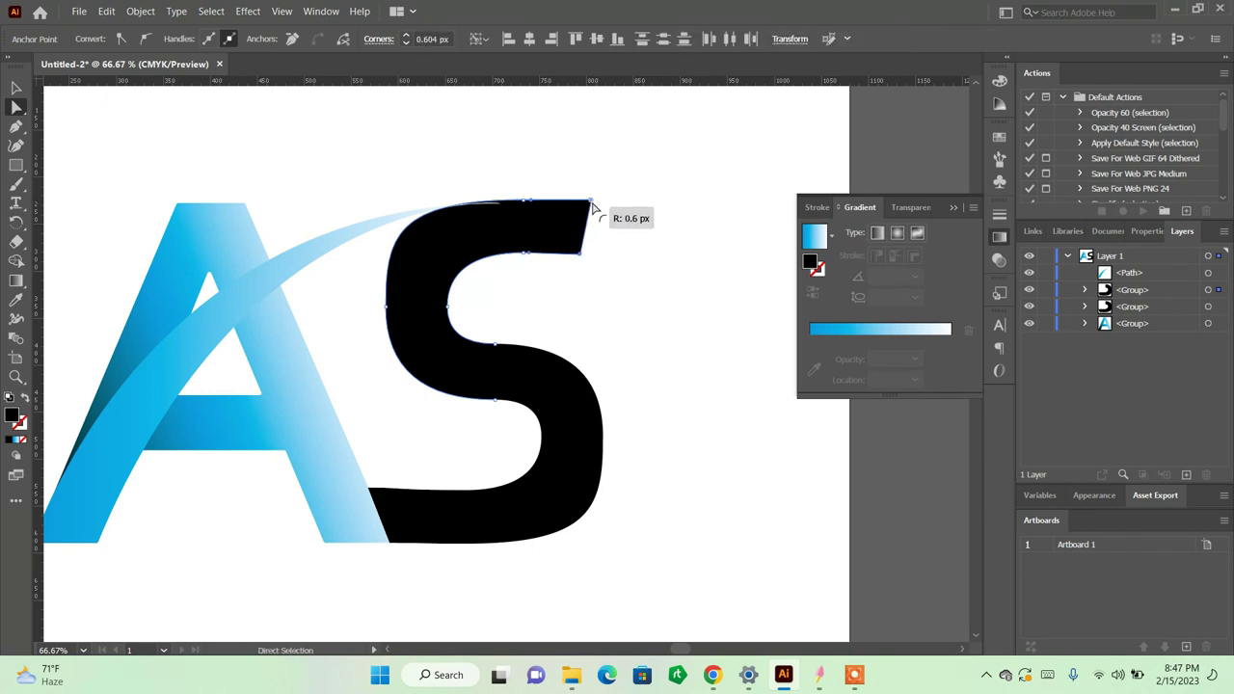
pyautogui.click(648, 255)
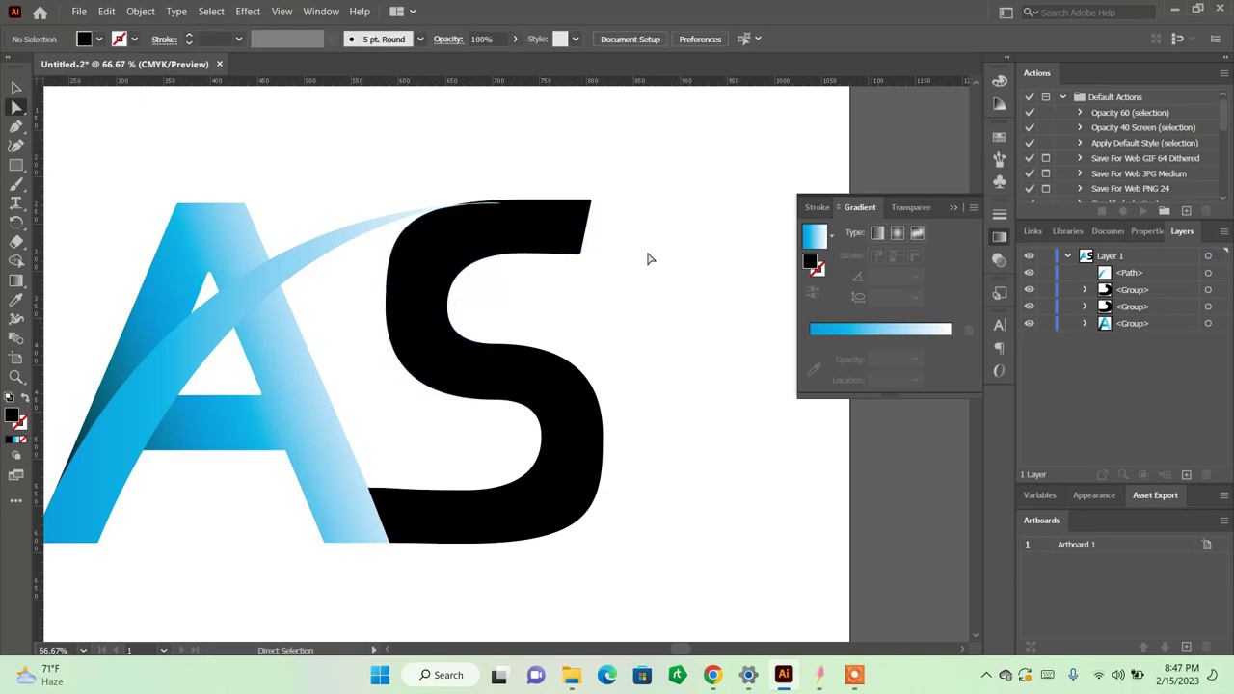
pyautogui.hotkey('ctrl', '-')
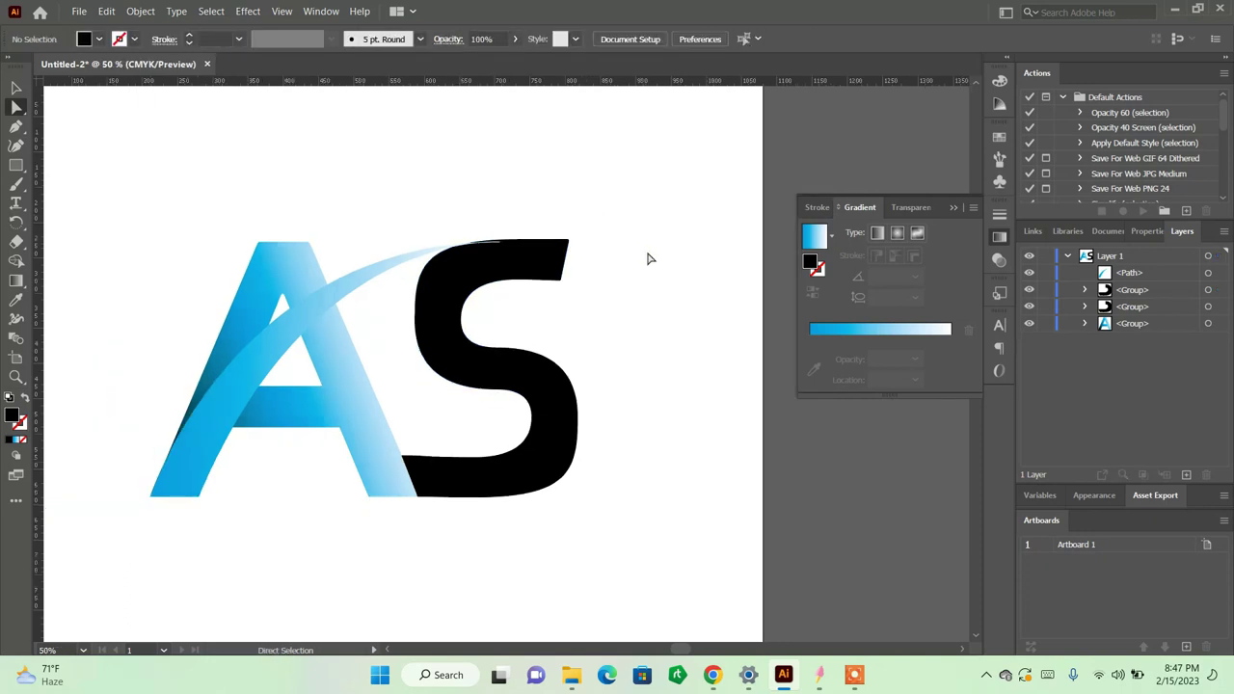
# Step: Select both the lower and upper parts of the S
pyautogui.press('v')
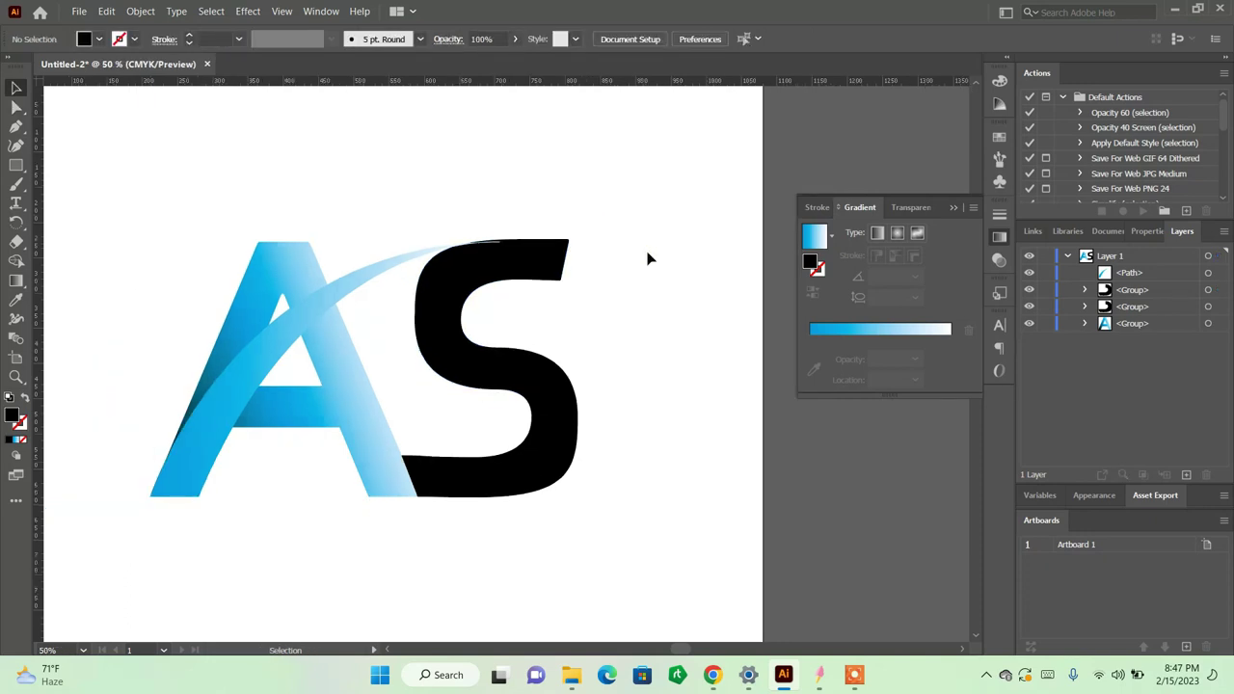
pyautogui.click(545, 379)
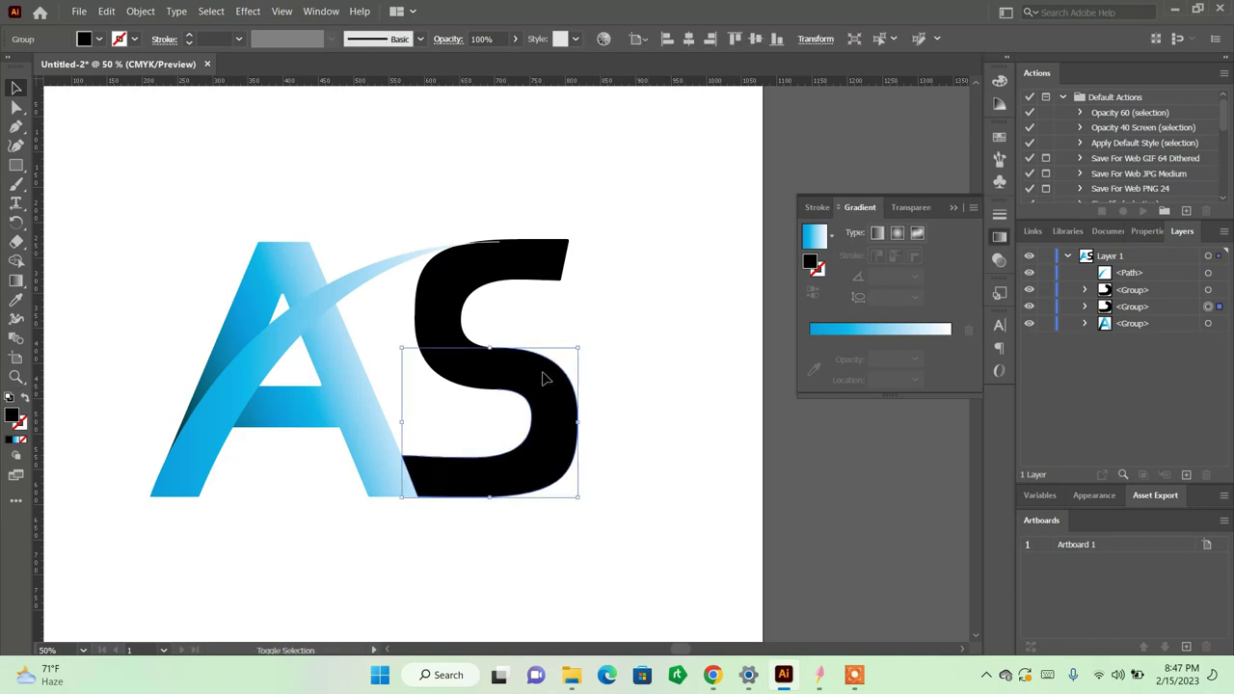
pyautogui.keyDown('shift'); pyautogui.click(446, 298); pyautogui.keyUp('shift')
# Step: Group the S parts, nudge the group left toward the A, and move it below the A in Layers
pyautogui.hotkey('ctrl', 'g')
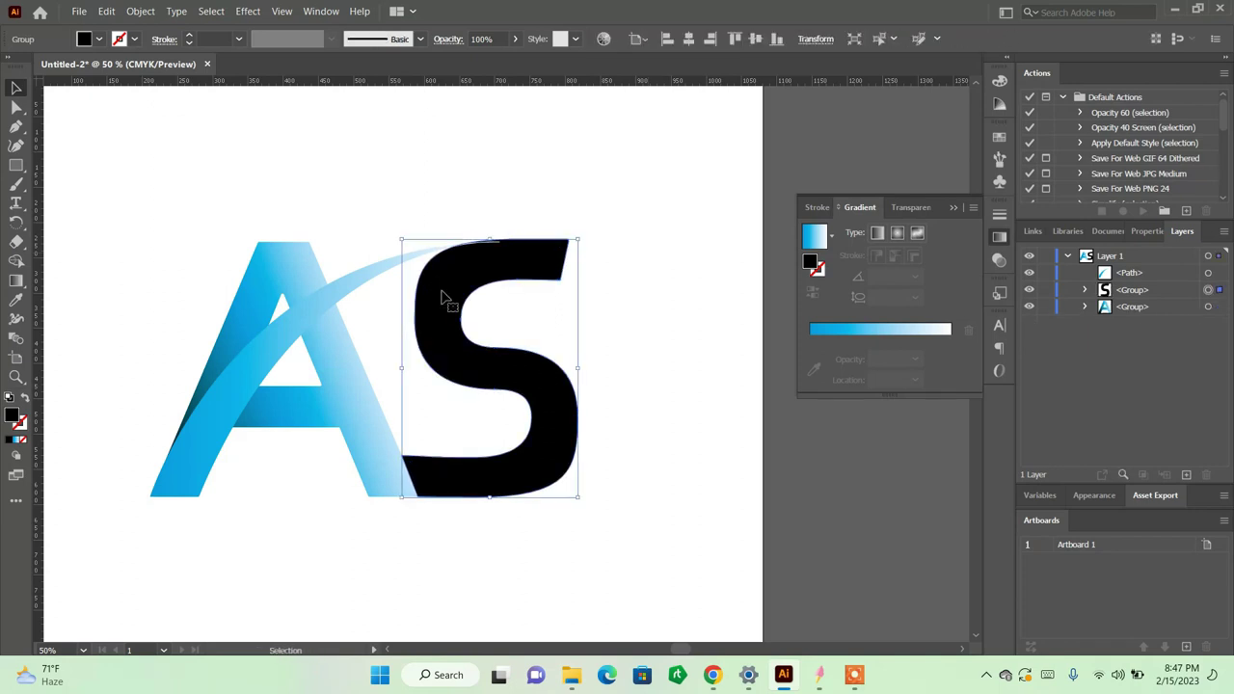
pyautogui.hotkey('shift', 'Left')
pyautogui.hotkey('shift', 'Left')
pyautogui.hotkey('shift', 'Left')
pyautogui.hotkey('shift', 'Left')
pyautogui.hotkey('shift', 'Left')
pyautogui.hotkey('shift', 'Left')
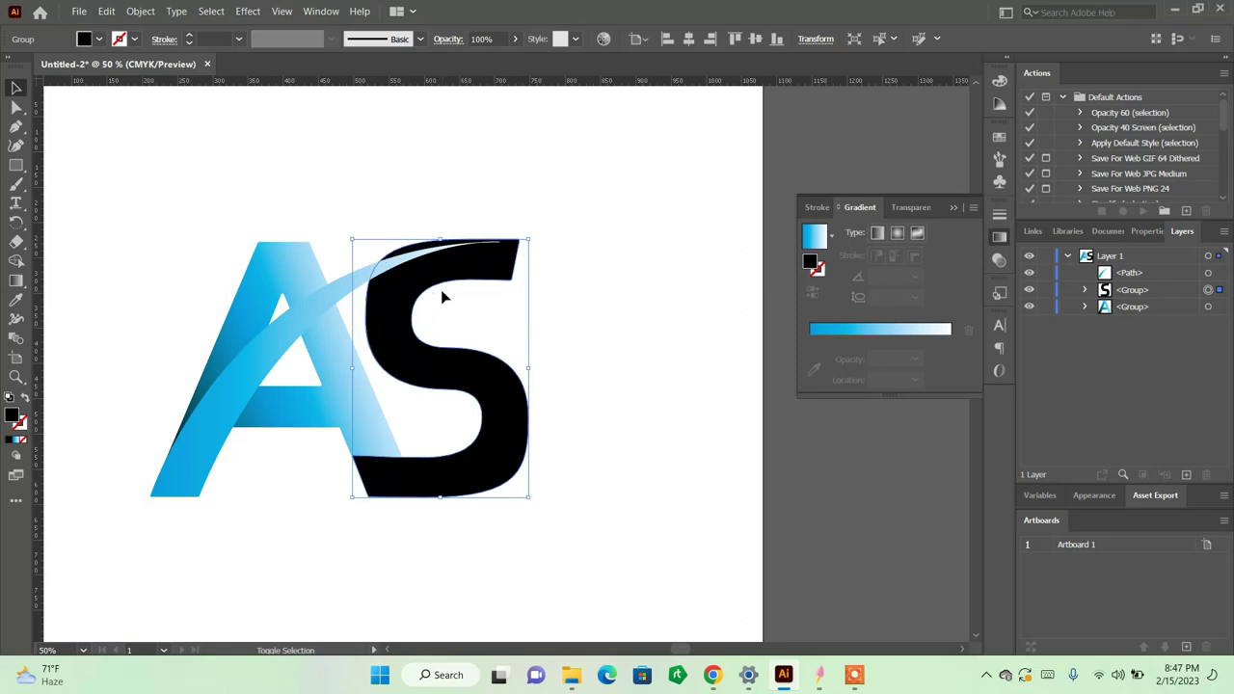
pyautogui.hotkey('shift', 'Right')
pyautogui.hotkey('shift', 'Right')
pyautogui.hotkey('shift', 'Left')
pyautogui.hotkey('shift', 'Left')
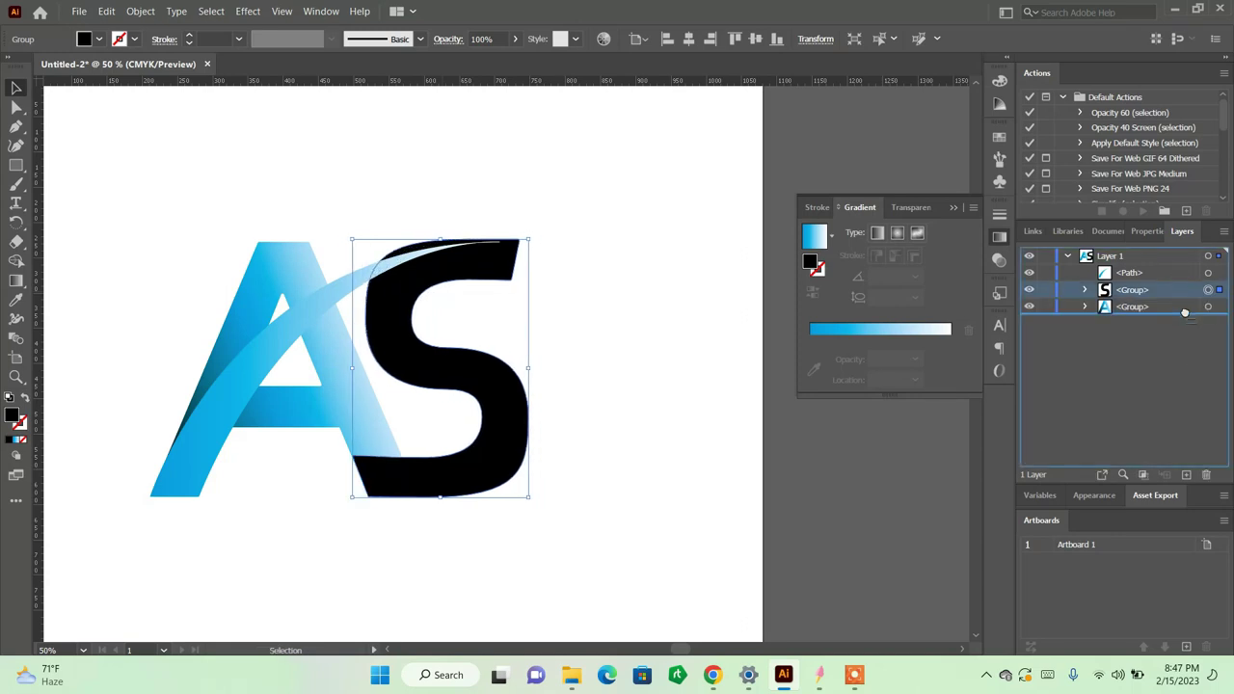
pyautogui.moveTo(1182, 292); pyautogui.dragTo(1188, 315)
# Step: Check the swoosh selection, then reselect the S group
pyautogui.click(675, 392)
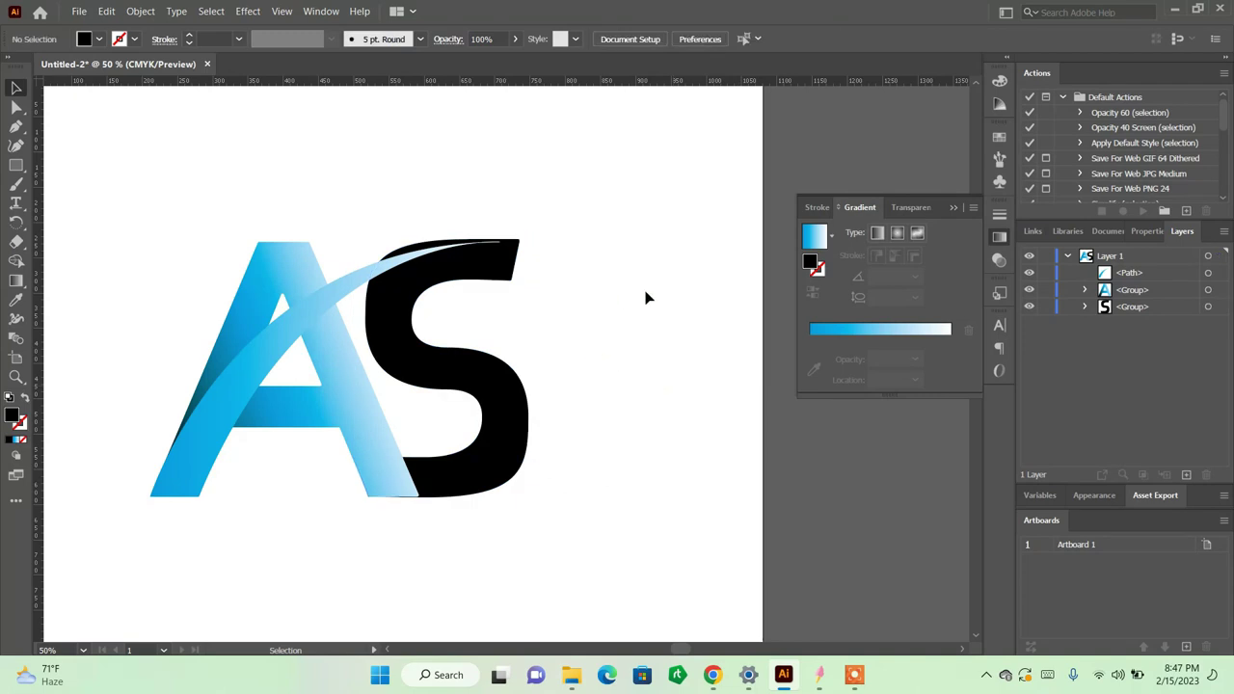
pyautogui.click(498, 248)
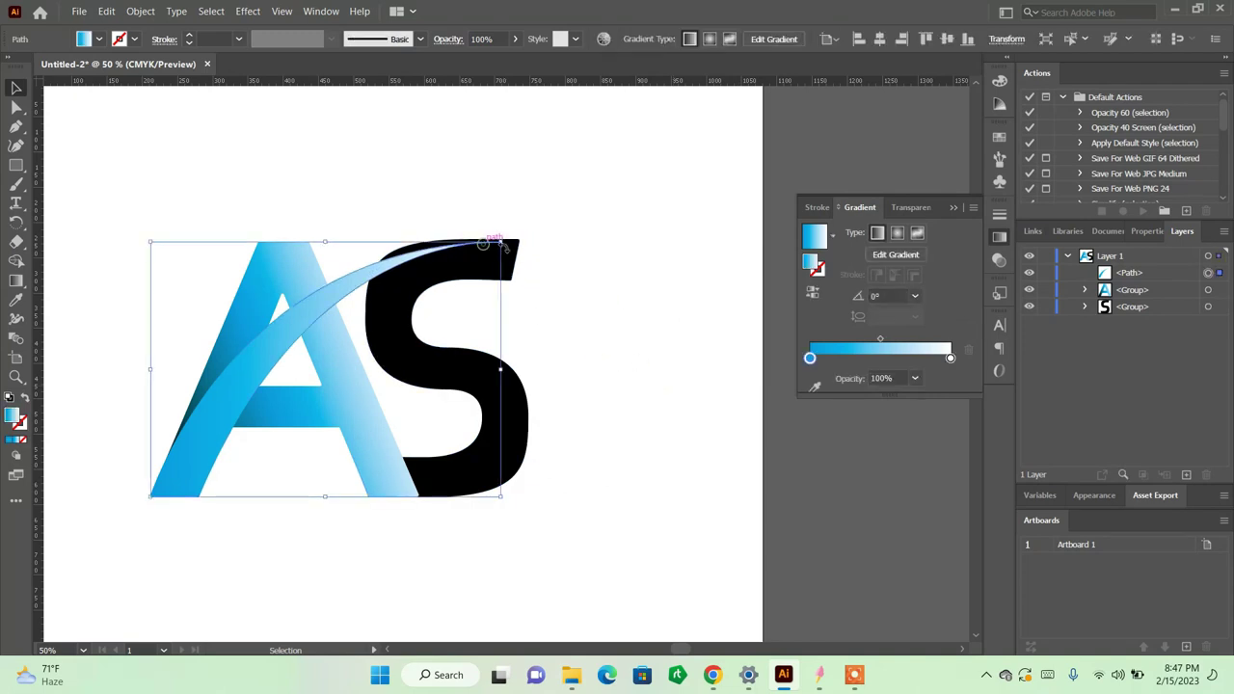
pyautogui.click(625, 301)
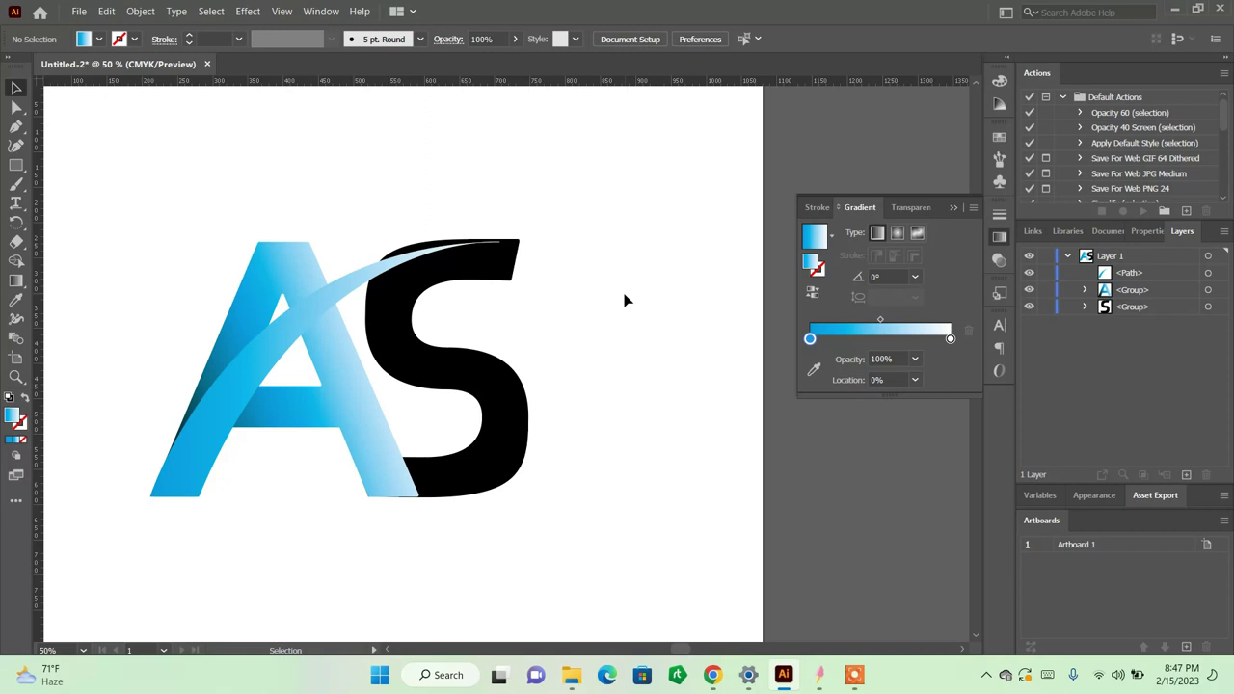
pyautogui.click(498, 392)
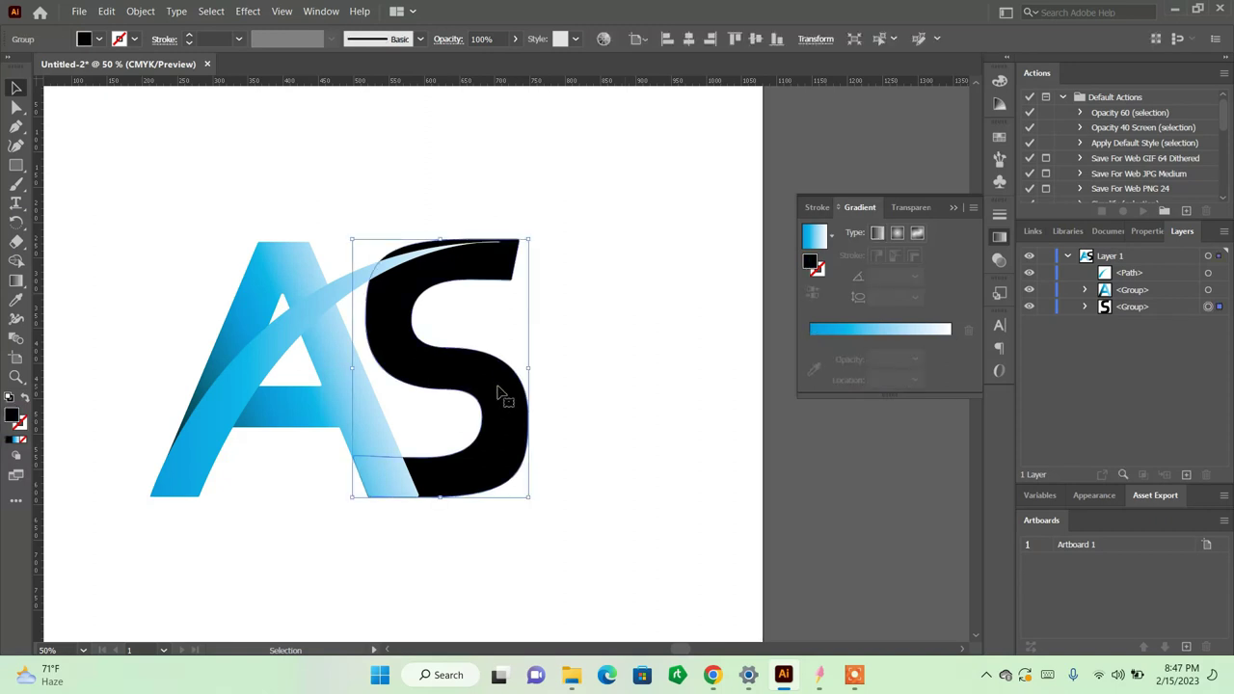
# Step: Try sampling the A's blue gradient onto the S, then undo back to black fill
pyautogui.press('i')
pyautogui.click(287, 268)
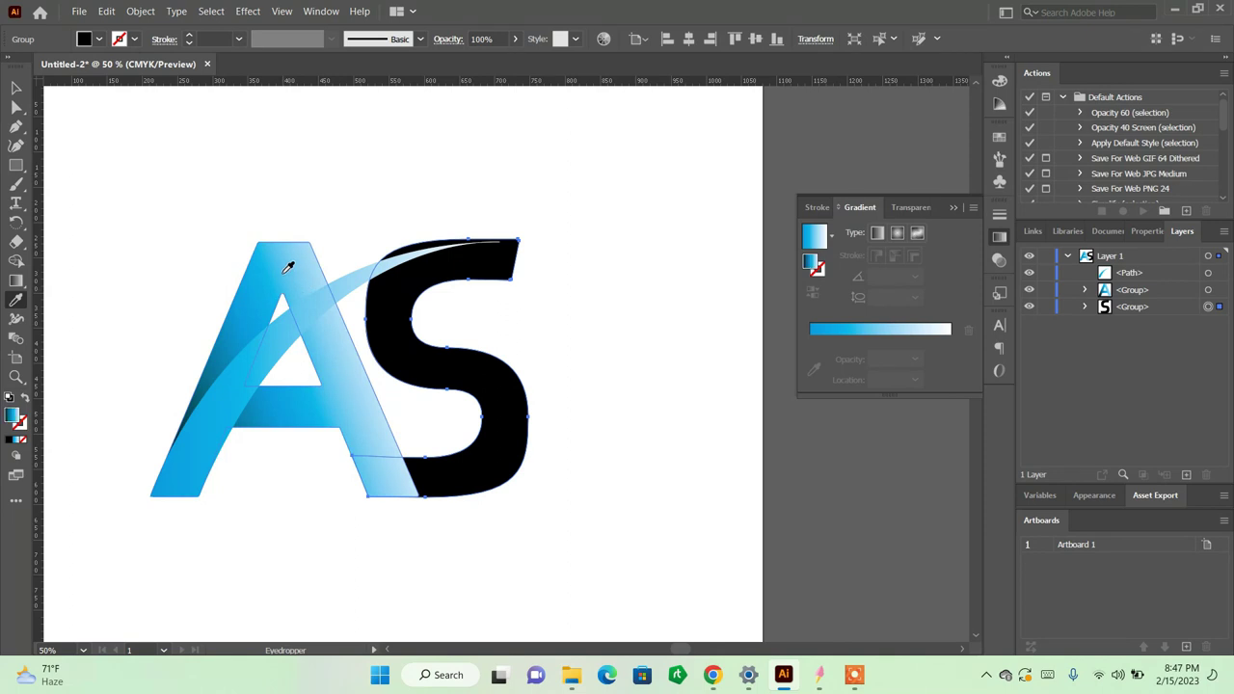
pyautogui.press('g')
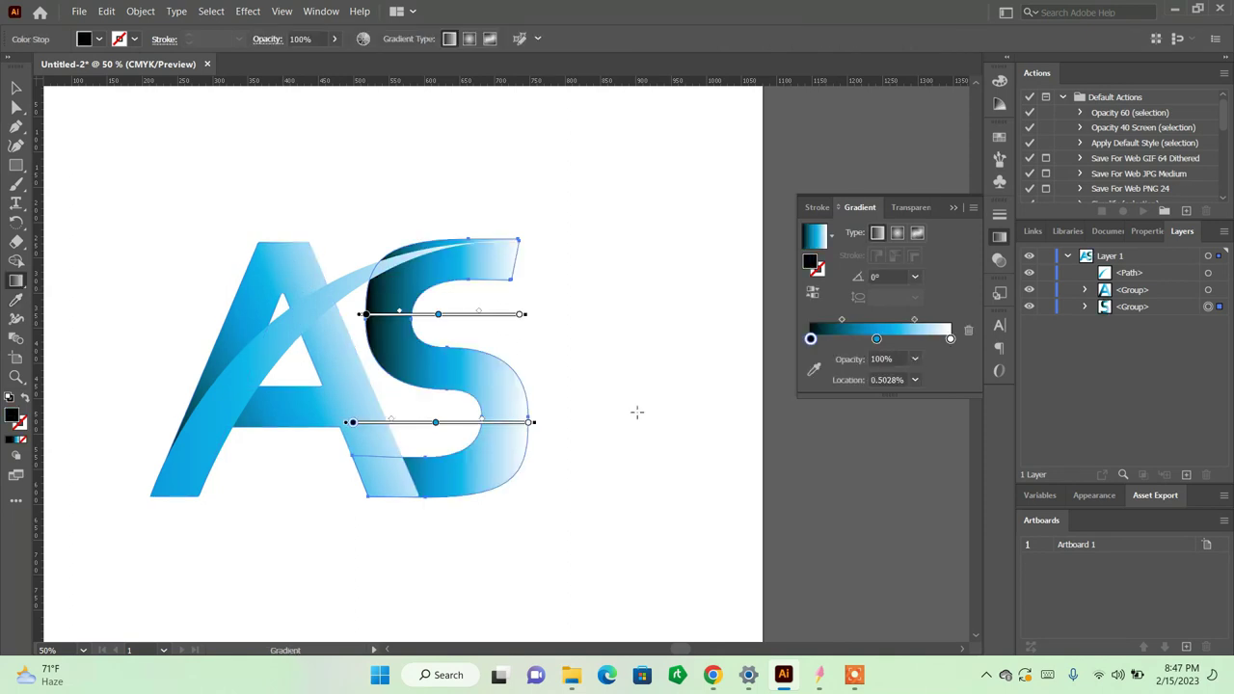
pyautogui.hotkey('ctrl', 'z')
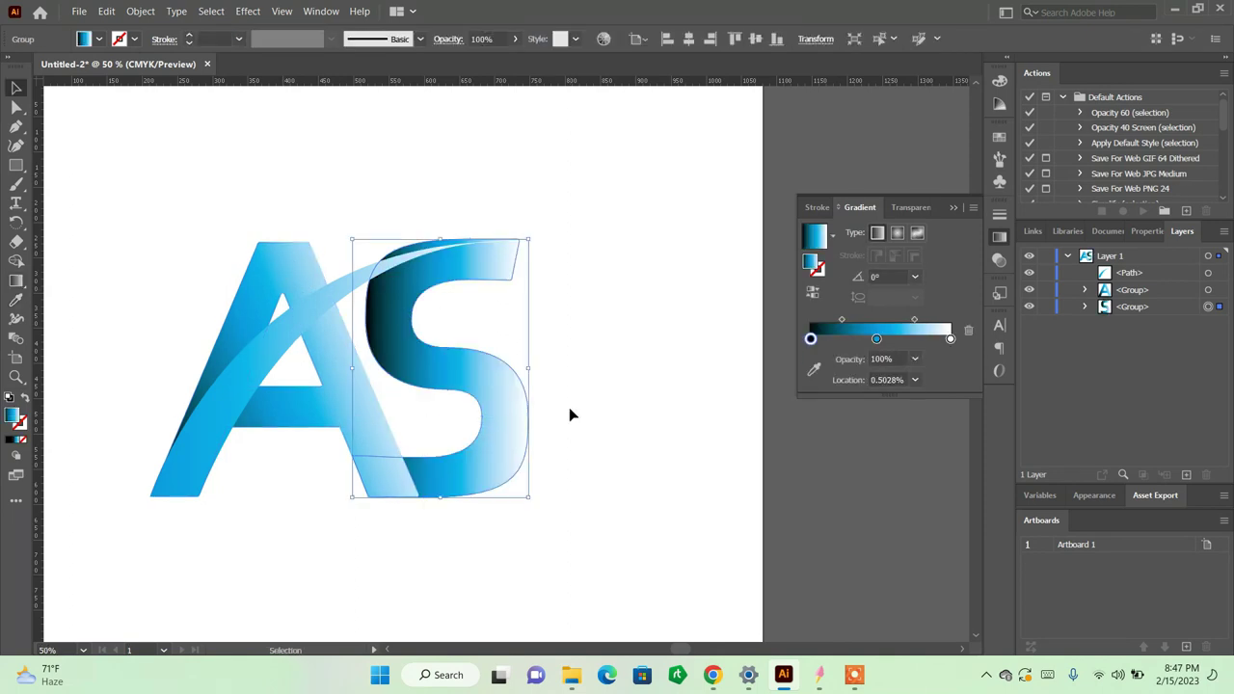
pyautogui.hotkey('ctrl', 'z')
pyautogui.hotkey('ctrl', 'z')
pyautogui.click(666, 426)
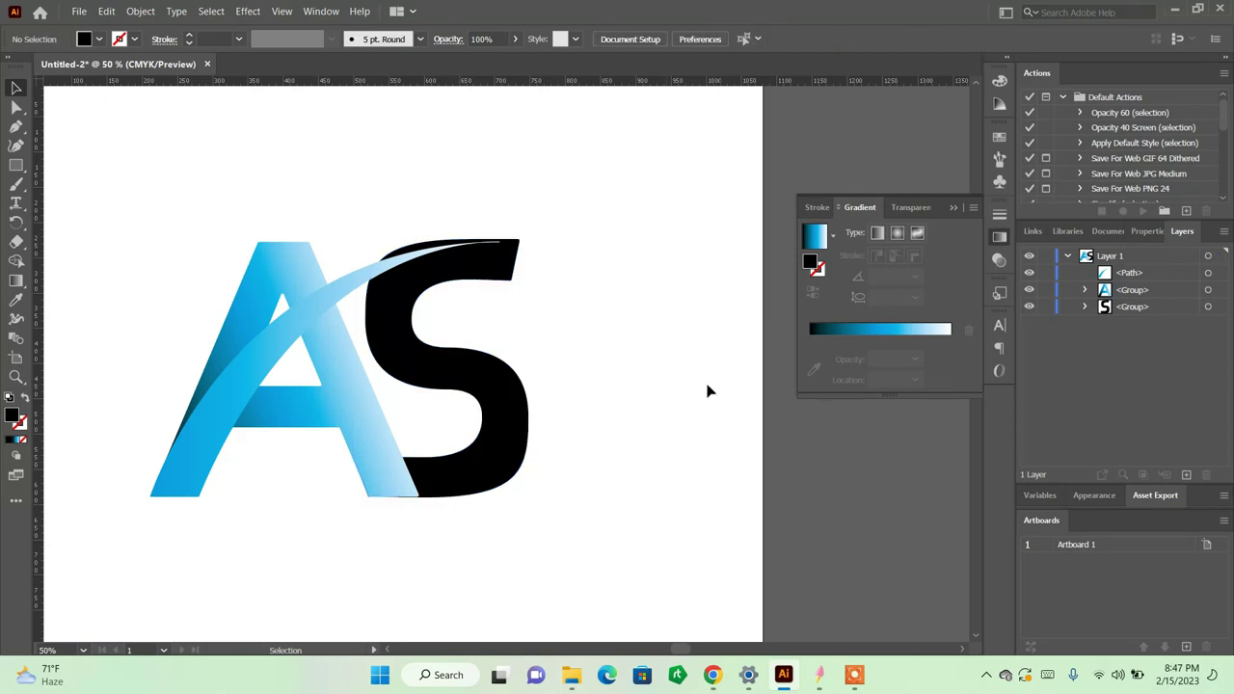
pyautogui.click(499, 394)
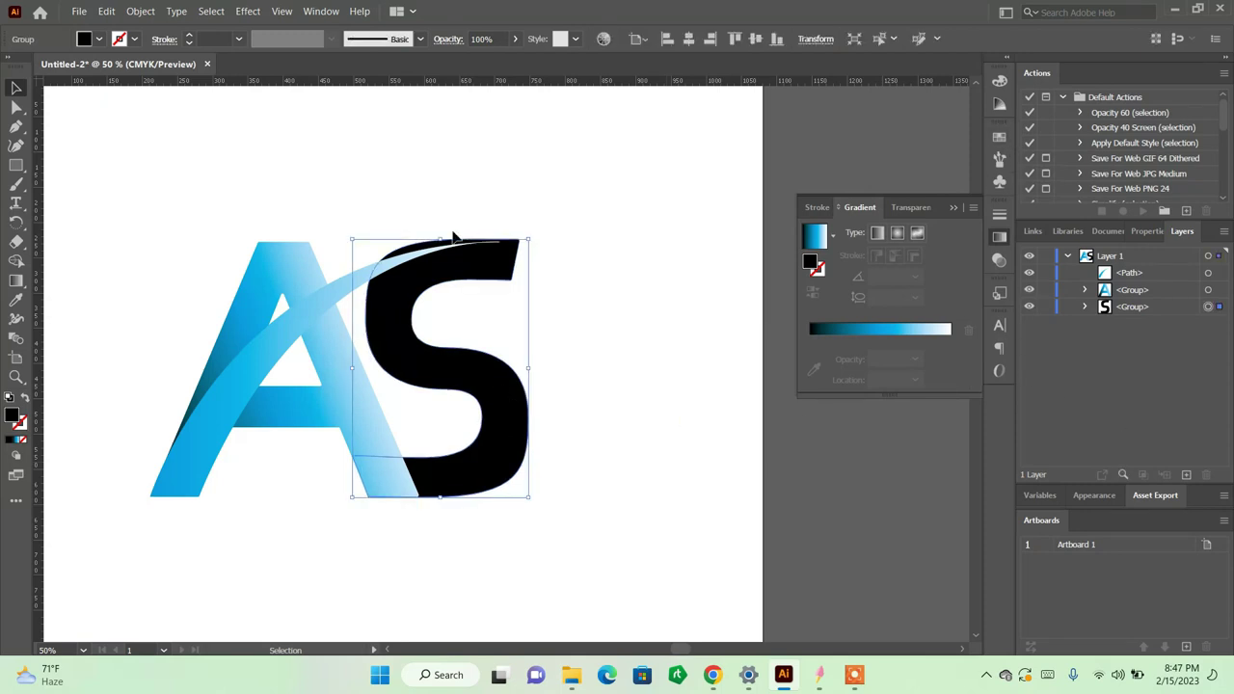
# Step: Merge the two black S pieces into one shape with Shape Builder
pyautogui.hotkey('shift', 'm')
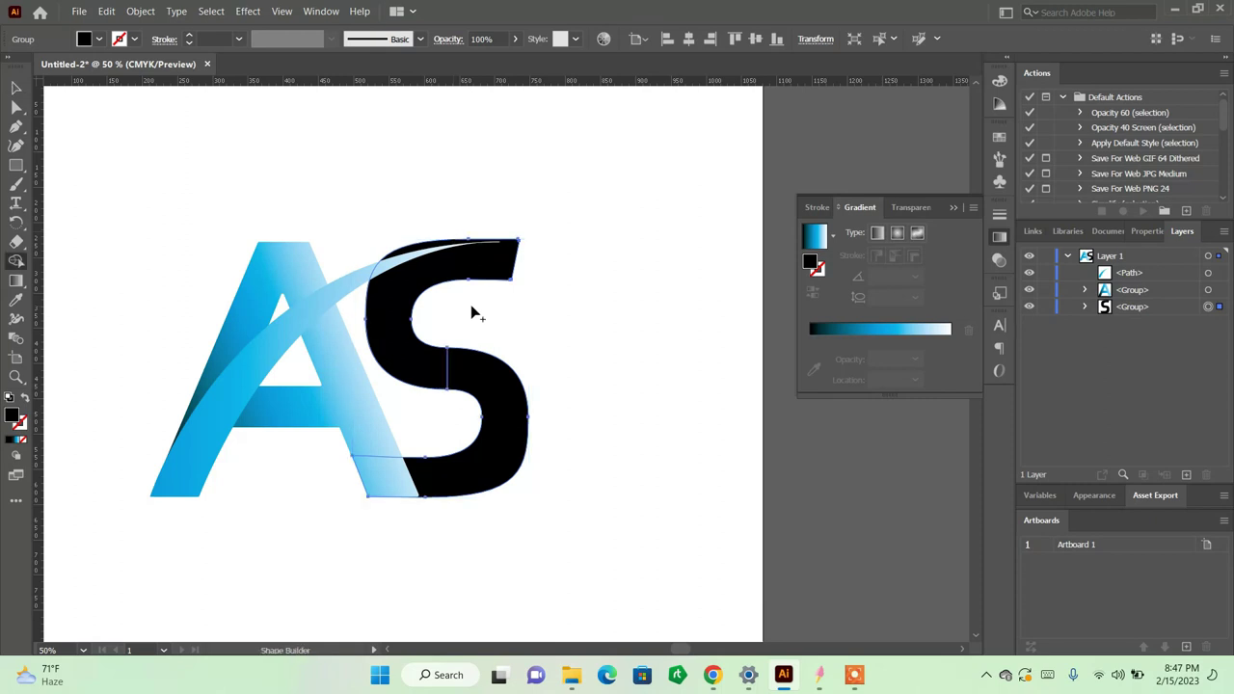
pyautogui.moveTo(413, 358); pyautogui.dragTo(485, 377)
pyautogui.press('v')
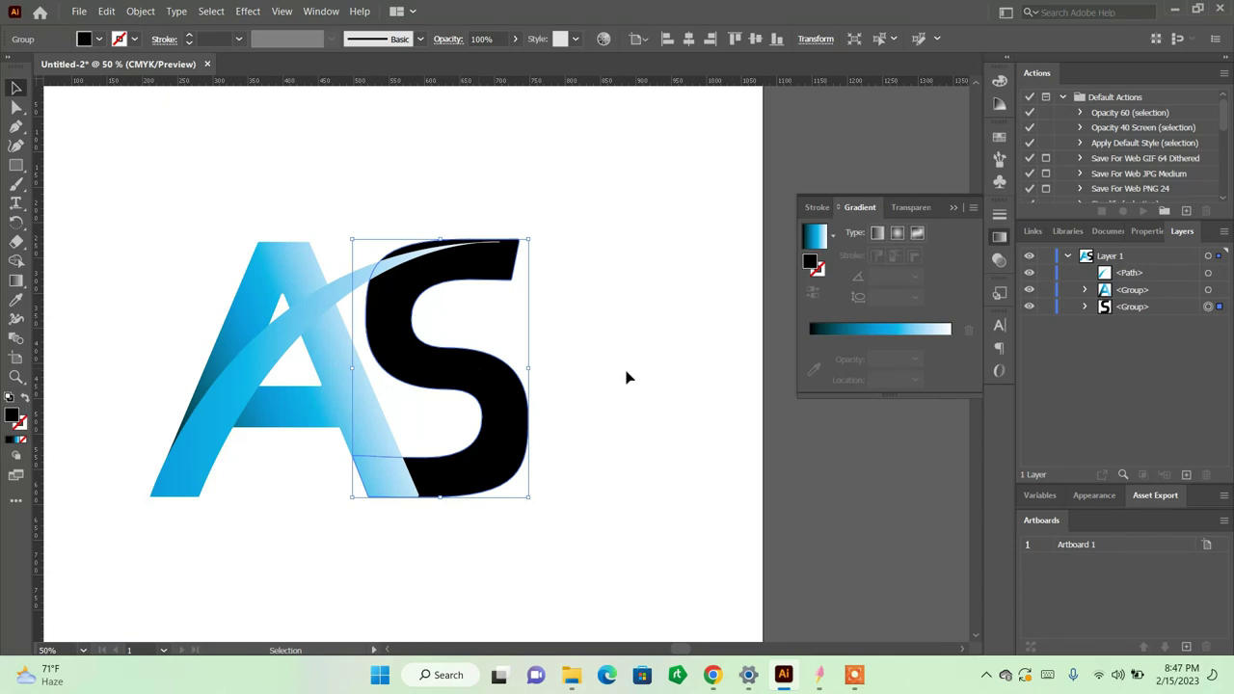
pyautogui.click(627, 376)
pyautogui.click(459, 366)
# Step: Fill the S with the blue gradient angled about 37°, darkest toward its lower tail
pyautogui.press('g')
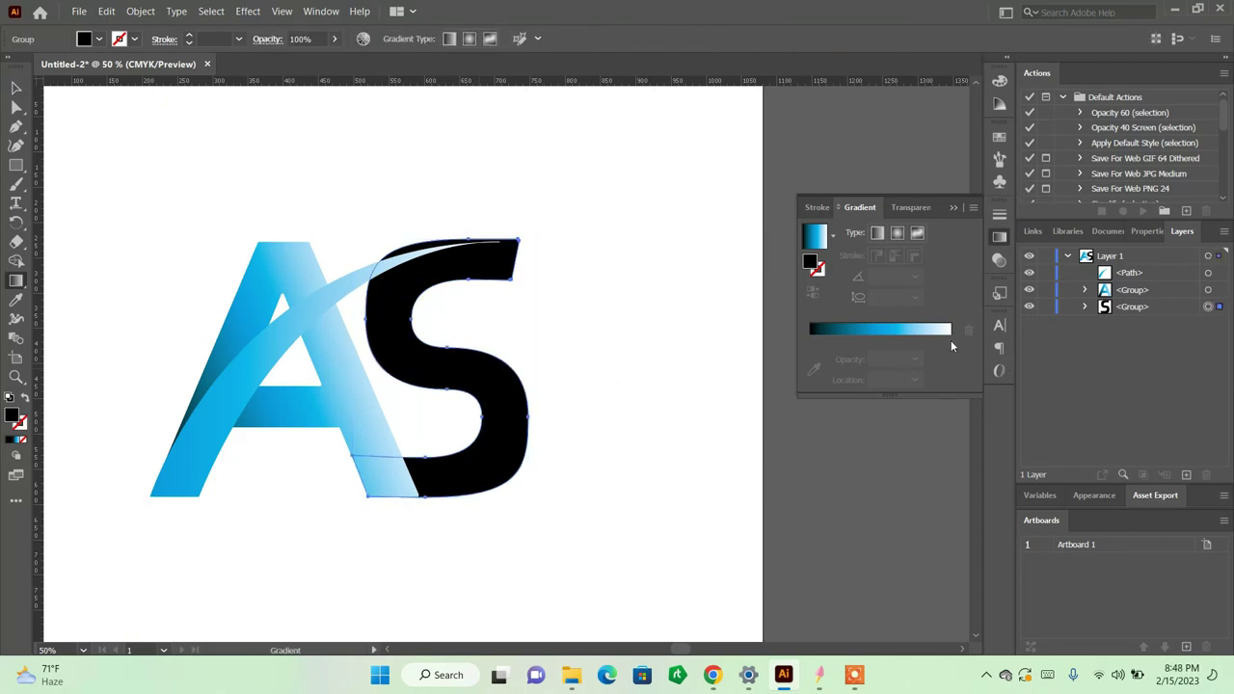
pyautogui.click(906, 333)
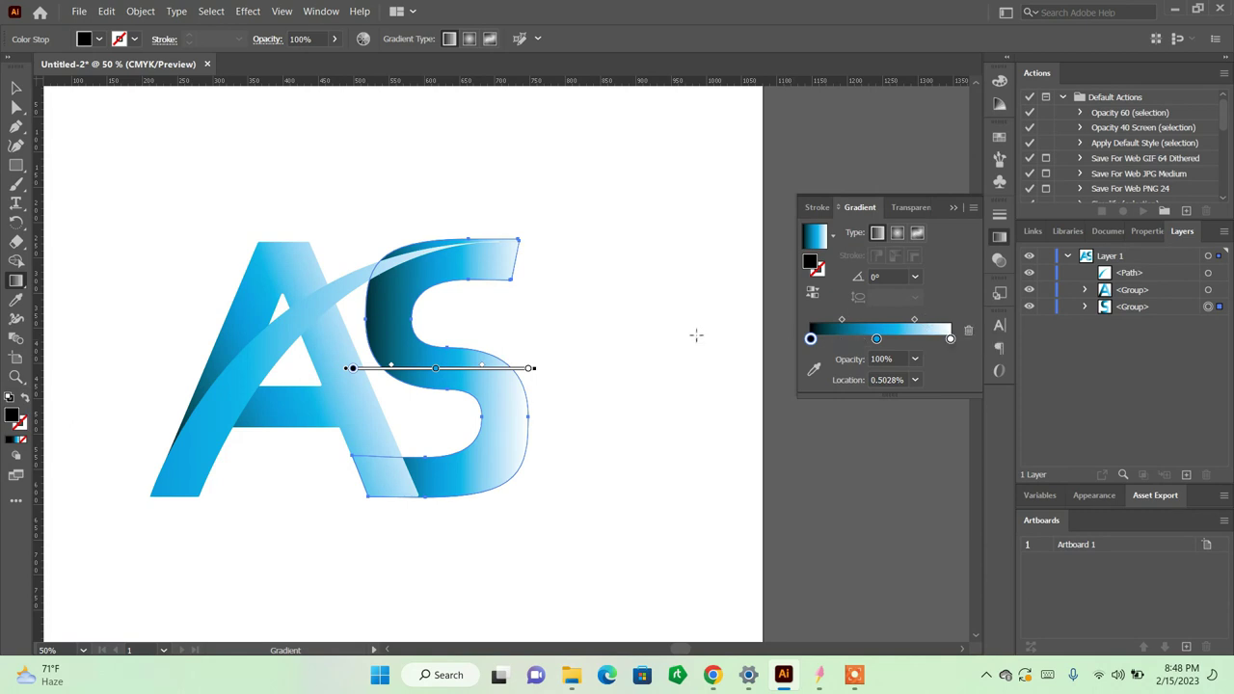
pyautogui.moveTo(538, 367); pyautogui.dragTo(540, 264)
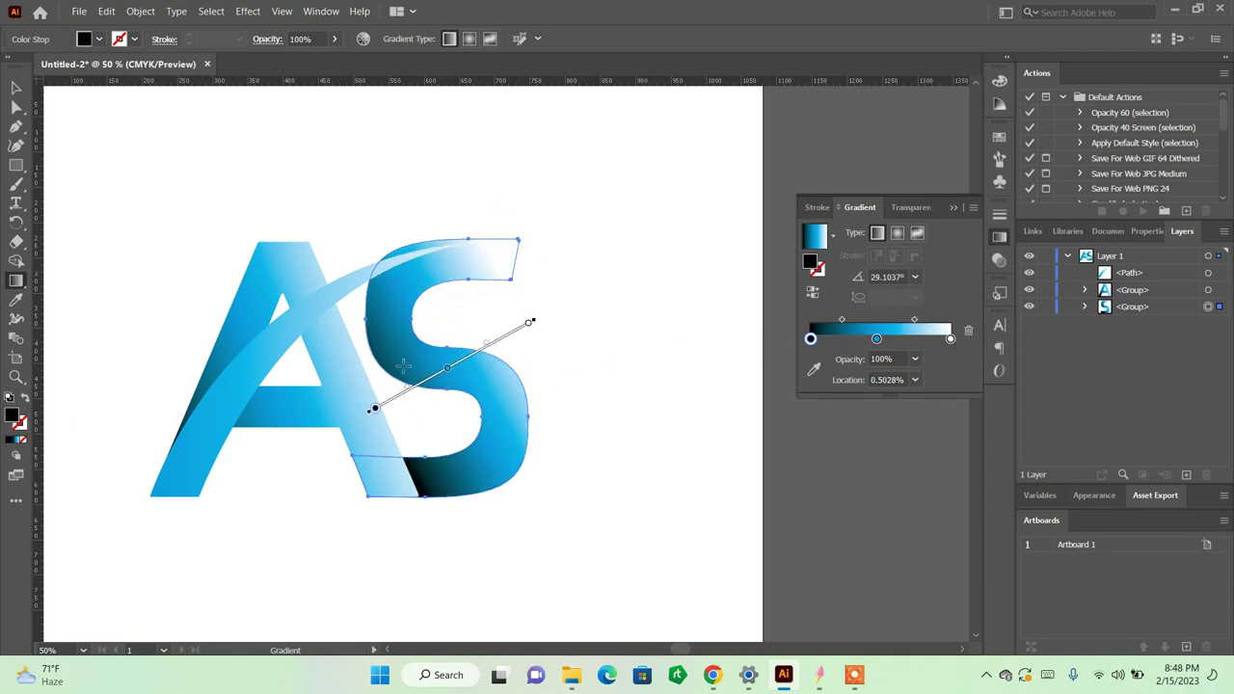
pyautogui.moveTo(396, 401); pyautogui.dragTo(382, 407)
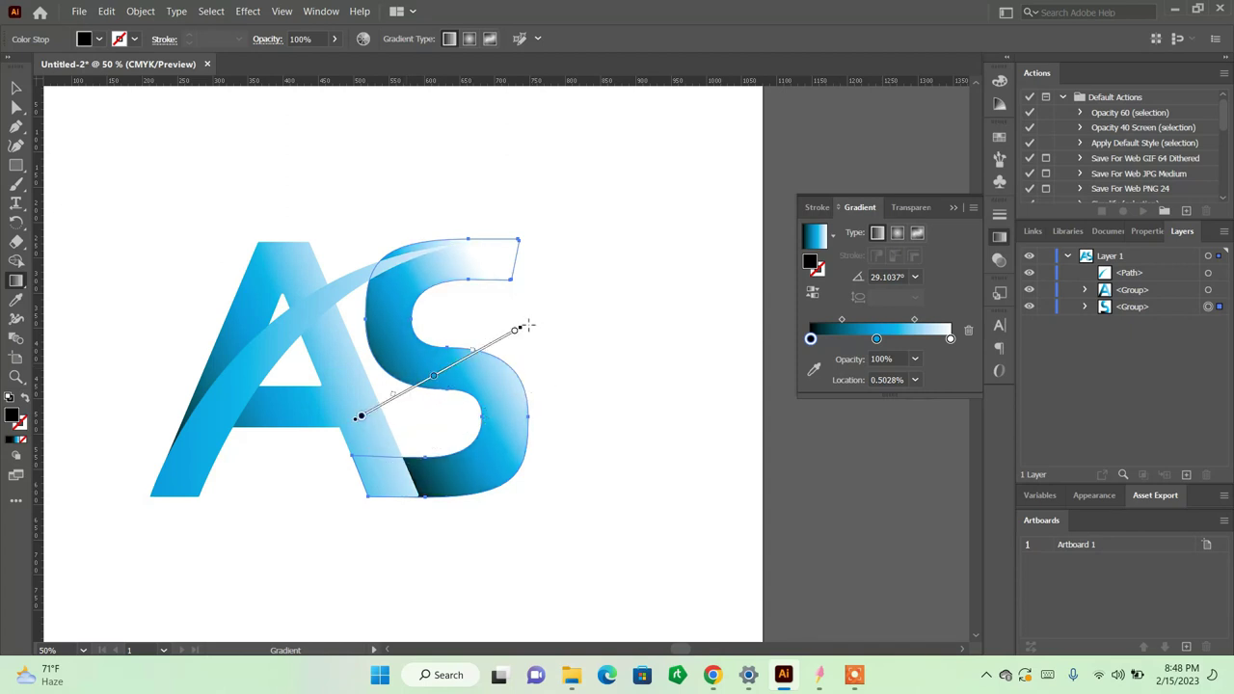
pyautogui.moveTo(526, 324)
pyautogui.mouseDown()
pyautogui.moveTo(547, 364)
pyautogui.moveTo(517, 299)
pyautogui.mouseUp()
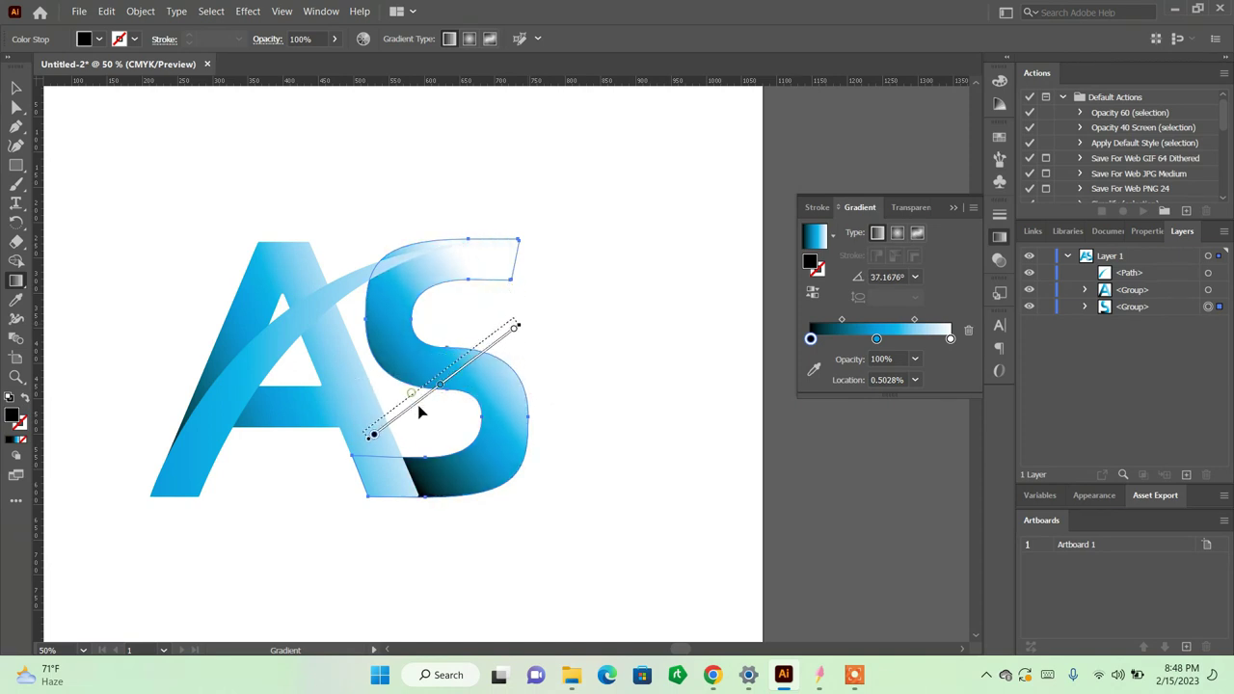
pyautogui.moveTo(389, 410); pyautogui.dragTo(376, 427)
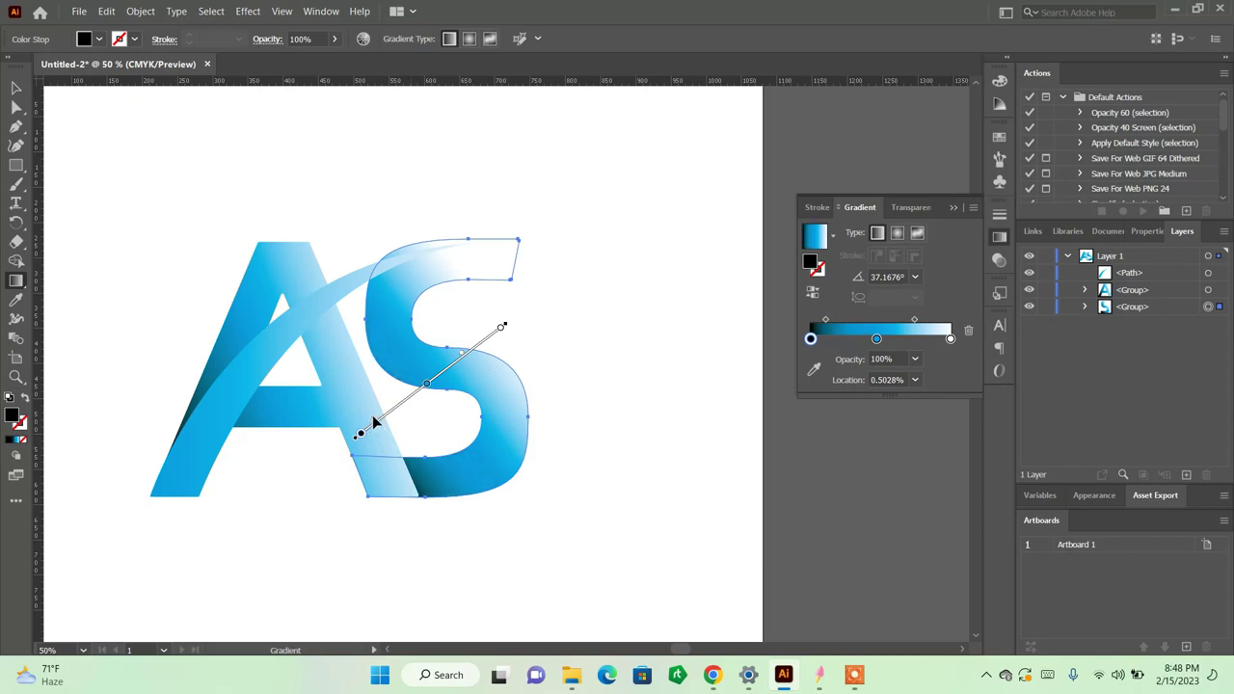
pyautogui.moveTo(375, 429); pyautogui.dragTo(369, 433)
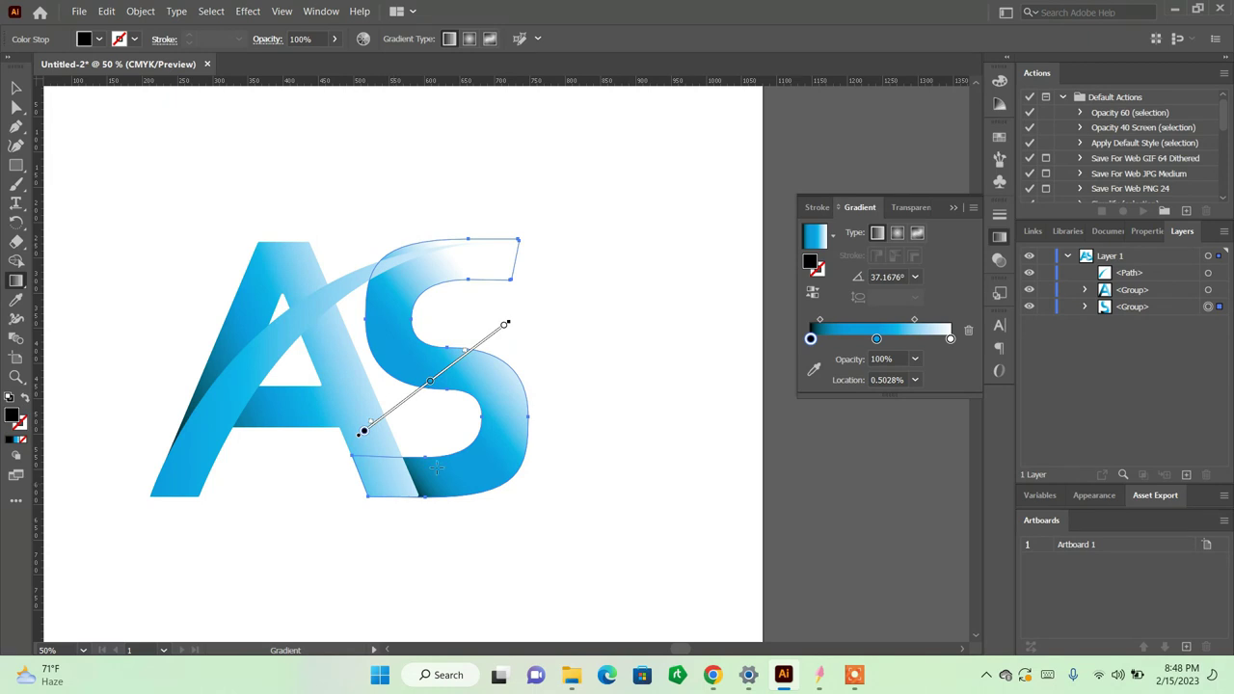
# Step: Try moving the gradient midpoint further right, undo it, and deselect the S
pyautogui.press('v')
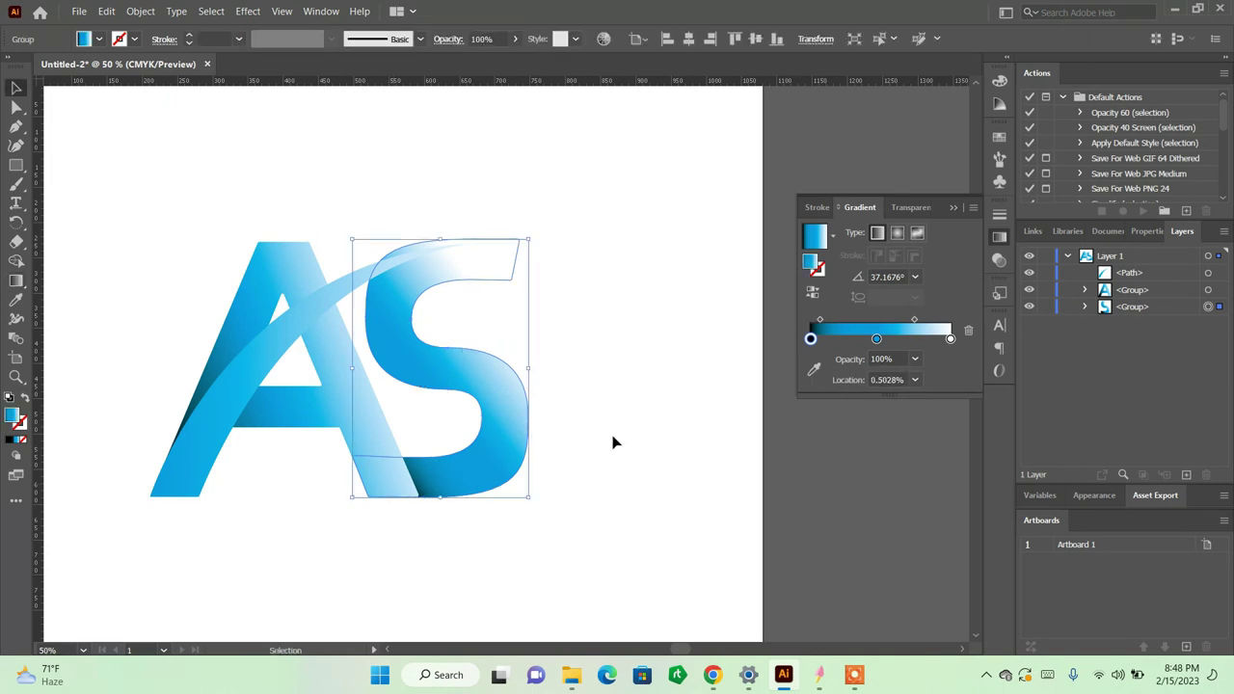
pyautogui.moveTo(916, 322); pyautogui.dragTo(969, 321)
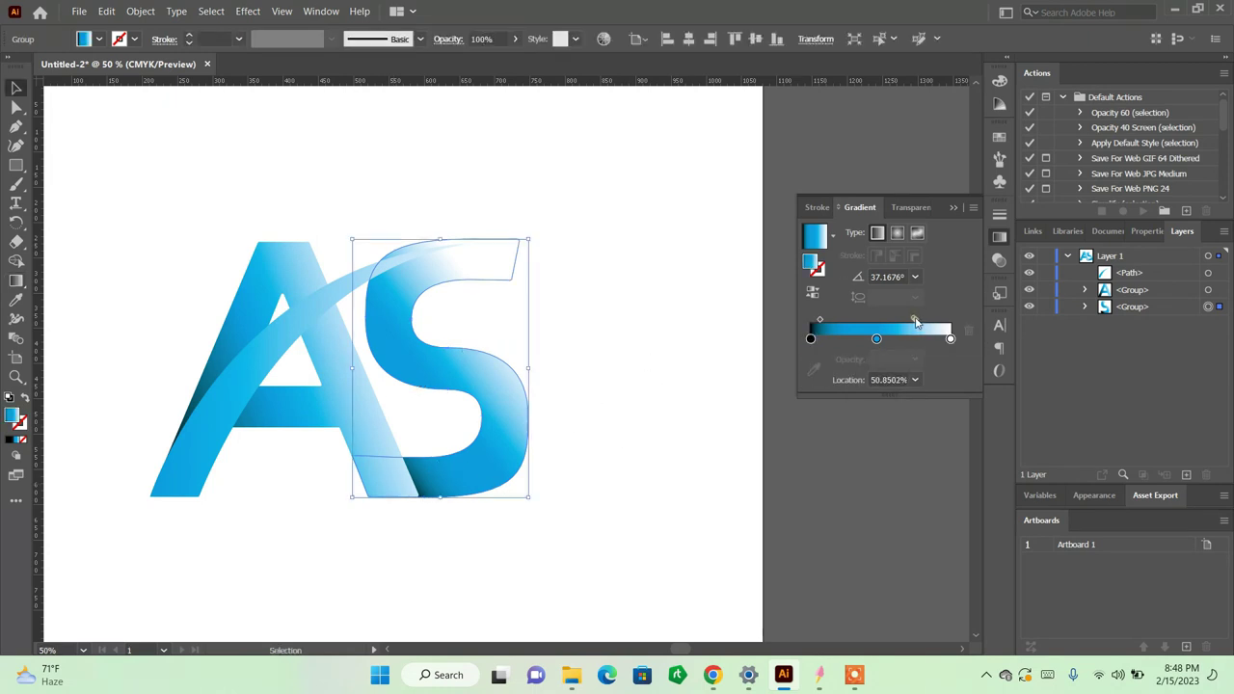
pyautogui.hotkey('ctrl', 'z')
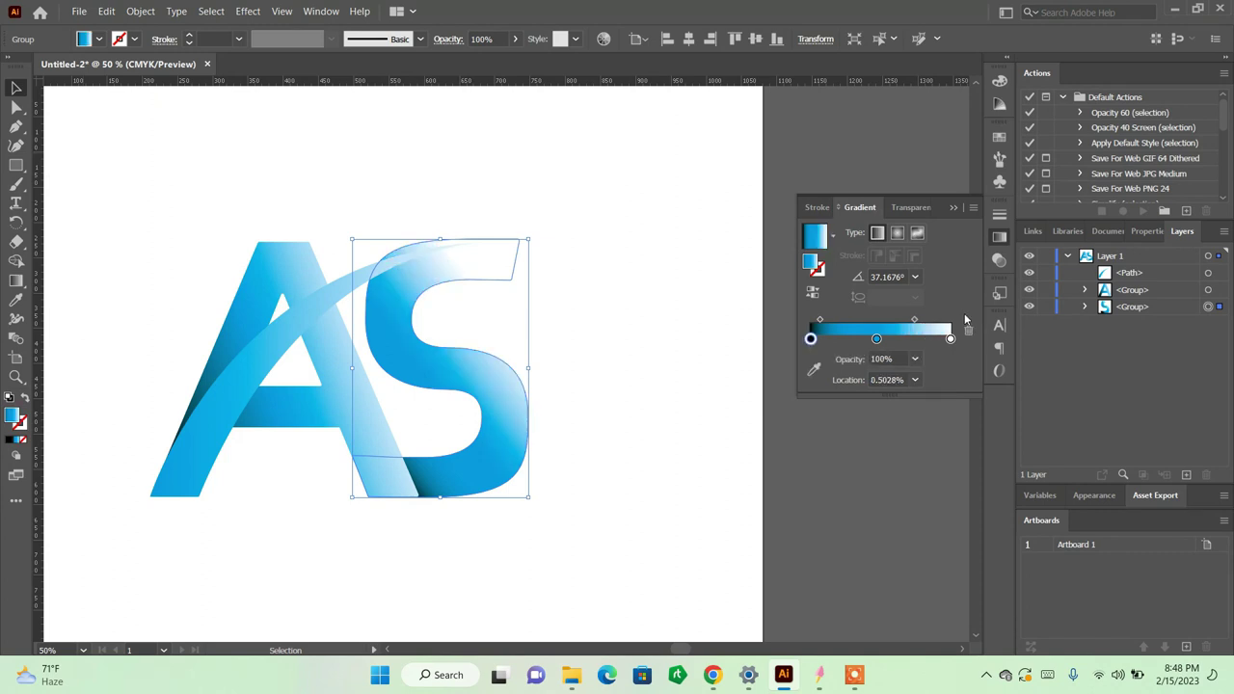
pyautogui.click(618, 347)
# Step: Group the A, swoosh and S into one object
pyautogui.press('-')
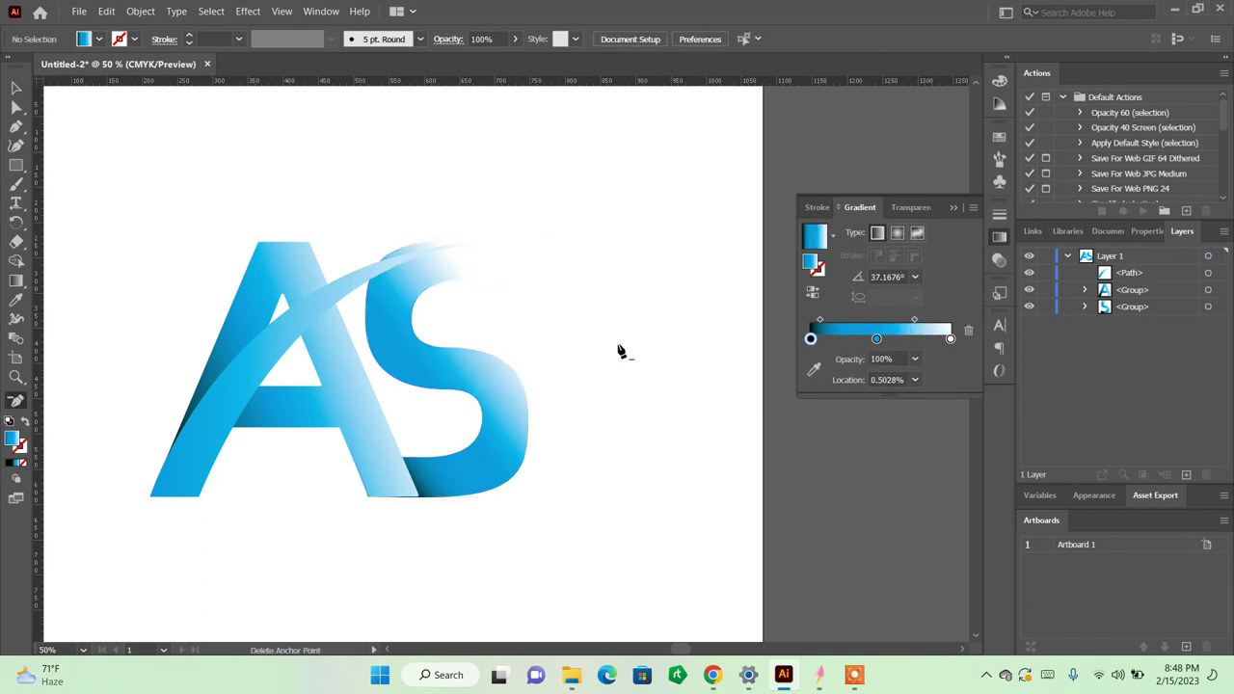
pyautogui.hotkey('ctrl', '0')
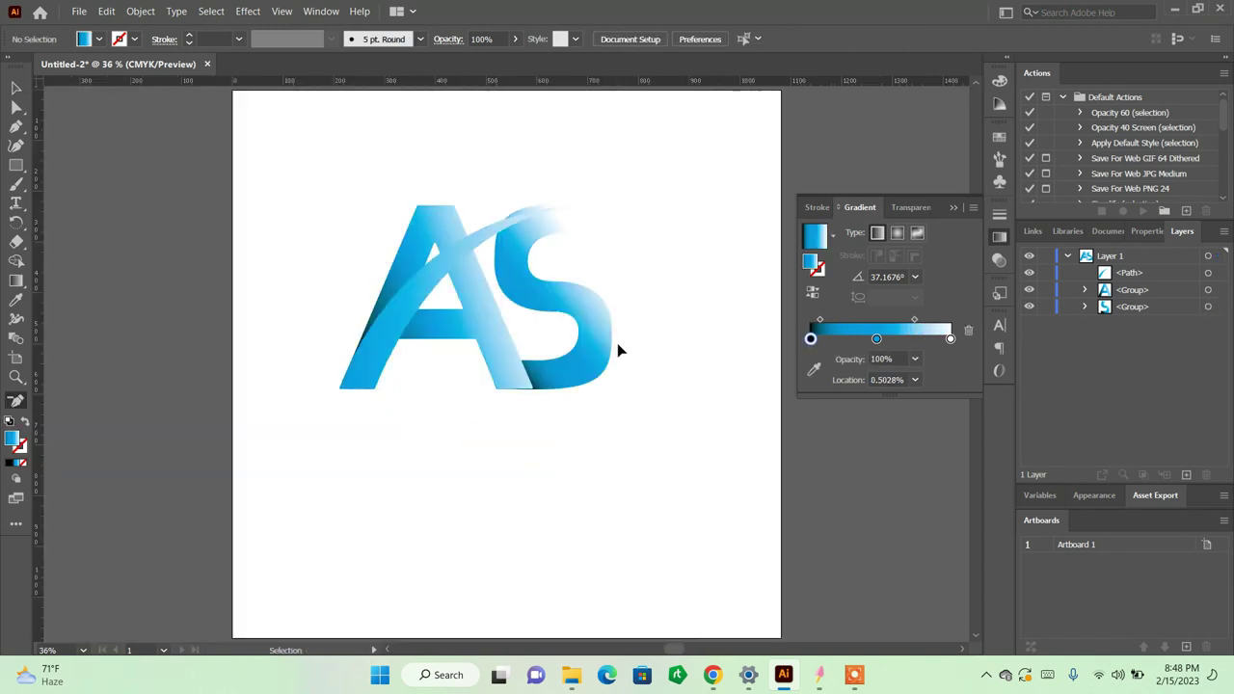
pyautogui.press('v')
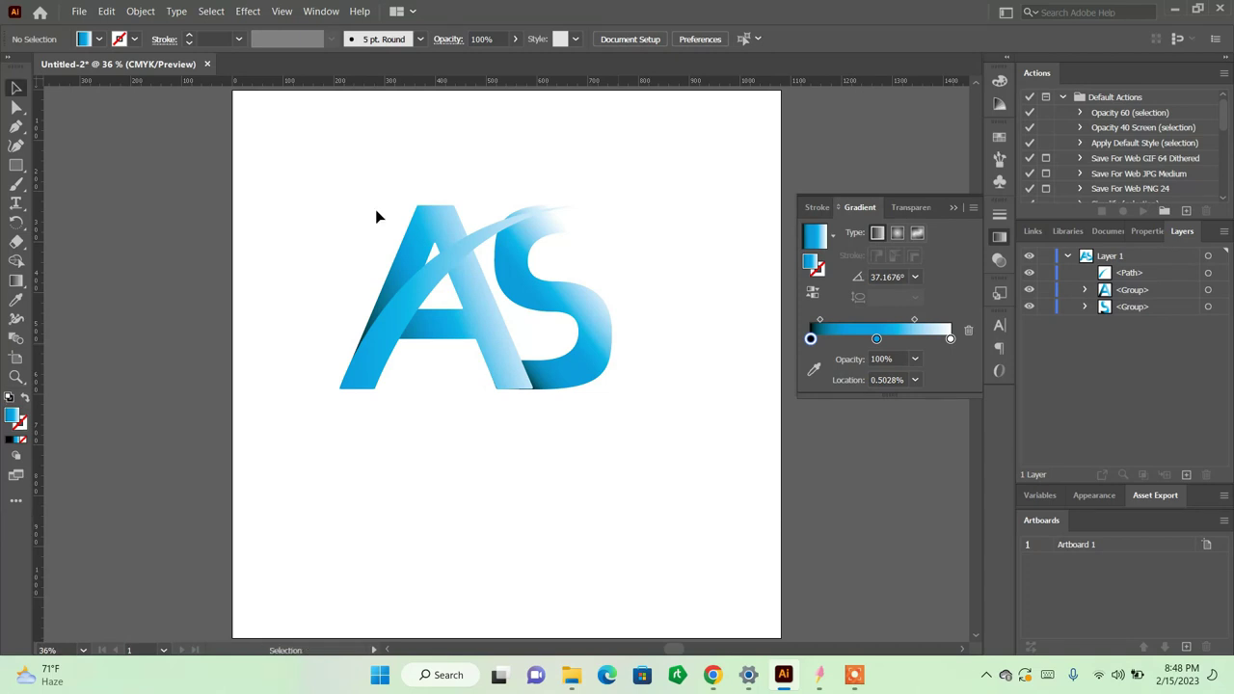
pyautogui.moveTo(341, 181); pyautogui.dragTo(716, 537)
pyautogui.hotkey('ctrl', 'g')
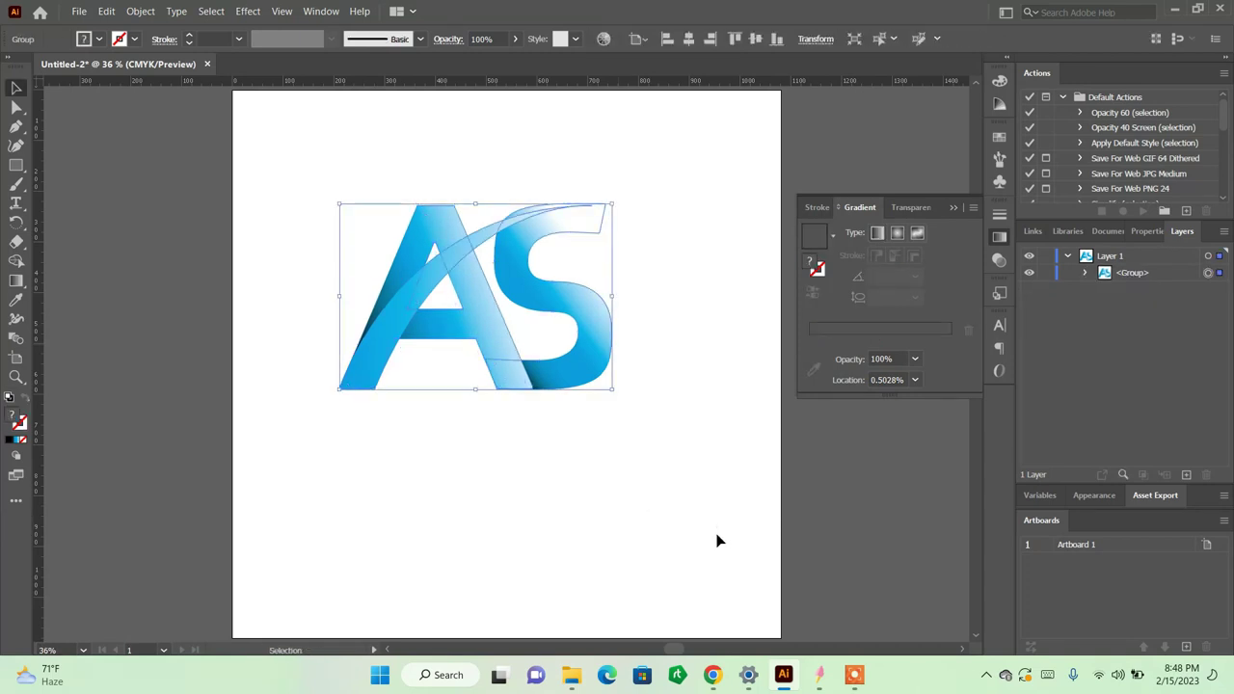
# Step: Centre the grouped logo horizontally and vertically on the artboard
pyautogui.click(689, 38)
pyautogui.click(757, 39)
pyautogui.click(758, 283)
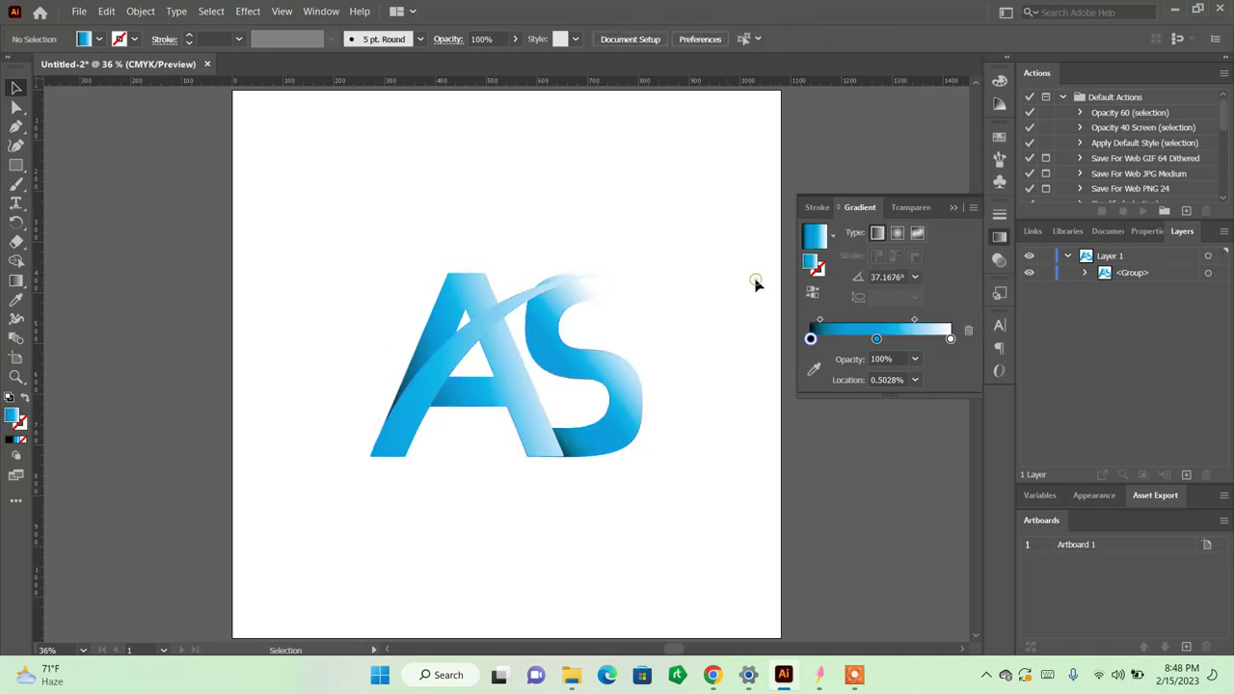
pyautogui.press('m')
pyautogui.hotkey('ctrl', '-')
pyautogui.hotkey('ctrl', '-')
pyautogui.hotkey('ctrl', '-')
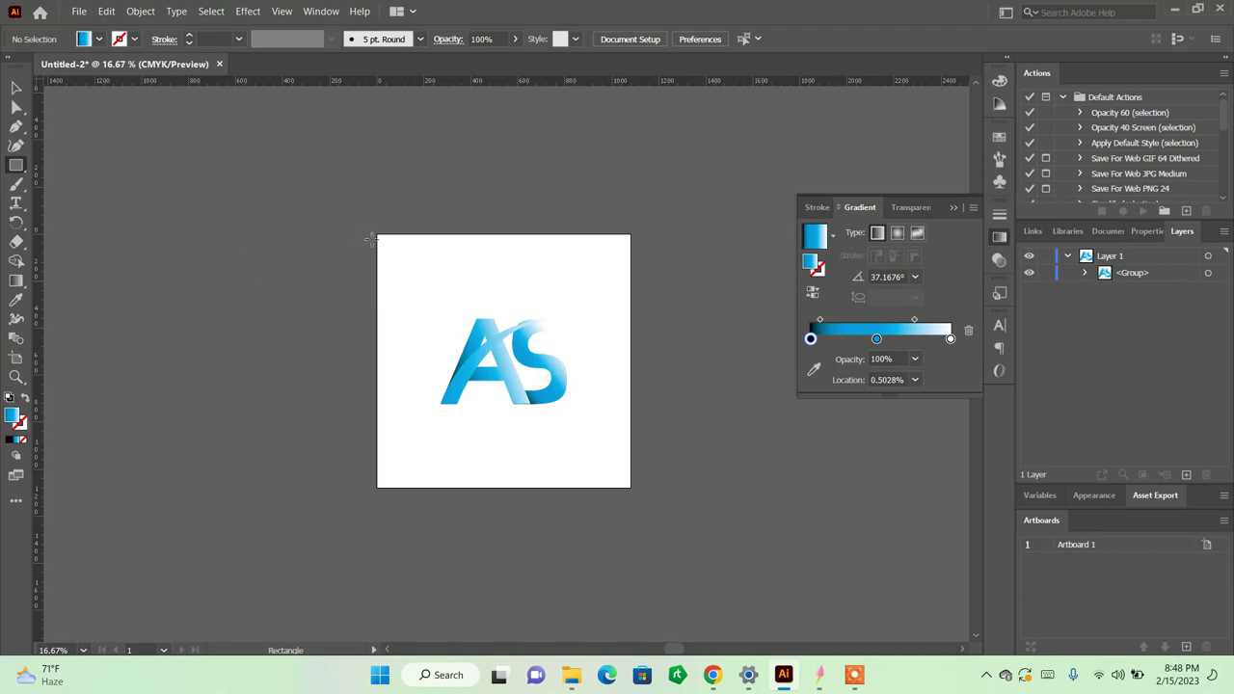
# Step: Draw a black rectangle covering the artboard and send it behind the AS logo
pyautogui.moveTo(377, 235); pyautogui.dragTo(629, 485)
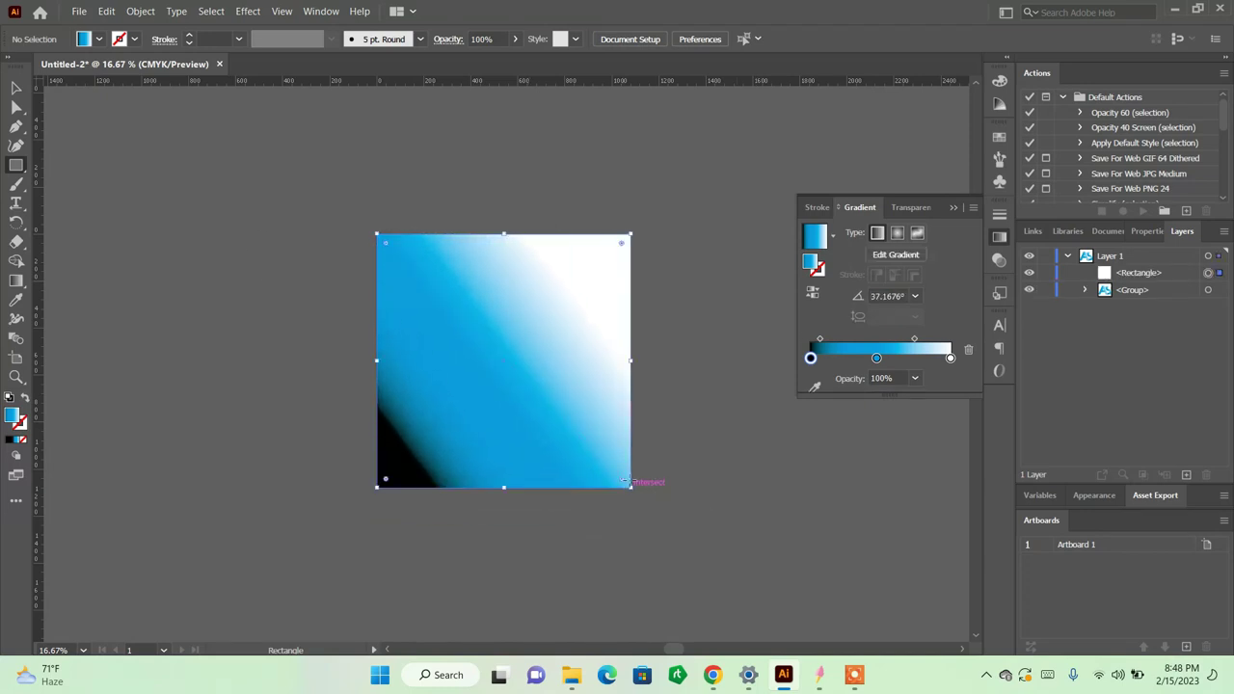
pyautogui.press('v')
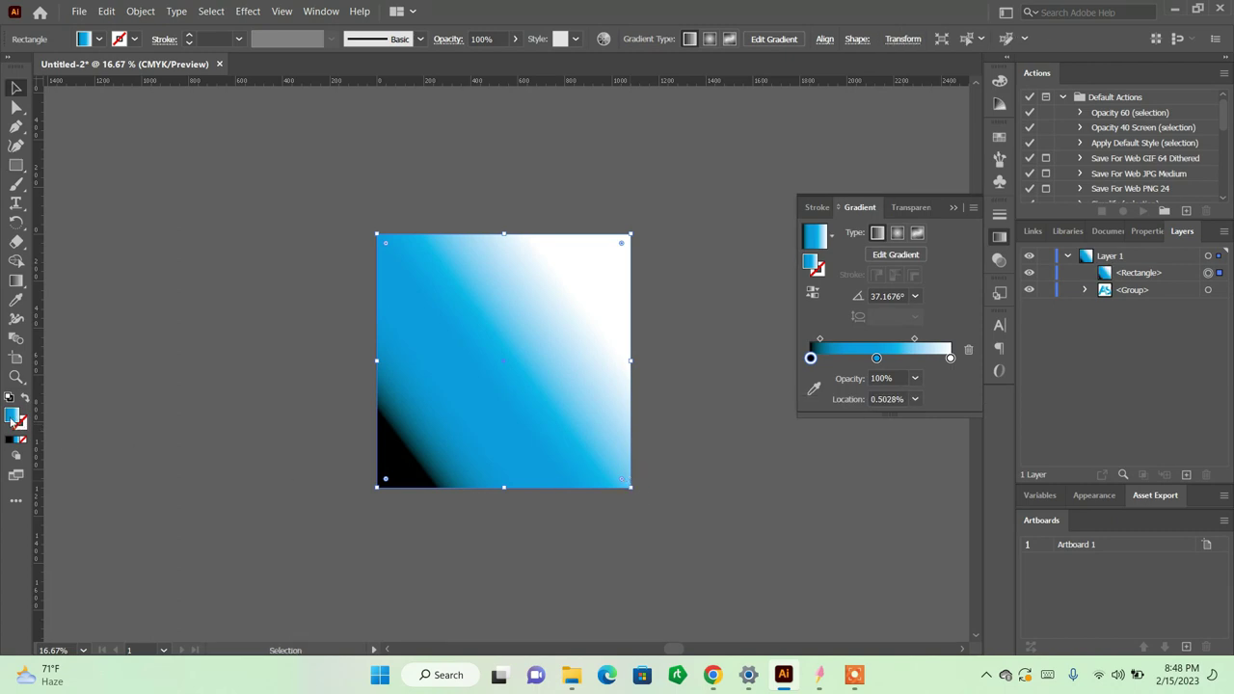
pyautogui.click(9, 443)
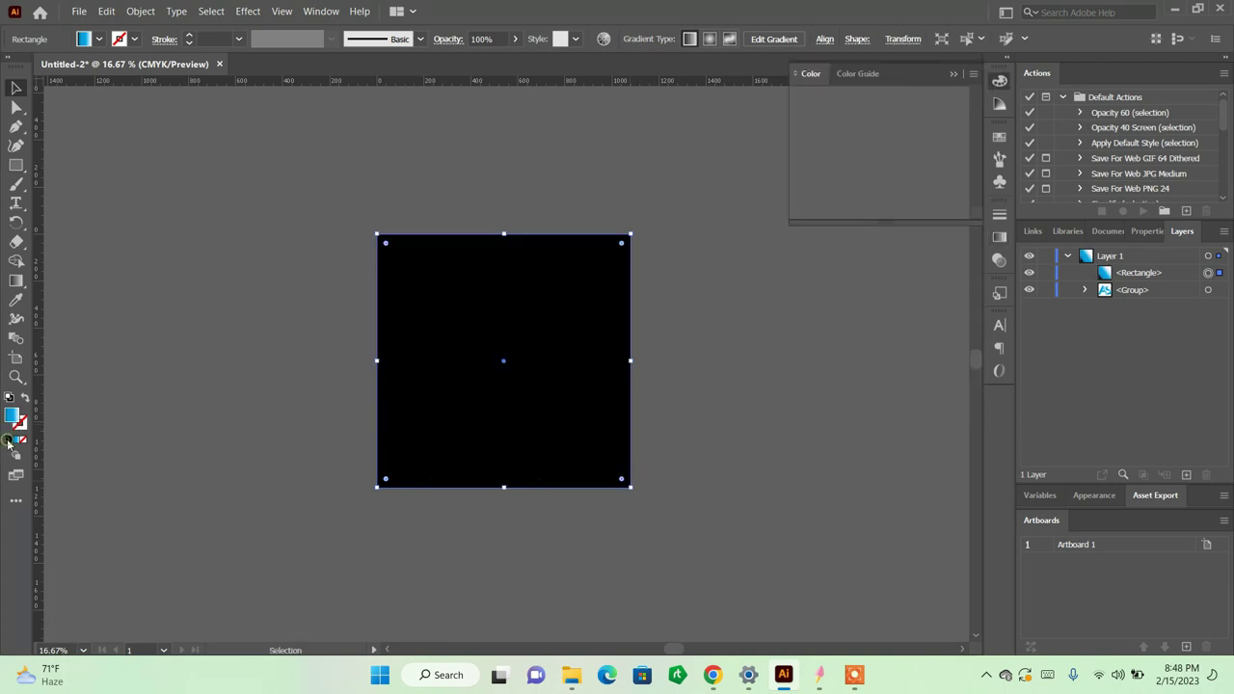
pyautogui.rightClick(556, 330)
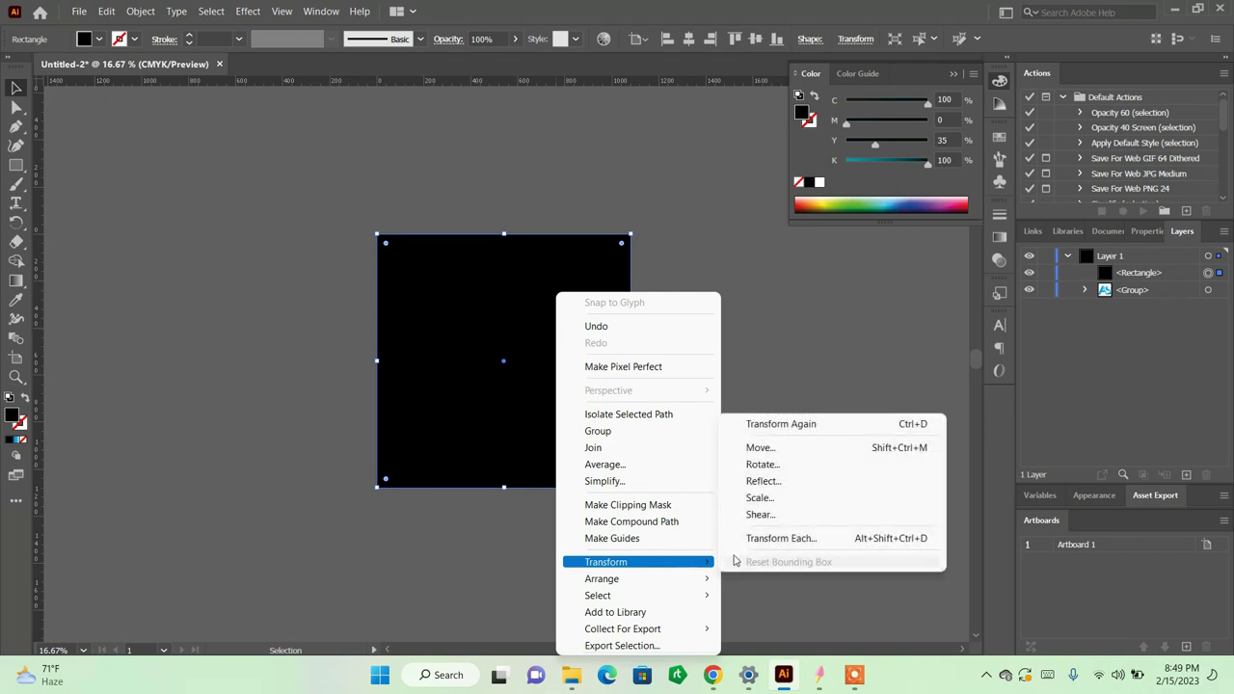
pyautogui.moveTo(637, 579)
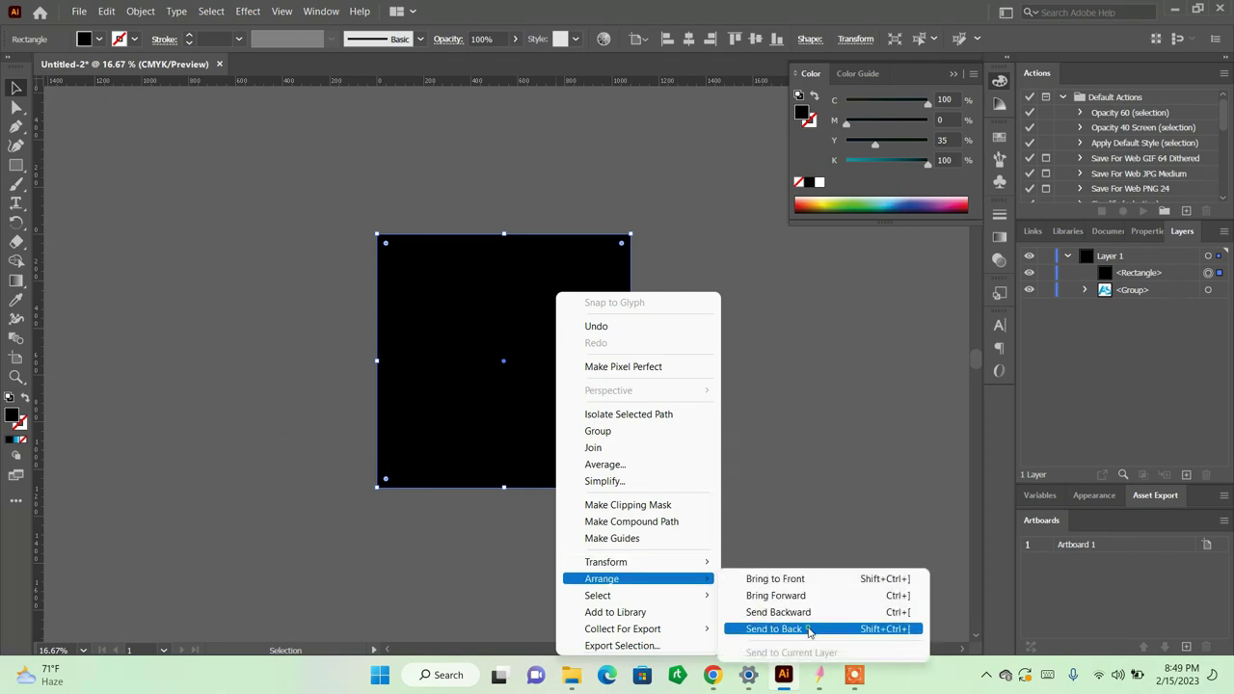
pyautogui.click(808, 628)
pyautogui.click(784, 537)
pyautogui.hotkey('ctrl', '0')
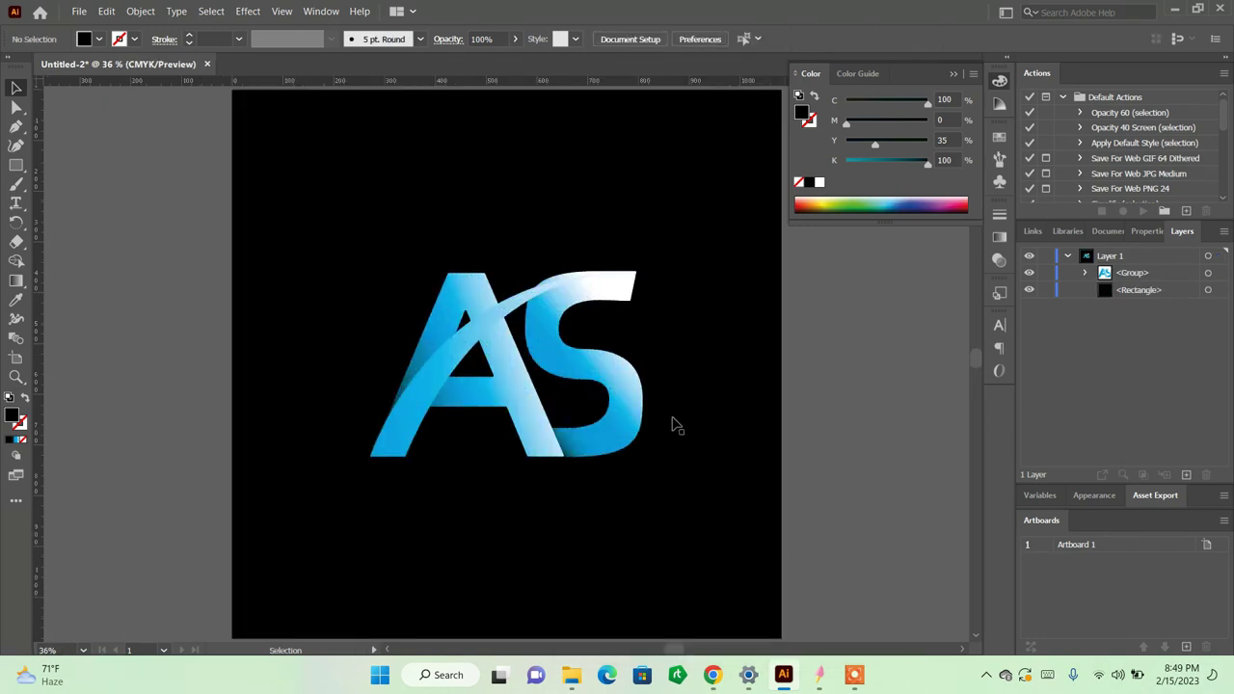
pyautogui.click(599, 392)
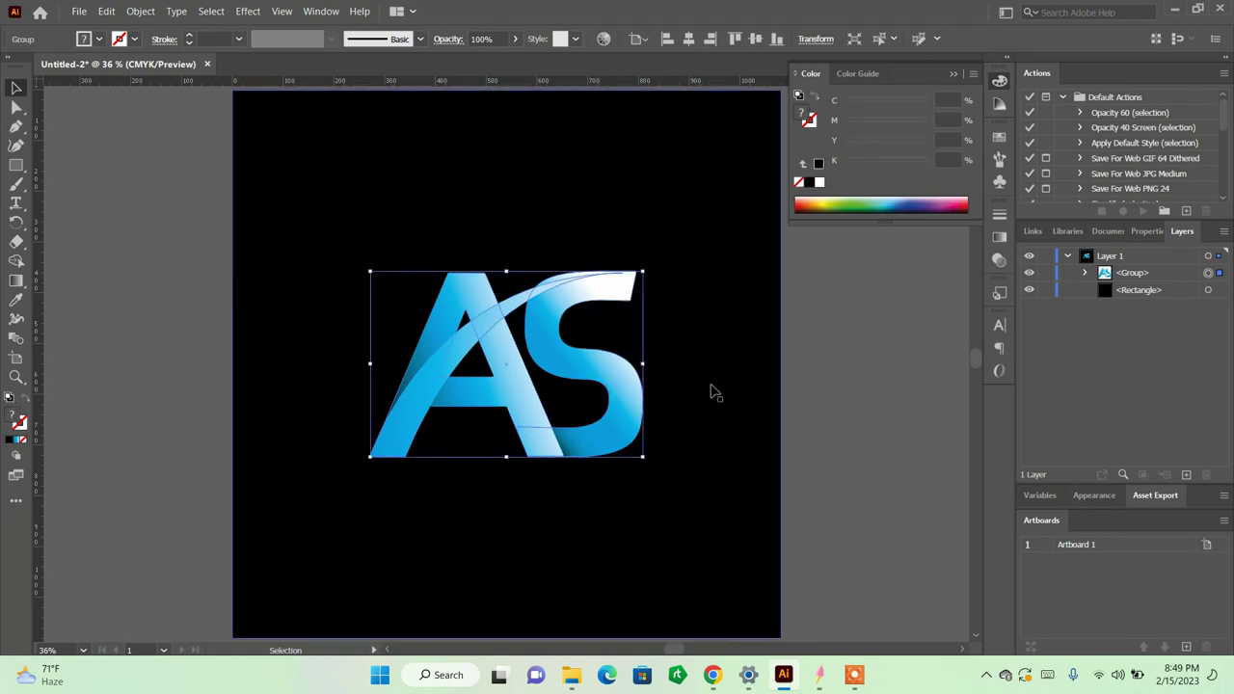
pyautogui.press('a')
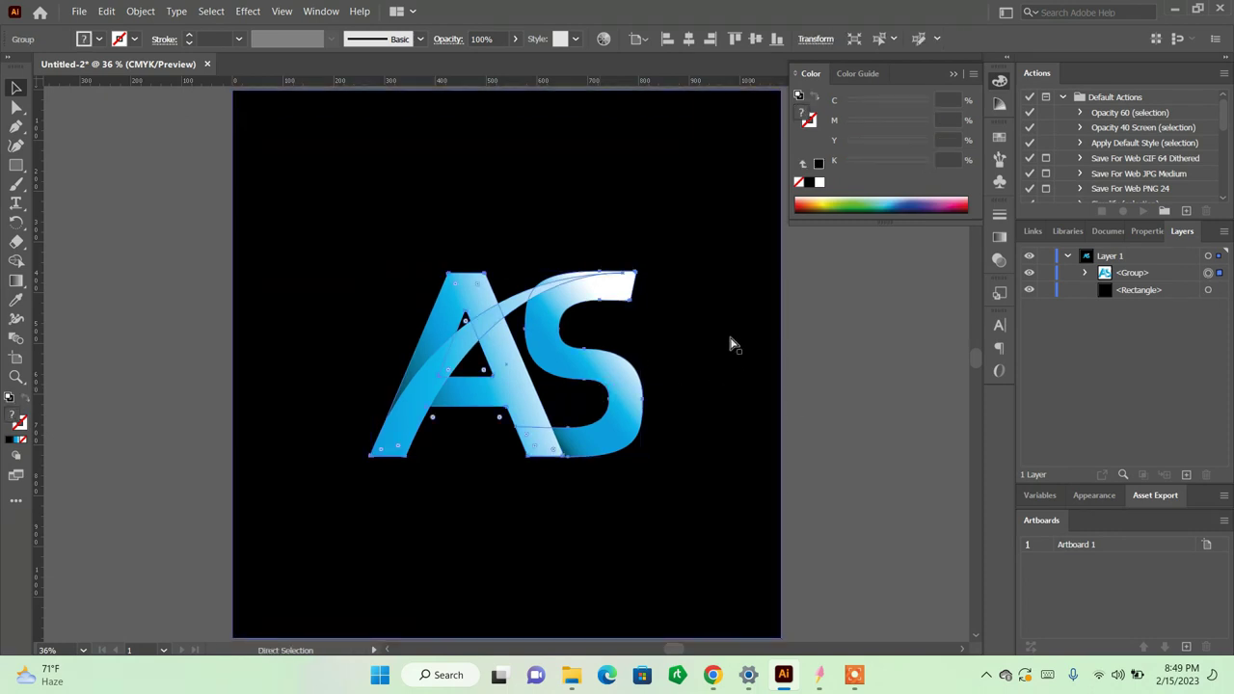
pyautogui.press('v')
pyautogui.click(837, 335)
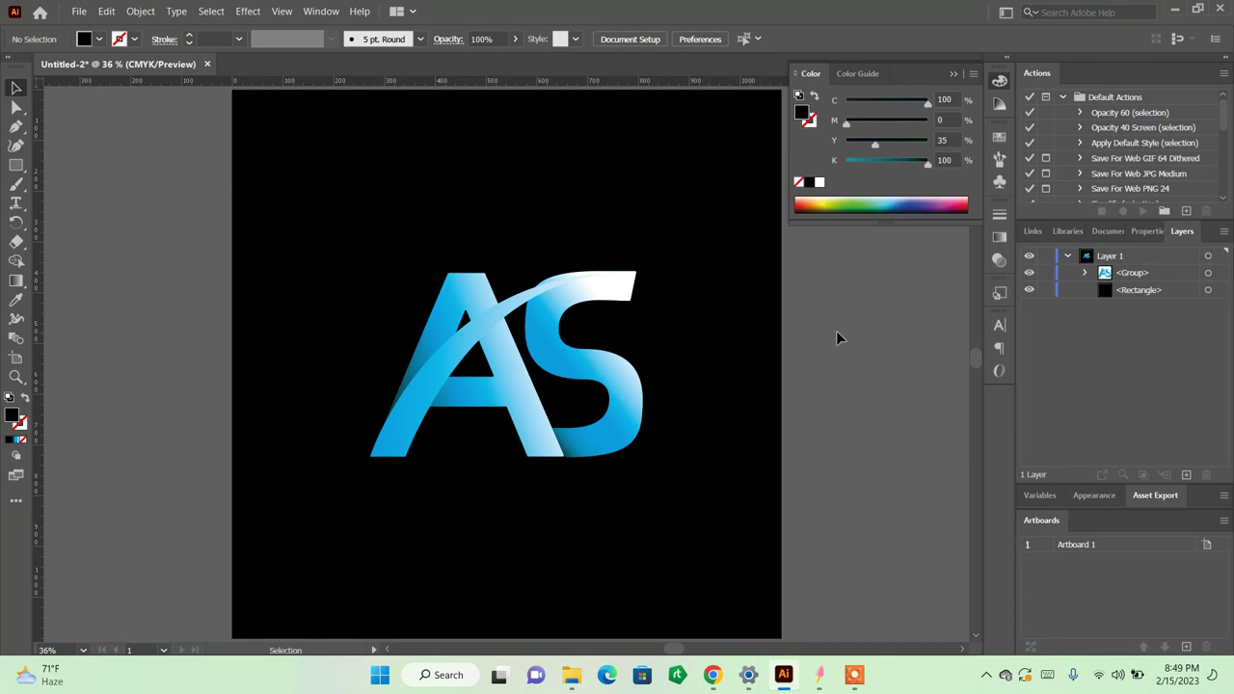
pyautogui.click(578, 356)
pyautogui.keyDown('shift'); pyautogui.click(676, 290); pyautogui.keyUp('shift')
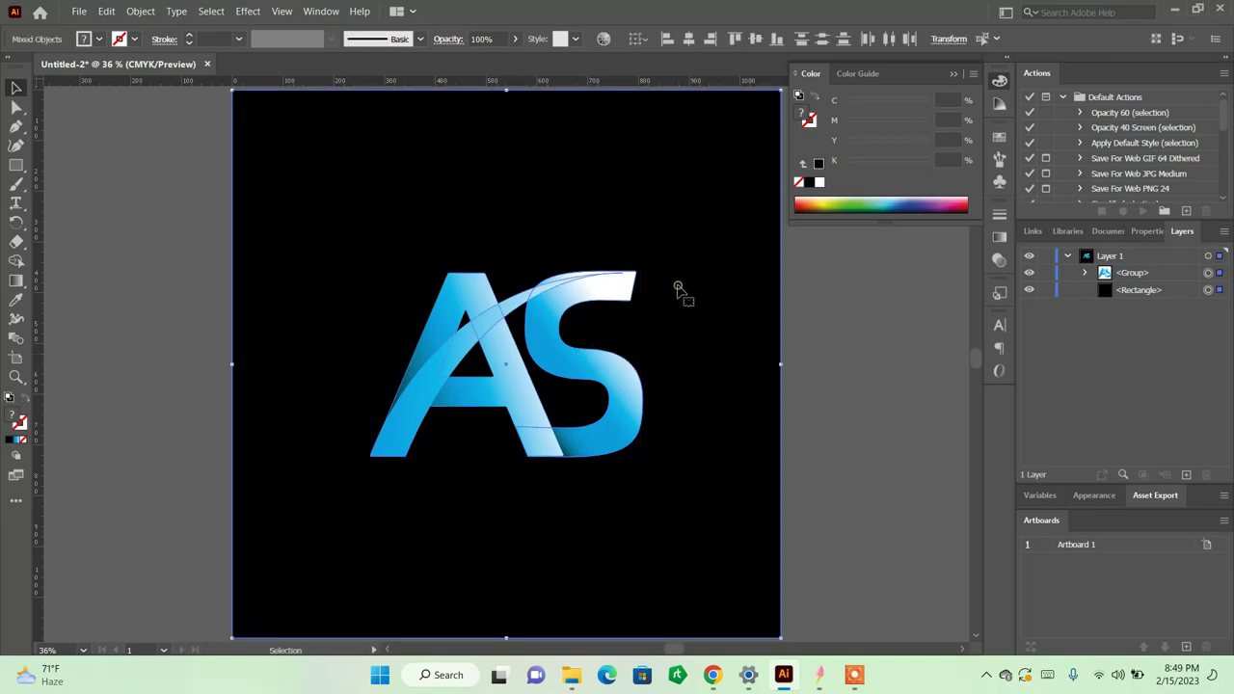
pyautogui.click(689, 39)
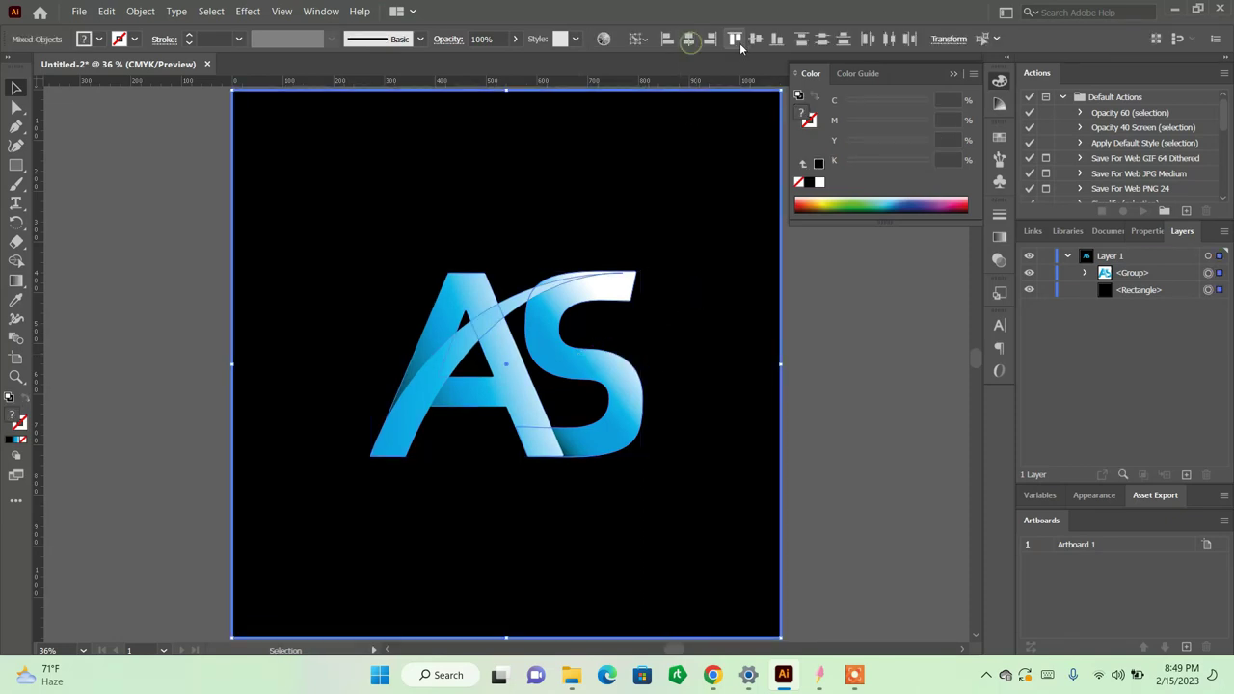
pyautogui.click(893, 369)
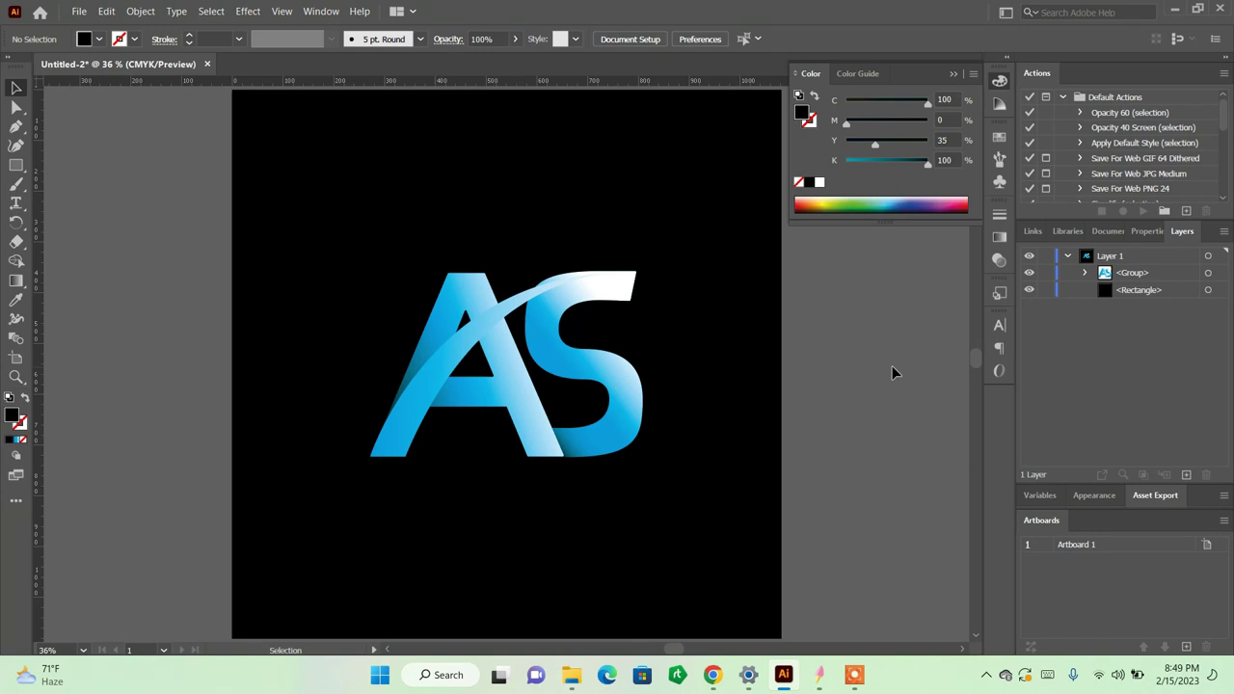
# Step: Draw a circle over the artboard's bottom-right corner and give it the logo's blue-white gradient
pyautogui.press('p')
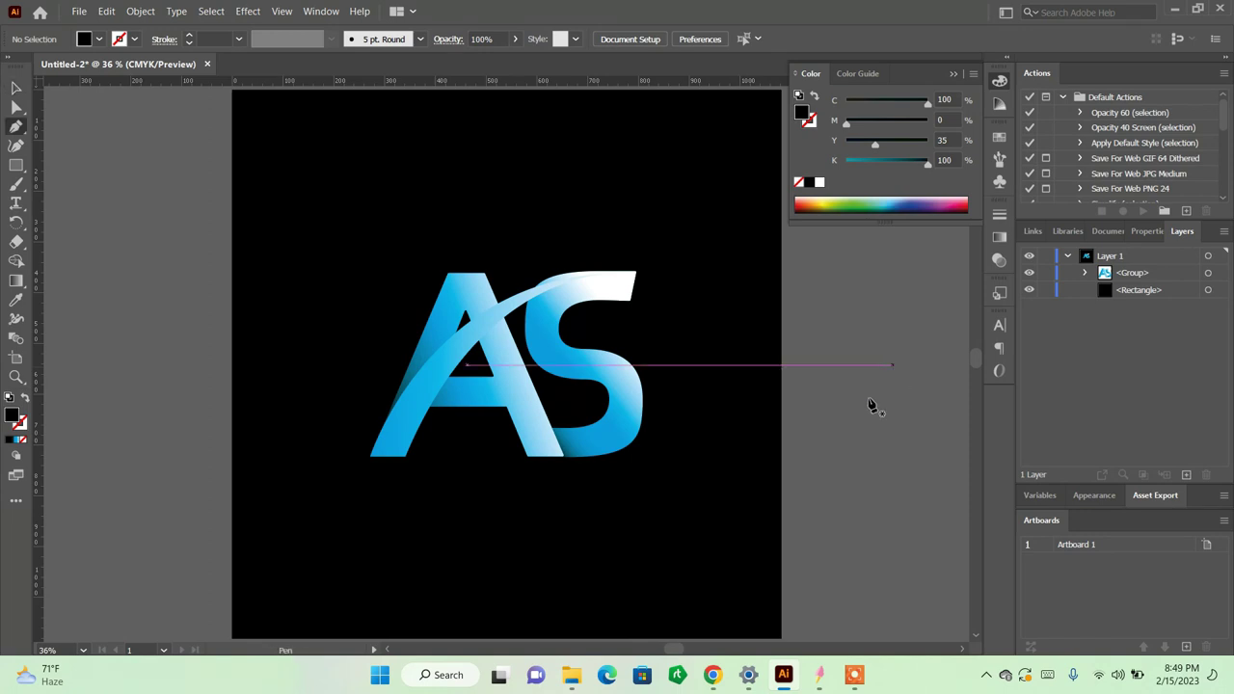
pyautogui.press('l')
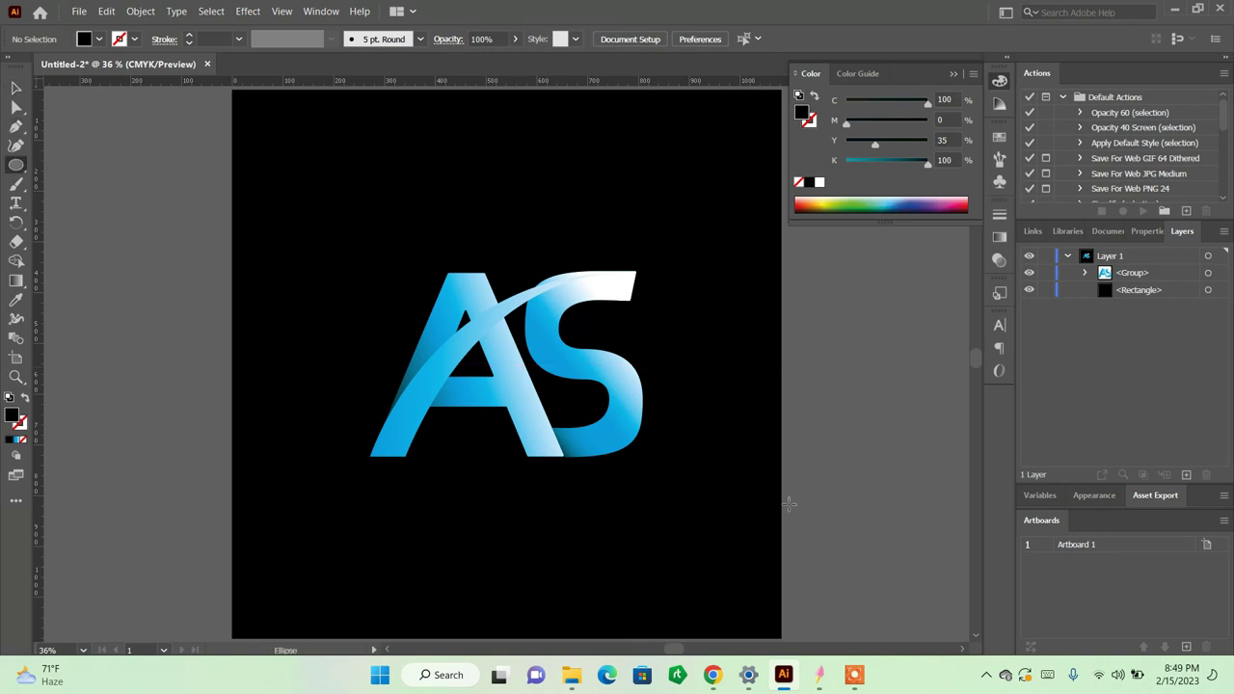
pyautogui.hotkey('ctrl', '-')
pyautogui.hotkey('ctrl', '-')
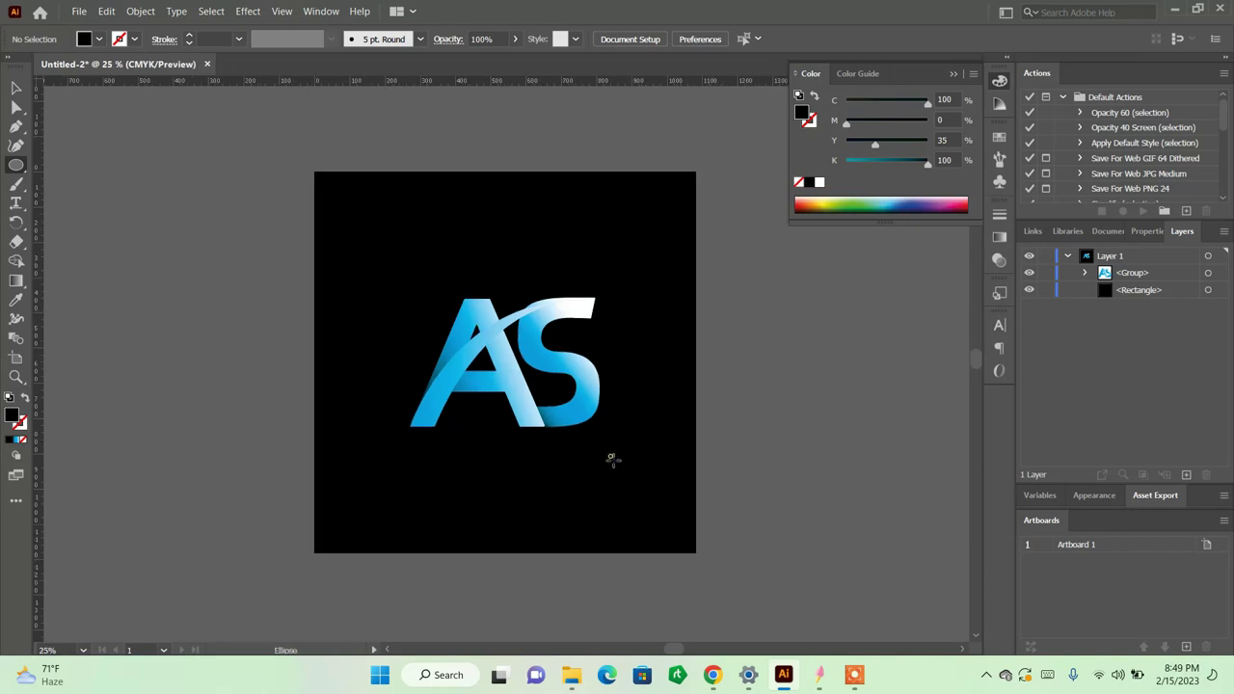
pyautogui.moveTo(612, 457); pyautogui.dragTo(763, 590)
pyautogui.press('i')
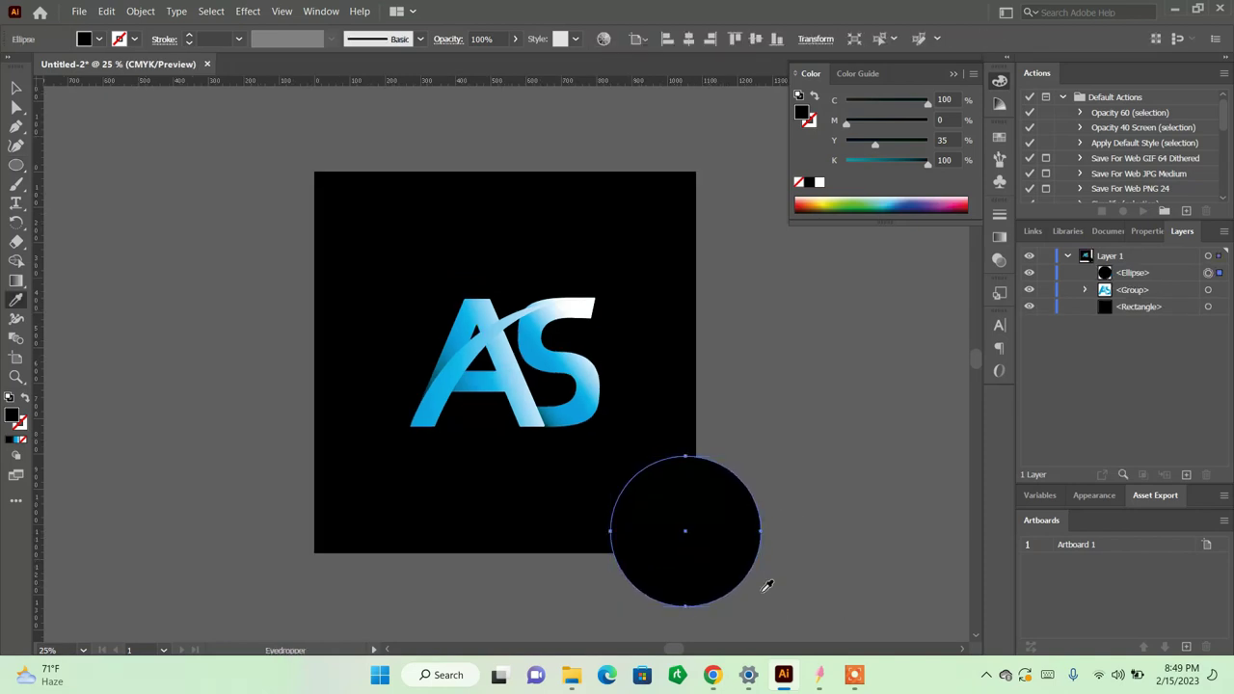
pyautogui.click(513, 325)
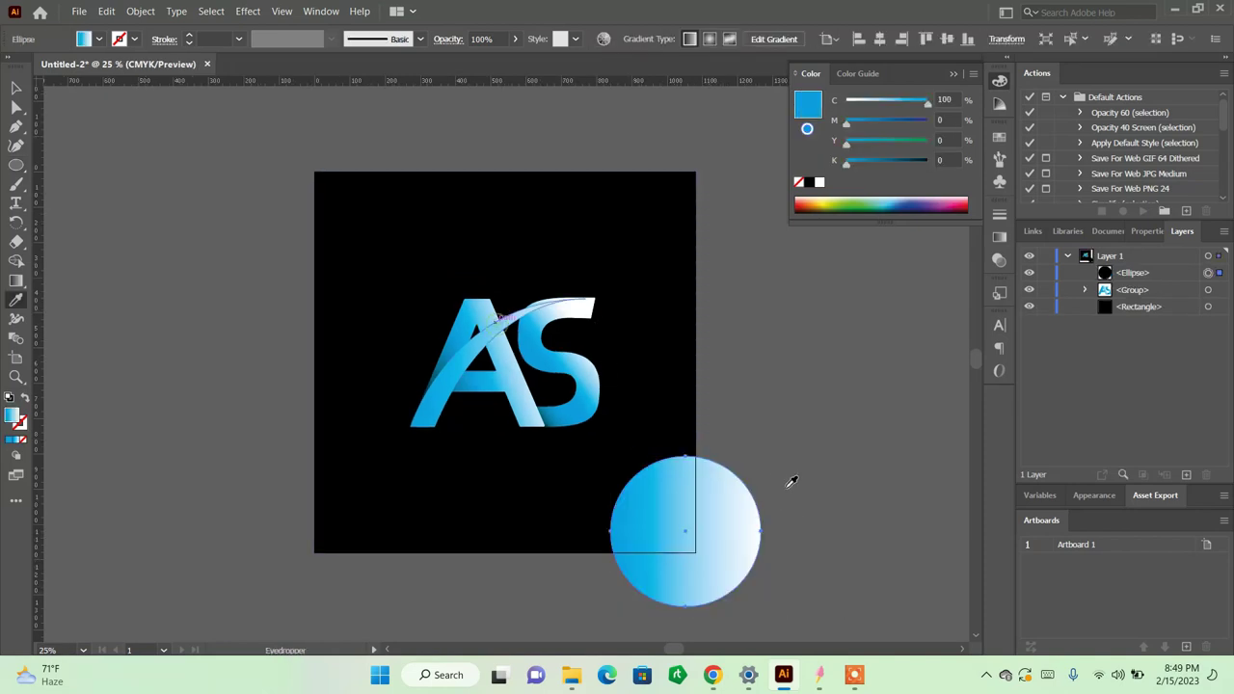
# Step: Rotate the gradient circle 45° and nudge it slightly up and left
pyautogui.press('v')
pyautogui.moveTo(768, 457); pyautogui.dragTo(683, 395)
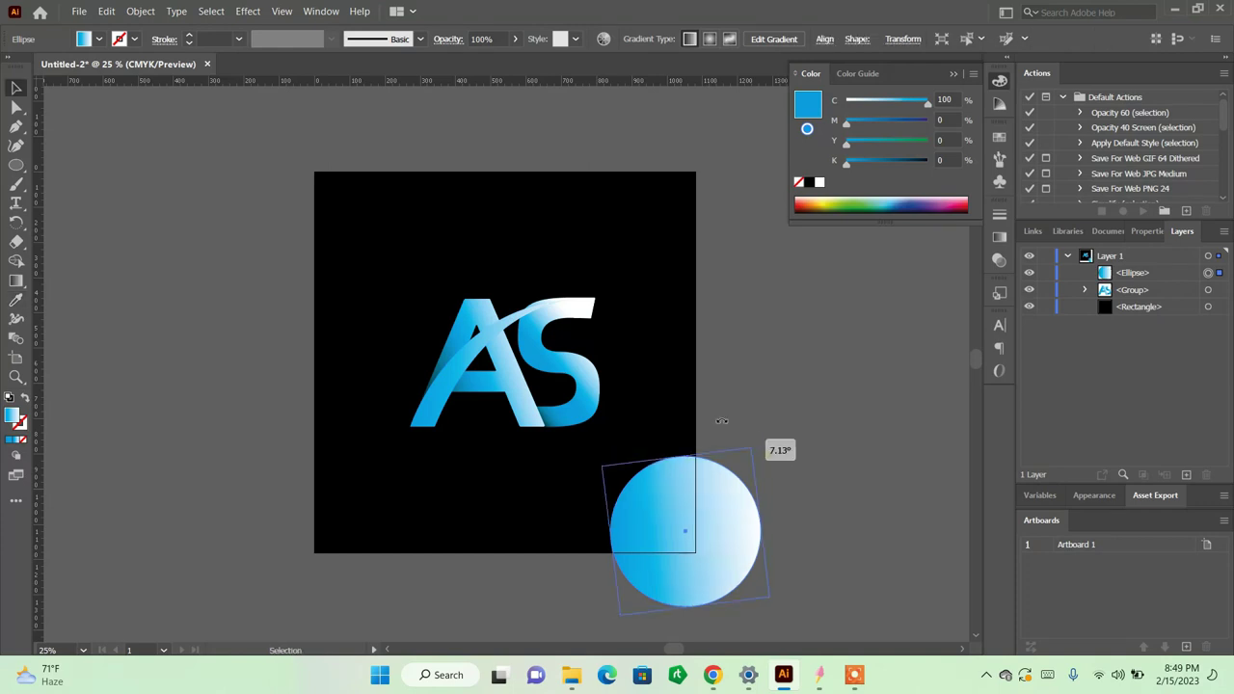
pyautogui.moveTo(686, 526); pyautogui.dragTo(665, 503)
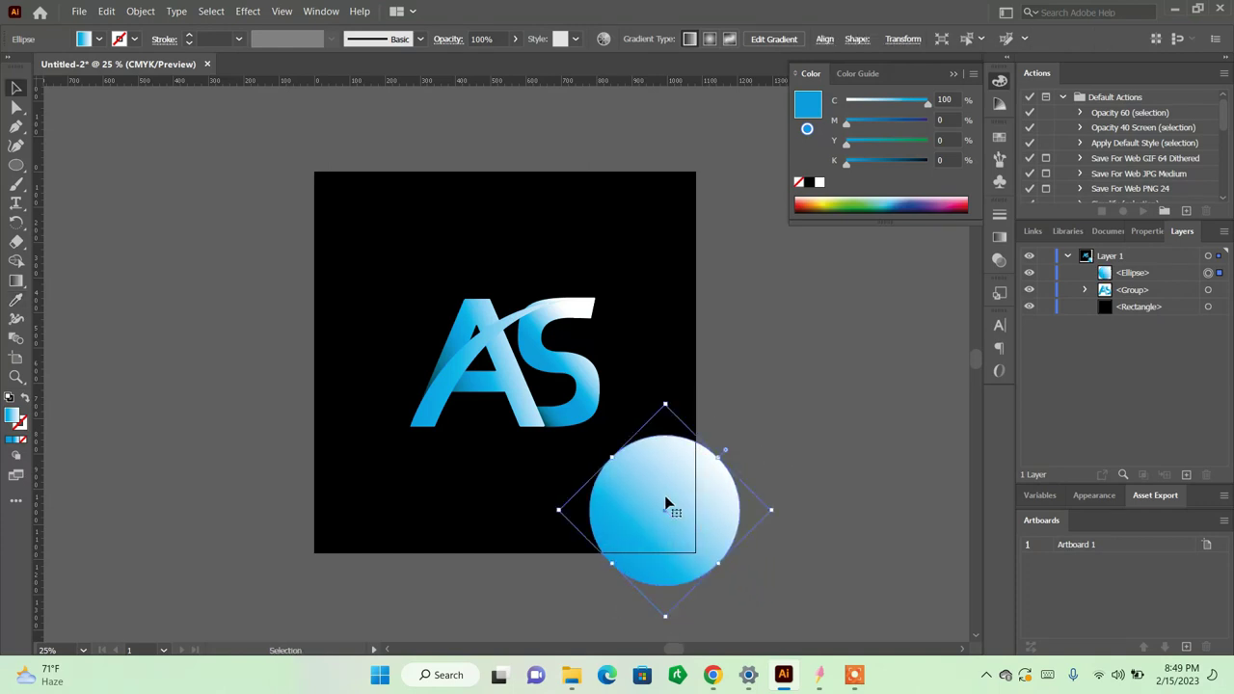
pyautogui.press('a')
pyautogui.hotkey('ctrl', '=')
pyautogui.hotkey('ctrl', '=')
pyautogui.hotkey('ctrl', '=')
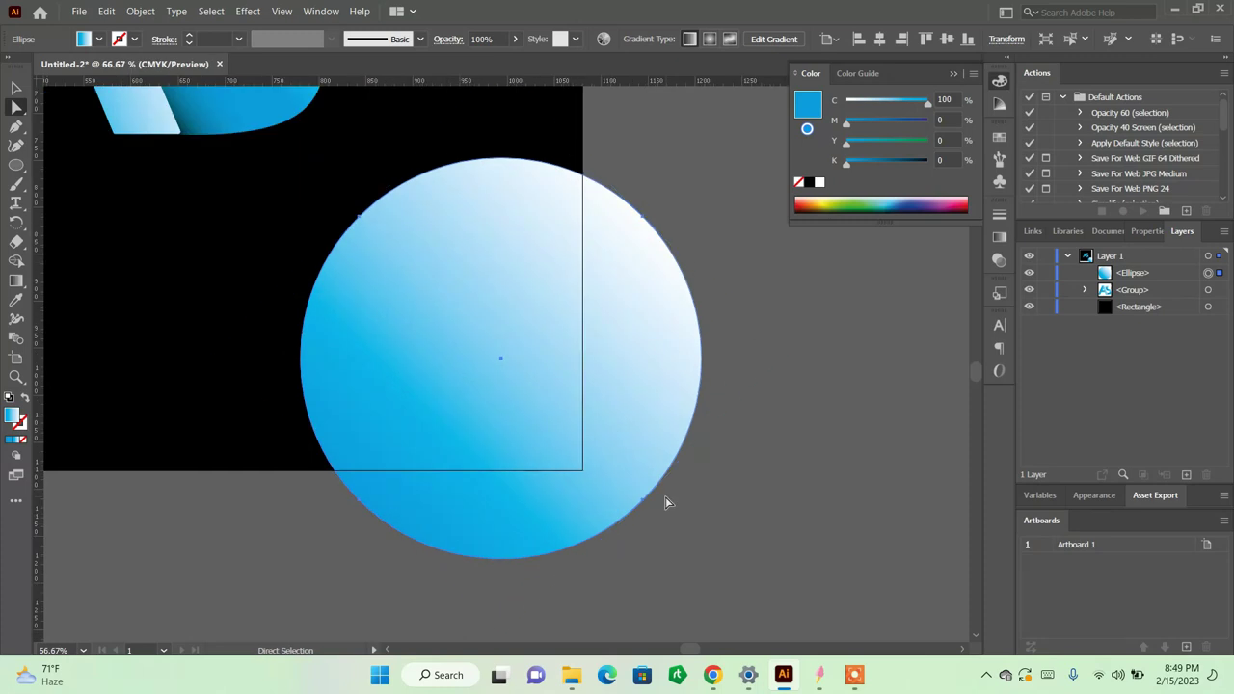
# Step: Add top and left anchors to the circle and pull its upper-left edge inward into a concave curve
pyautogui.press('p')
pyautogui.click(487, 161)
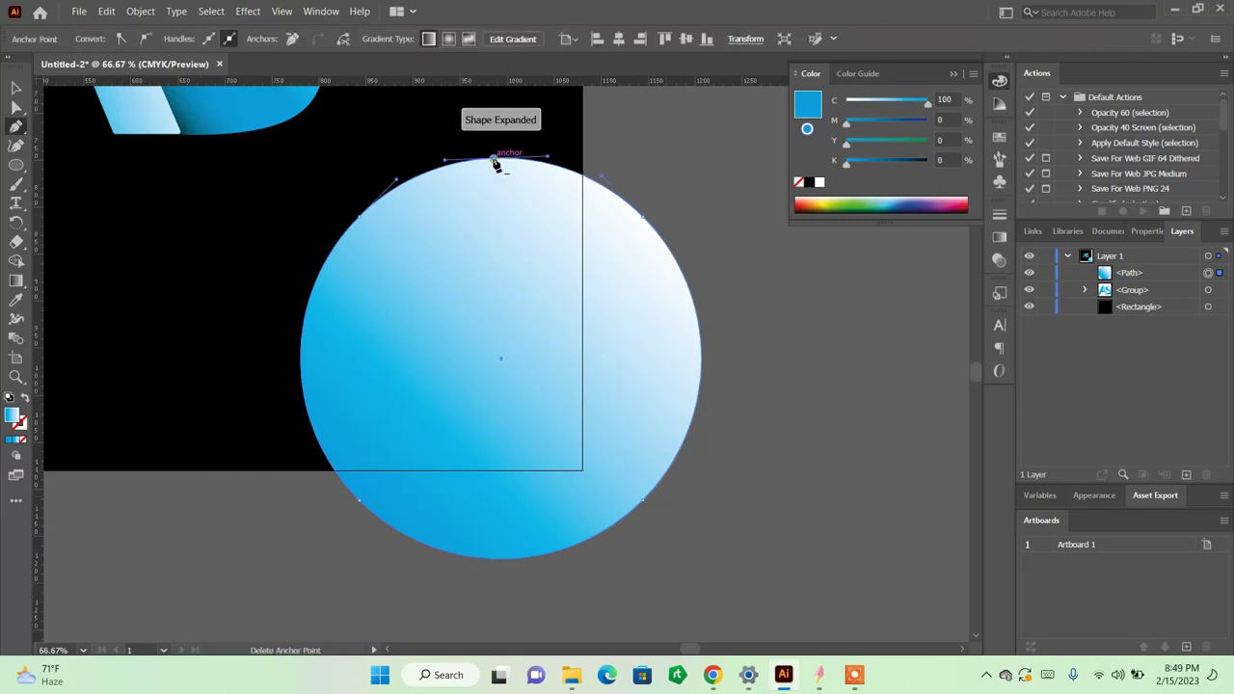
pyautogui.click(303, 390)
pyautogui.press('a')
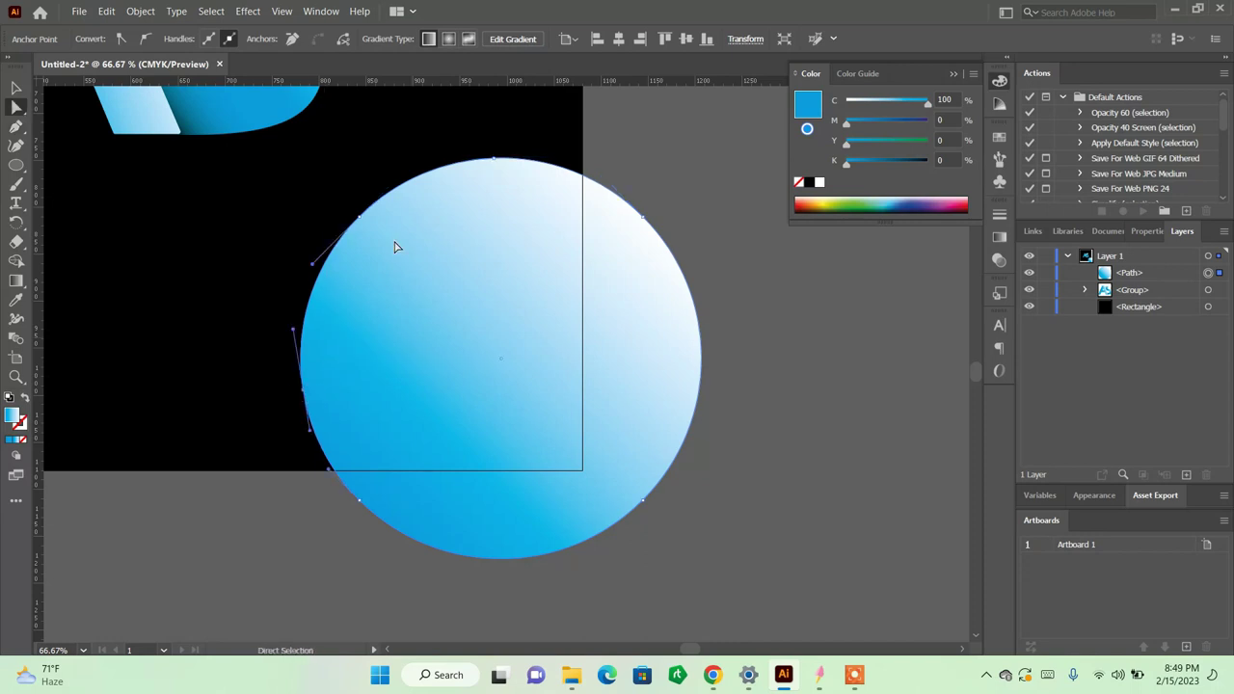
pyautogui.moveTo(358, 223); pyautogui.dragTo(467, 326)
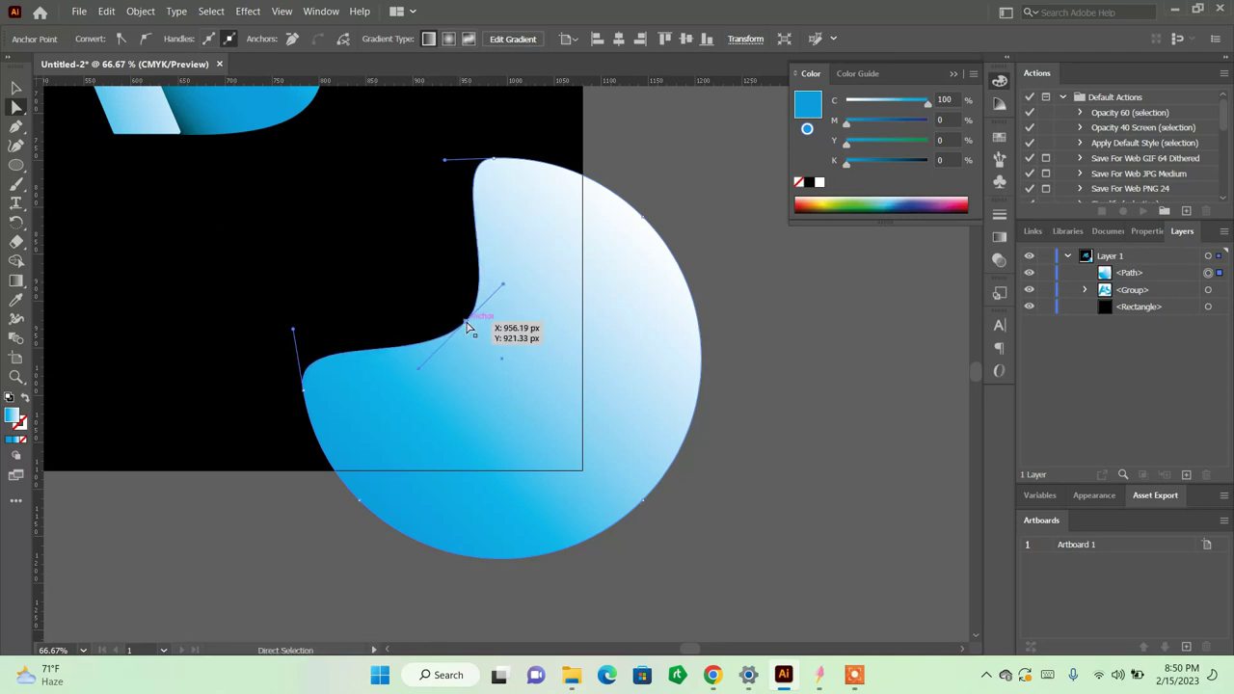
pyautogui.press('v')
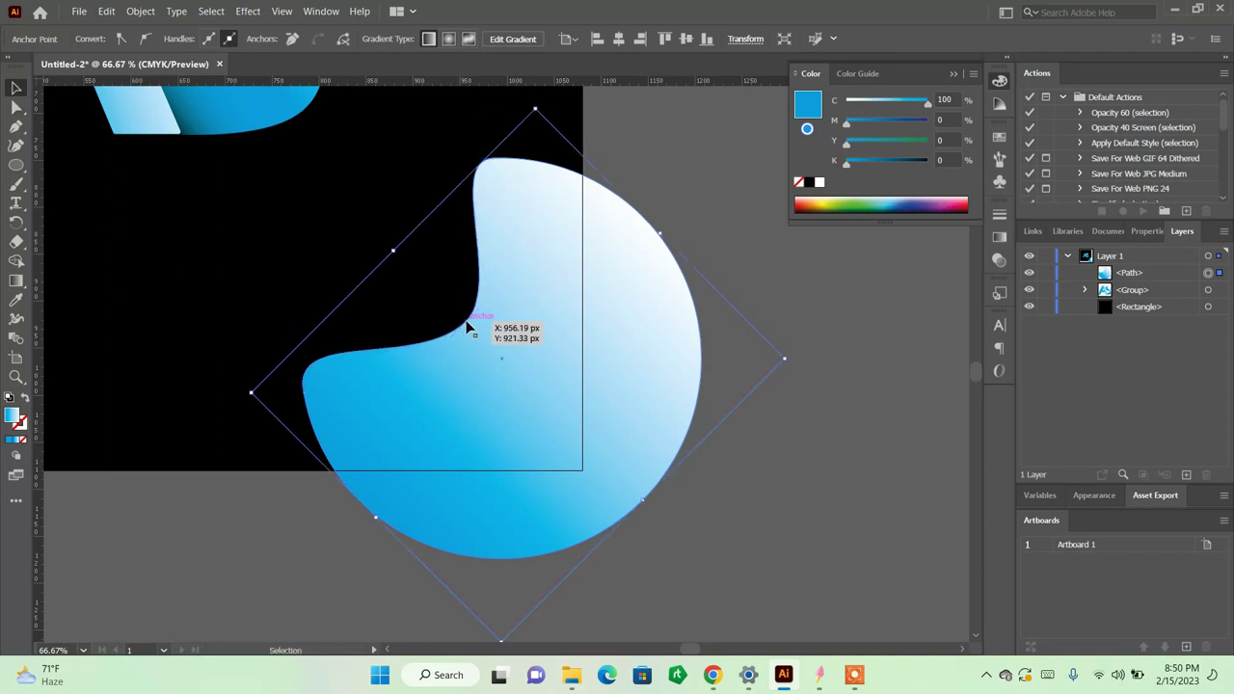
# Step: Lower the curved shape's opacity to 62%
pyautogui.click(1147, 232)
pyautogui.click(1135, 454)
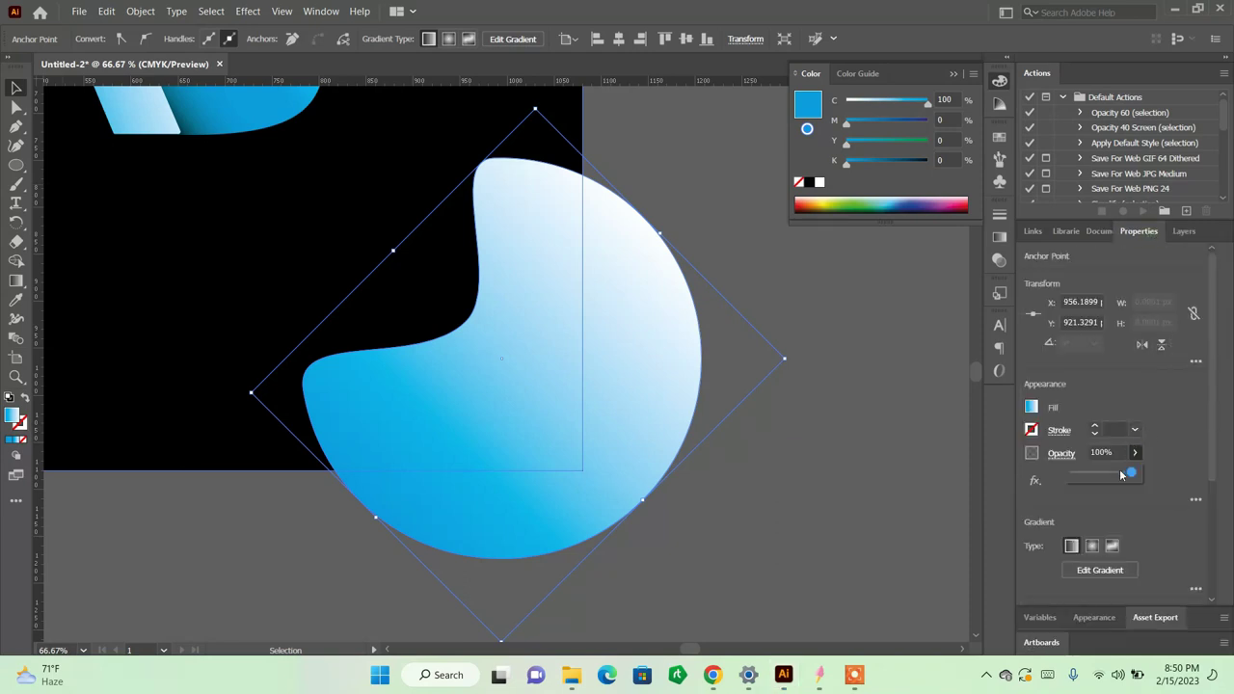
pyautogui.moveTo(1132, 472); pyautogui.dragTo(1106, 472)
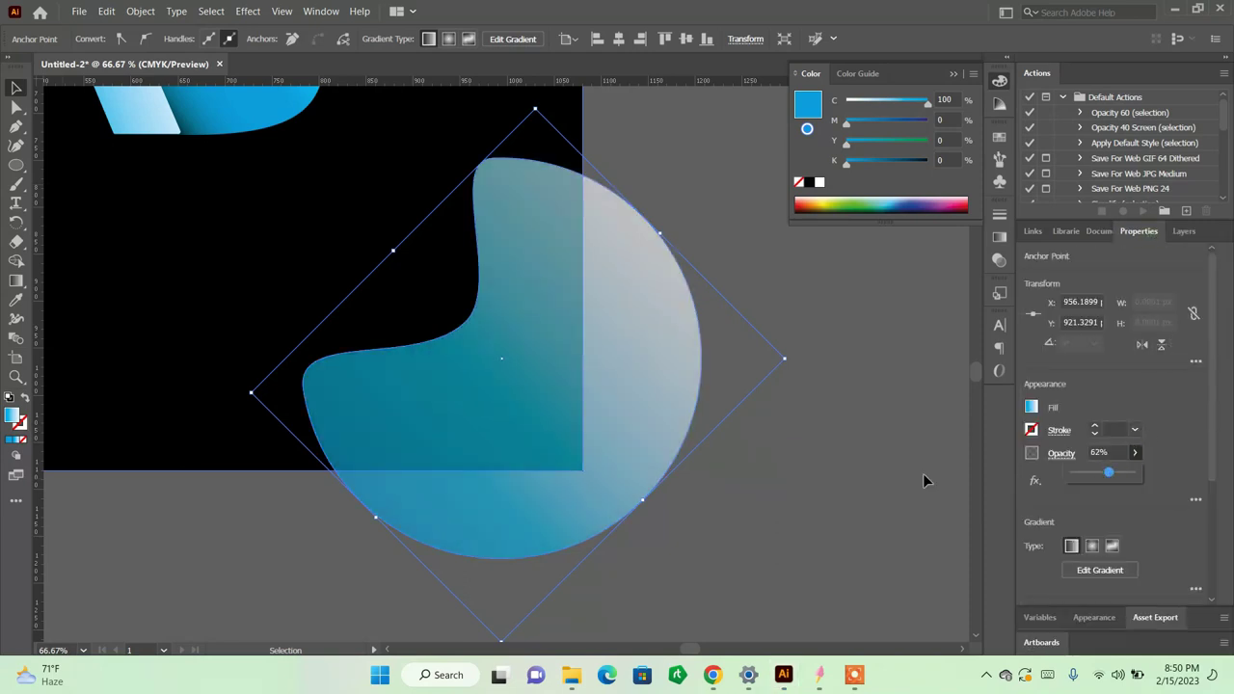
pyautogui.click(923, 474)
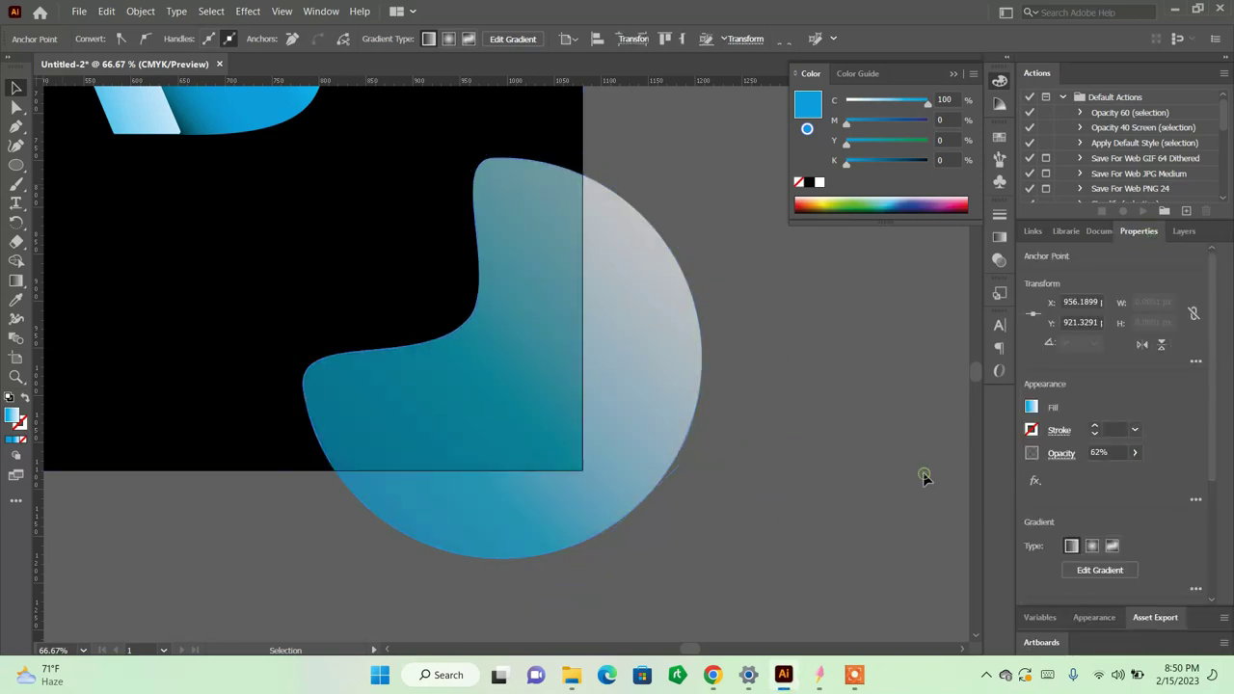
# Step: Use Shape Builder with the black background to remove the part outside the rectangle
pyautogui.click(414, 205)
pyautogui.click(637, 288)
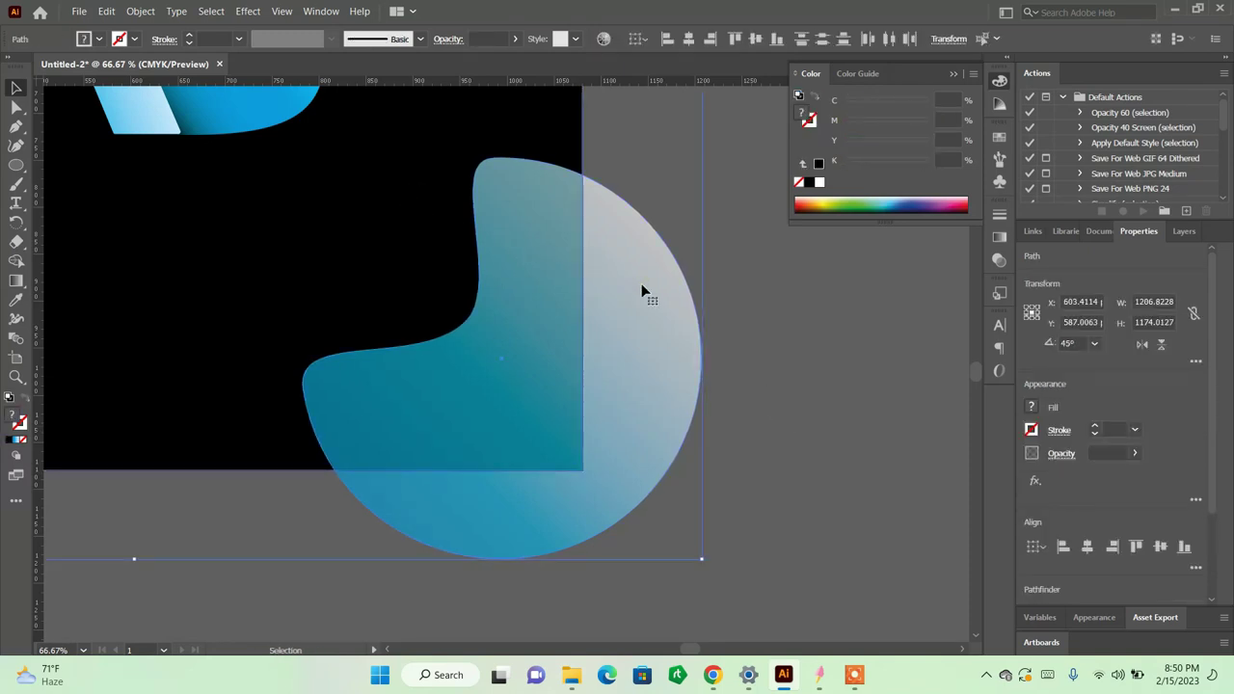
pyautogui.hotkey('shift', 'm')
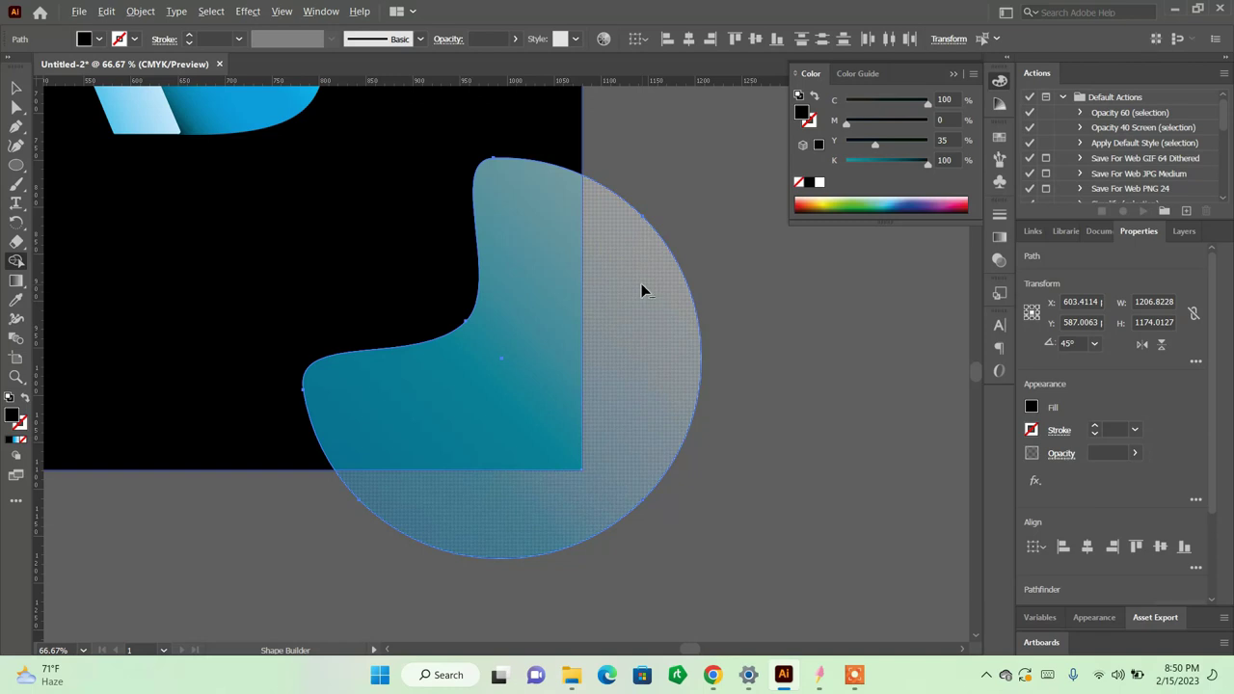
pyautogui.keyDown('alt'); pyautogui.click(650, 361); pyautogui.keyUp('alt')
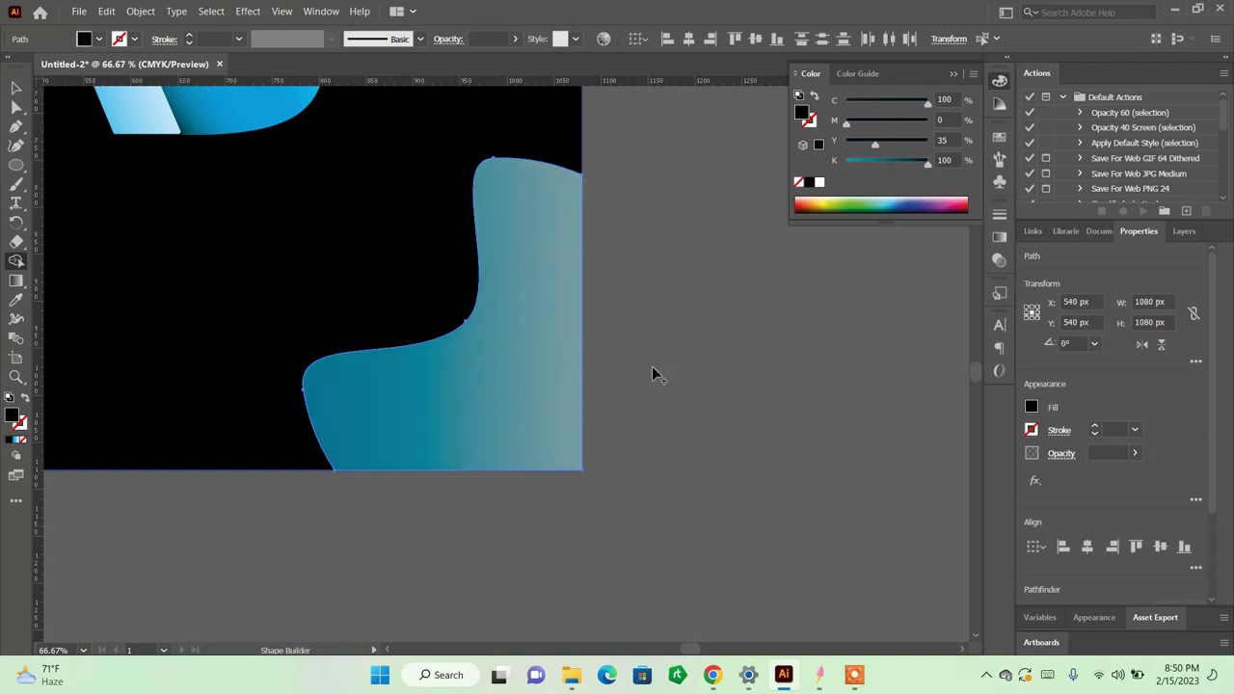
pyautogui.hotkey('ctrl', 'shift', 'a')
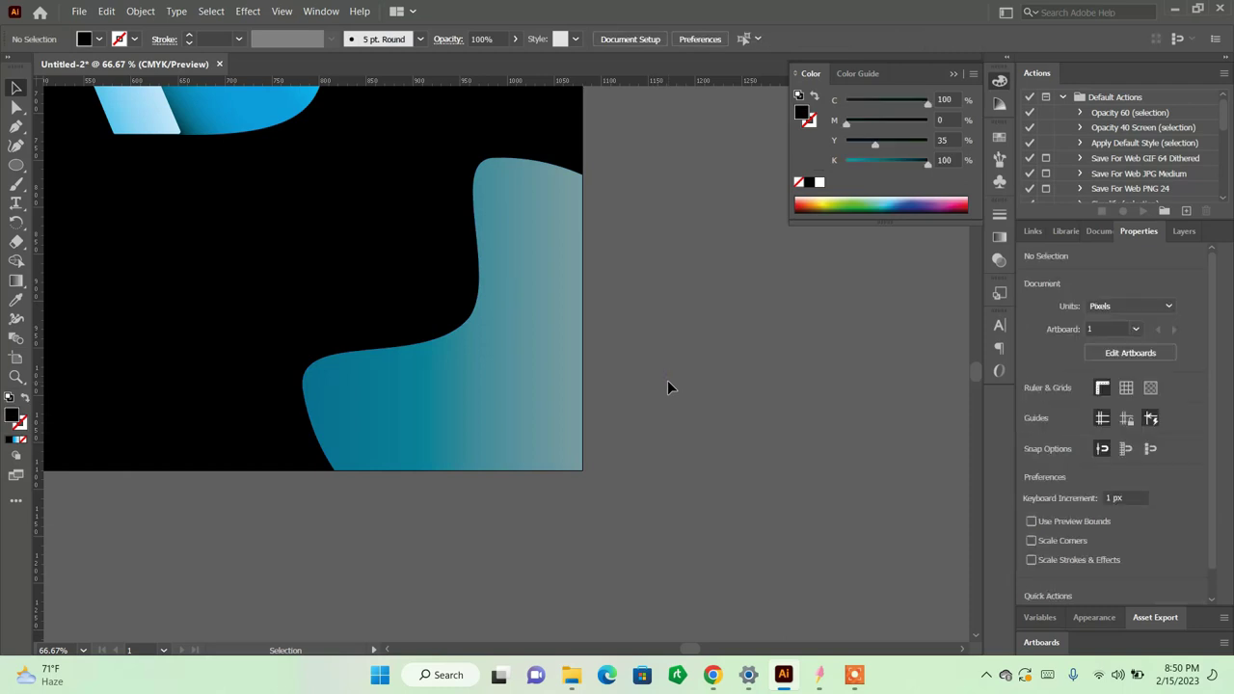
pyautogui.press('v')
pyautogui.hotkey('ctrl', '0')
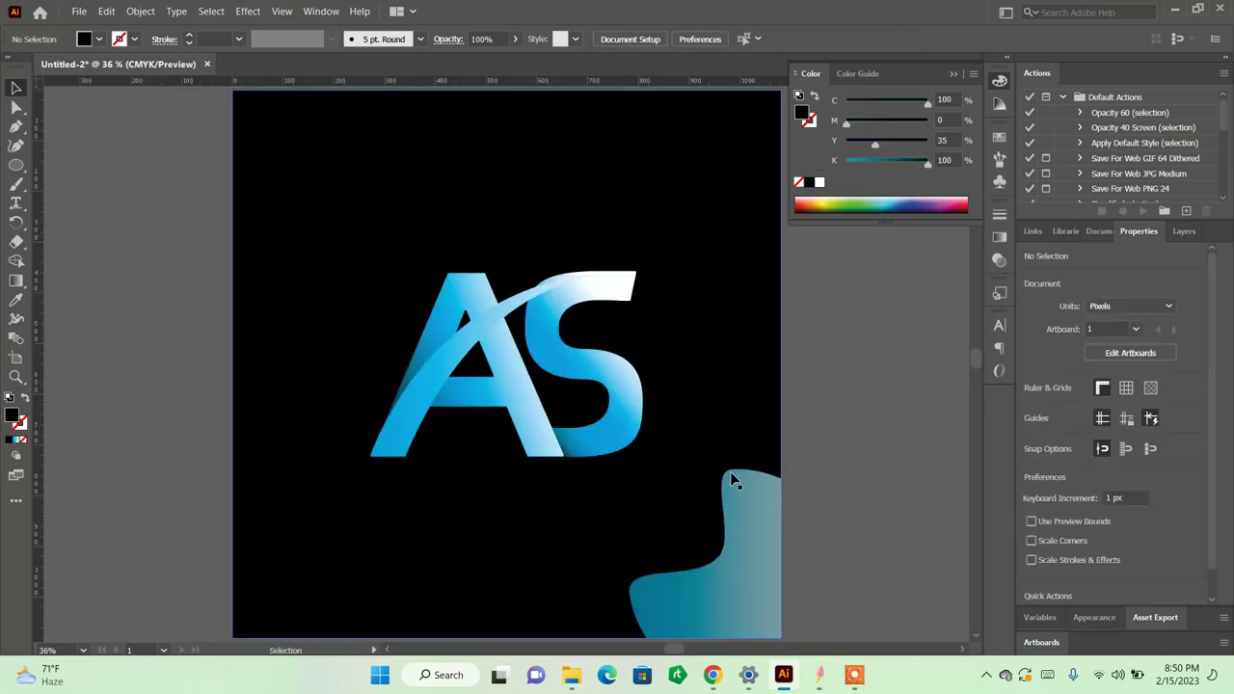
# Step: Apply a Gaussian Blur to the corner shape, then undo it
pyautogui.click(738, 497)
pyautogui.click(257, 14)
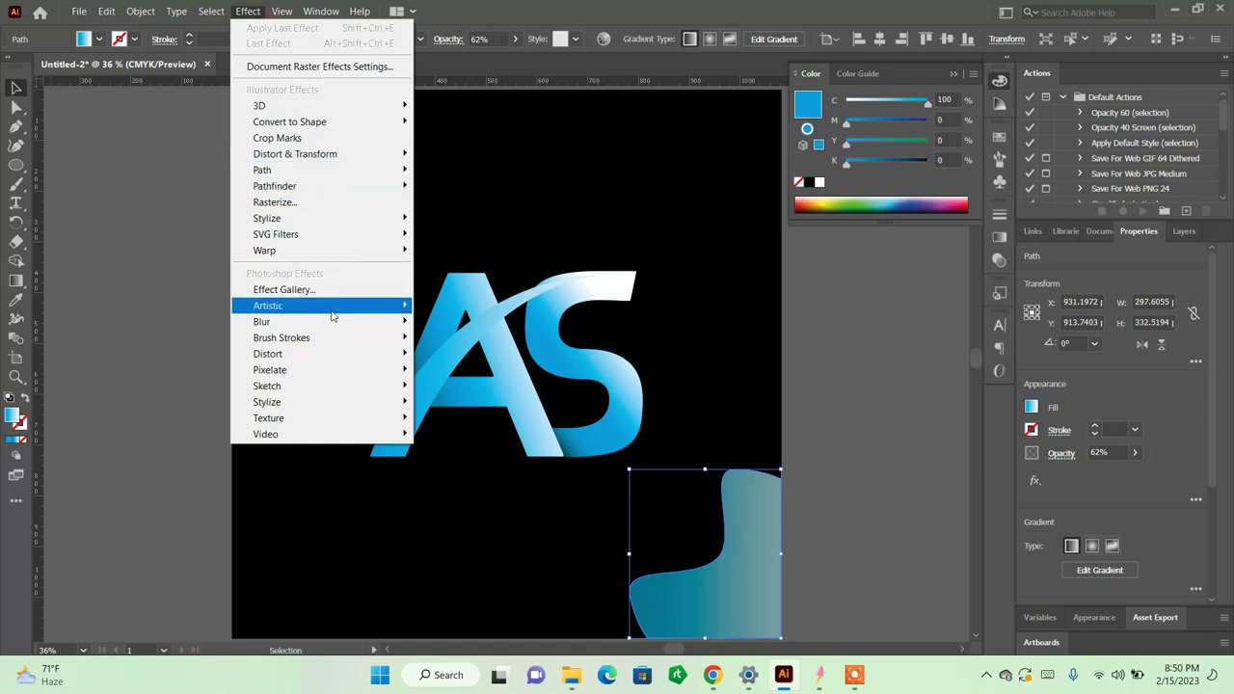
pyautogui.moveTo(262, 321)
pyautogui.click(460, 327)
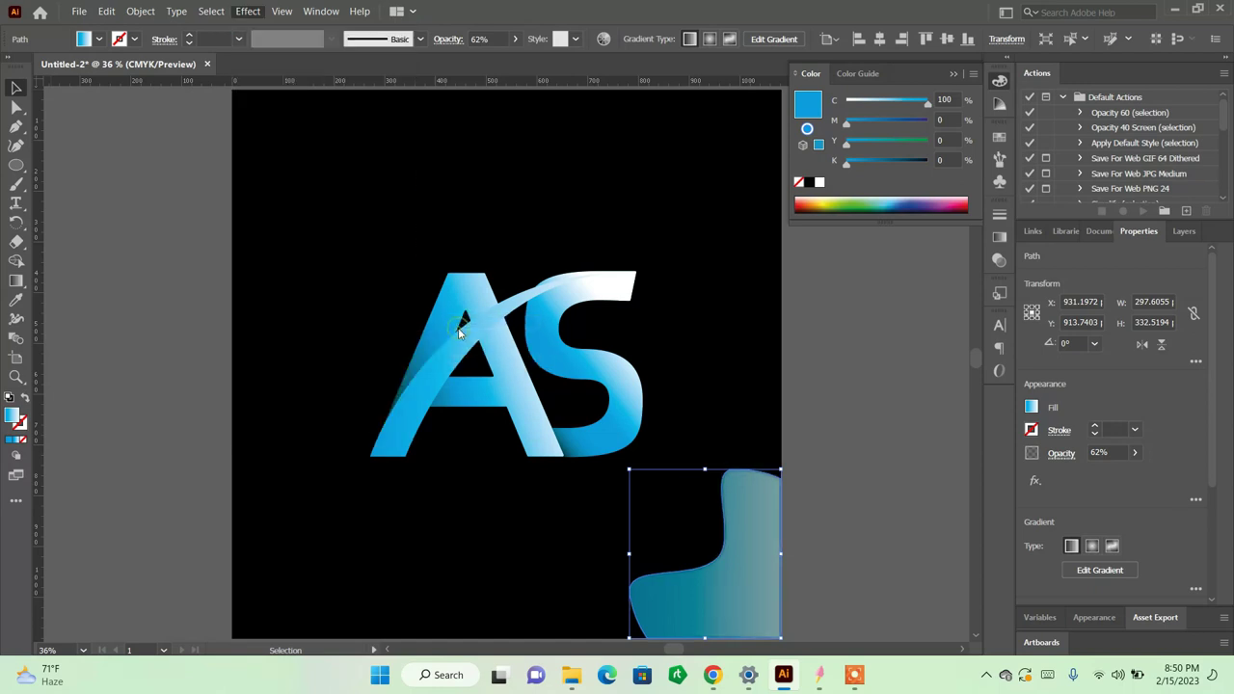
pyautogui.moveTo(594, 321); pyautogui.dragTo(610, 321)
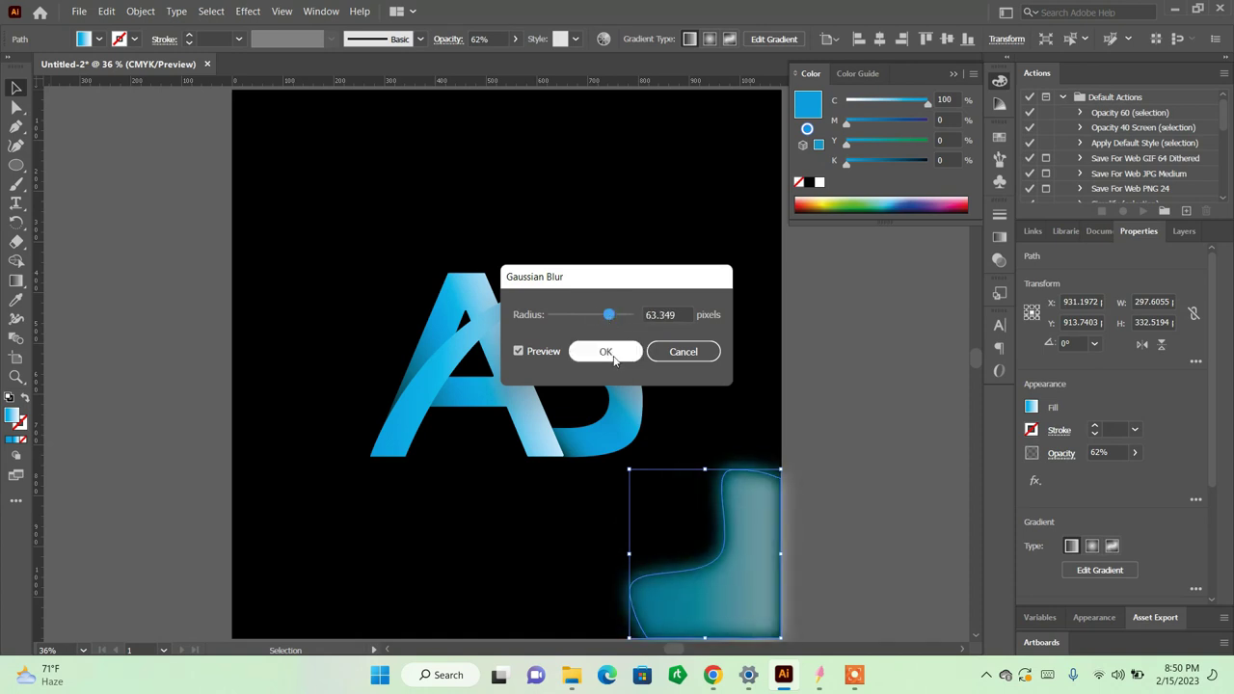
pyautogui.click(606, 351)
pyautogui.click(903, 479)
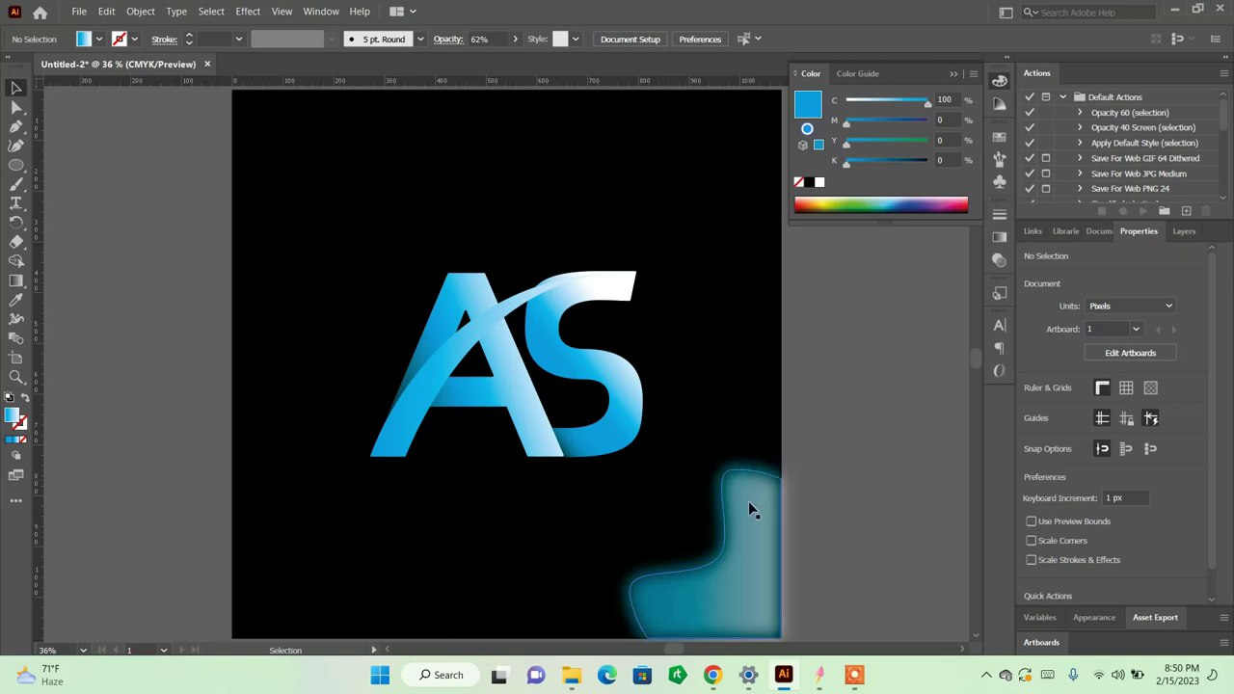
pyautogui.hotkey('ctrl', 'z')
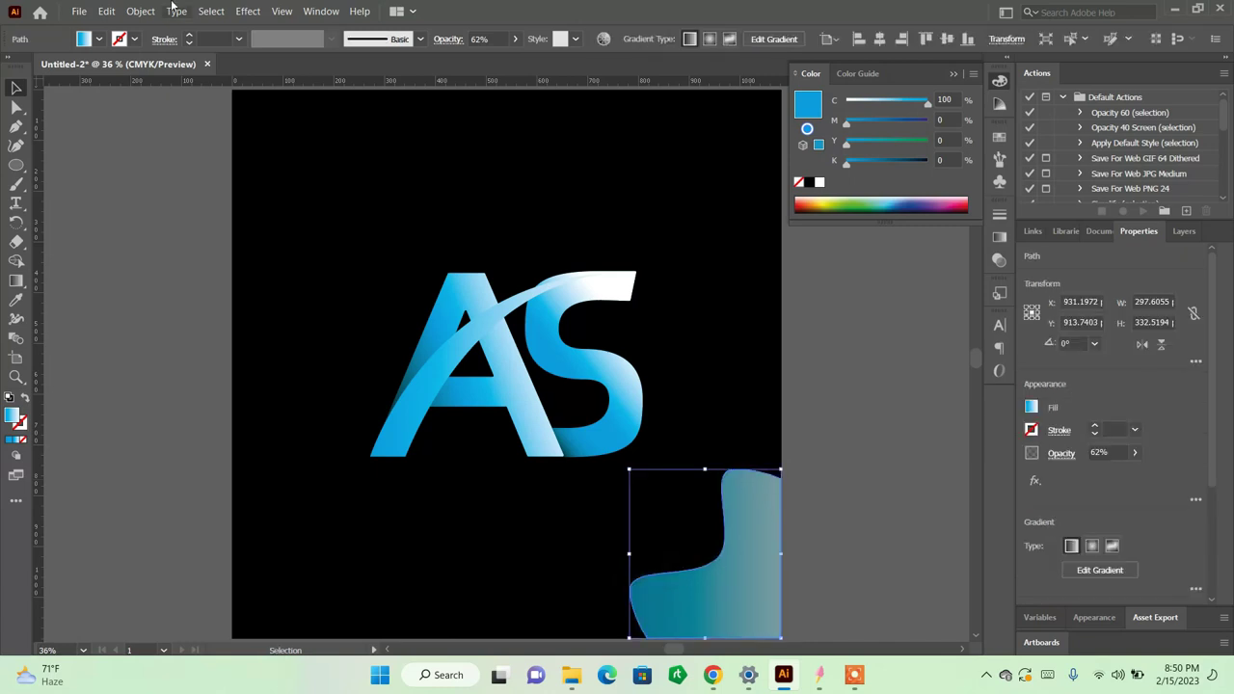
# Step: Apply a Crystallize effect with cell size 84 to the corner shape
pyautogui.click(250, 11)
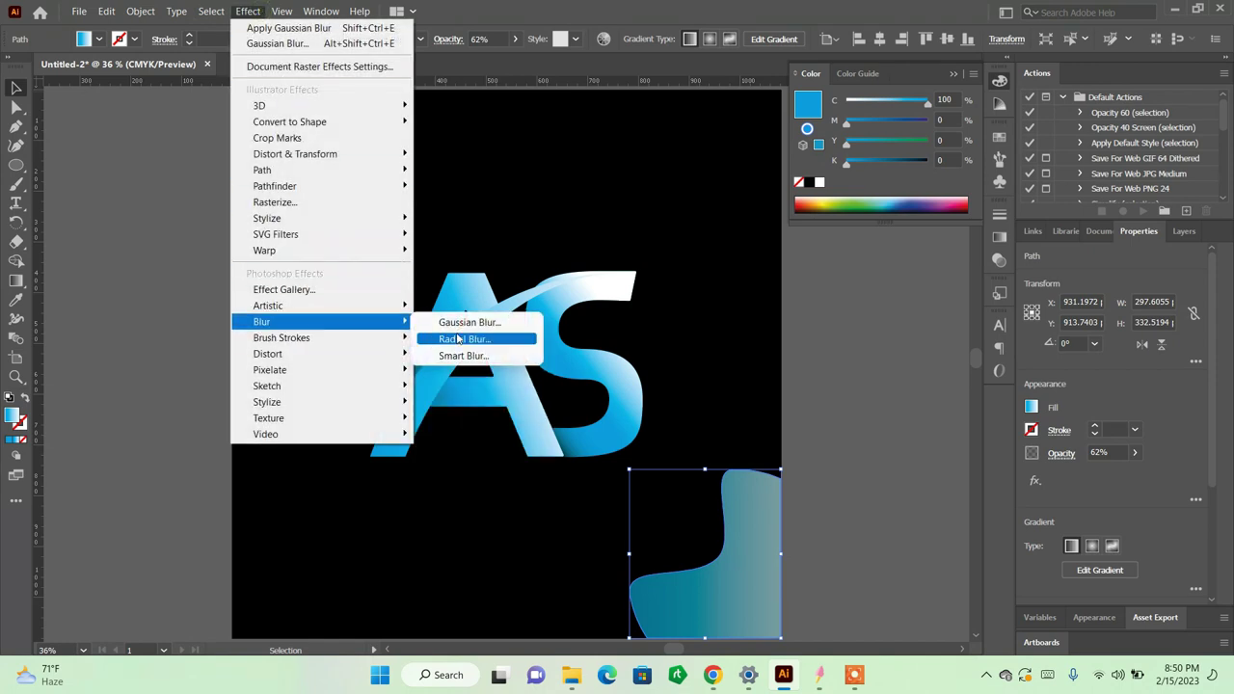
pyautogui.moveTo(270, 370)
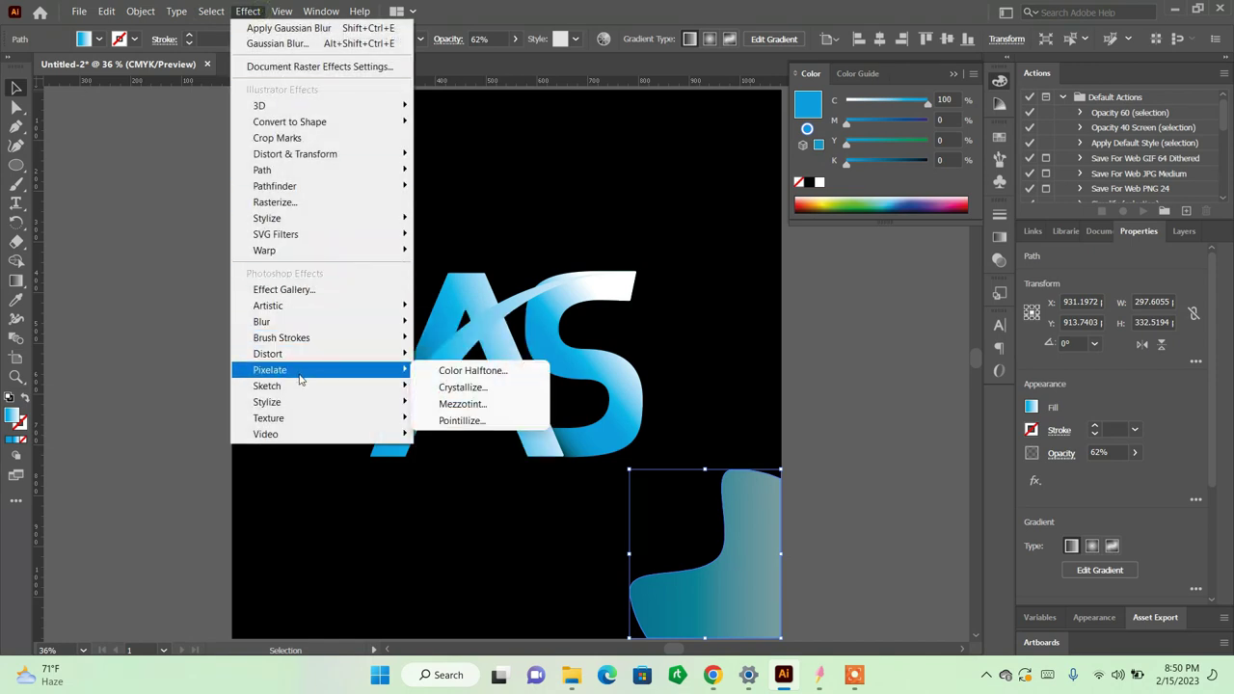
pyautogui.click(474, 388)
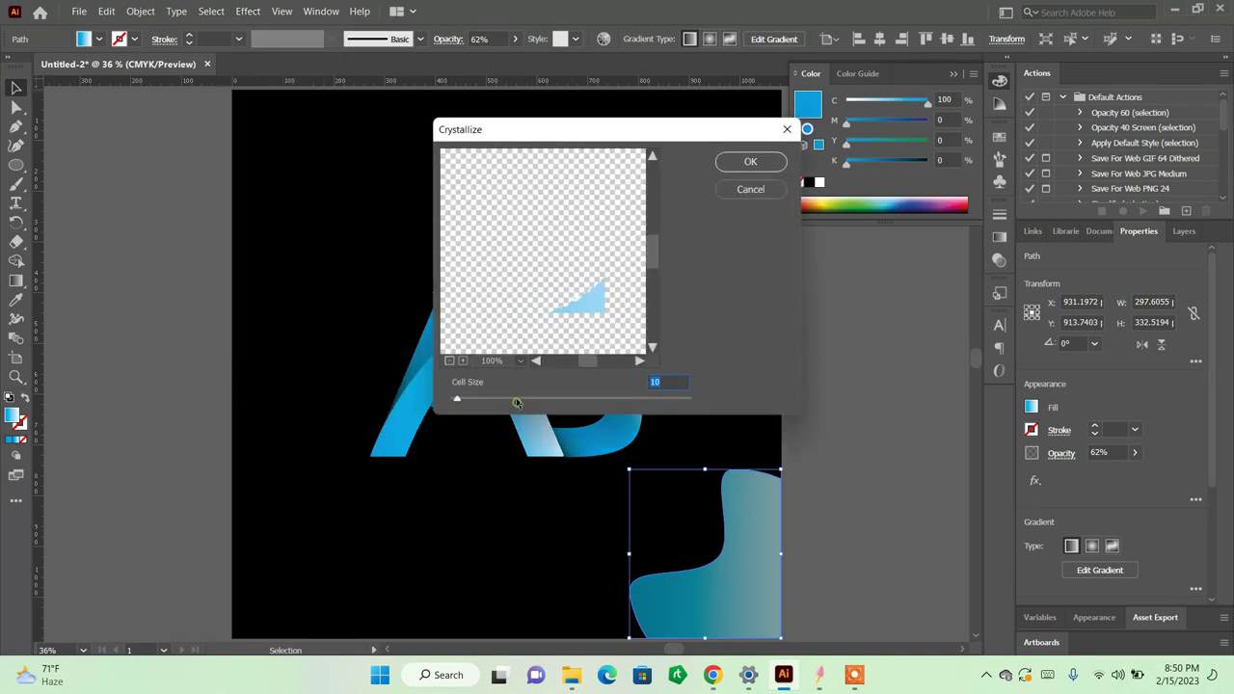
pyautogui.click(517, 402)
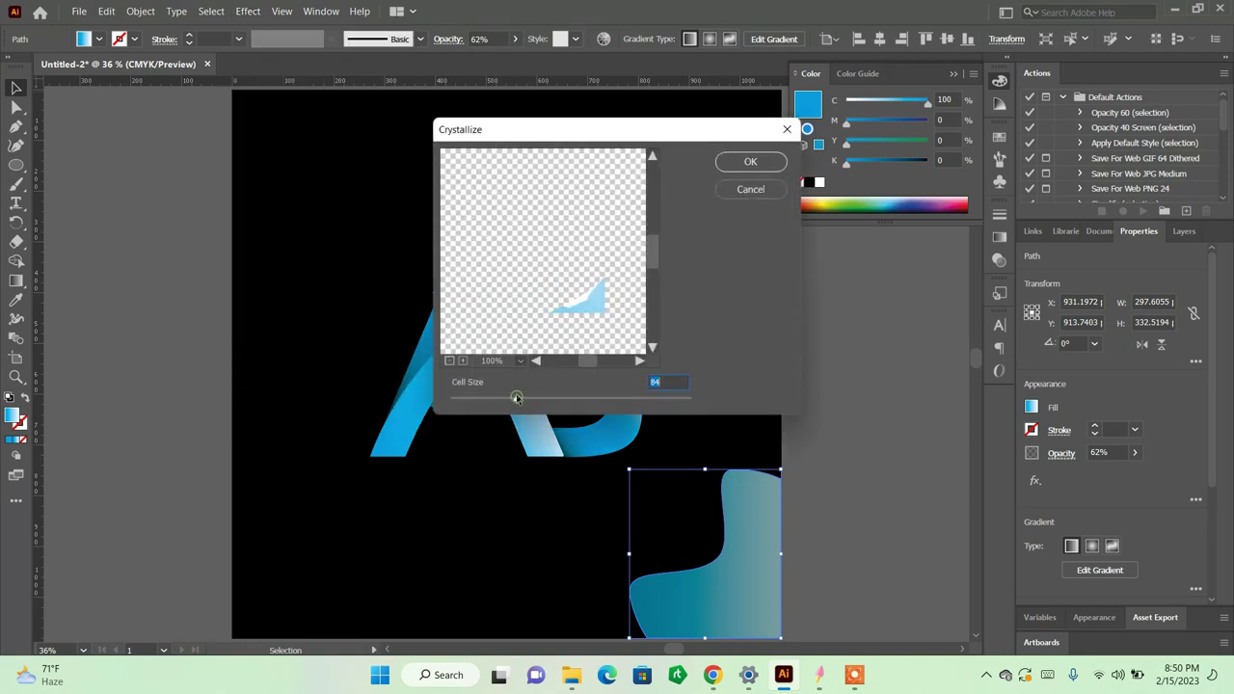
pyautogui.click(751, 164)
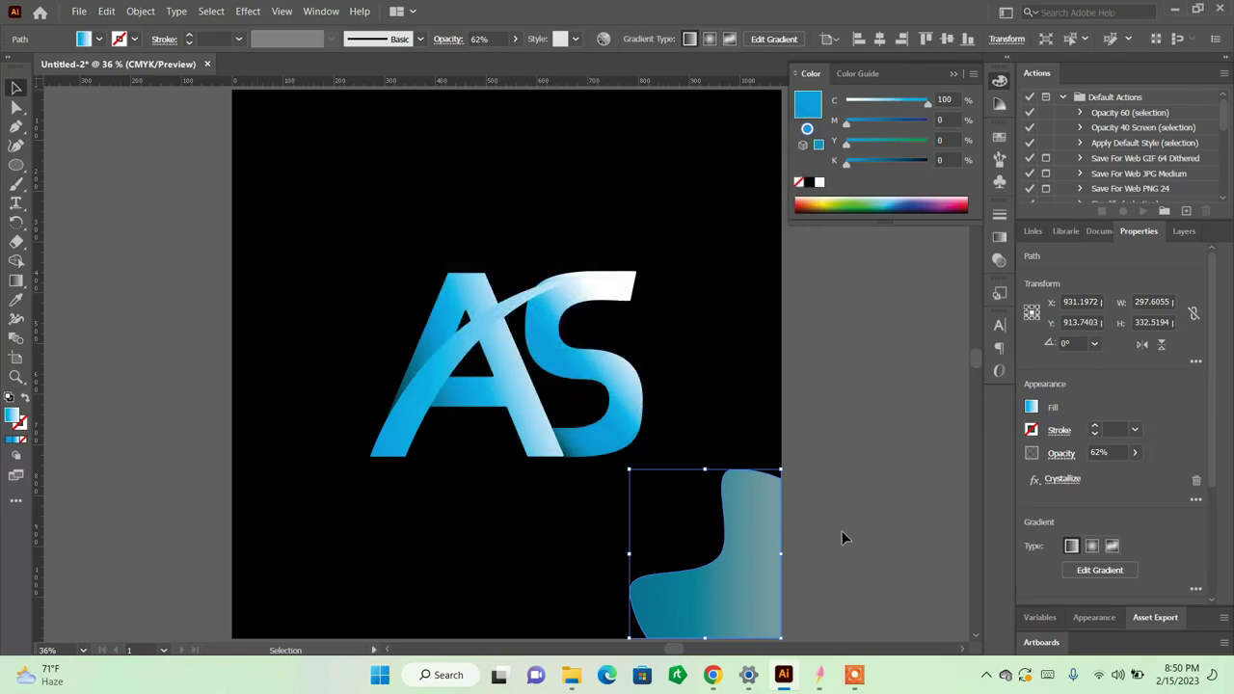
pyautogui.click(843, 537)
# Step: Reapply a lower-radius Gaussian Blur to the corner shape, then delete the shape
pyautogui.hotkey('ctrl', 'a')
pyautogui.click(248, 11)
pyautogui.moveTo(263, 321)
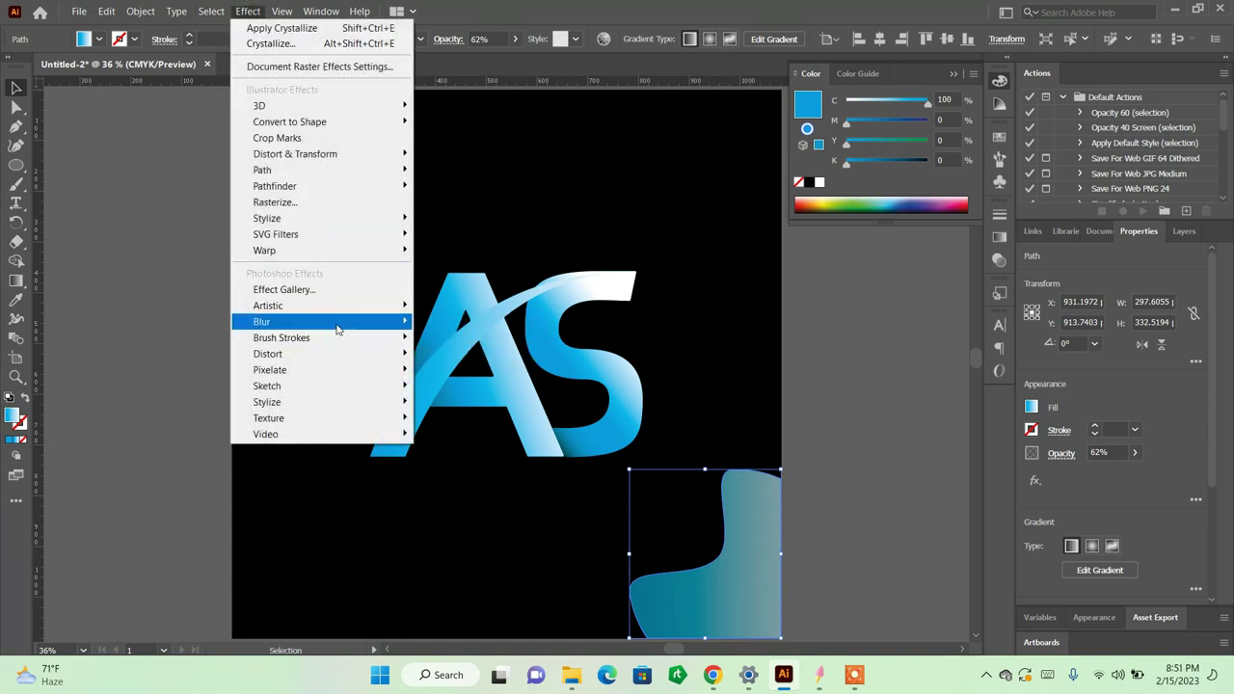
pyautogui.click(442, 324)
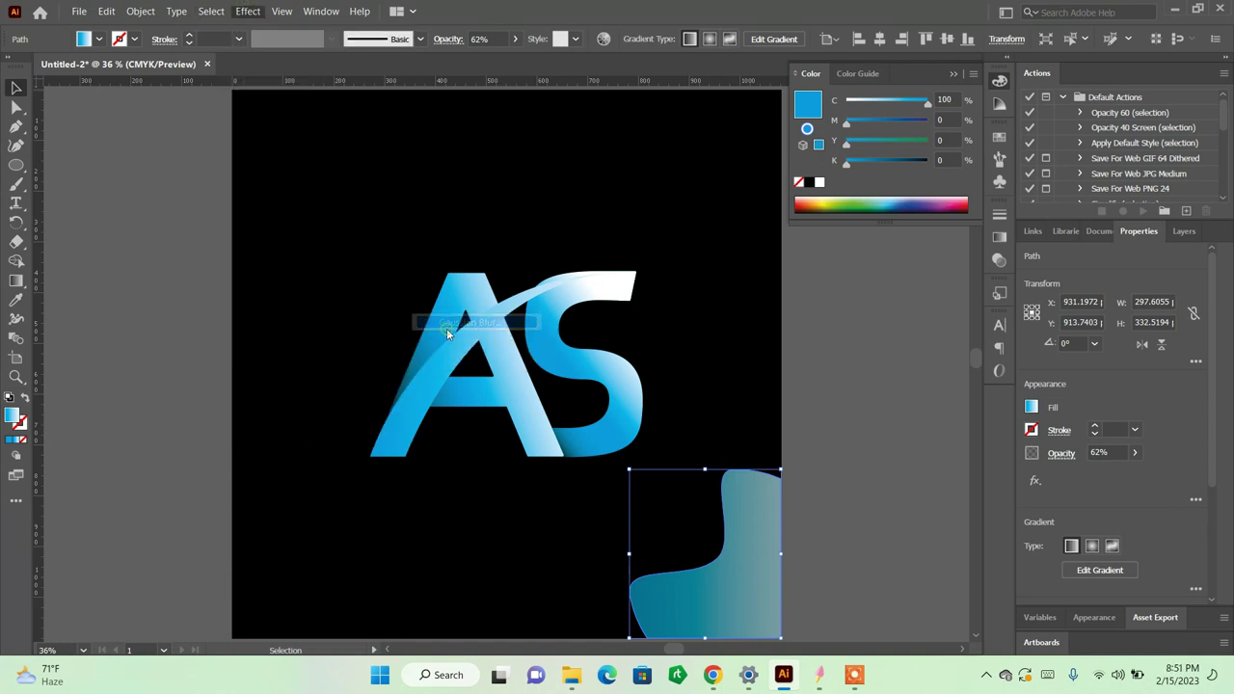
pyautogui.moveTo(609, 316); pyautogui.dragTo(585, 316)
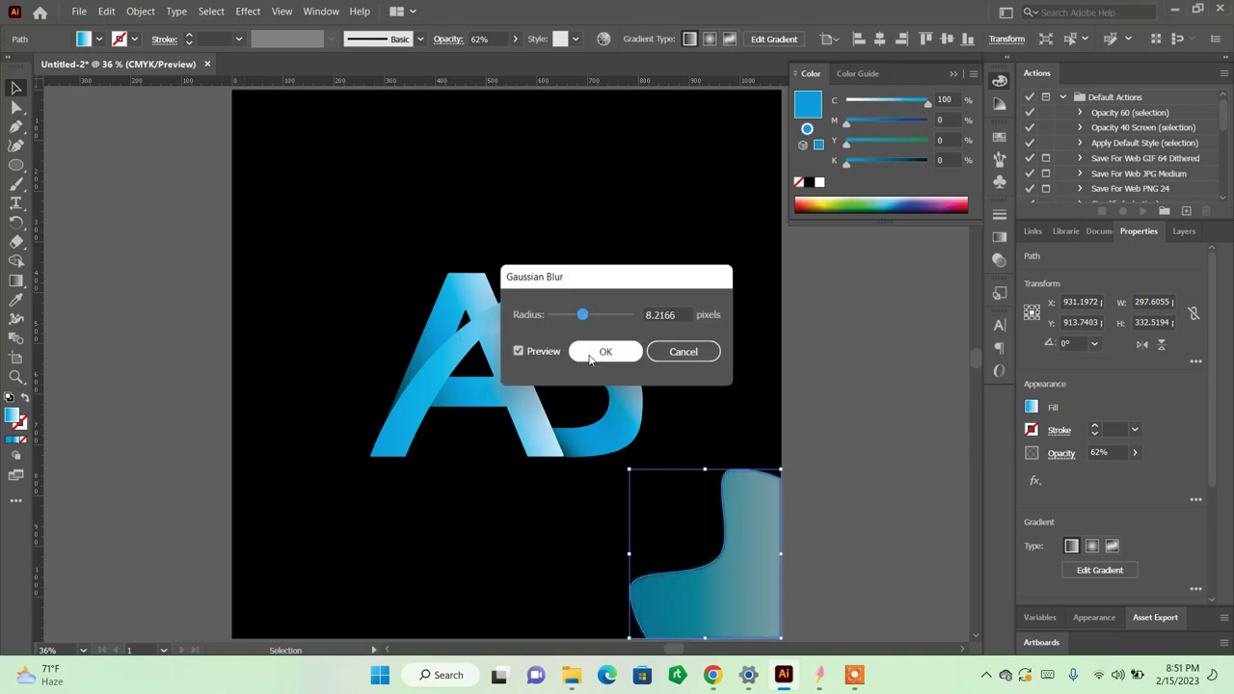
pyautogui.click(595, 354)
pyautogui.click(849, 427)
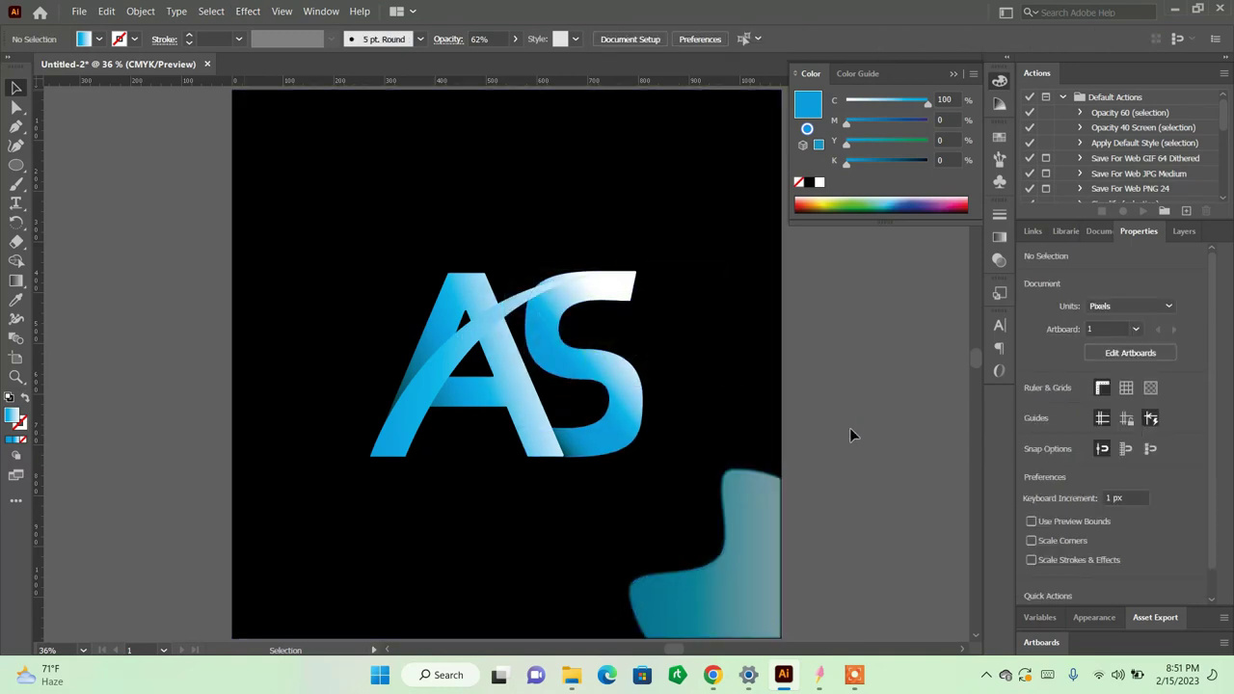
pyautogui.click(767, 536)
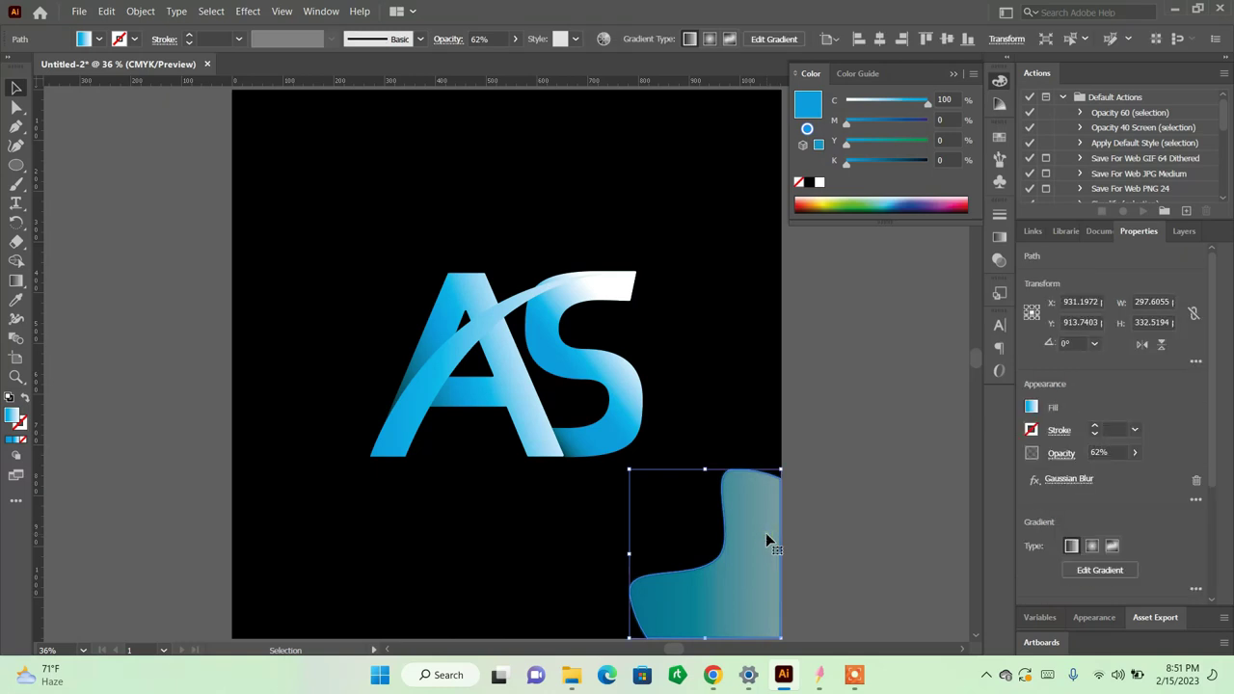
pyautogui.press('Delete')
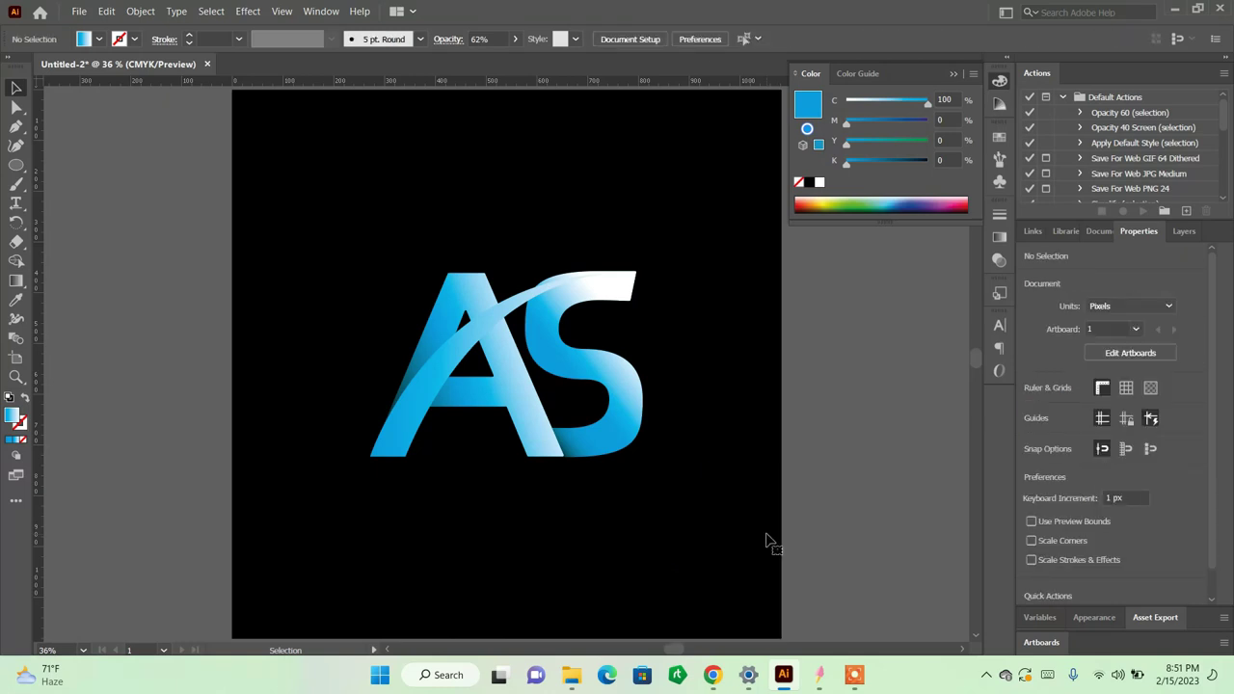
# Step: Draw a closed curved corner shape with the Pen at the artboard's bottom-right
pyautogui.press('p')
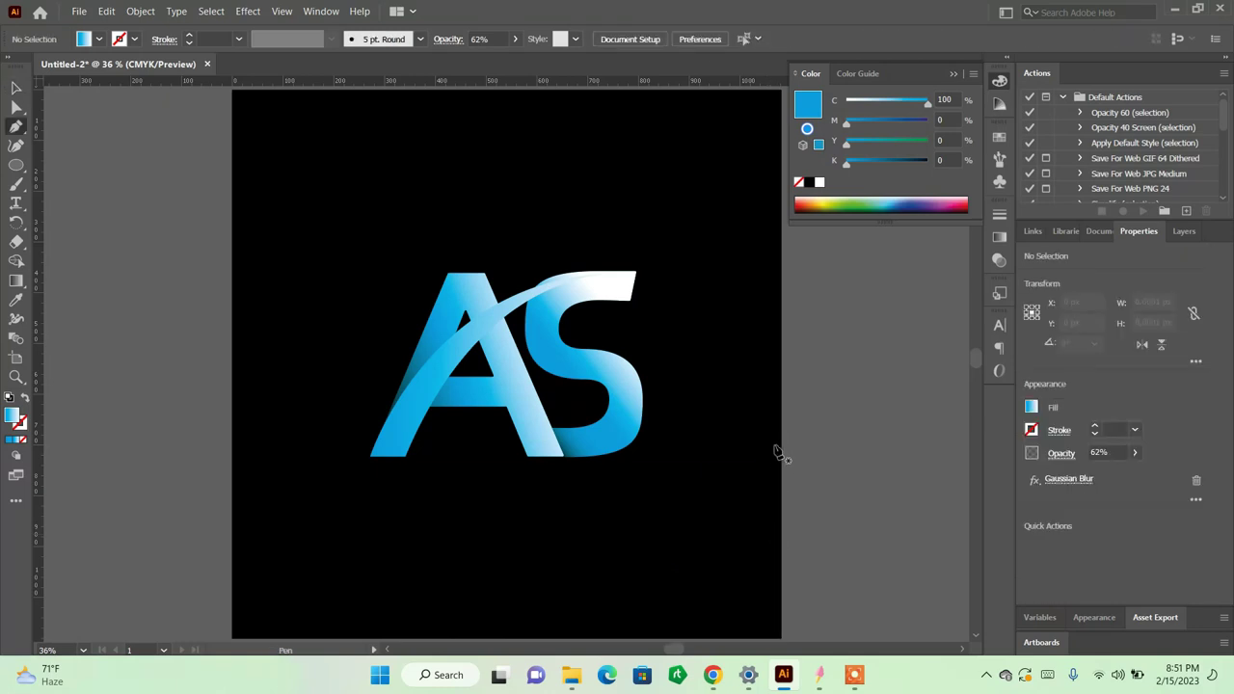
pyautogui.click(781, 445)
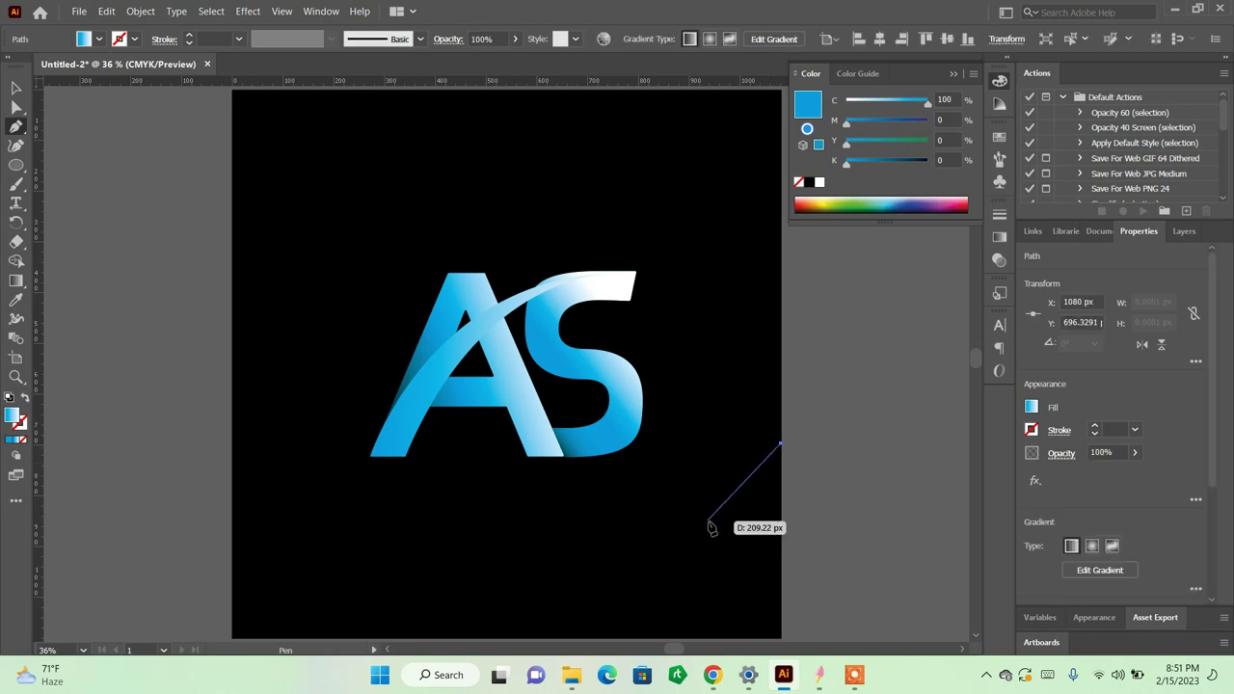
pyautogui.moveTo(708, 525)
pyautogui.mouseDown()
pyautogui.moveTo(718, 595)
pyautogui.moveTo(702, 595)
pyautogui.mouseUp()
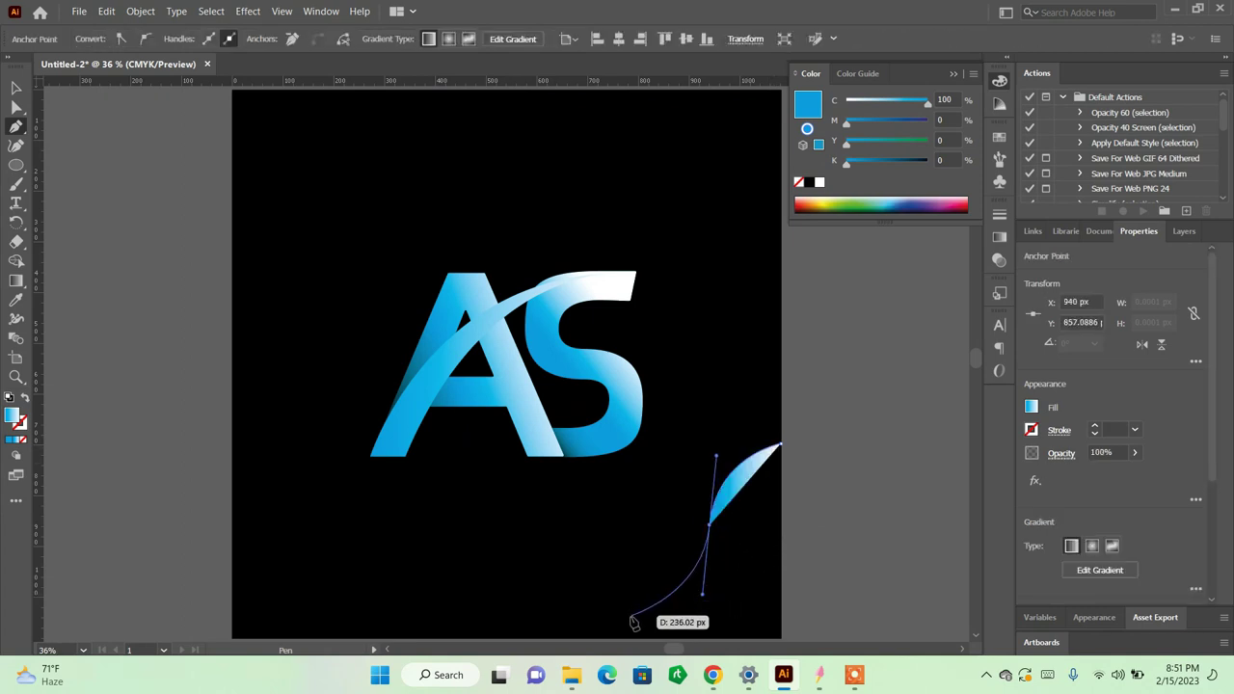
pyautogui.click(631, 639)
pyautogui.scroll(-3, 816, 570)
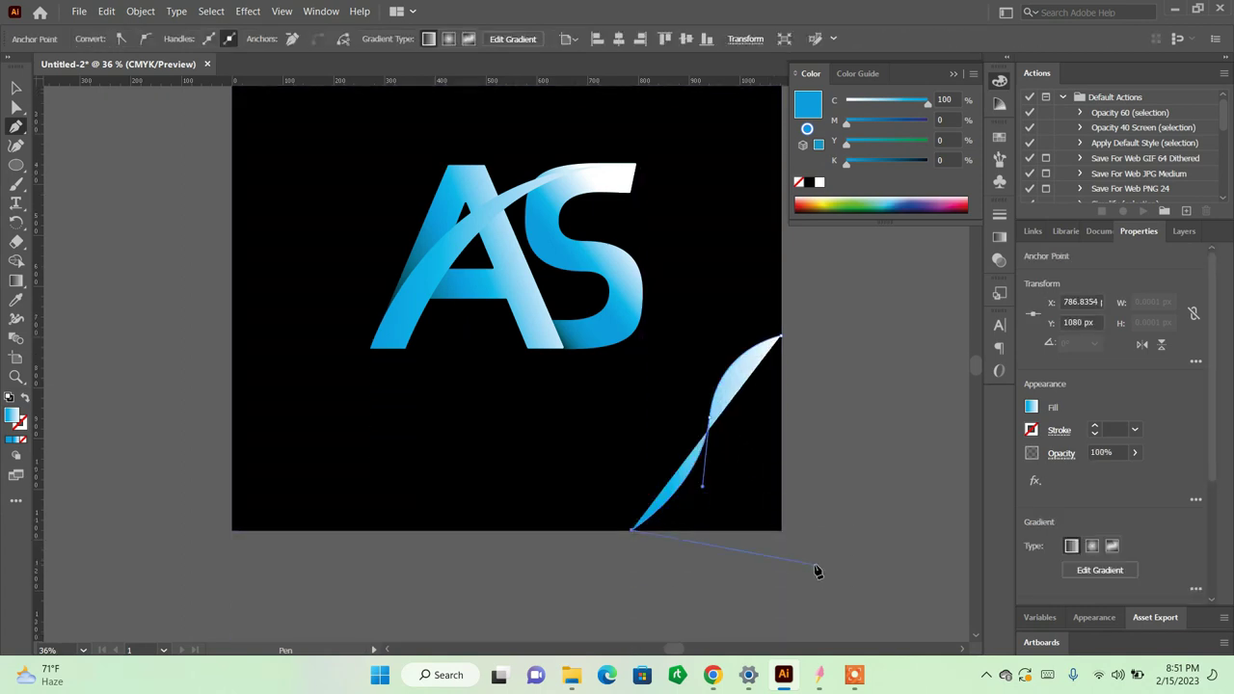
pyautogui.click(783, 531)
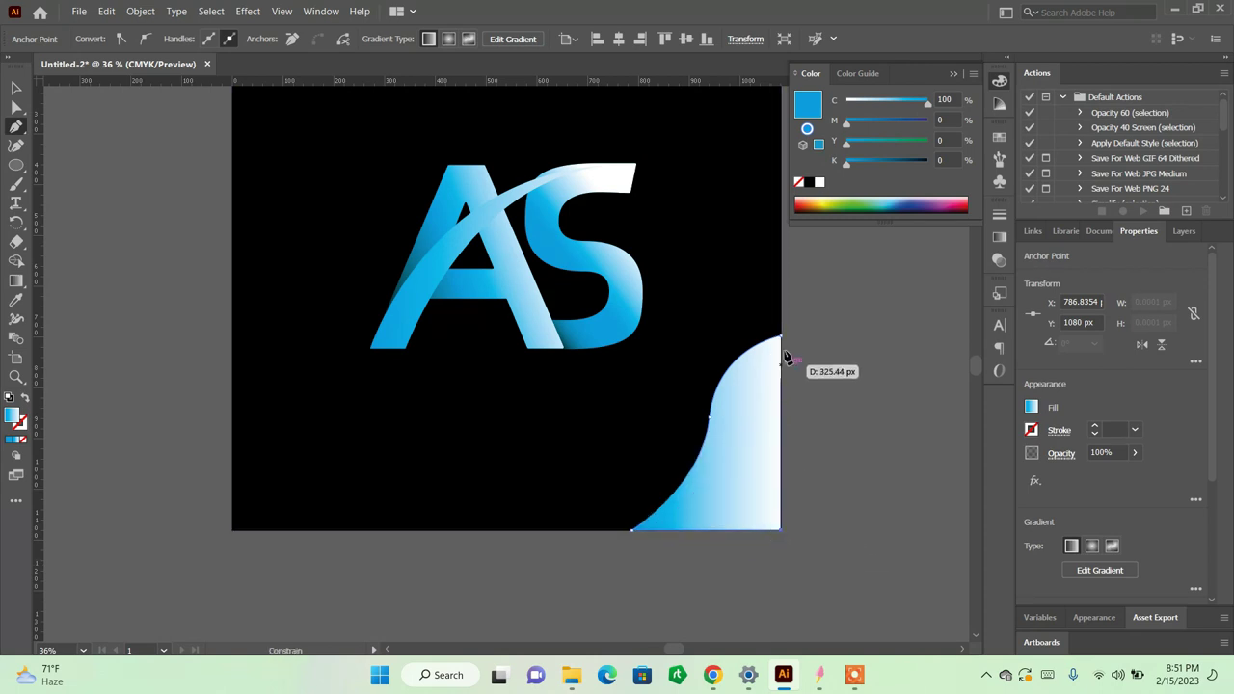
pyautogui.click(782, 339)
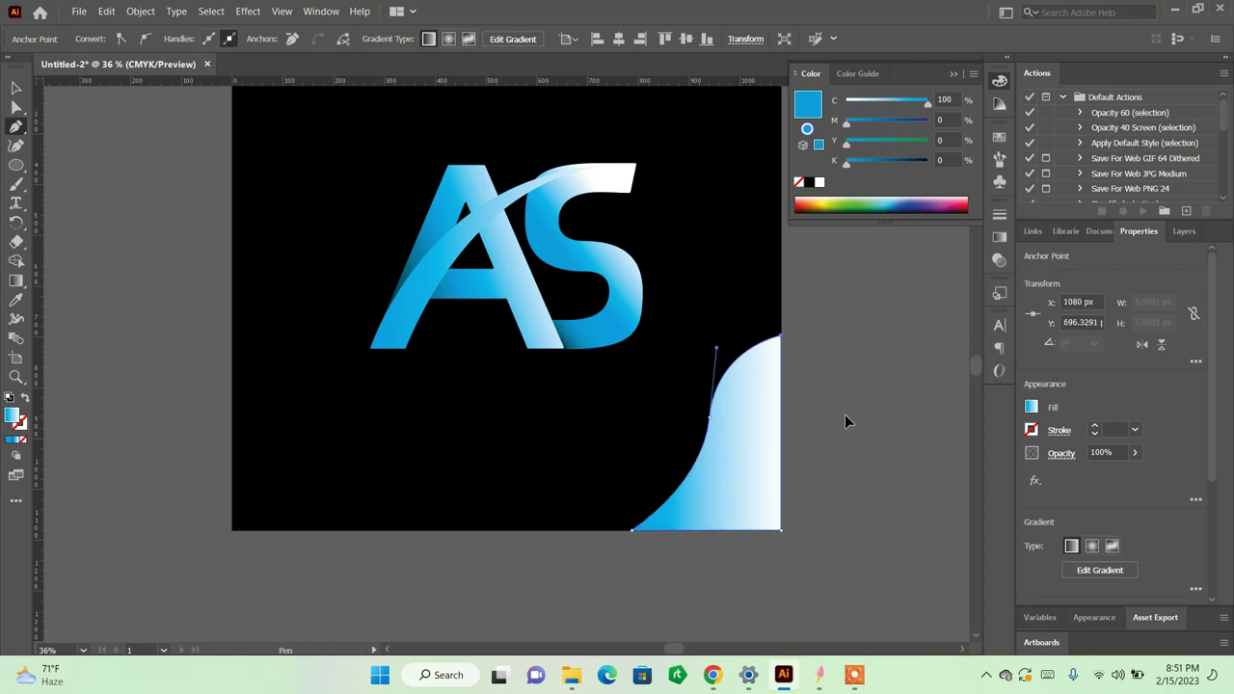
pyautogui.press('v')
pyautogui.scroll(3, 845, 422)
# Step: Duplicate the corner shape and reflect the copy horizontally
pyautogui.rightClick(763, 546)
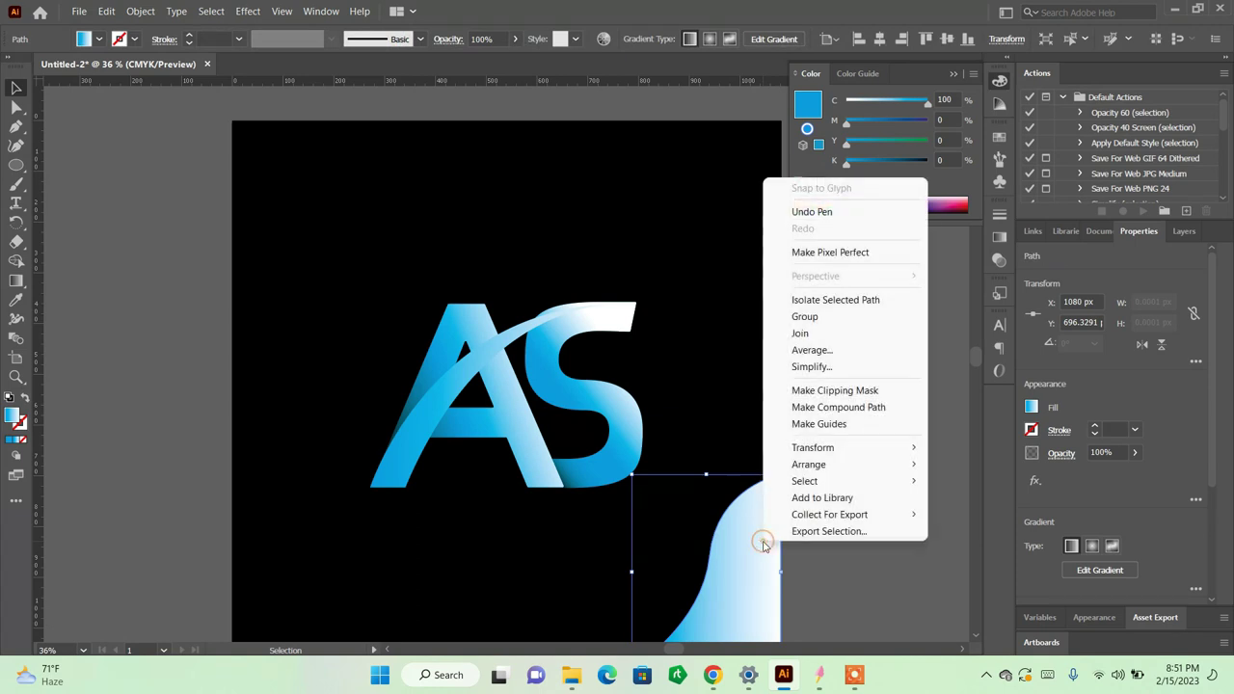
pyautogui.press('Escape')
pyautogui.press('a')
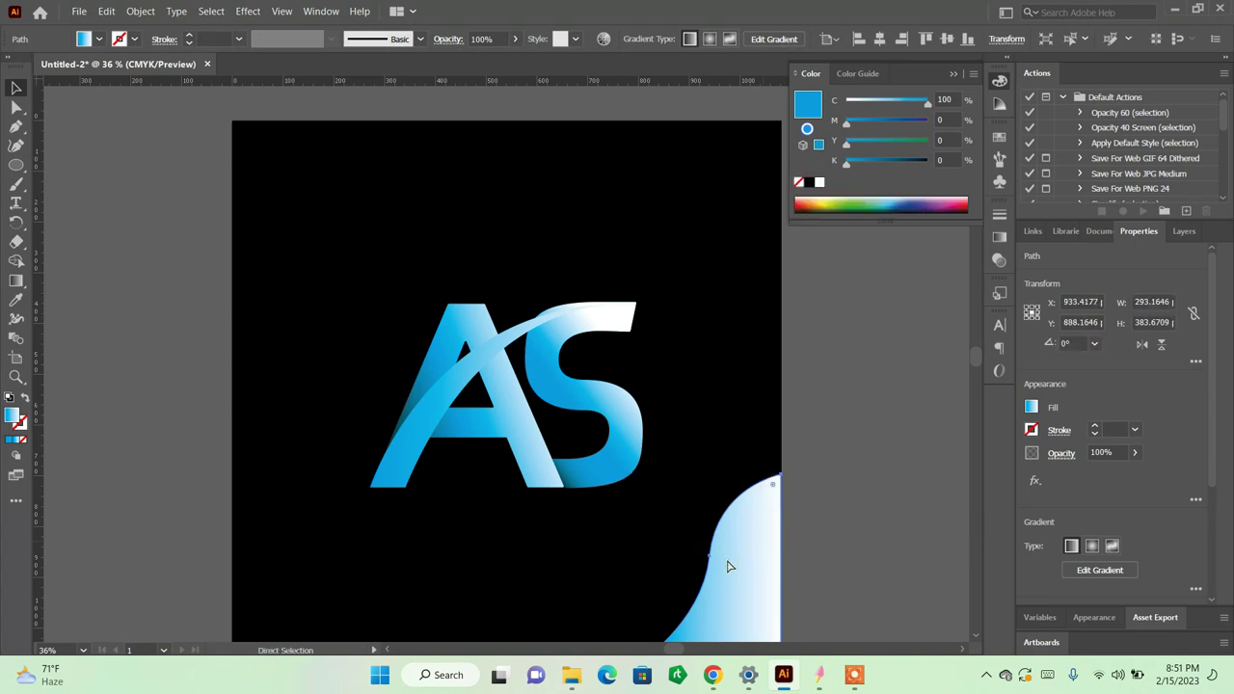
pyautogui.press('v')
pyautogui.rightClick(728, 568)
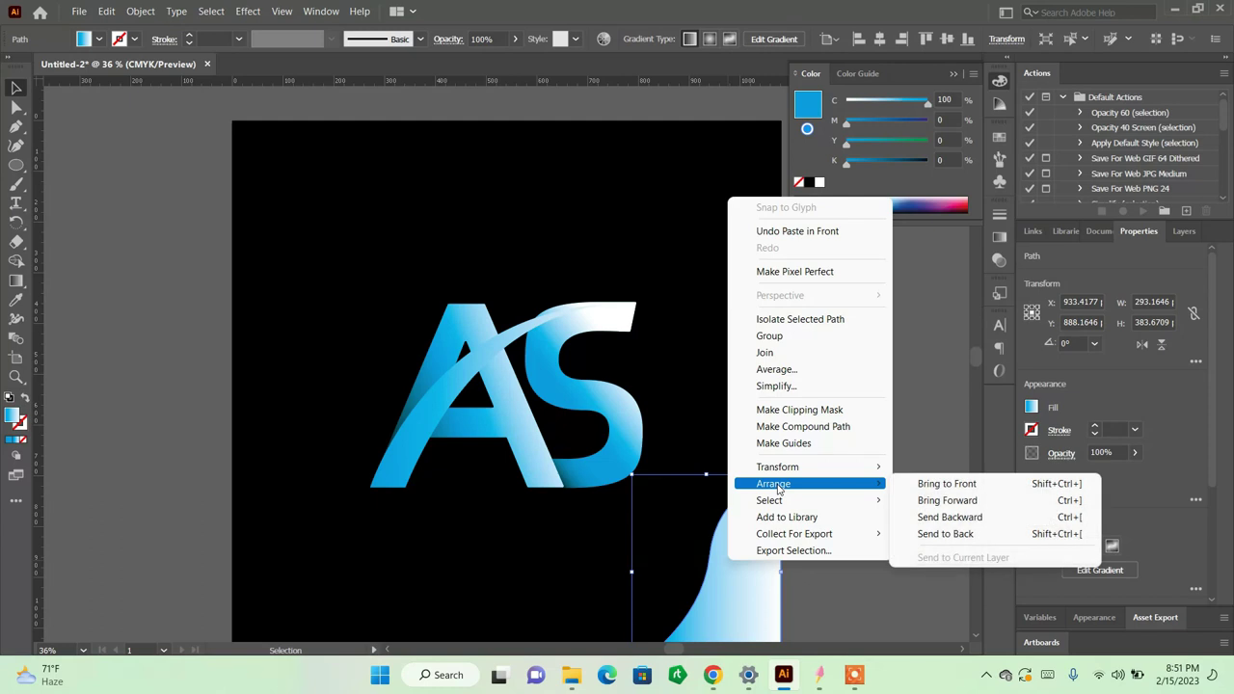
pyautogui.moveTo(777, 466)
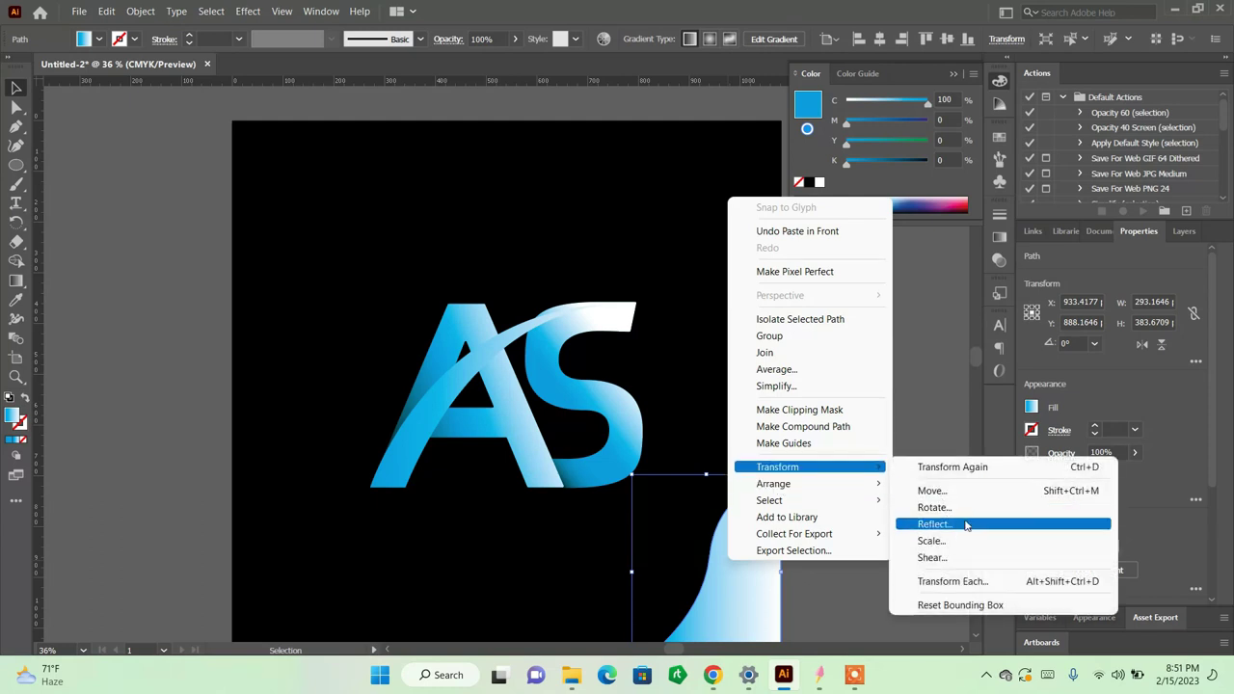
pyautogui.click(967, 526)
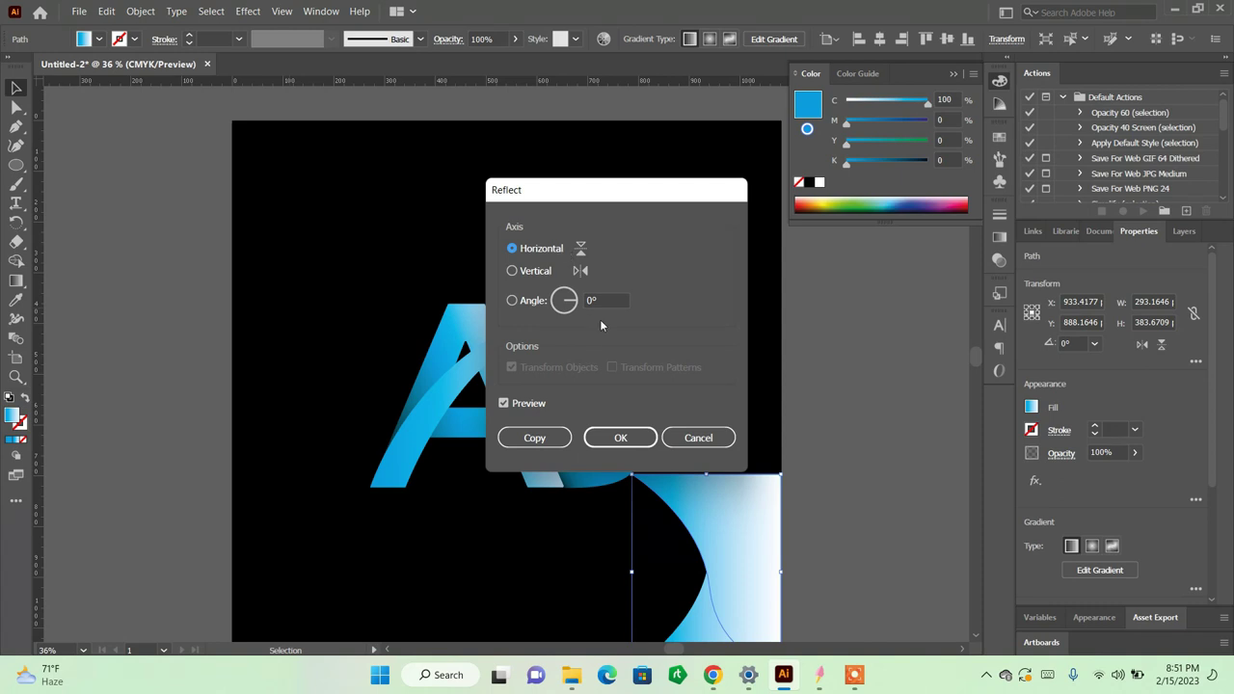
pyautogui.click(620, 438)
# Step: Reflect the copy vertically and move it into the top-left corner
pyautogui.rightClick(763, 504)
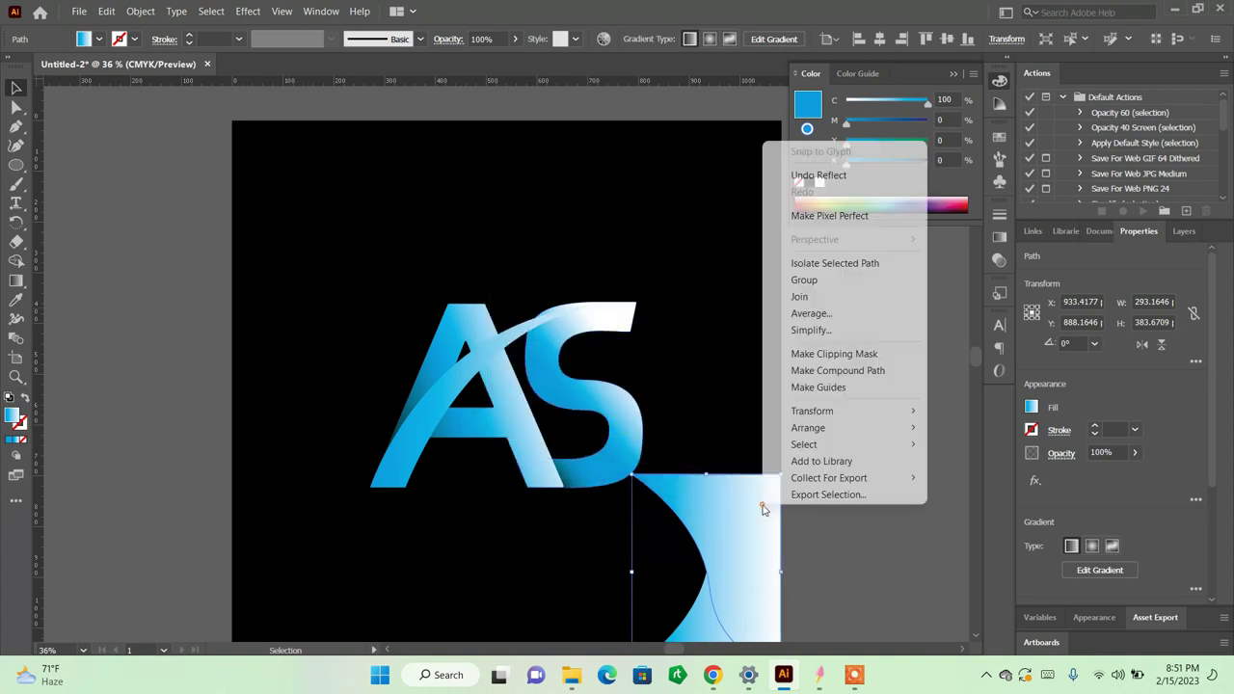
pyautogui.moveTo(812, 411)
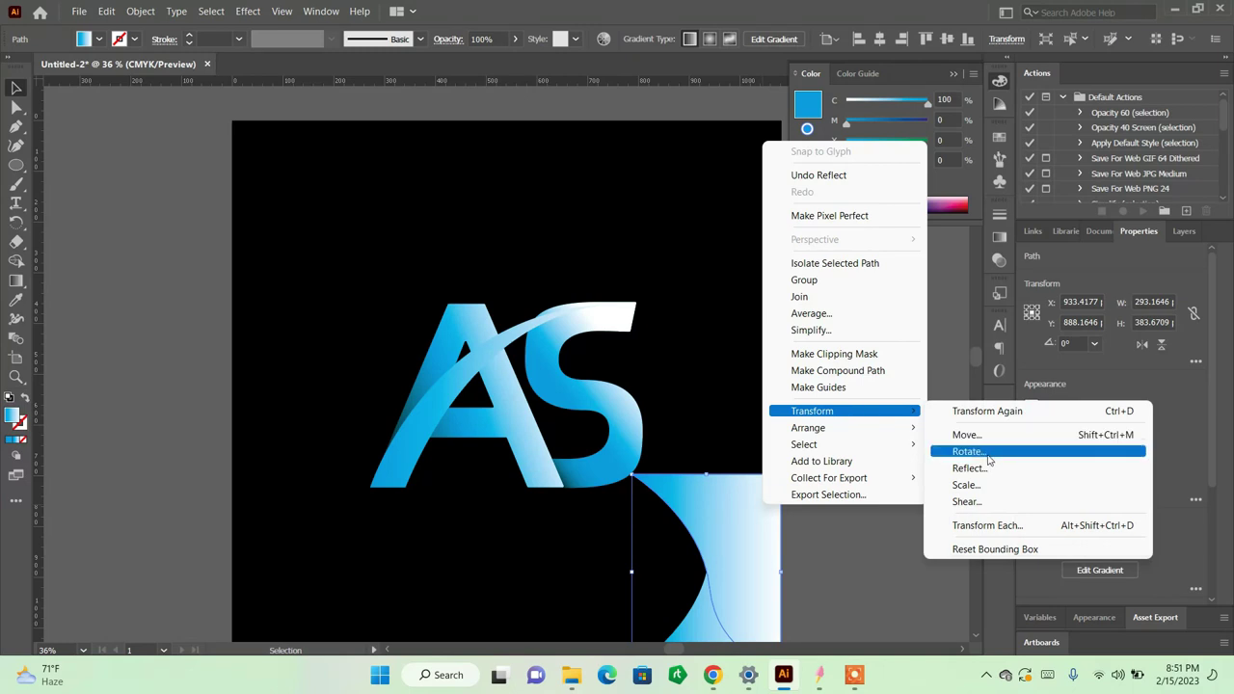
pyautogui.click(970, 469)
pyautogui.click(535, 271)
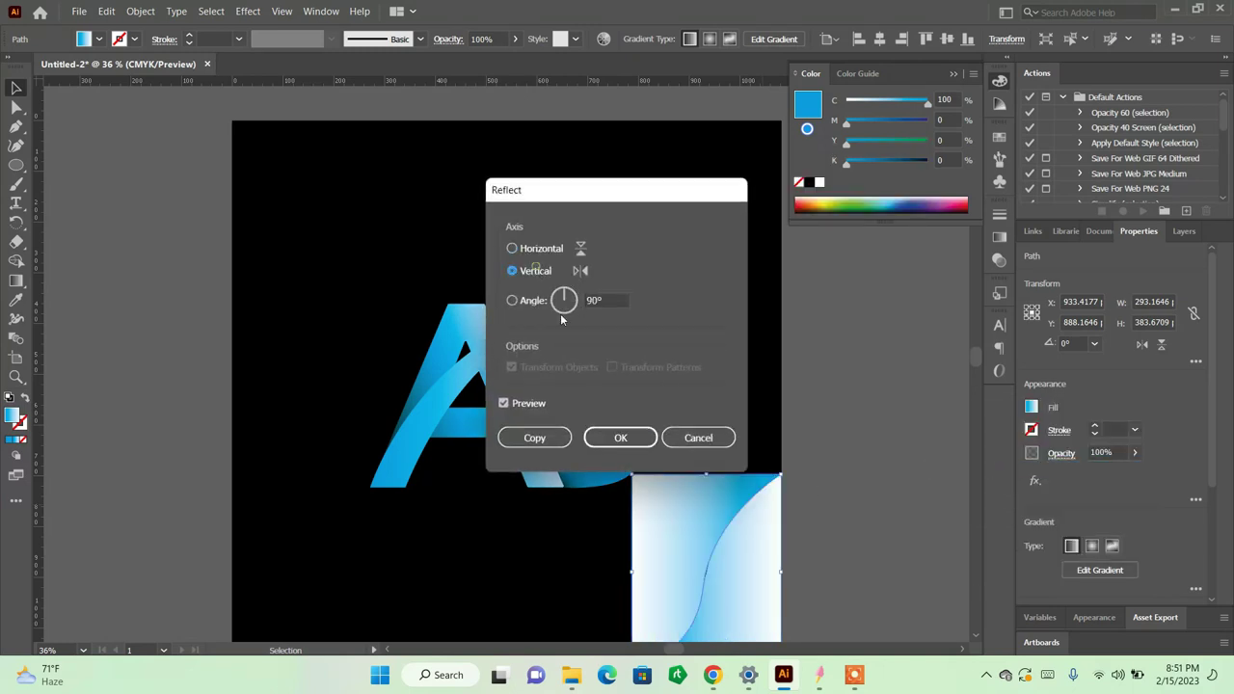
pyautogui.click(620, 438)
pyautogui.moveTo(674, 507)
pyautogui.mouseDown()
pyautogui.moveTo(268, 166)
pyautogui.moveTo(274, 157)
pyautogui.mouseUp()
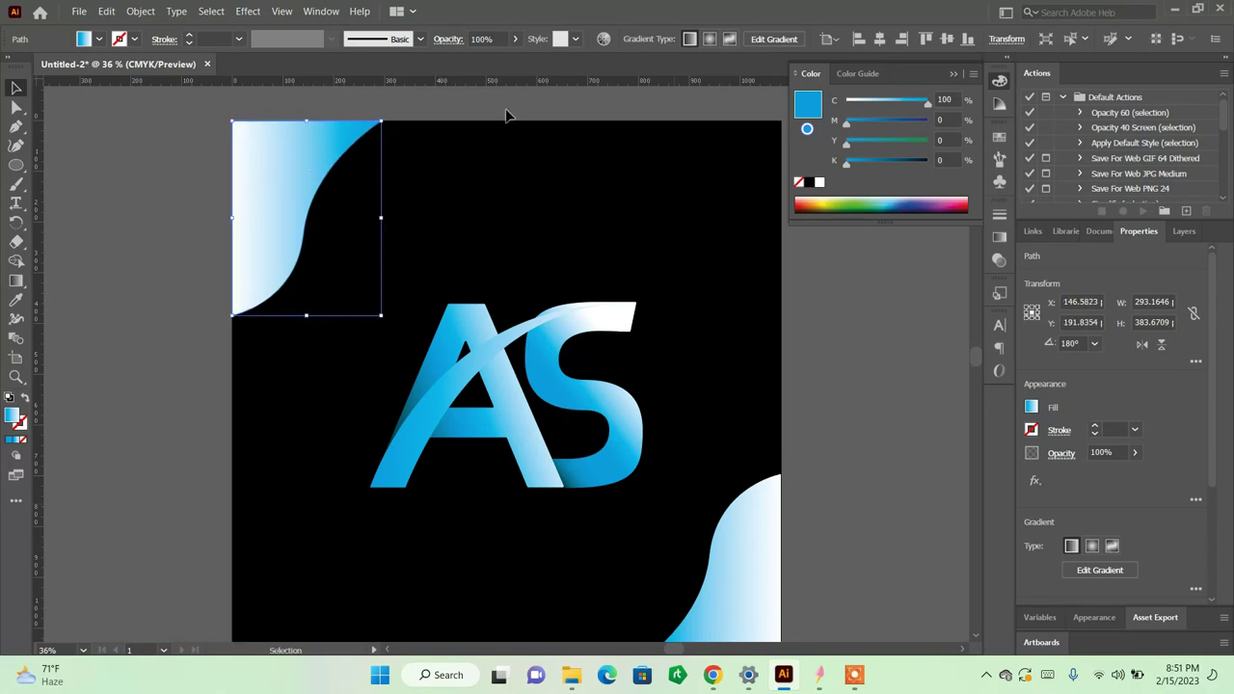
pyautogui.click(645, 247)
pyautogui.scroll(-1, 823, 441)
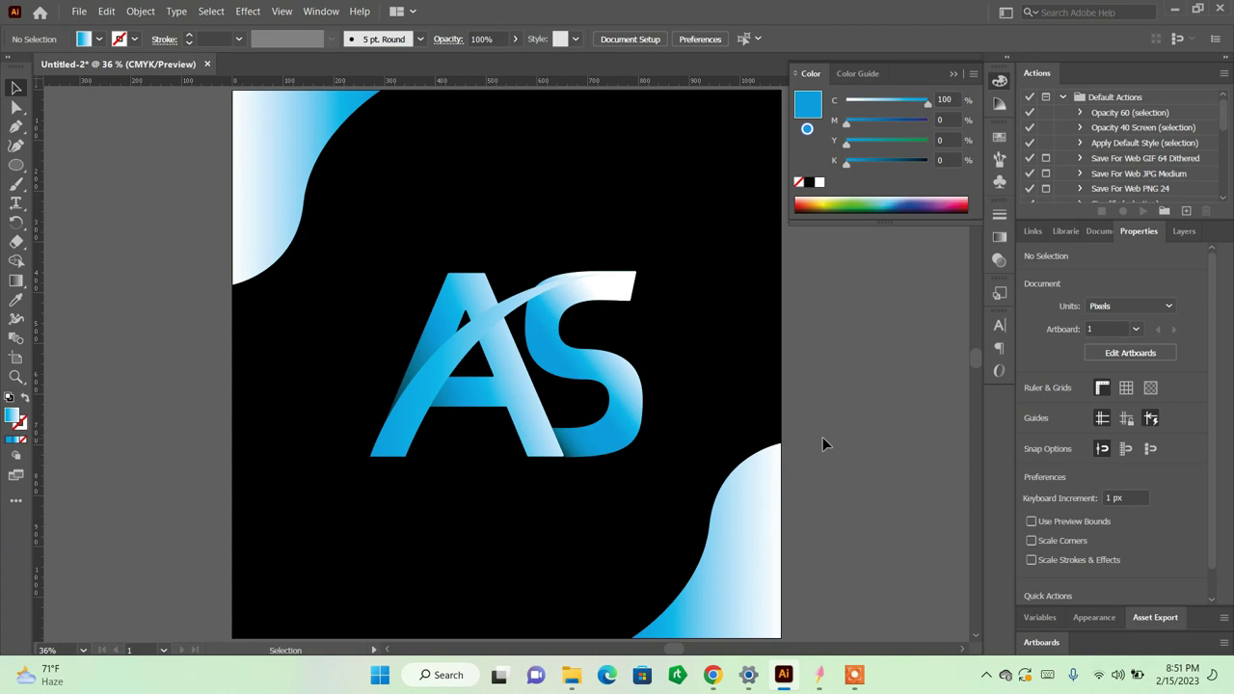
# Step: Draw a gradient circle below the logo and place a smaller copy right of the logo
pyautogui.press('l')
pyautogui.moveTo(489, 533); pyautogui.dragTo(533, 577)
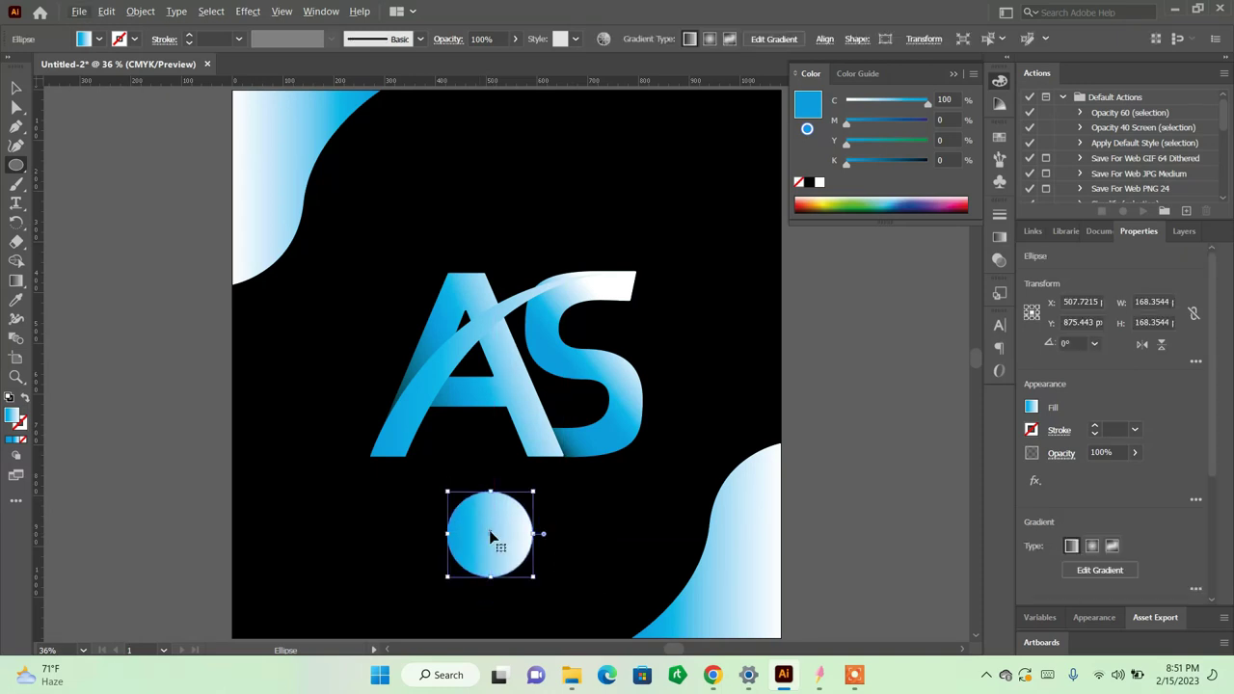
pyautogui.hotkey('alt', 'v')
pyautogui.click(838, 314)
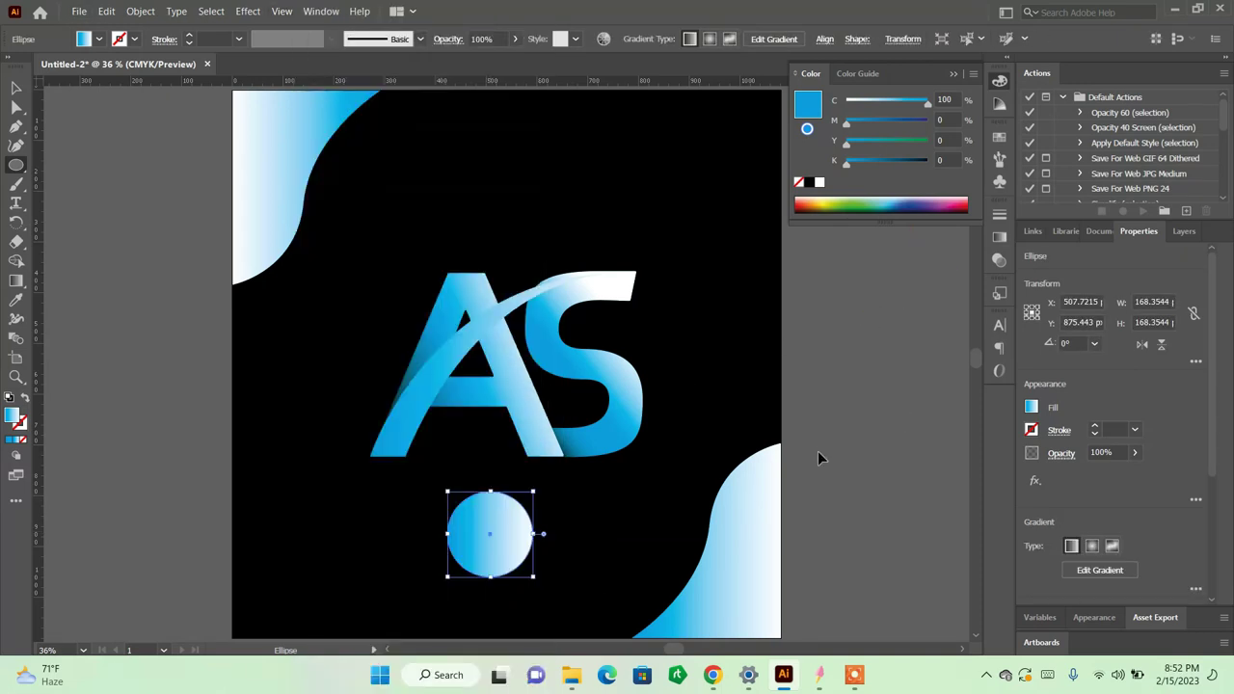
pyautogui.press('v')
pyautogui.moveTo(489, 533); pyautogui.dragTo(716, 361)
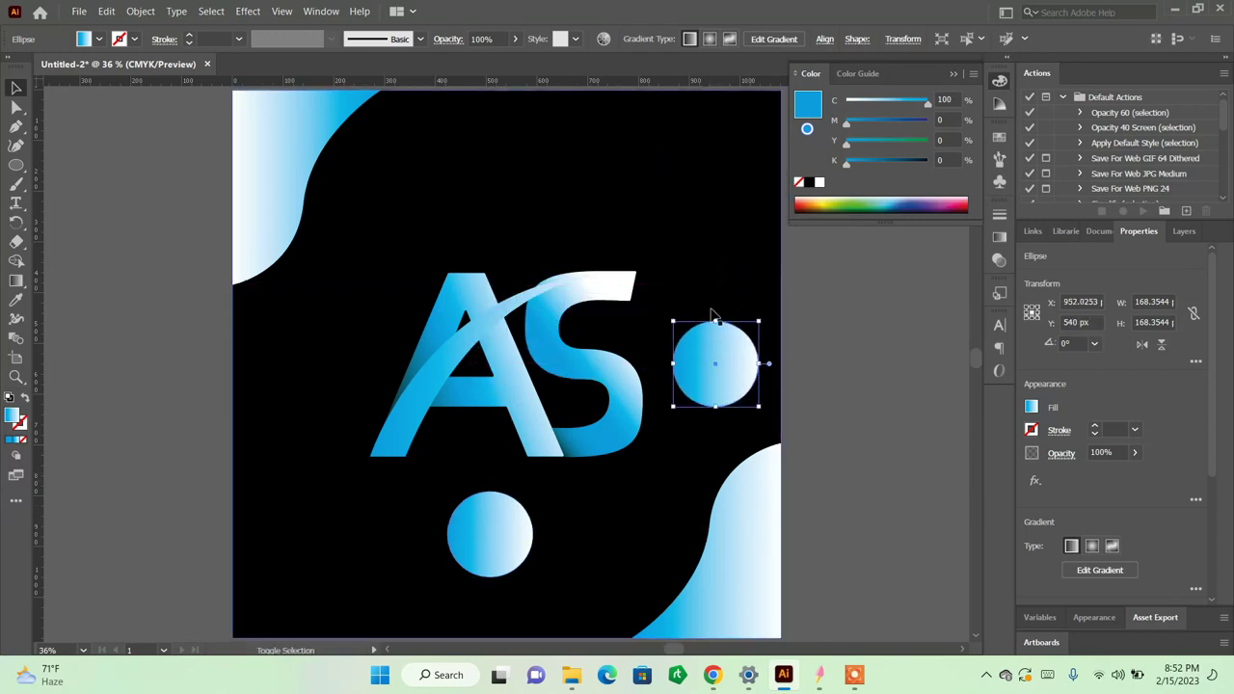
pyautogui.moveTo(715, 321); pyautogui.dragTo(715, 340)
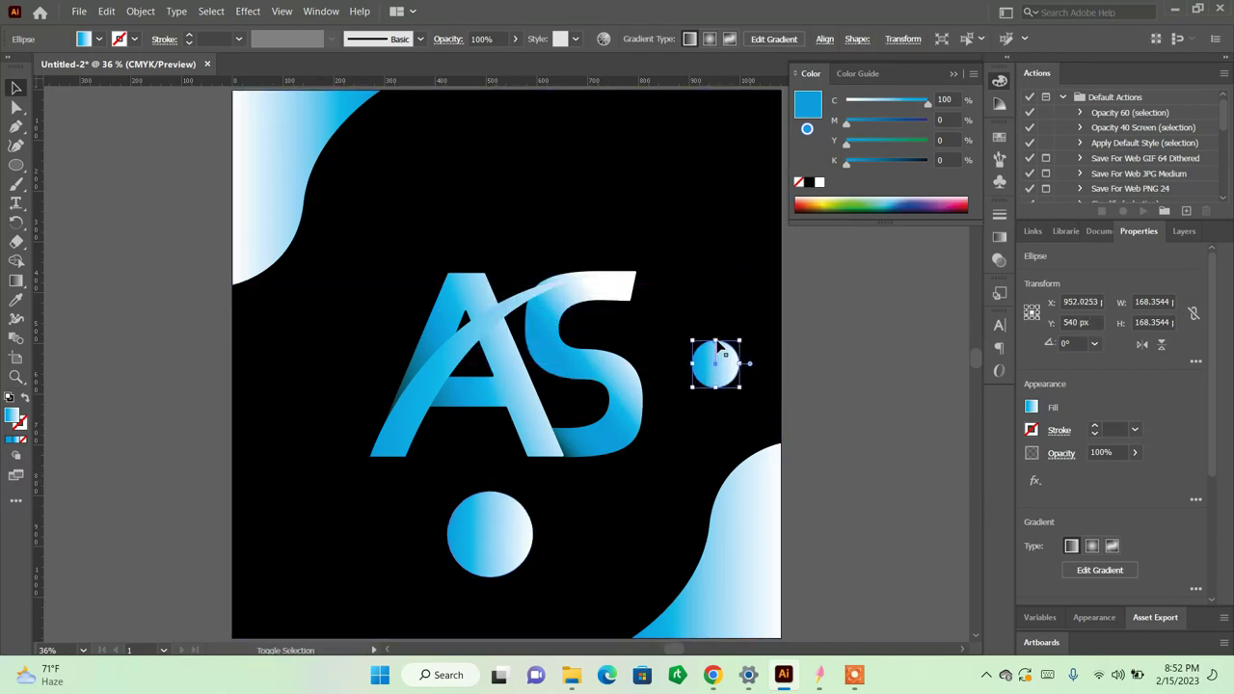
# Step: Reposition and resize the large circle, and enlarge the circle near the top
pyautogui.doubleClick(502, 524)
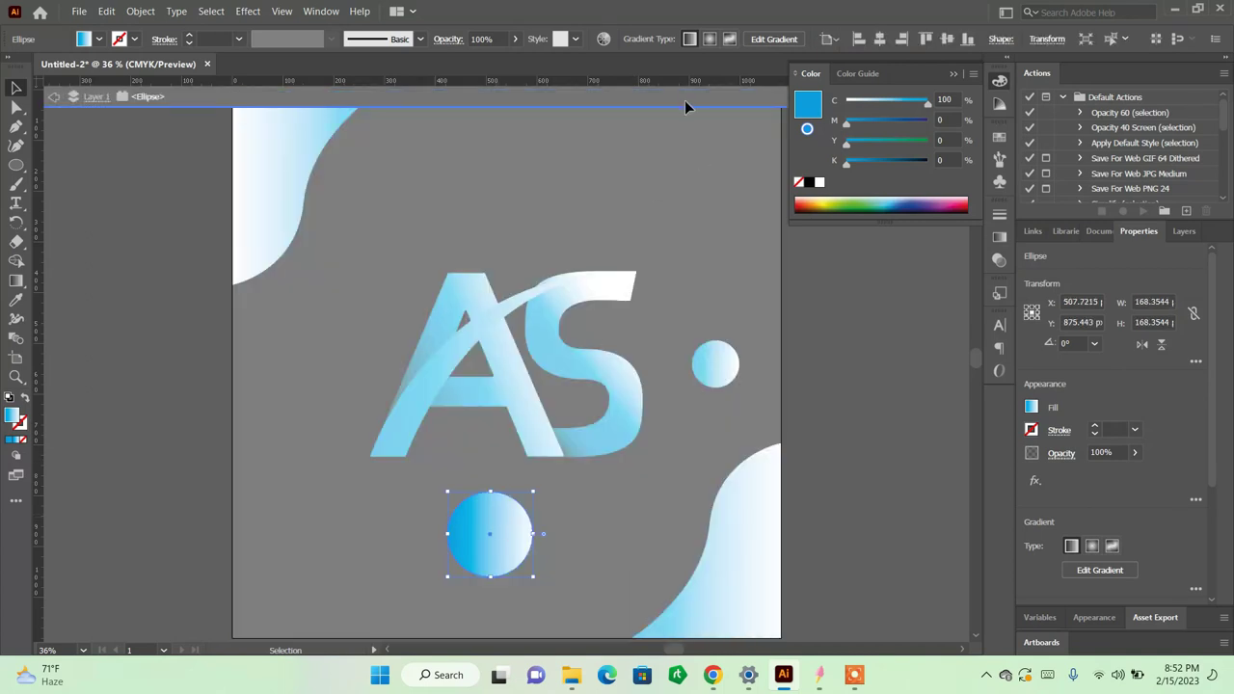
pyautogui.click(685, 100)
pyautogui.moveTo(490, 524); pyautogui.dragTo(610, 539)
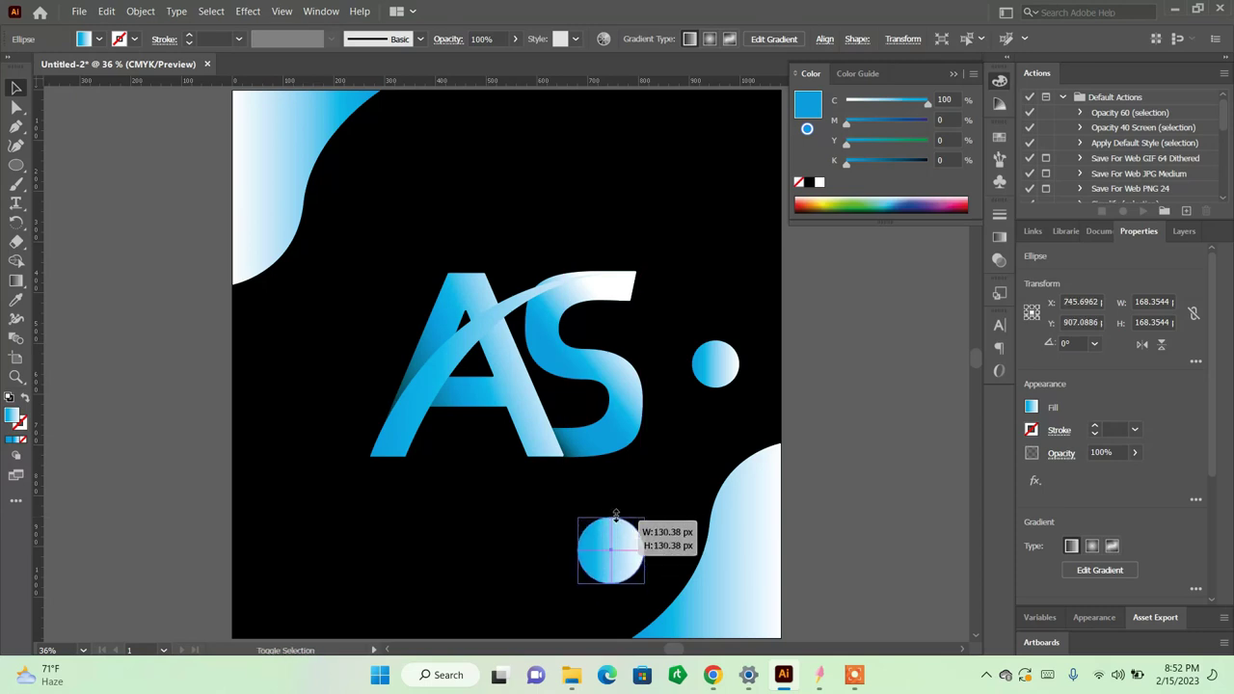
pyautogui.hotkey('ctrl', 'z')
pyautogui.moveTo(615, 508); pyautogui.dragTo(611, 545)
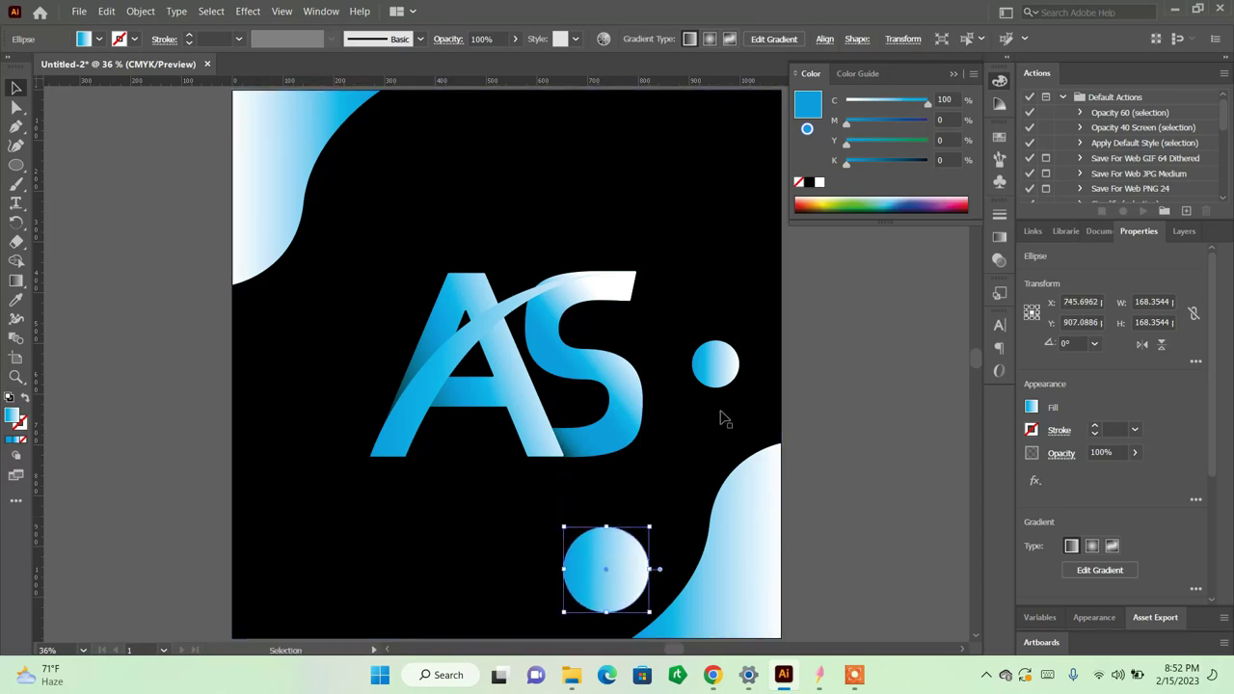
pyautogui.moveTo(711, 373)
pyautogui.mouseDown()
pyautogui.moveTo(703, 429)
pyautogui.moveTo(427, 162)
pyautogui.mouseUp()
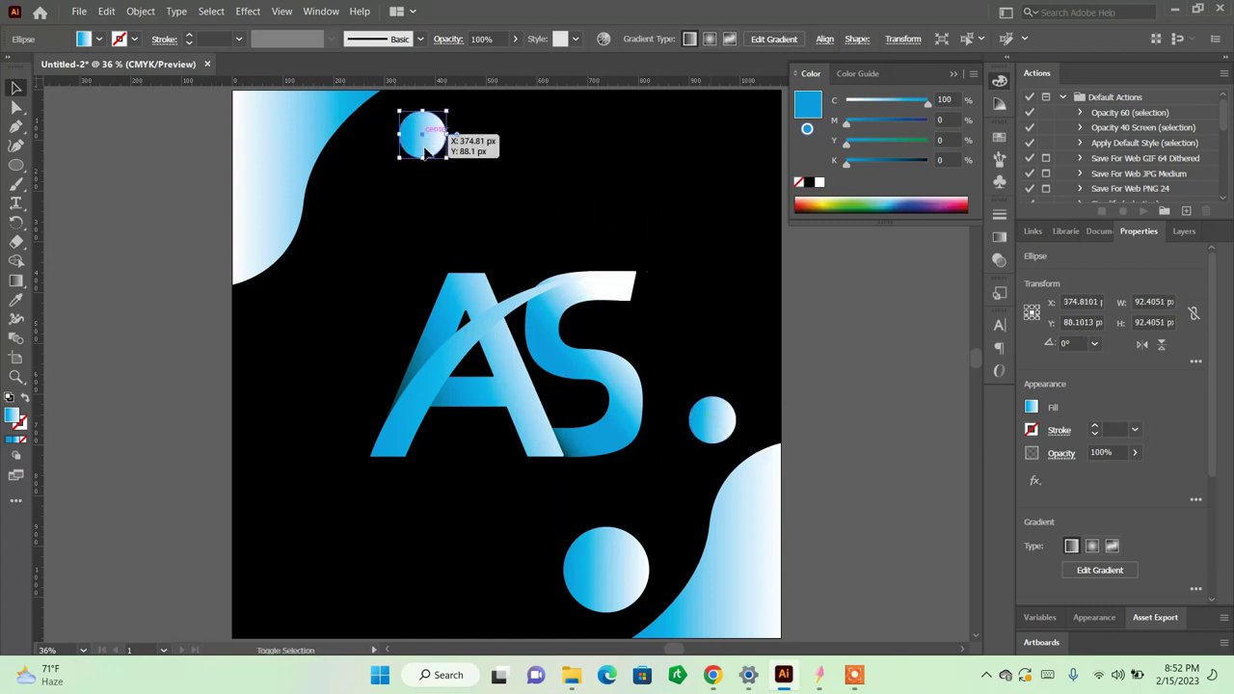
pyautogui.keyDown('shift'); pyautogui.moveTo(425, 159); pyautogui.dragTo(425, 220); pyautogui.keyUp('shift')
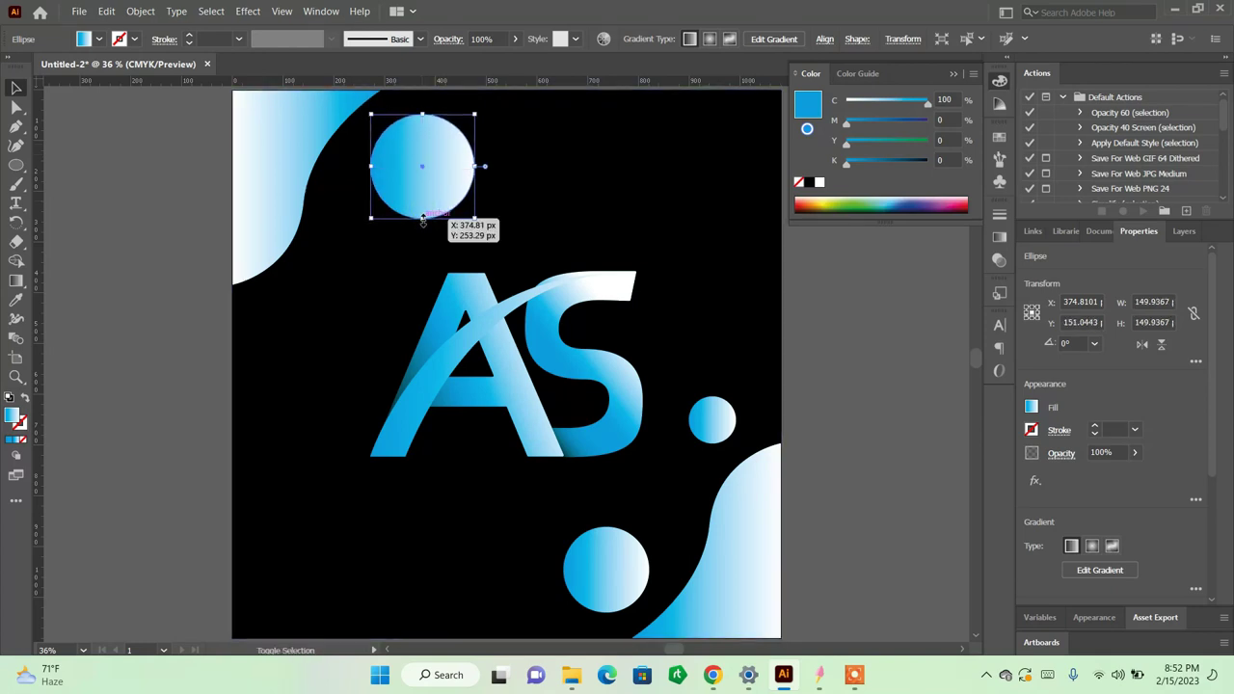
pyautogui.click(866, 420)
# Step: Place a copy of the top circle at the left edge beside the A
pyautogui.click(441, 186)
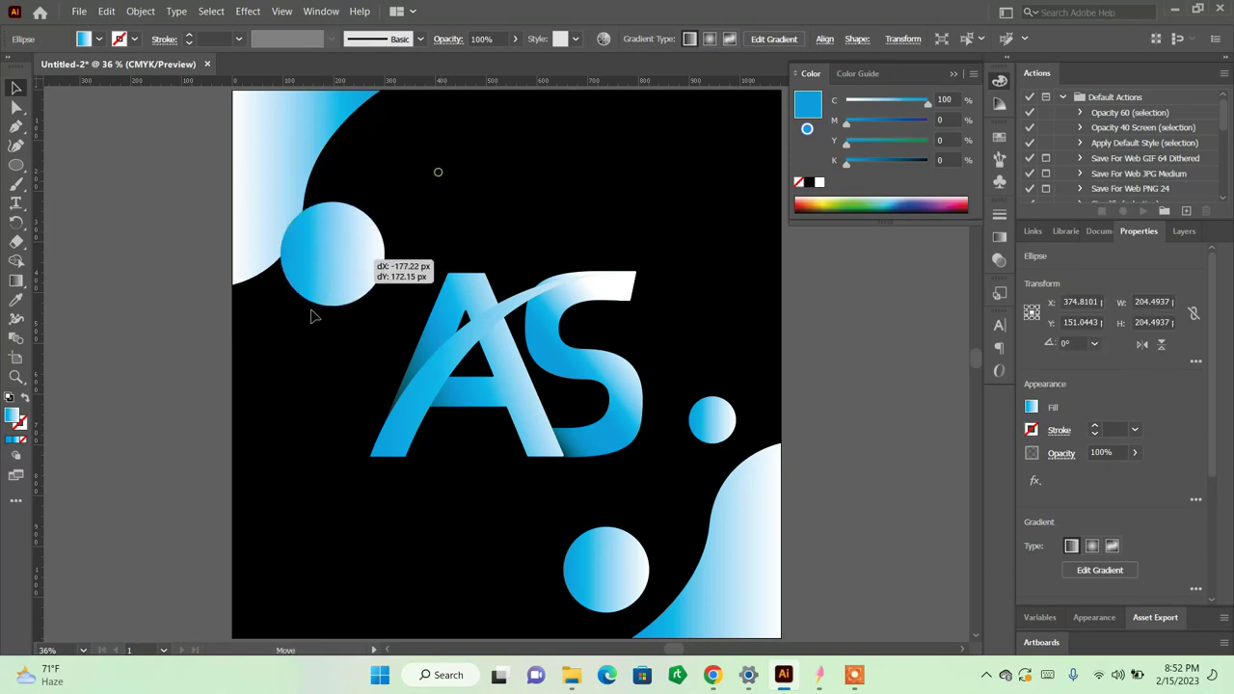
pyautogui.moveTo(433, 171); pyautogui.dragTo(411, 256)
pyautogui.hotkey('ctrl', 'z')
pyautogui.moveTo(425, 147)
pyautogui.keyDown('alt'); pyautogui.mouseDown()
pyautogui.moveTo(301, 322)
pyautogui.moveTo(267, 309)
pyautogui.moveTo(270, 326)
pyautogui.mouseUp(); pyautogui.keyUp('alt')
pyautogui.click(929, 427)
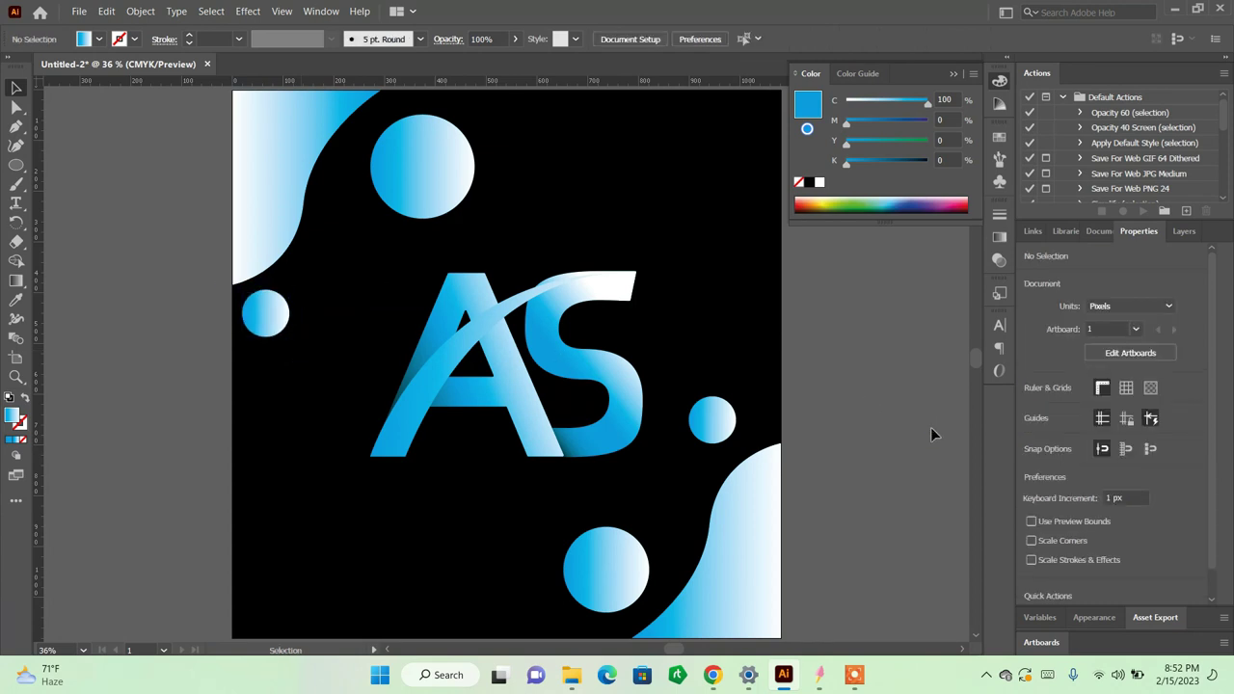
# Step: Select the top, right, bottom and left circles and apply a Gaussian Blur of about 8.9 px
pyautogui.click(483, 164)
pyautogui.press('a')
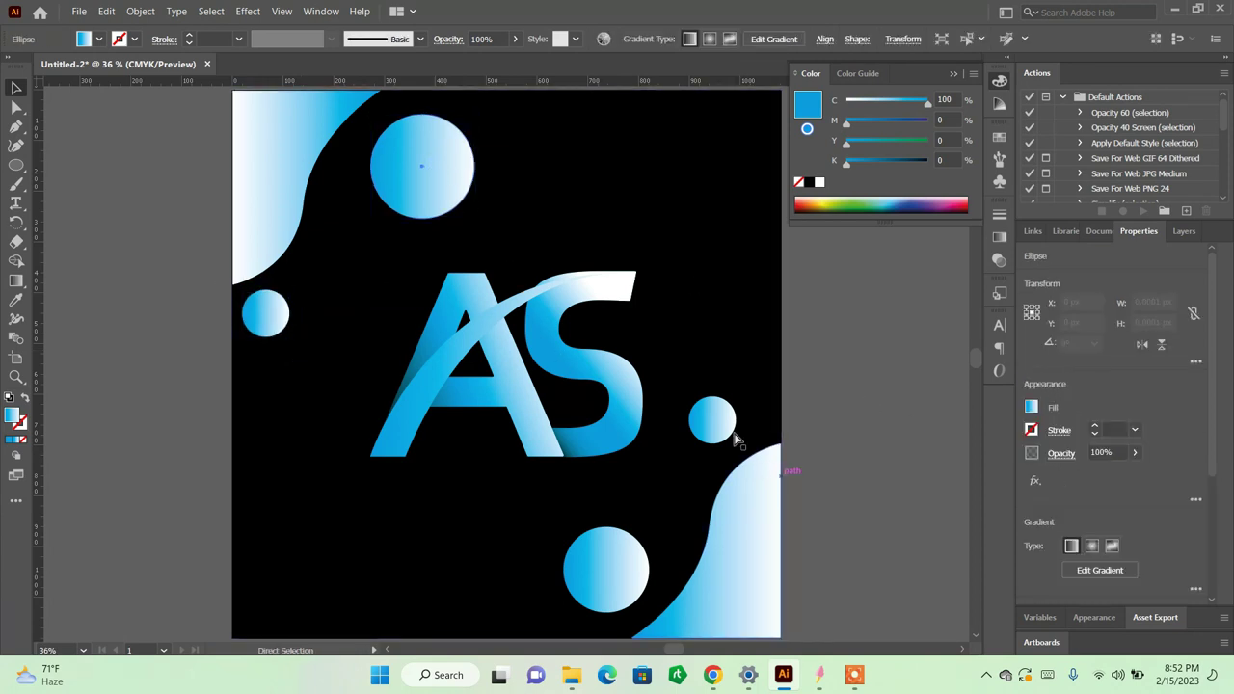
pyautogui.press('v')
pyautogui.keyDown('shift'); pyautogui.click(711, 419); pyautogui.keyUp('shift')
pyautogui.keyDown('shift'); pyautogui.click(608, 567); pyautogui.keyUp('shift')
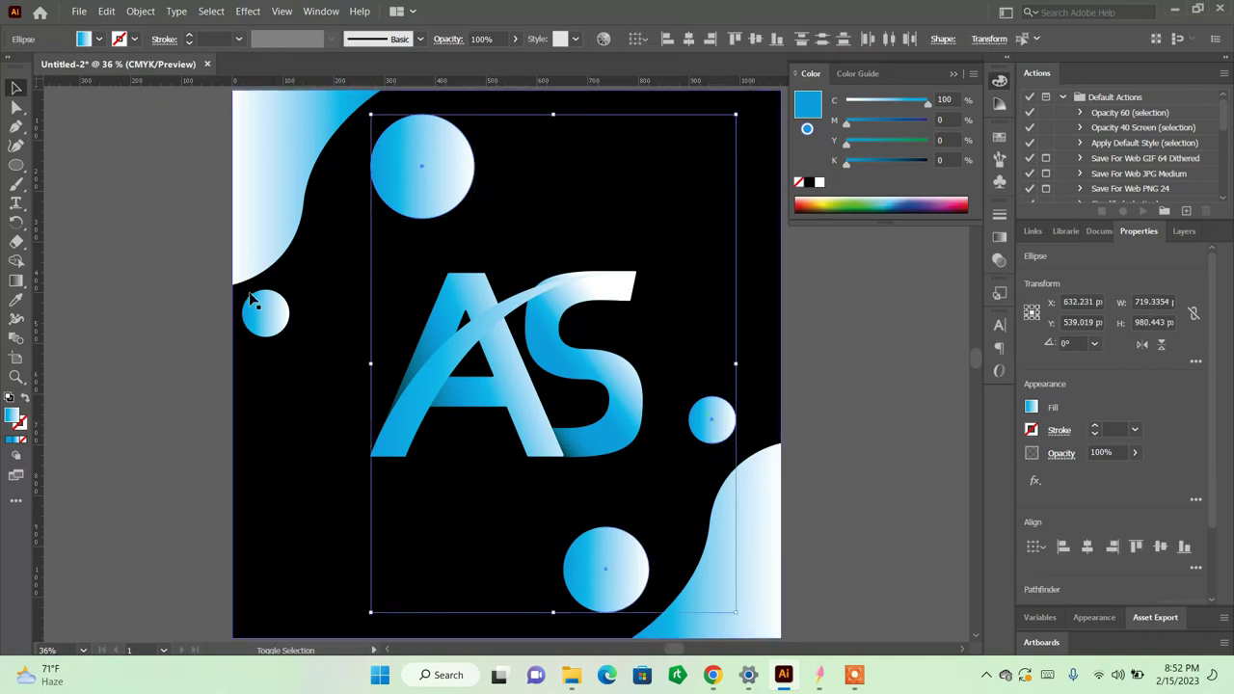
pyautogui.keyDown('shift'); pyautogui.click(252, 301); pyautogui.keyUp('shift')
pyautogui.click(248, 11)
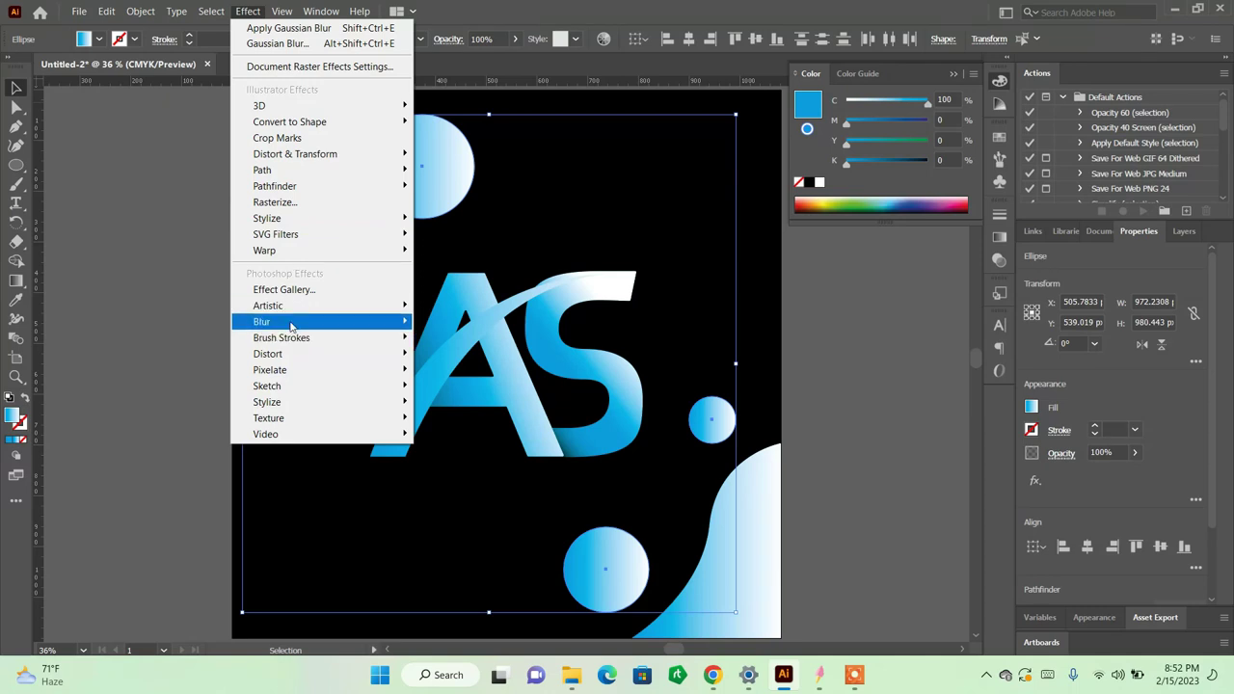
pyautogui.moveTo(289, 321)
pyautogui.click(446, 326)
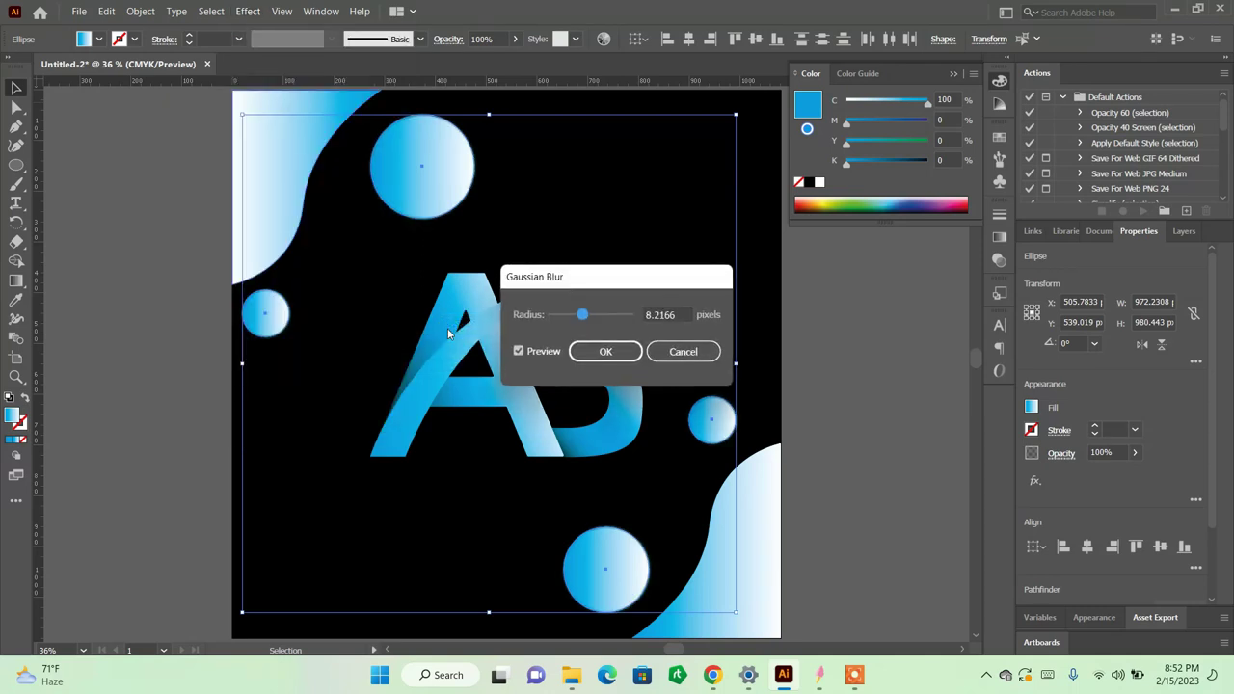
pyautogui.moveTo(579, 321); pyautogui.dragTo(589, 321)
pyautogui.click(605, 355)
pyautogui.click(835, 381)
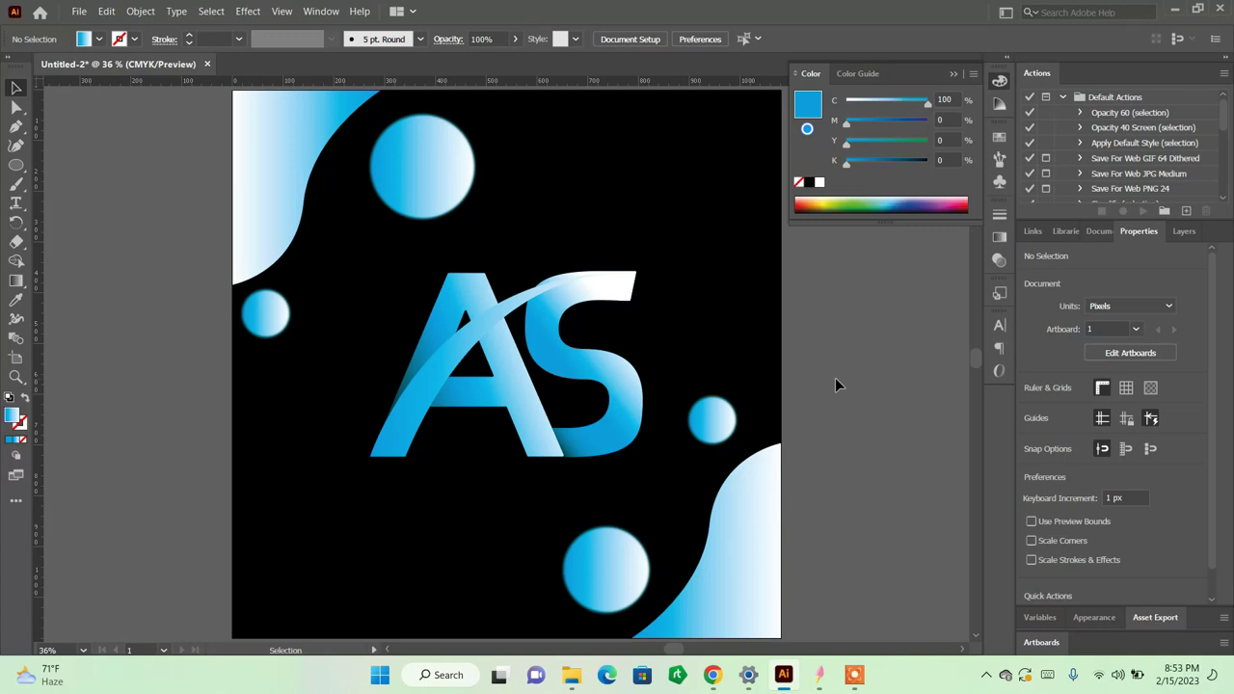
# Step: Save the artwork to the Desktop as 'as logo design class.ai', accepting default Illustrator options
pyautogui.press('ctrl')
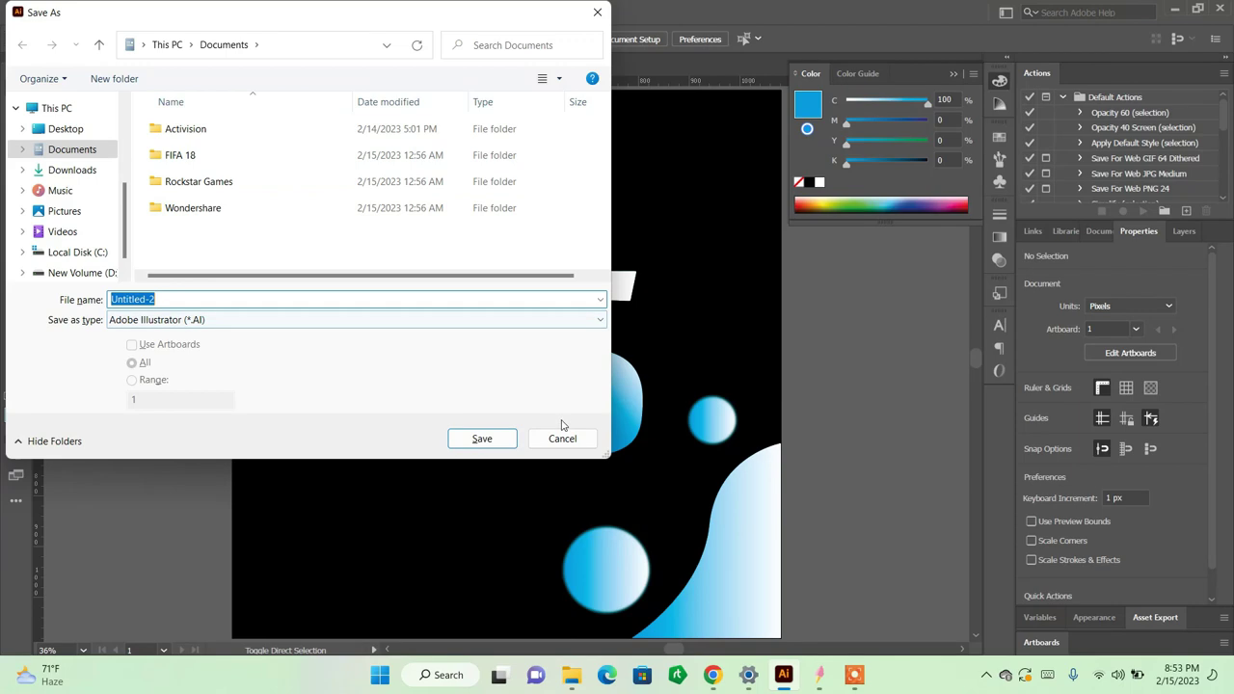
pyautogui.click(564, 439)
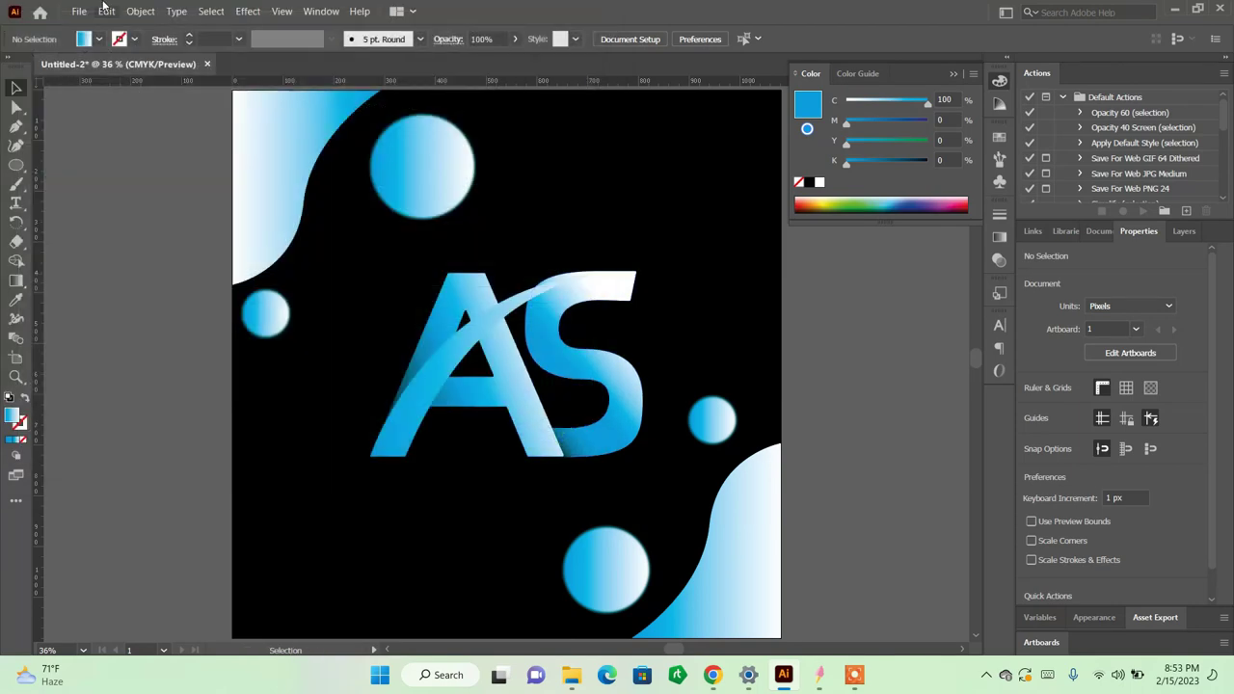
pyautogui.click(79, 10)
pyautogui.click(114, 170)
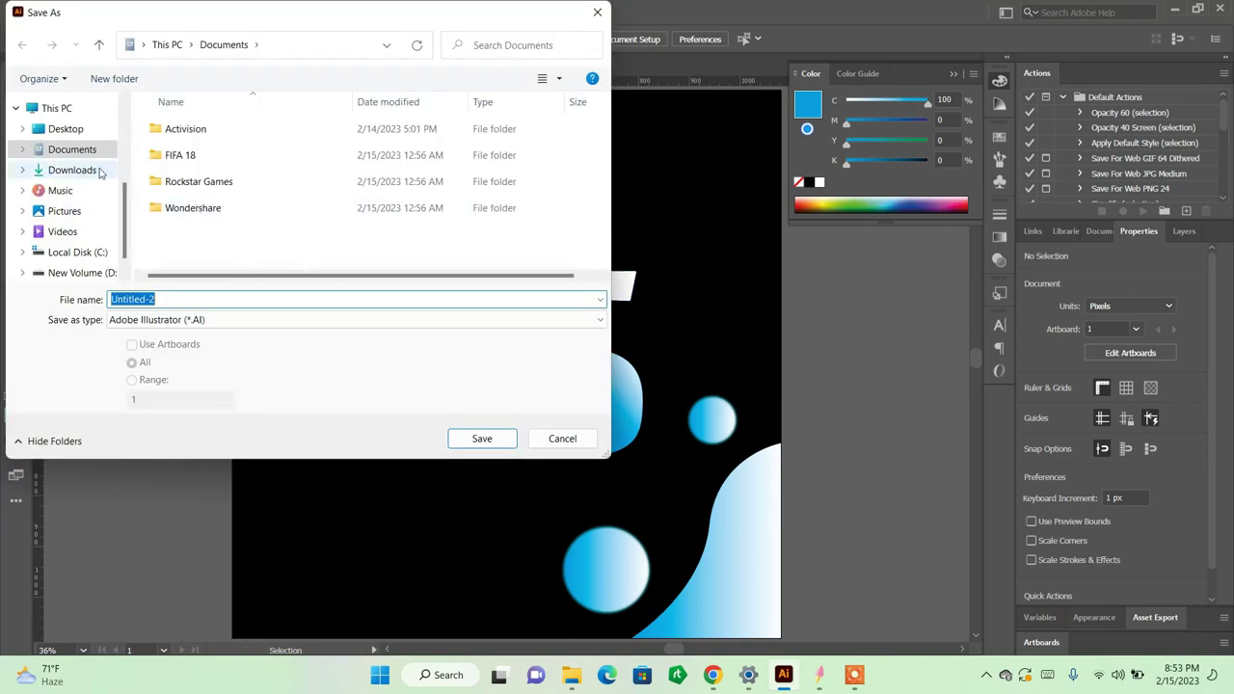
pyautogui.click(65, 128)
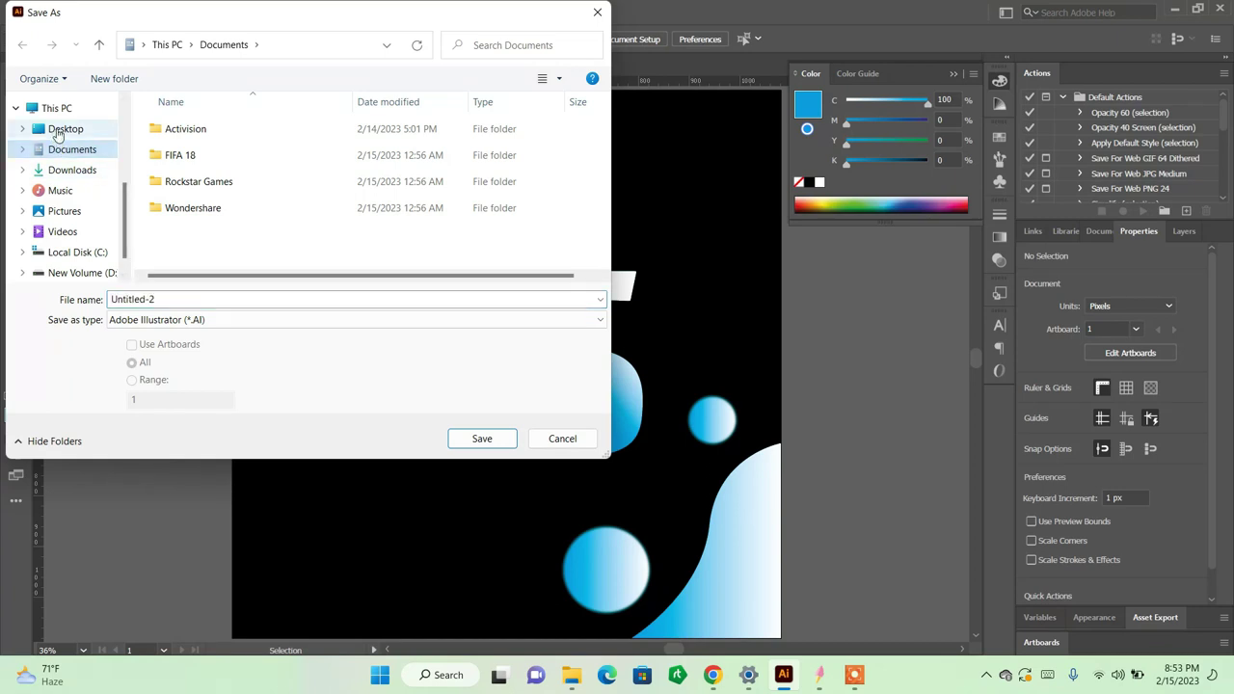
pyautogui.click(252, 299)
pyautogui.press('BackSpace')
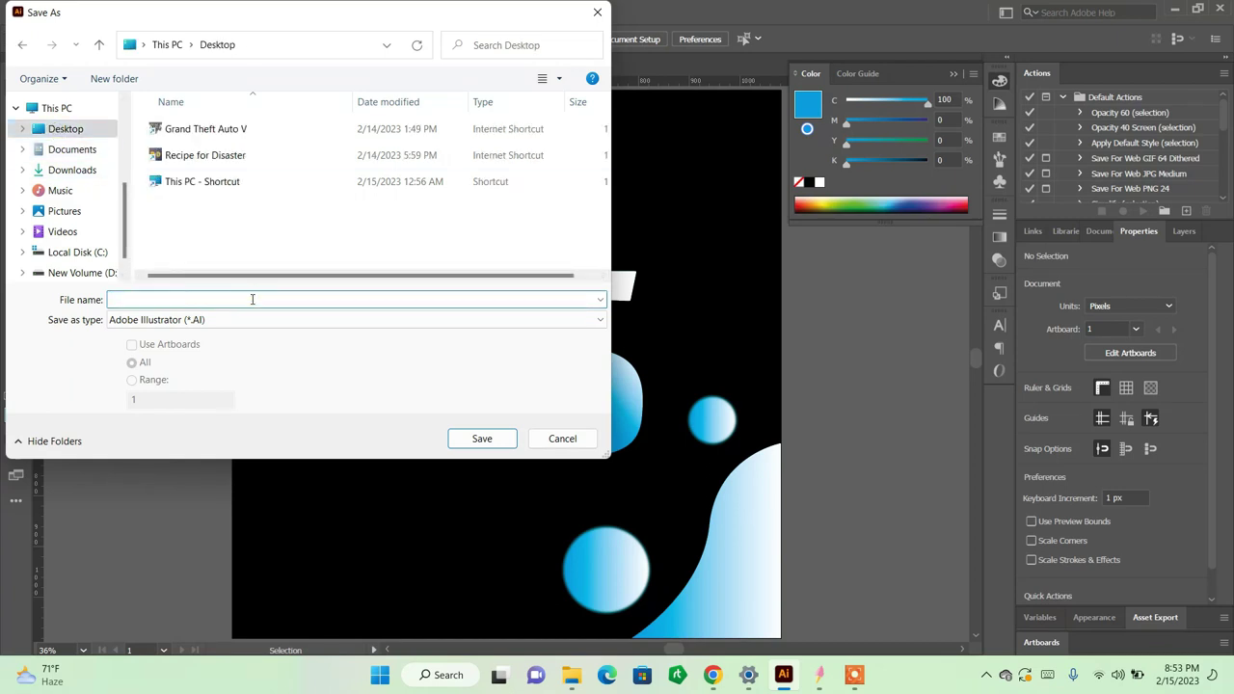
pyautogui.write('as logo design class')
pyautogui.press('Return')
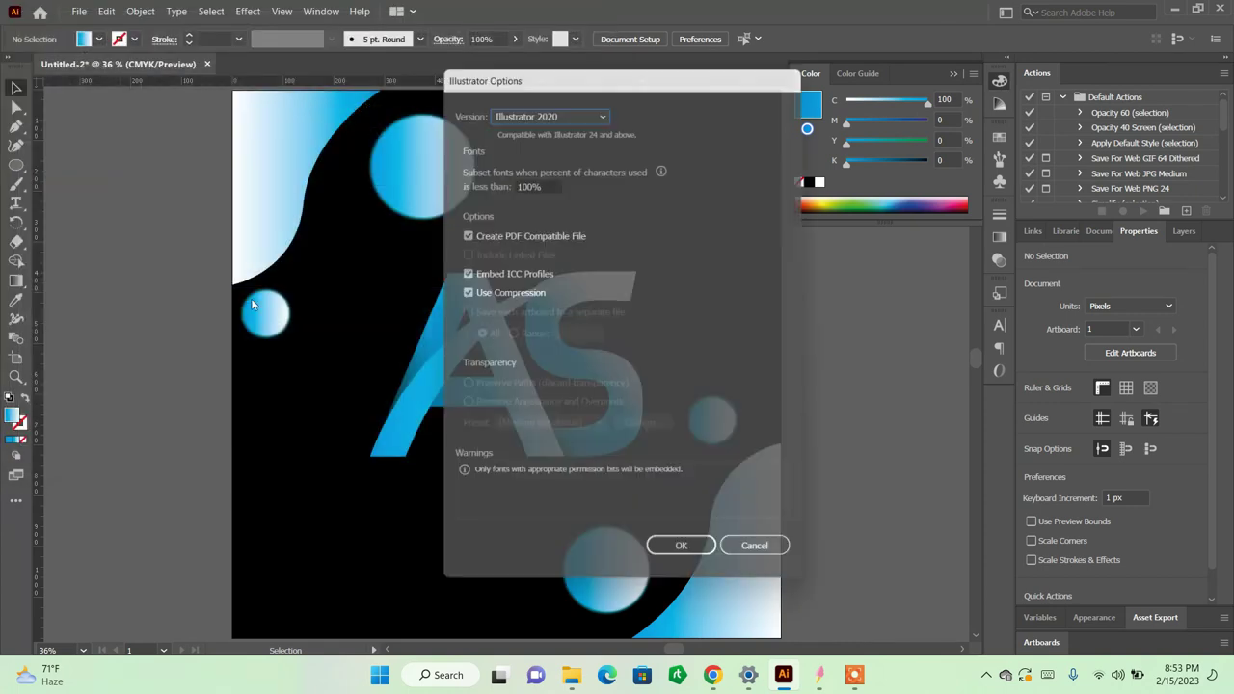
pyautogui.press('Return')
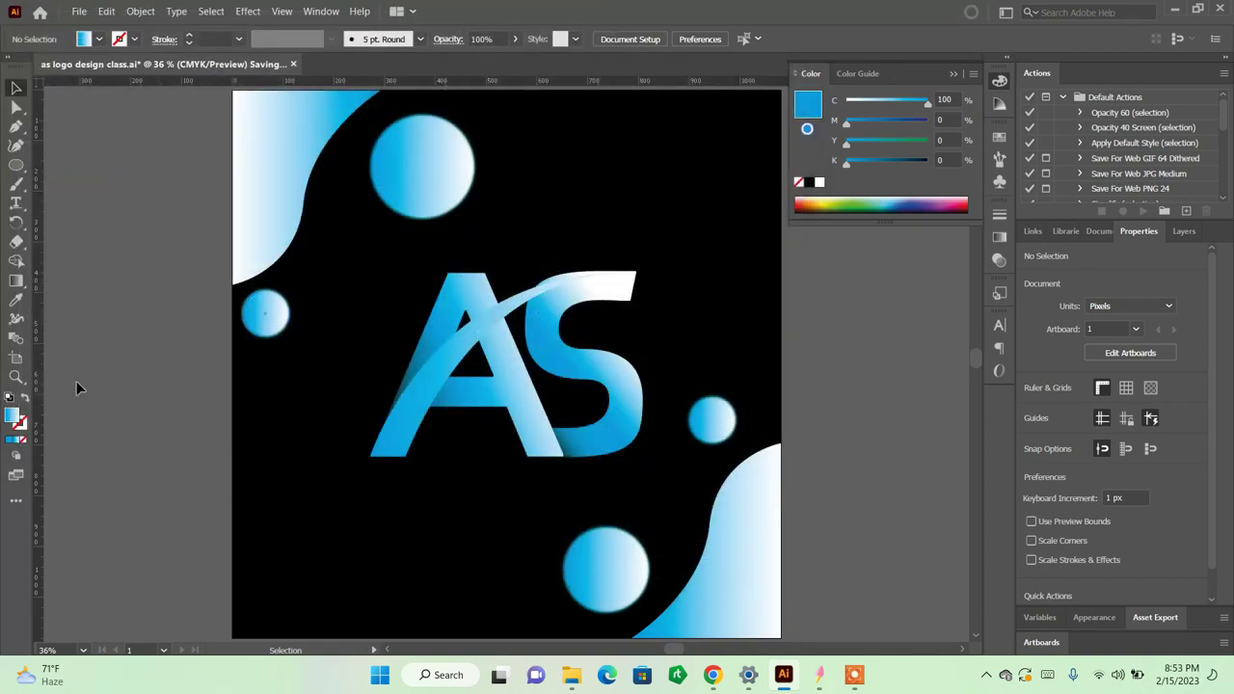
pyautogui.click(79, 11)
pyautogui.moveTo(109, 310)
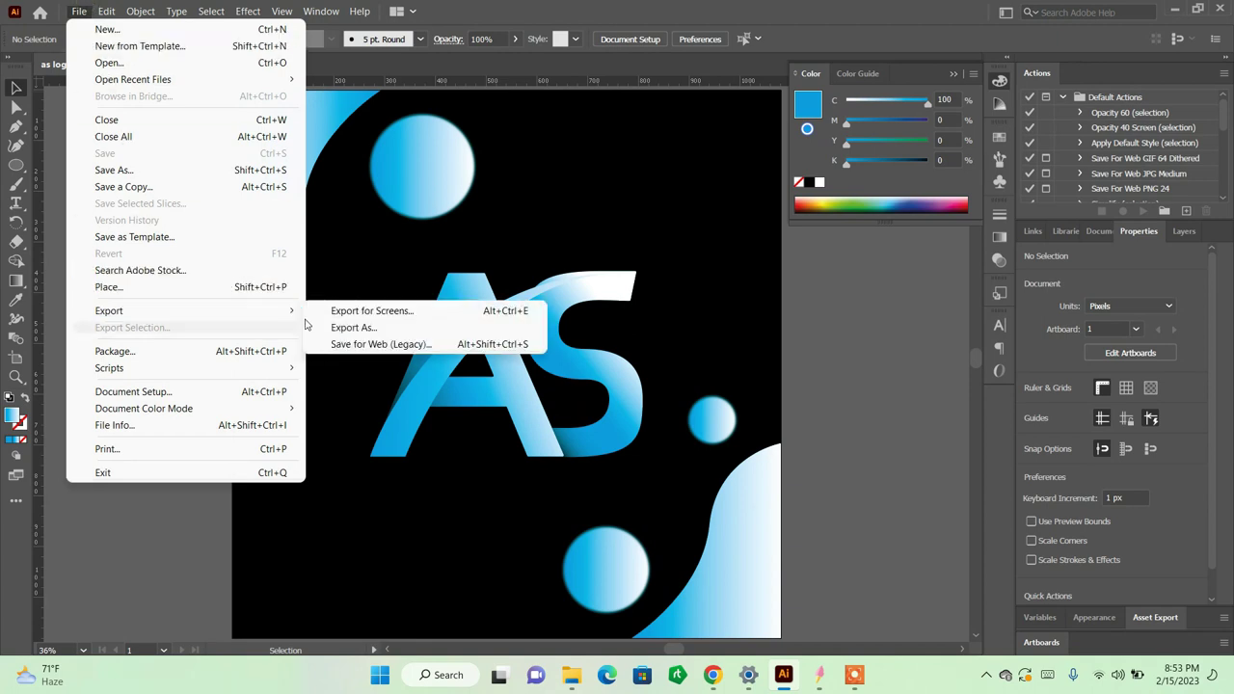
# Step: Bring up Export As and set the output format to PNG
pyautogui.click(352, 329)
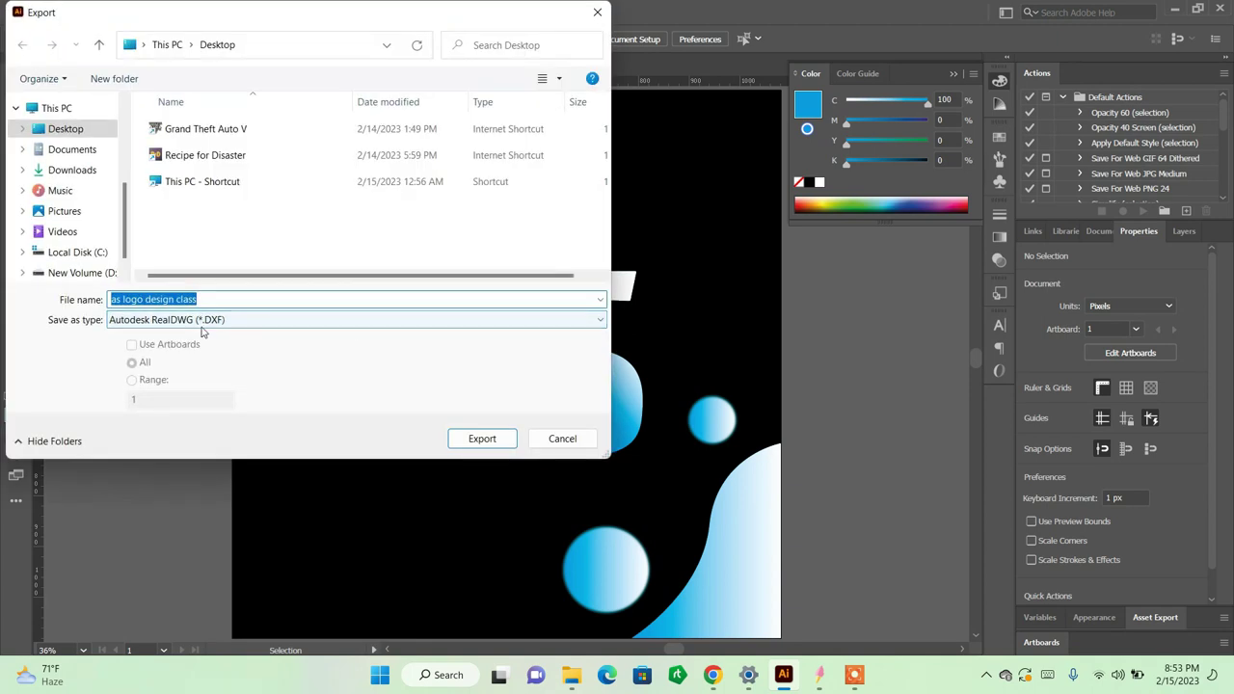
pyautogui.click(204, 324)
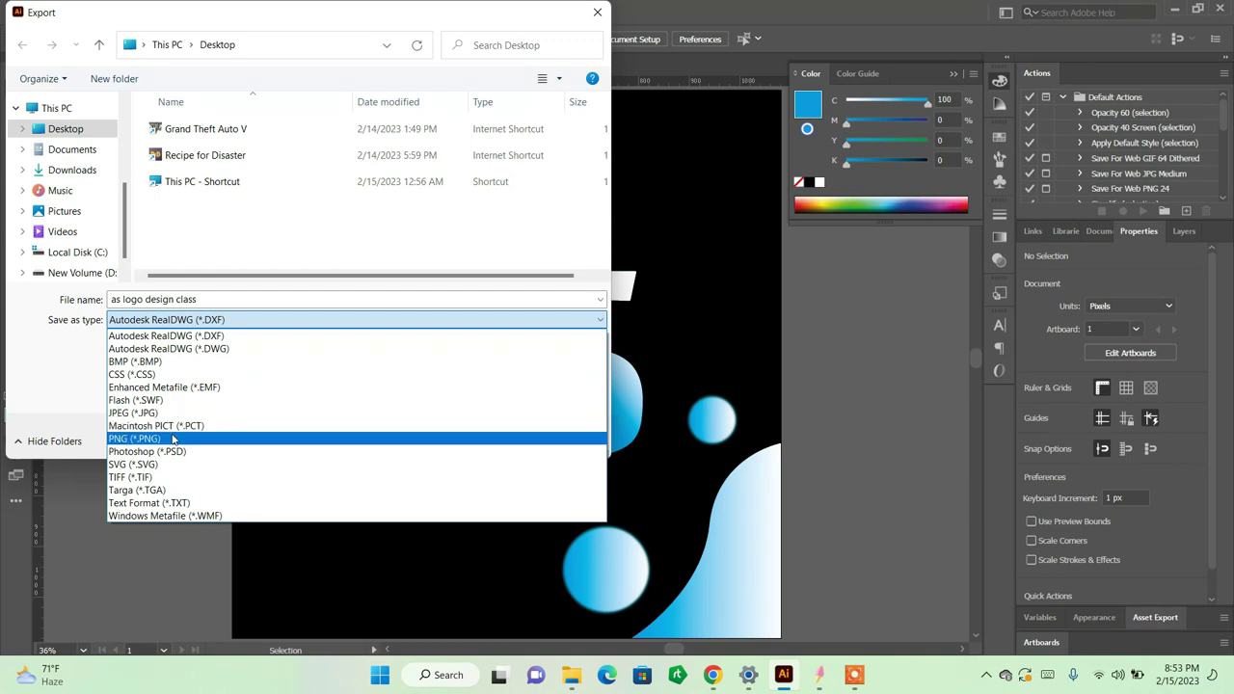
pyautogui.click(174, 439)
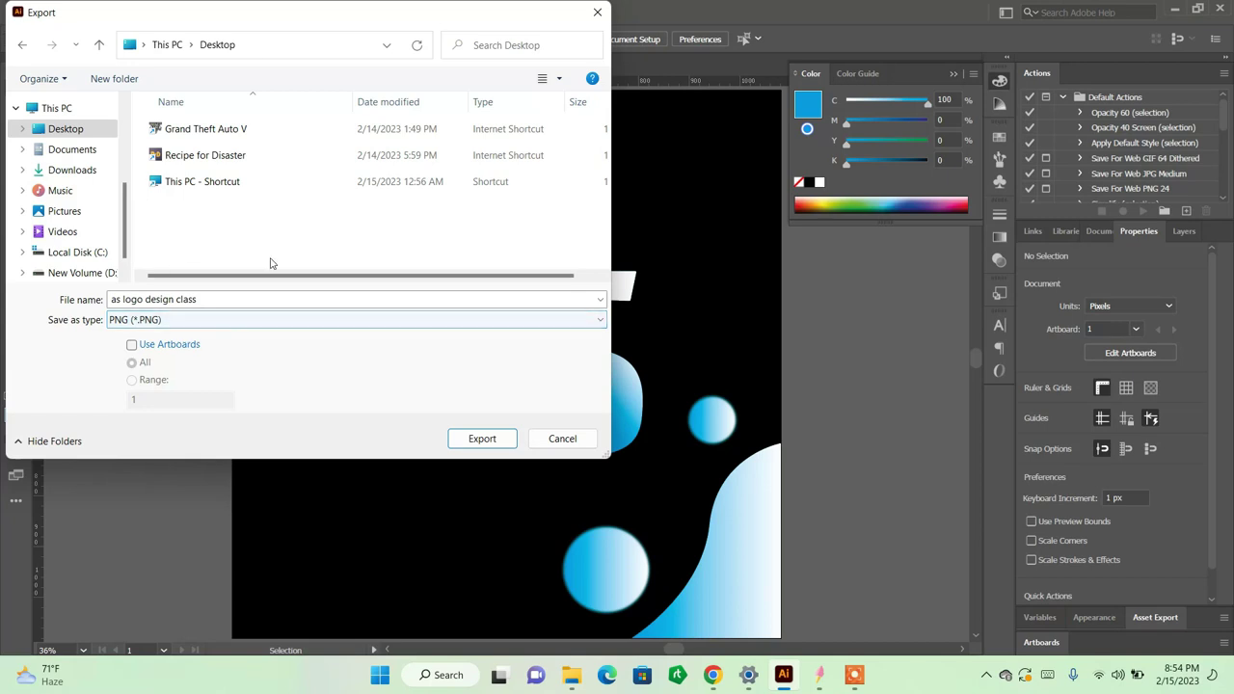
# Step: Export the artboard as an RGB JPEG named 'as logo design class' using artboard bounds
pyautogui.click(178, 346)
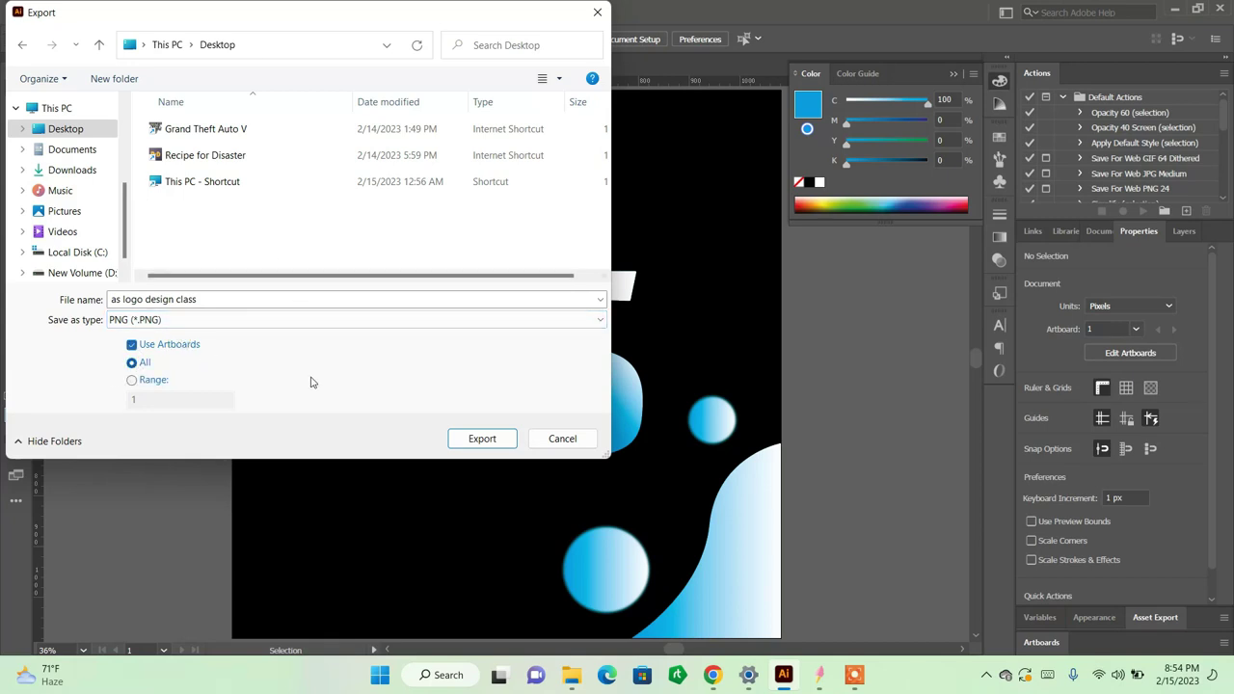
pyautogui.click(328, 320)
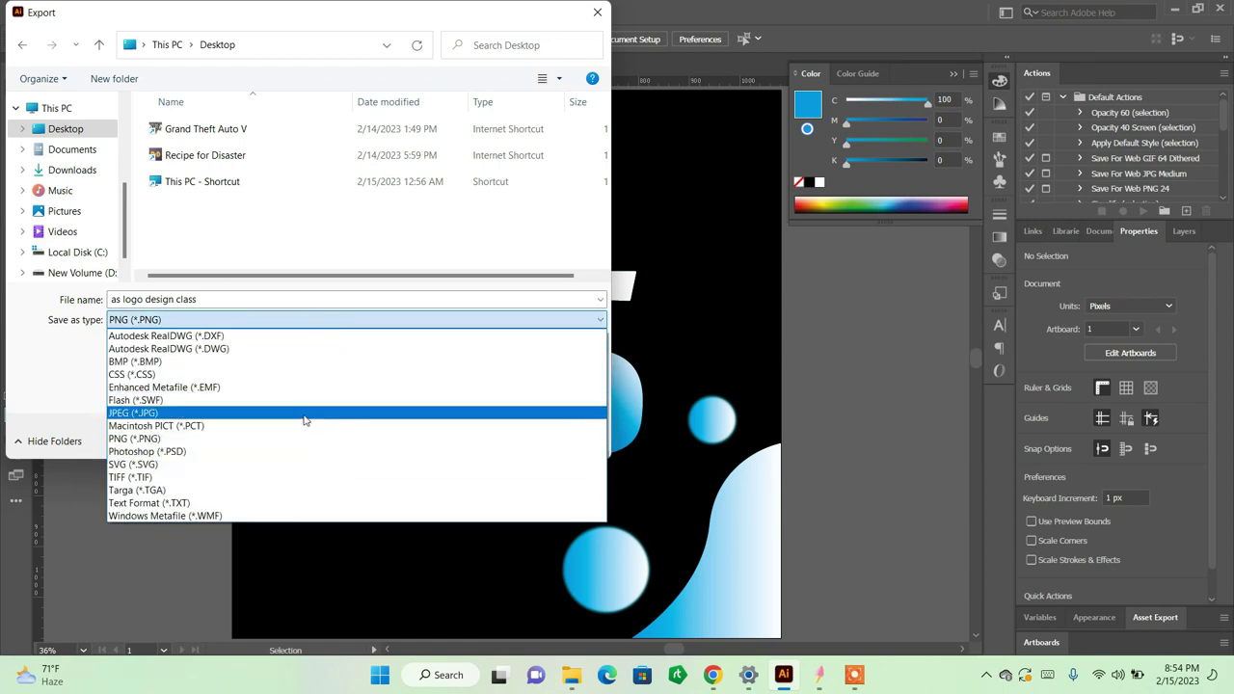
pyautogui.click(299, 413)
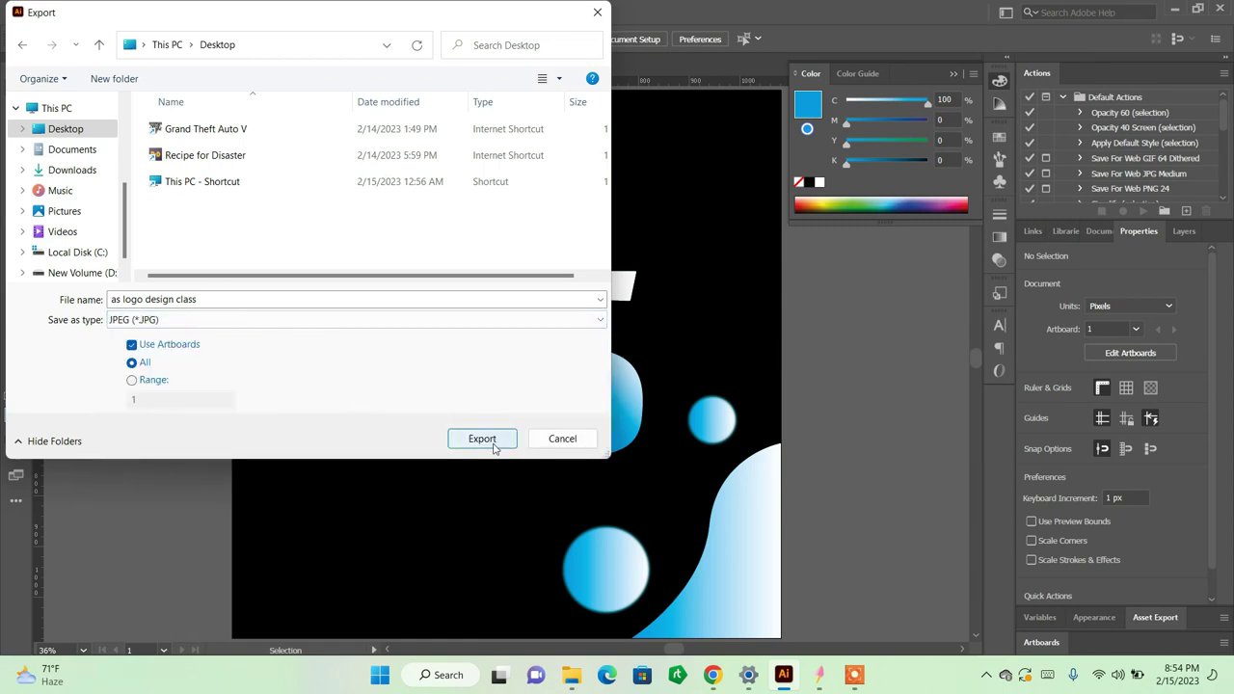
pyautogui.click(492, 438)
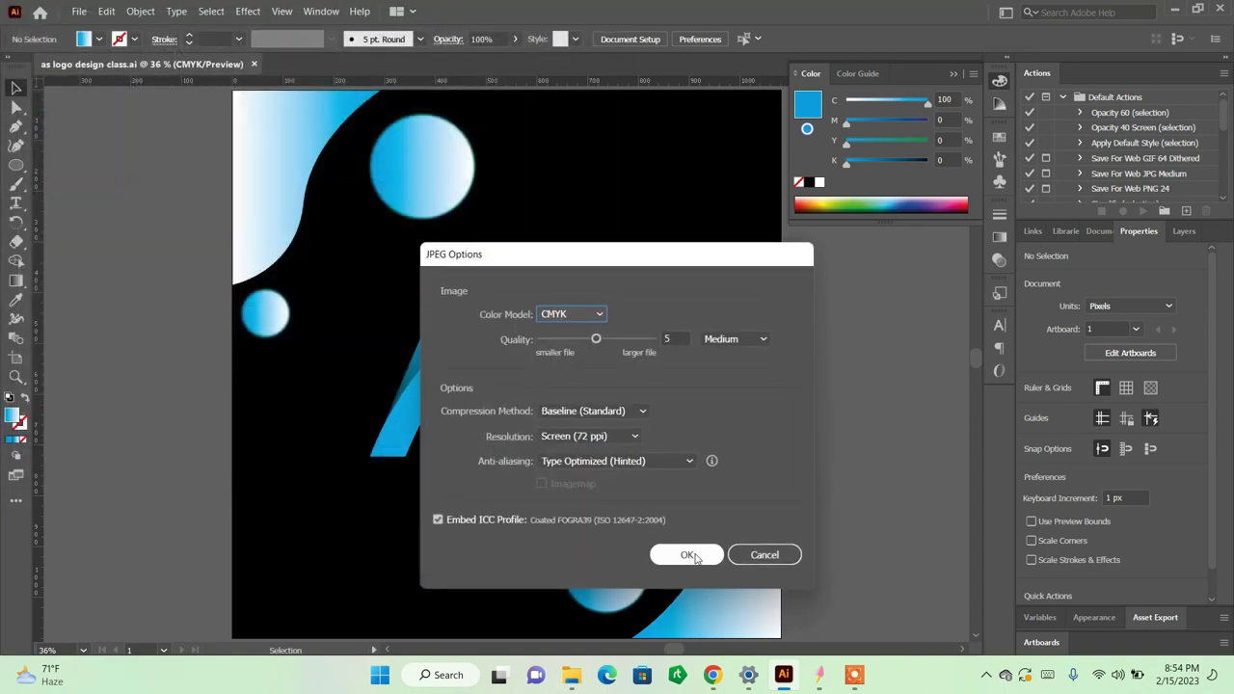
pyautogui.click(573, 316)
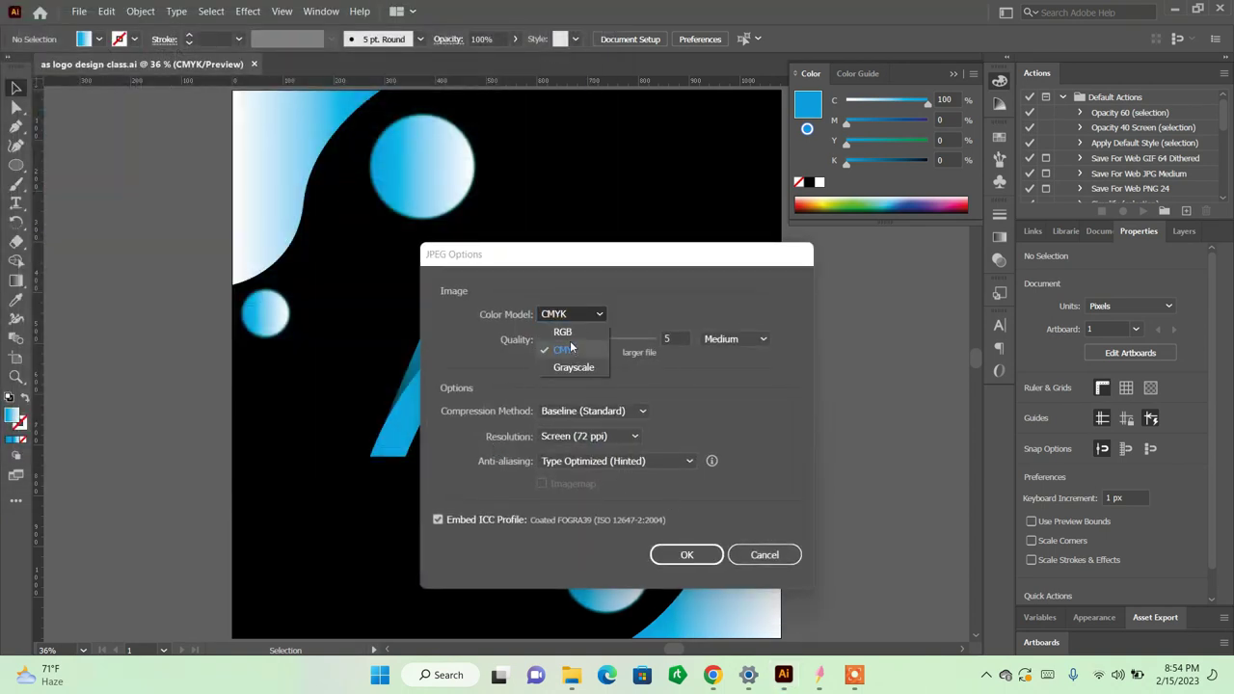
pyautogui.click(563, 332)
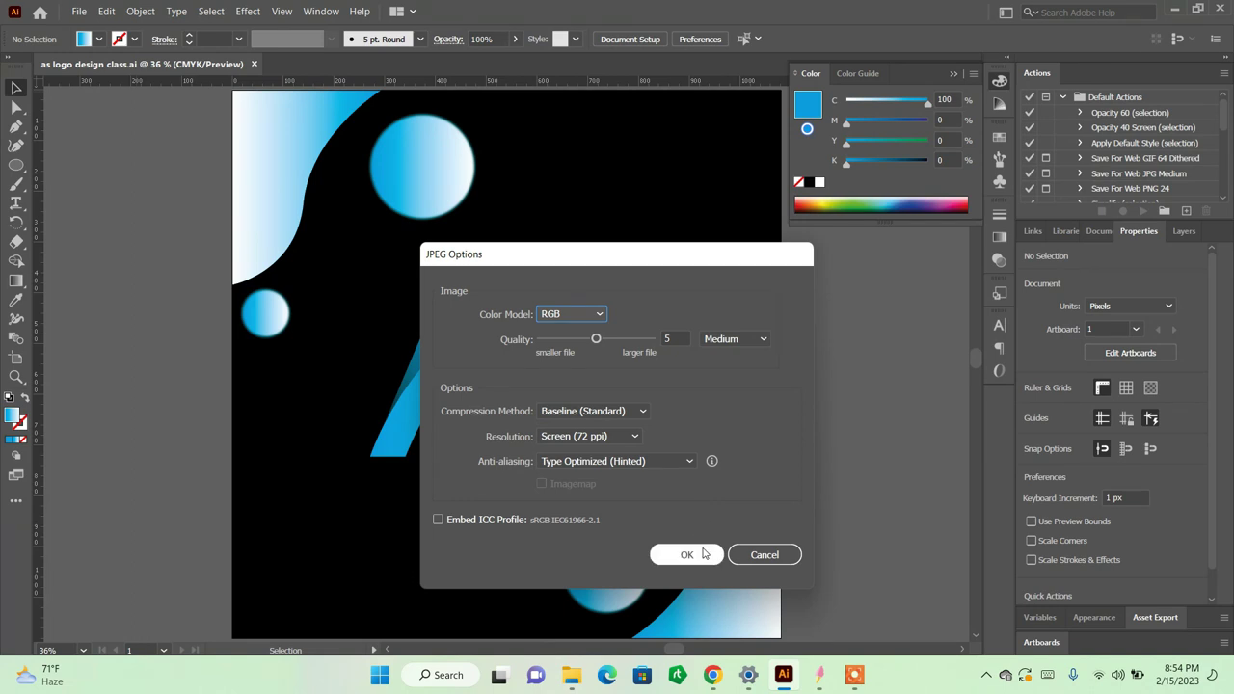
pyautogui.click(702, 555)
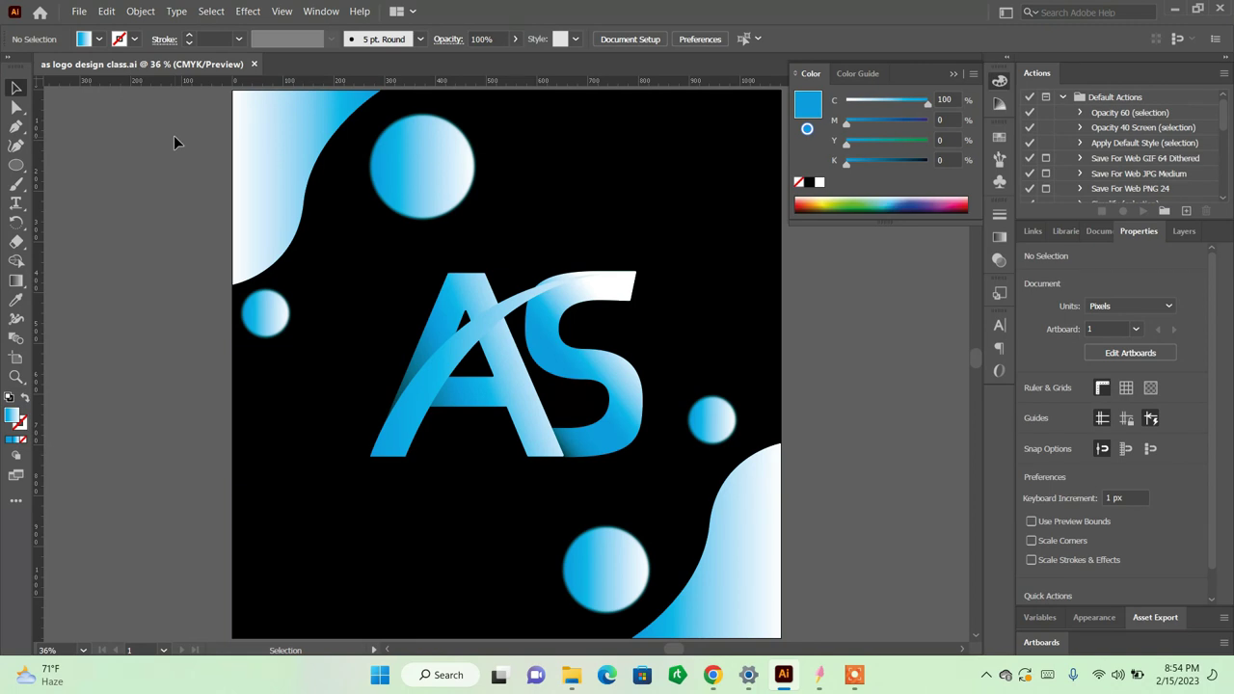
# Step: Dismiss the spelling check, then reopen Export As and cancel it
pyautogui.press('a')
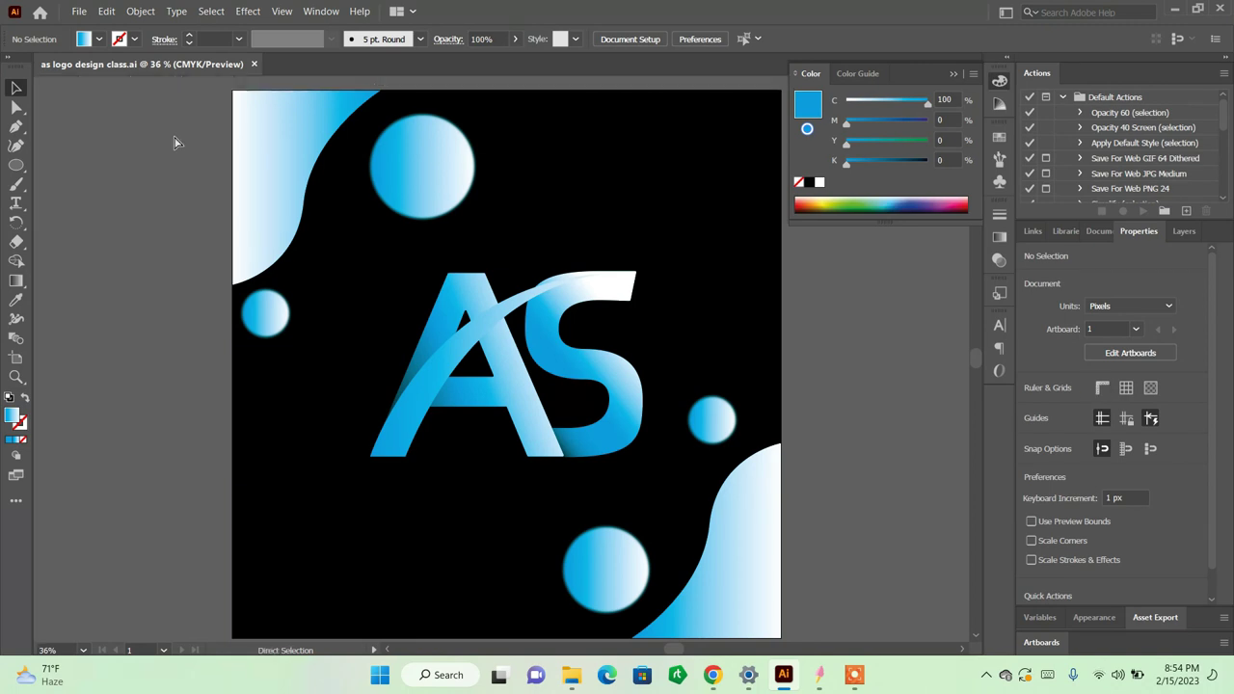
pyautogui.hotkey('ctrl', 'i')
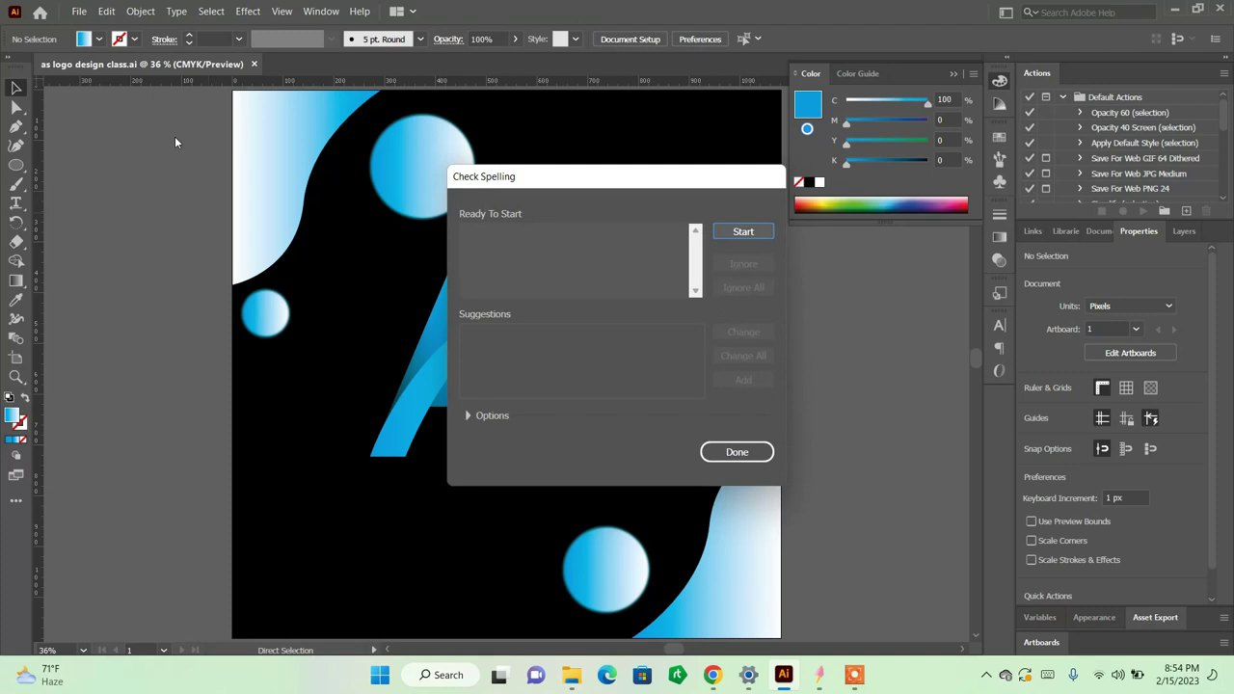
pyautogui.click(750, 453)
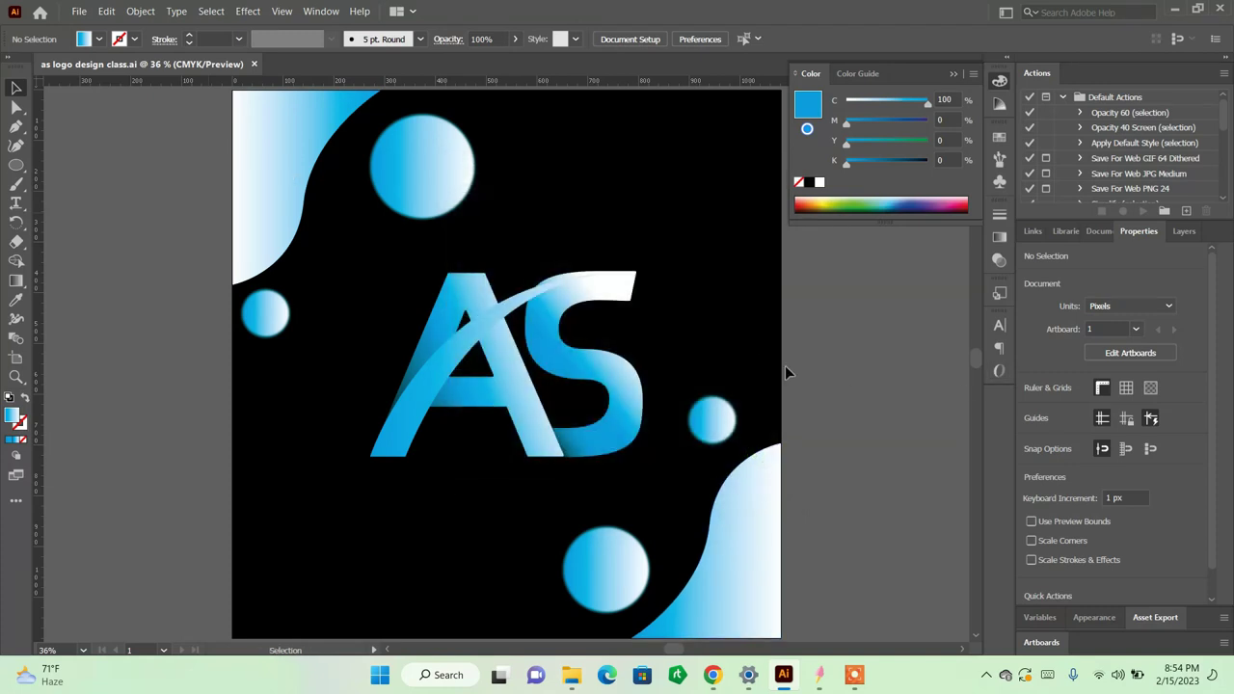
pyautogui.click(79, 11)
pyautogui.moveTo(109, 310)
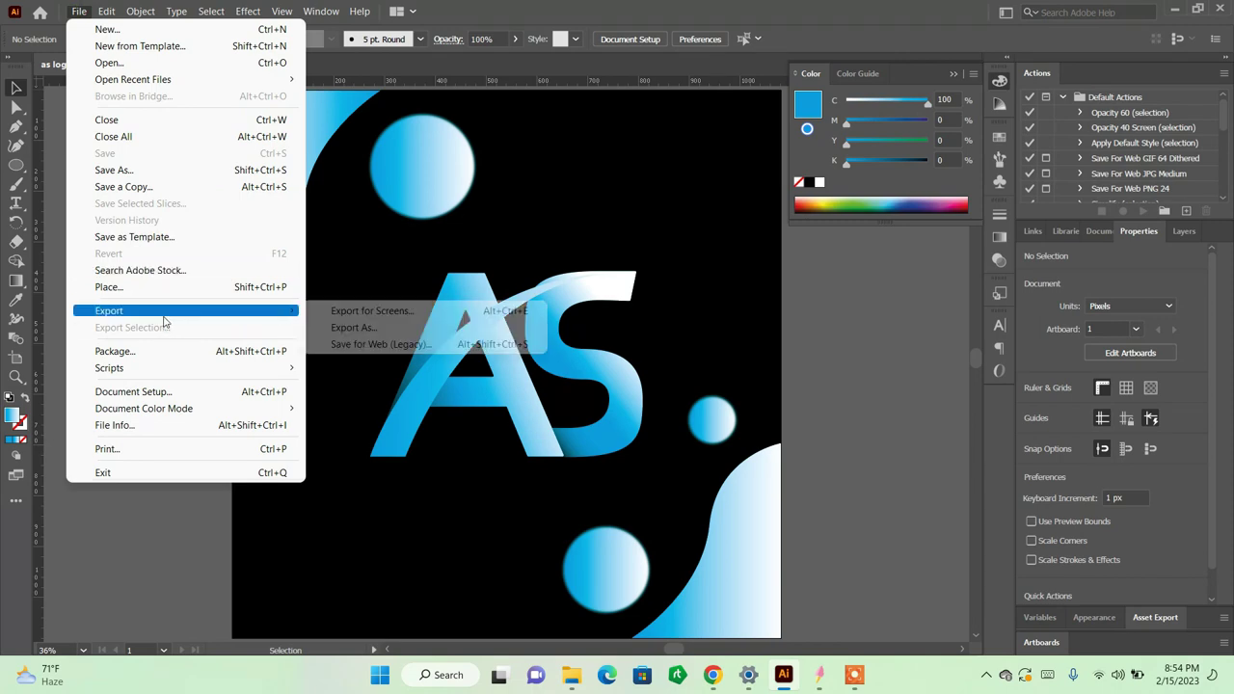
pyautogui.click(372, 329)
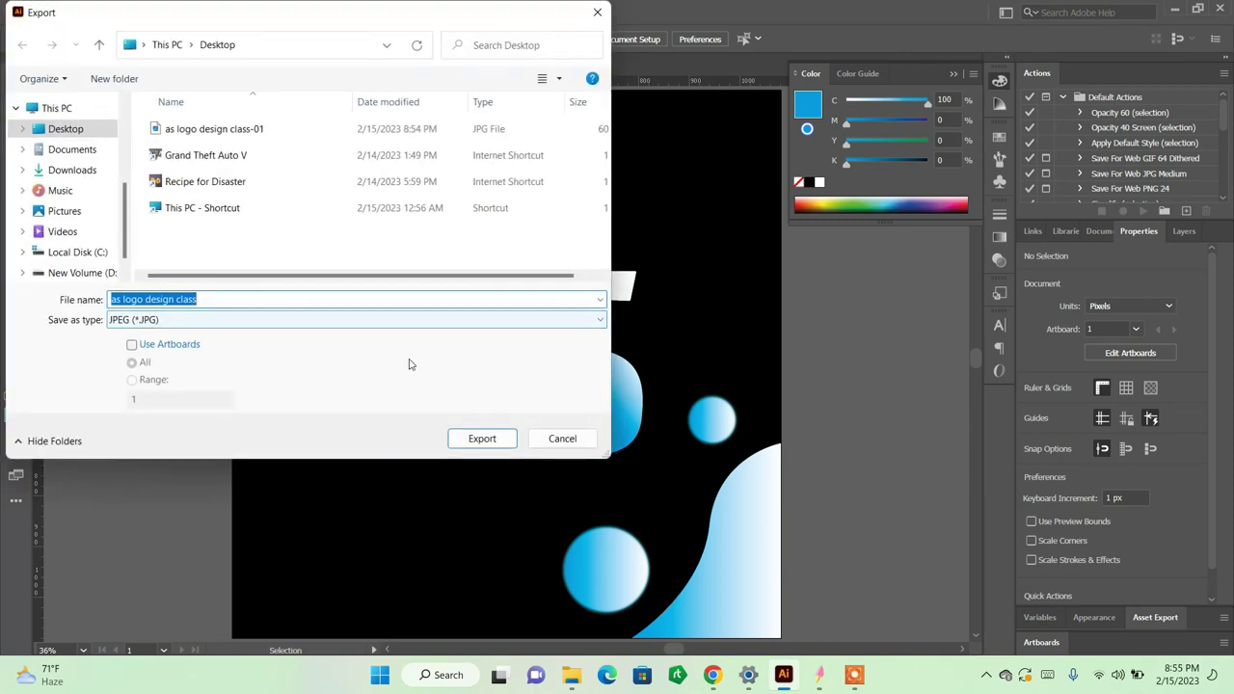
pyautogui.click(583, 444)
# Step: Delete the black background square and export the artboard as a PNG
pyautogui.click(723, 325)
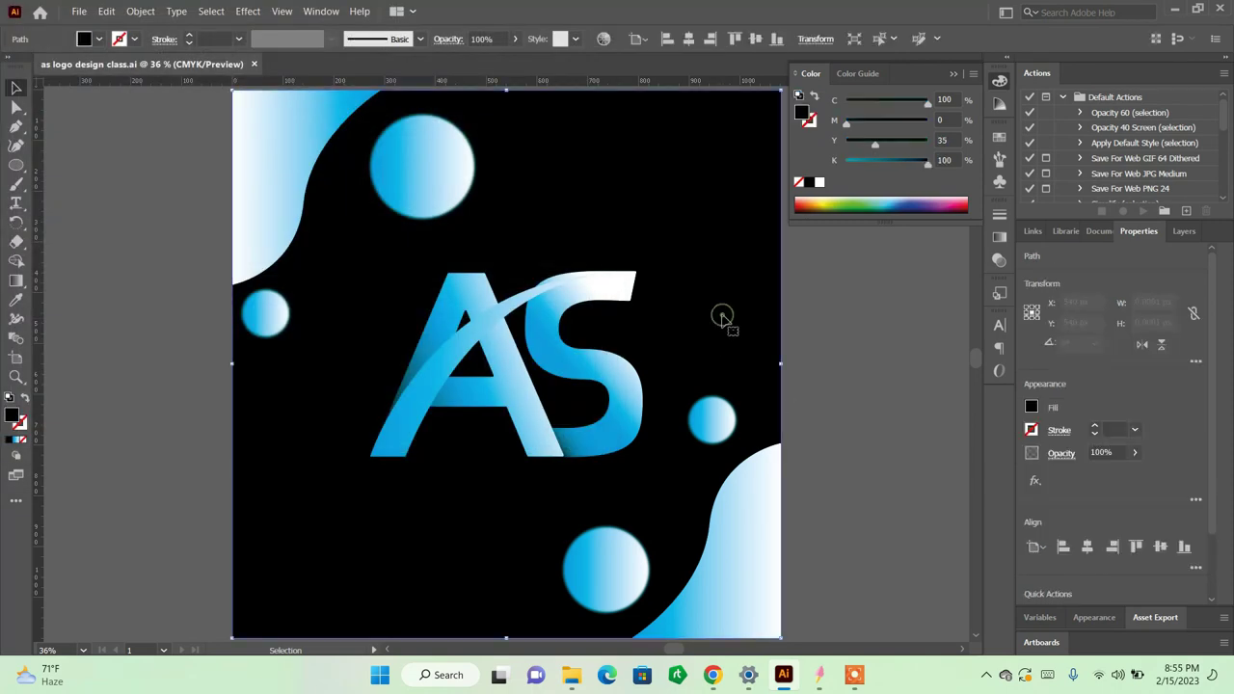
pyautogui.press('Delete')
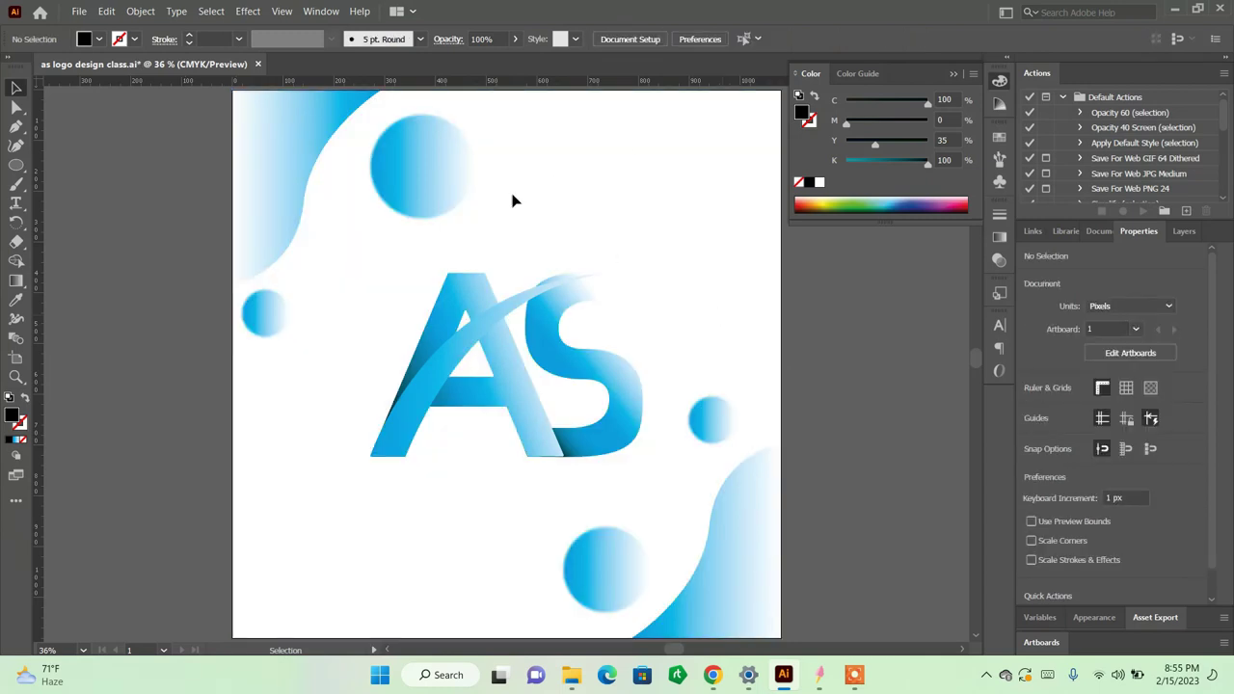
pyautogui.click(80, 12)
pyautogui.moveTo(109, 310)
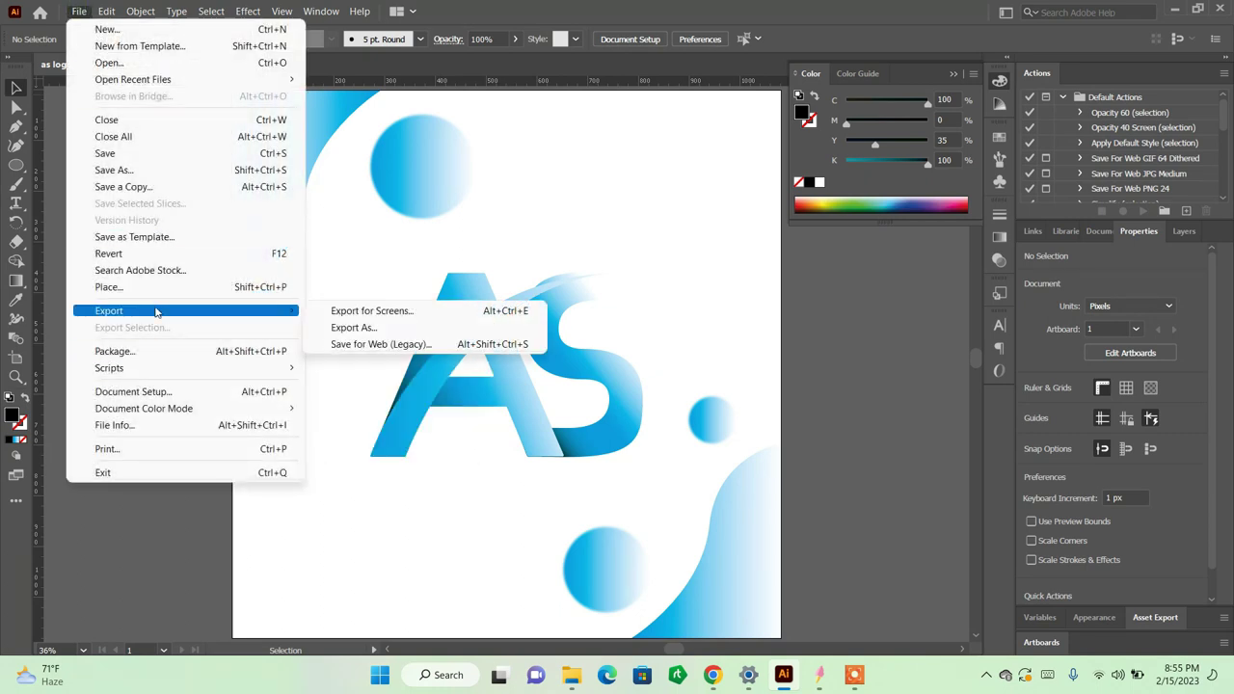
pyautogui.click(312, 329)
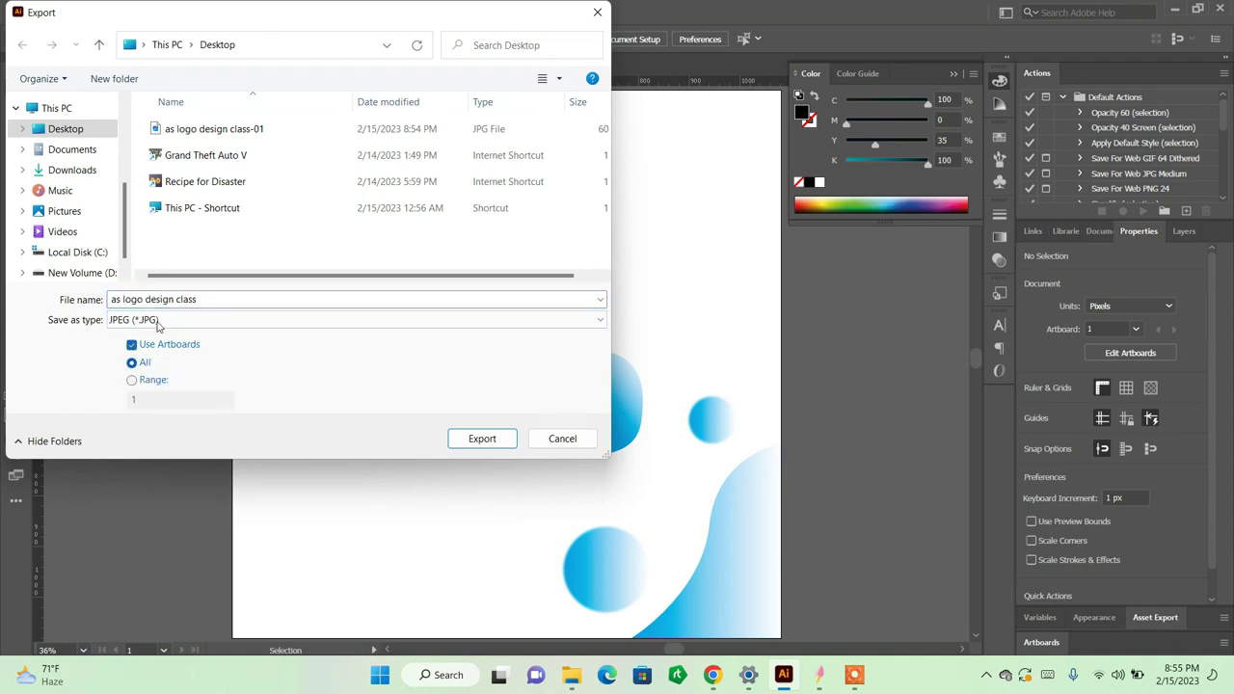
pyautogui.click(159, 319)
pyautogui.click(163, 439)
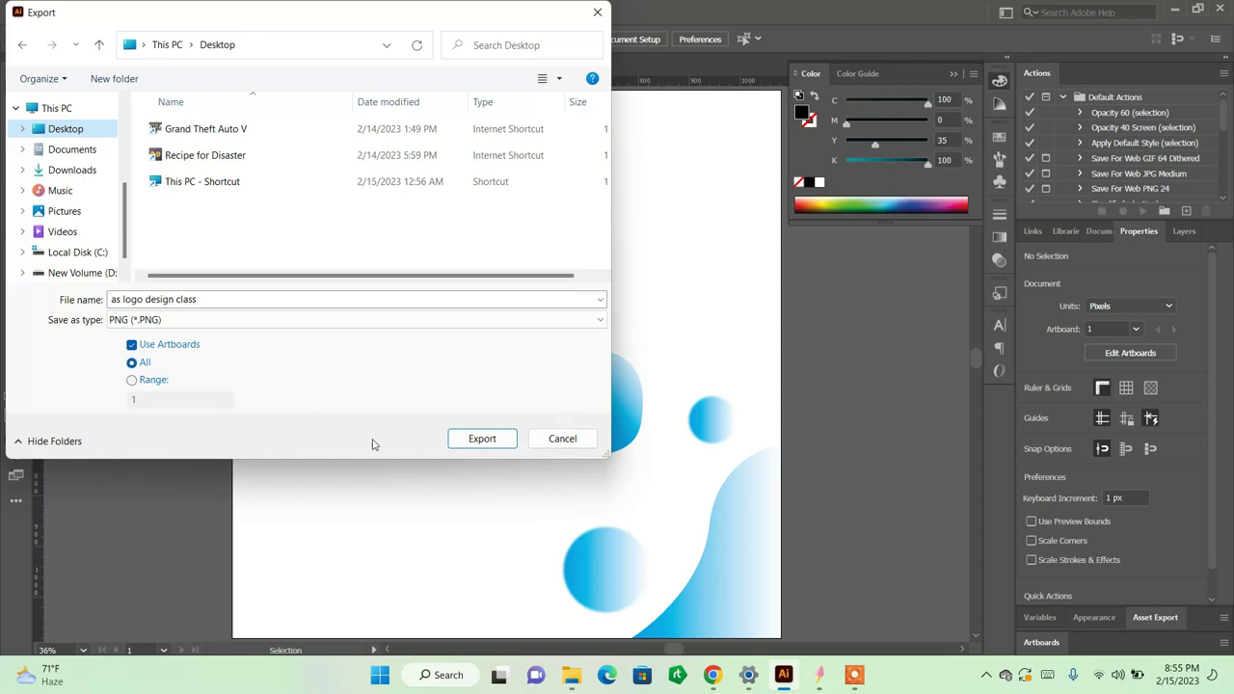
pyautogui.click(472, 444)
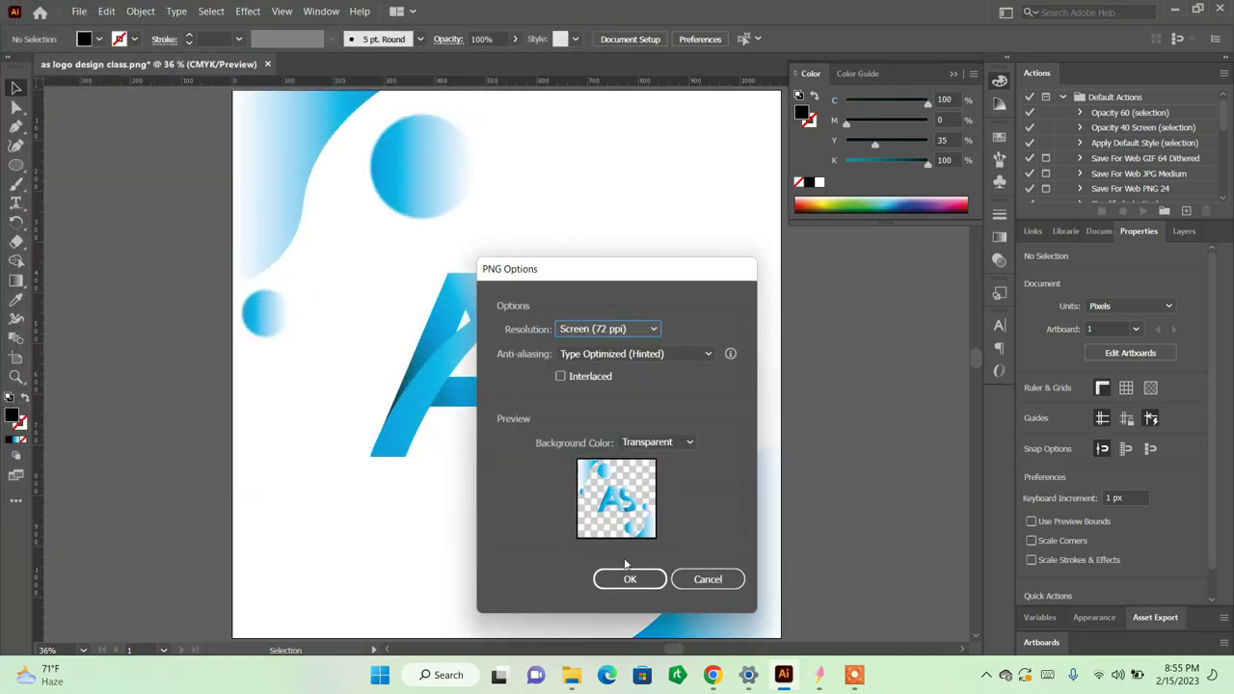
# Step: Try the PNG background options, settle on Black, and confirm the export
pyautogui.click(653, 449)
pyautogui.click(658, 497)
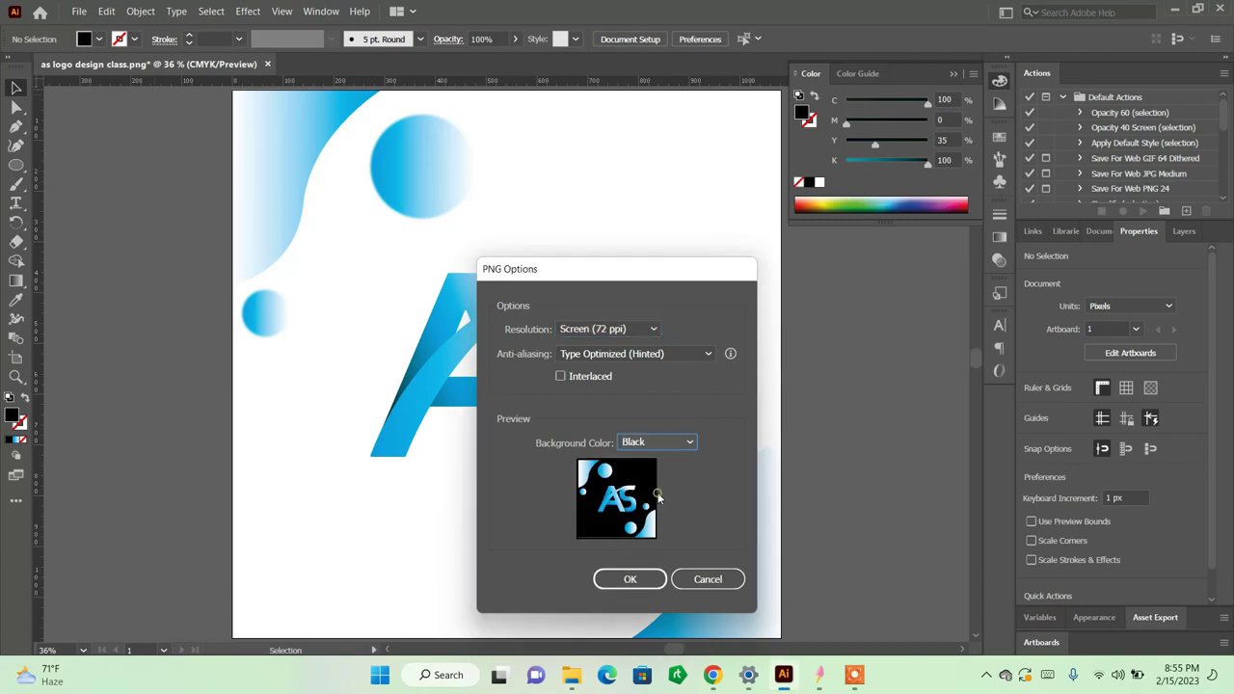
pyautogui.click(678, 442)
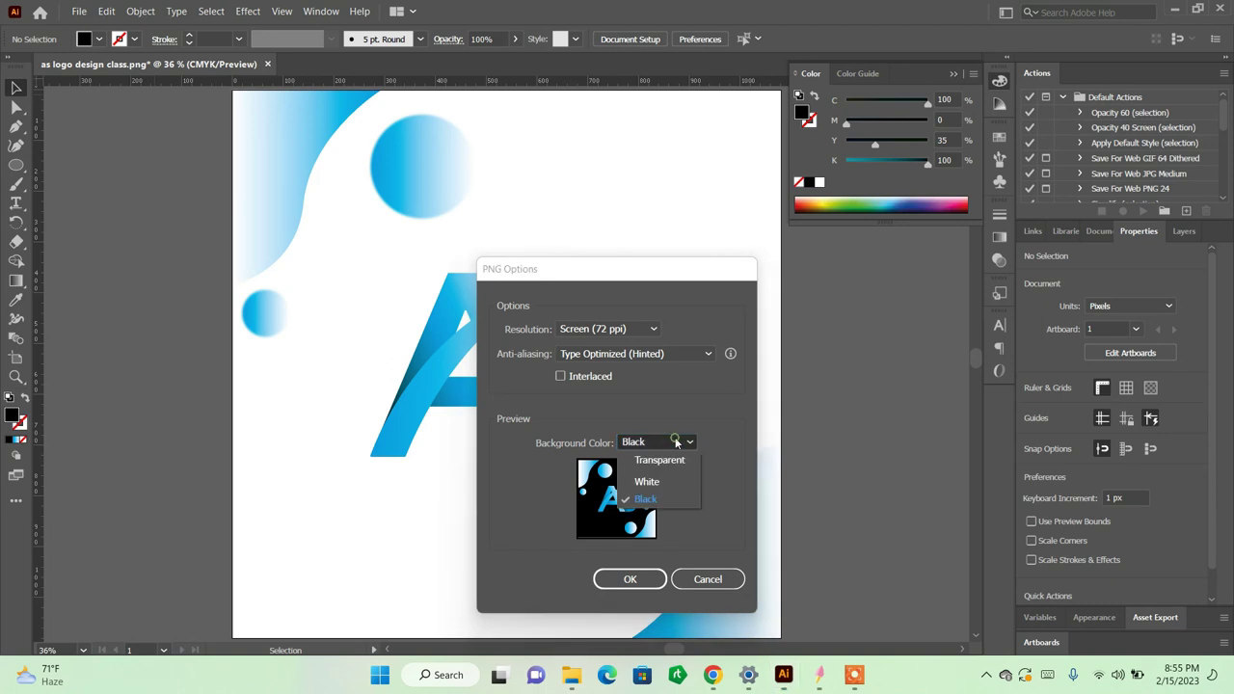
pyautogui.click(647, 481)
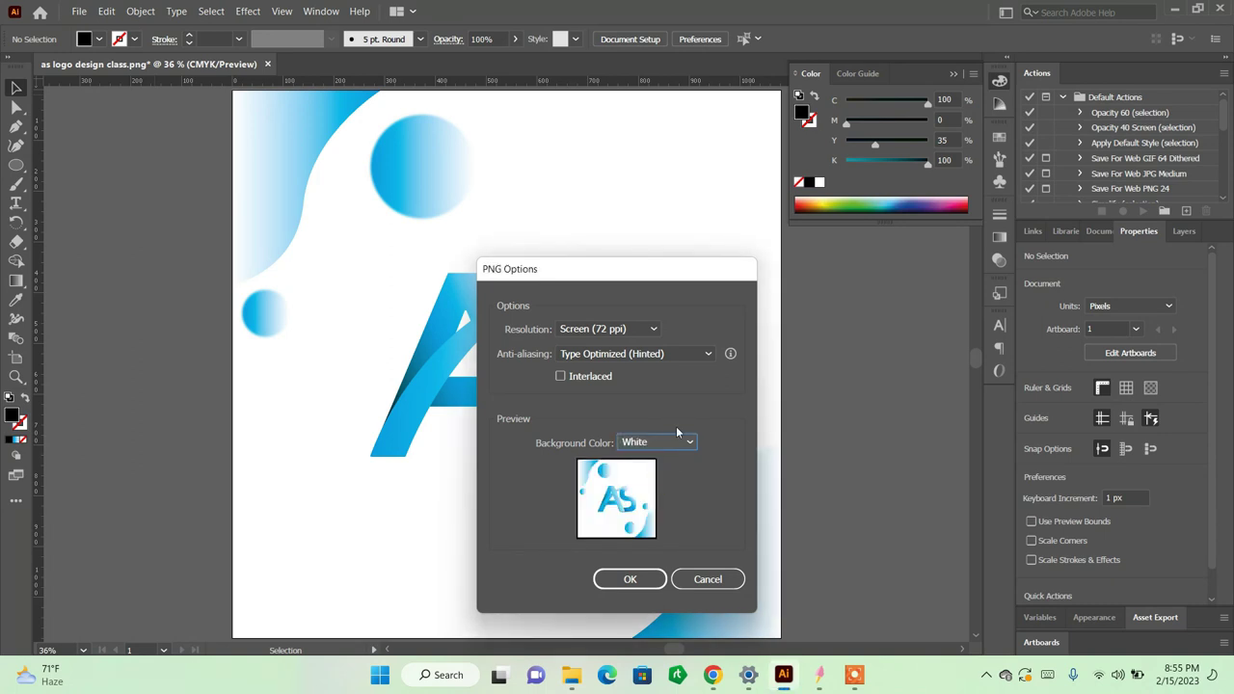
pyautogui.click(677, 440)
pyautogui.click(669, 462)
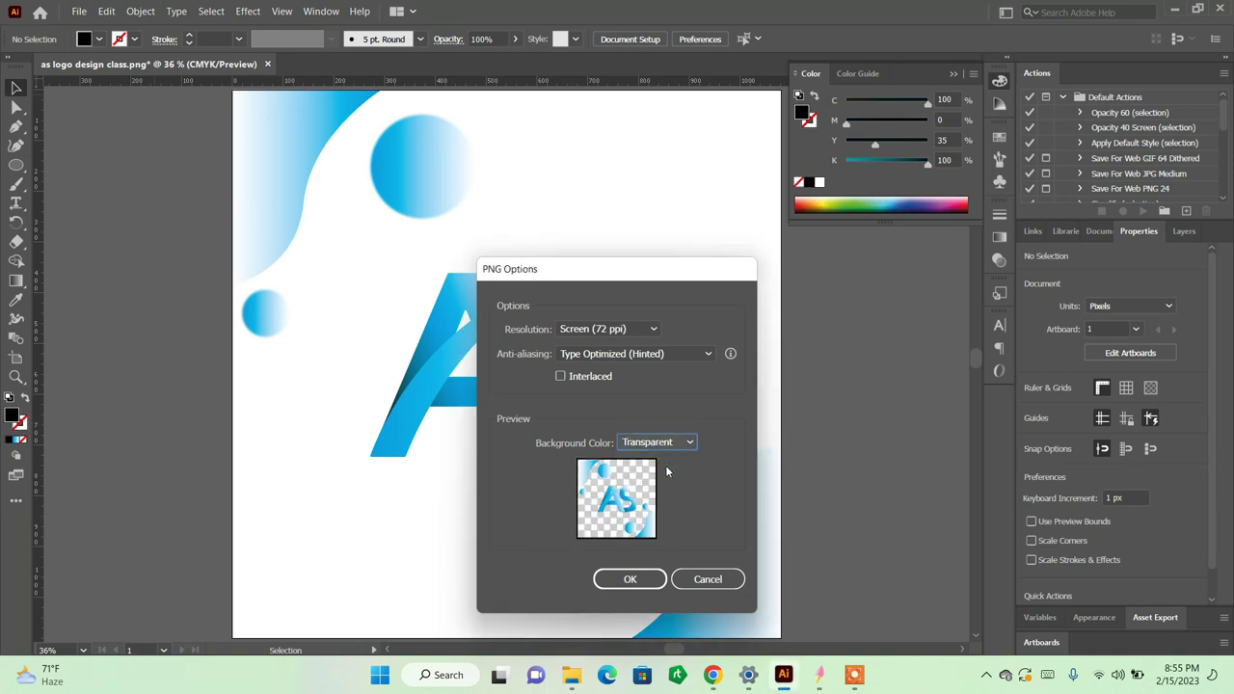
pyautogui.click(665, 443)
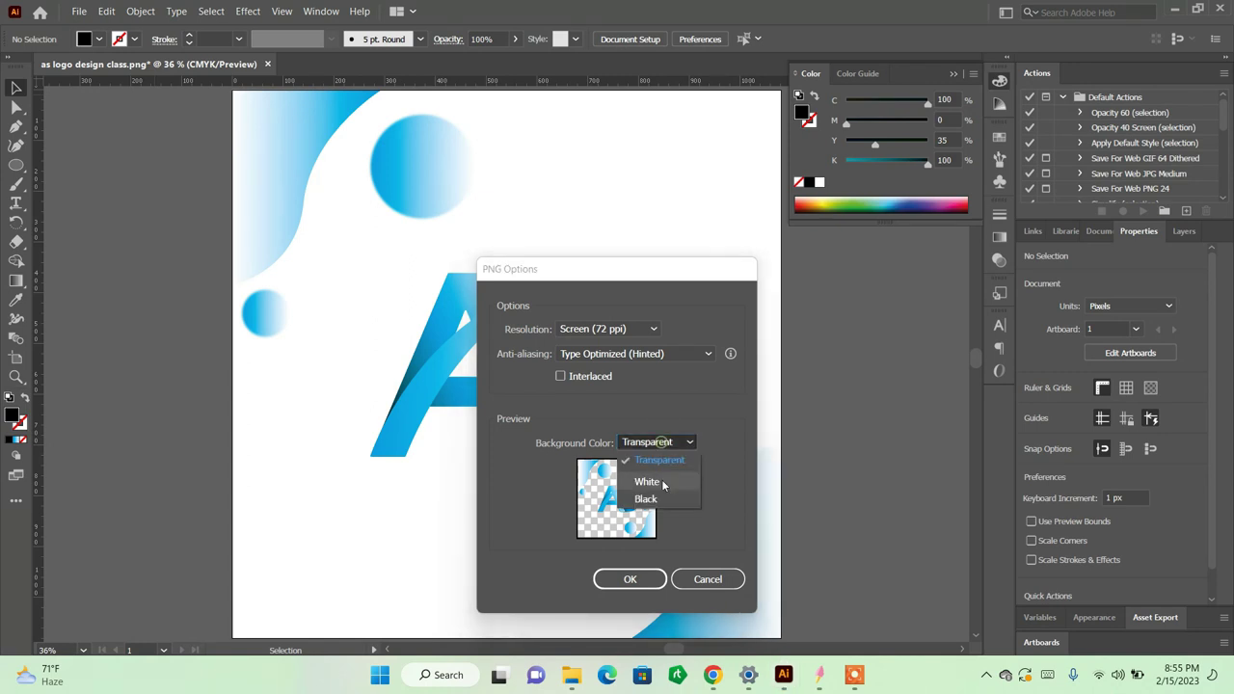
pyautogui.click(665, 479)
pyautogui.click(670, 442)
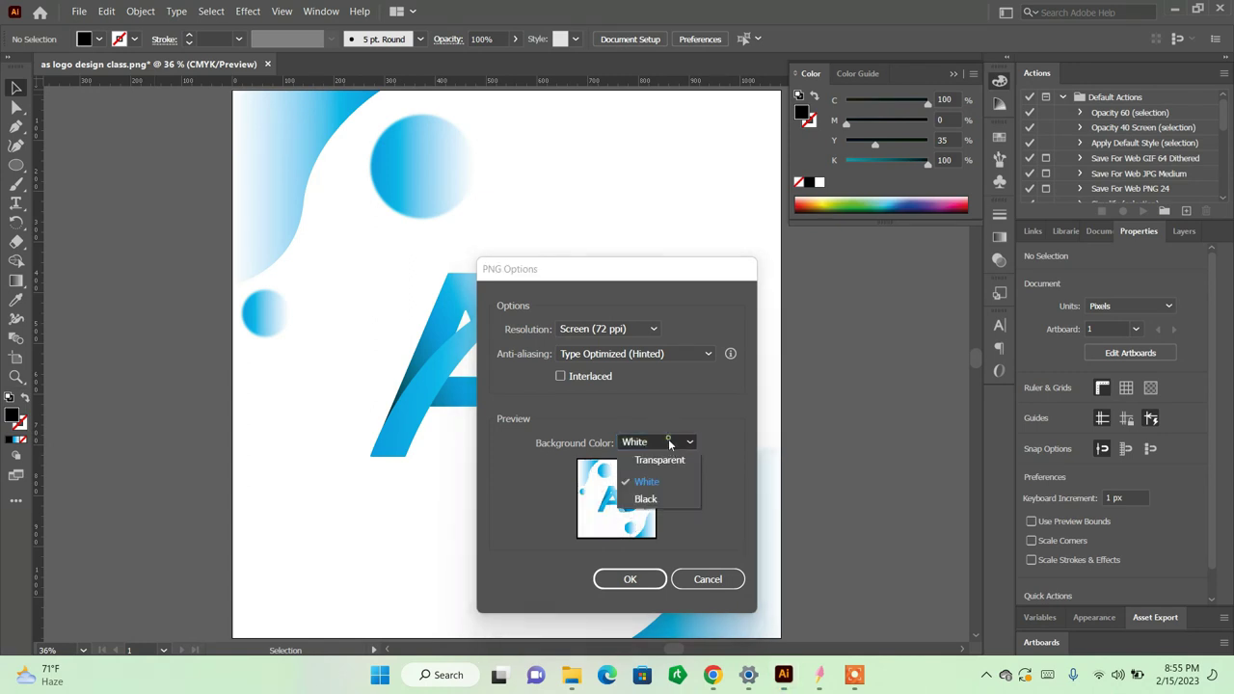
pyautogui.click(669, 497)
pyautogui.click(707, 578)
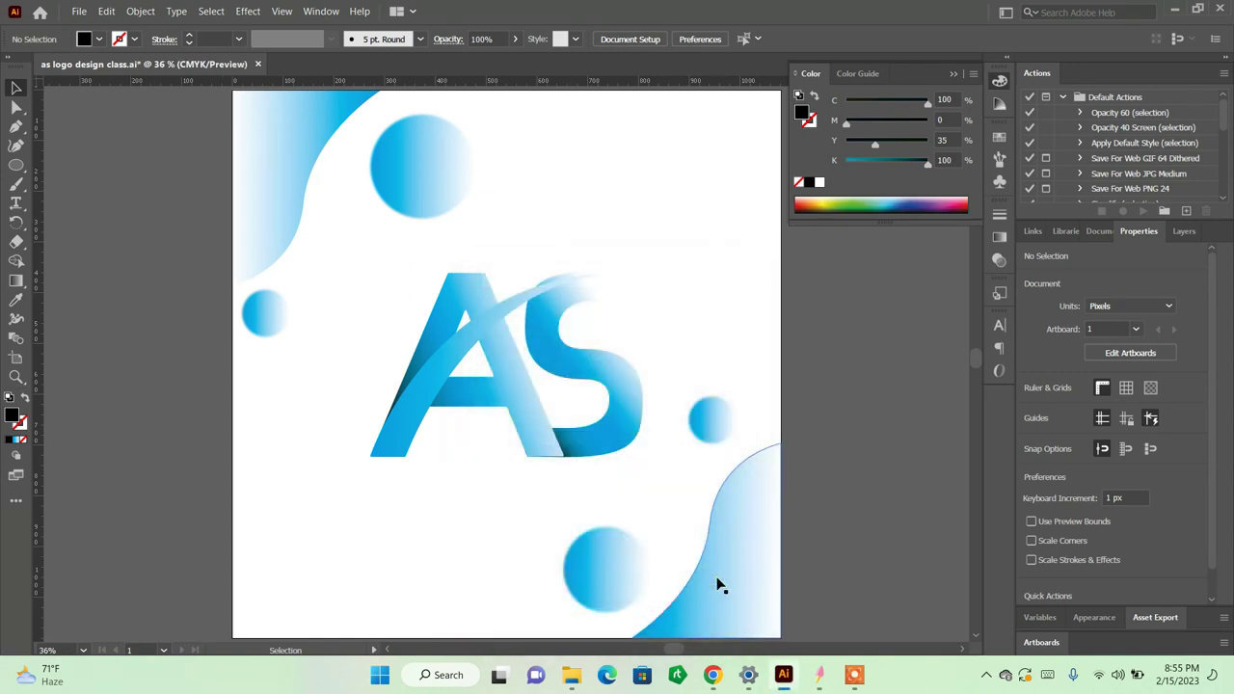
# Step: Open 'as logo design class-01' JPEG from the Desktop folder with Photos
pyautogui.click(572, 675)
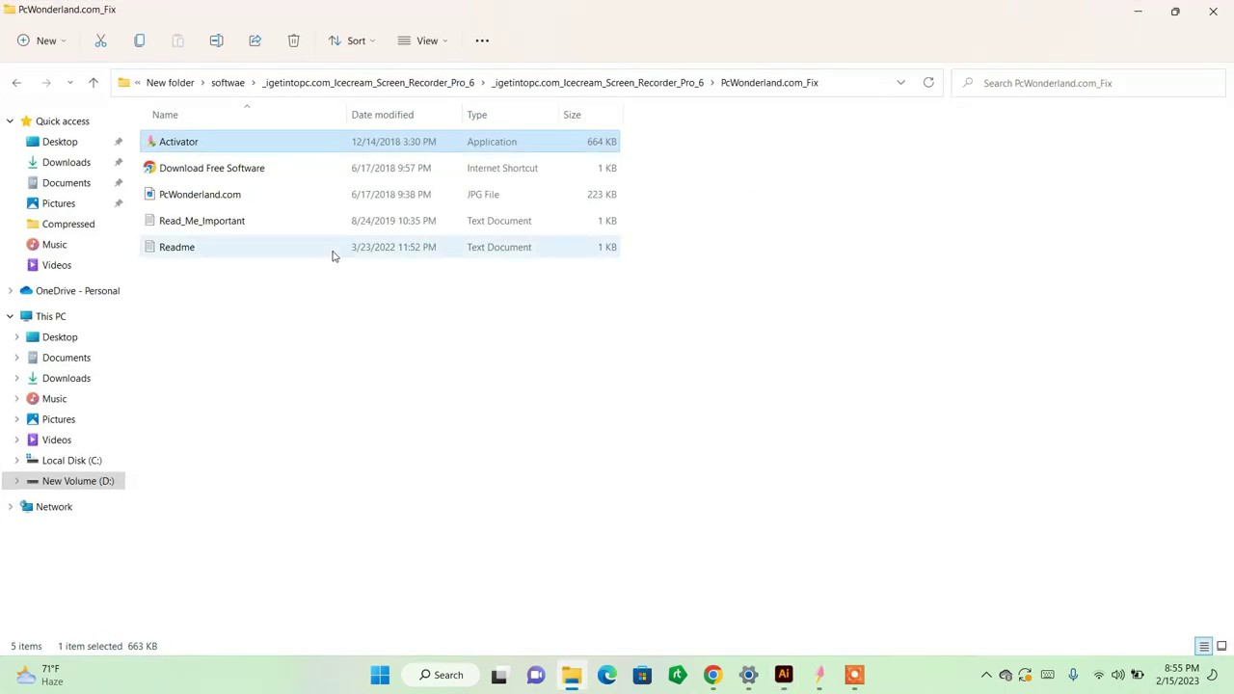
pyautogui.click(64, 142)
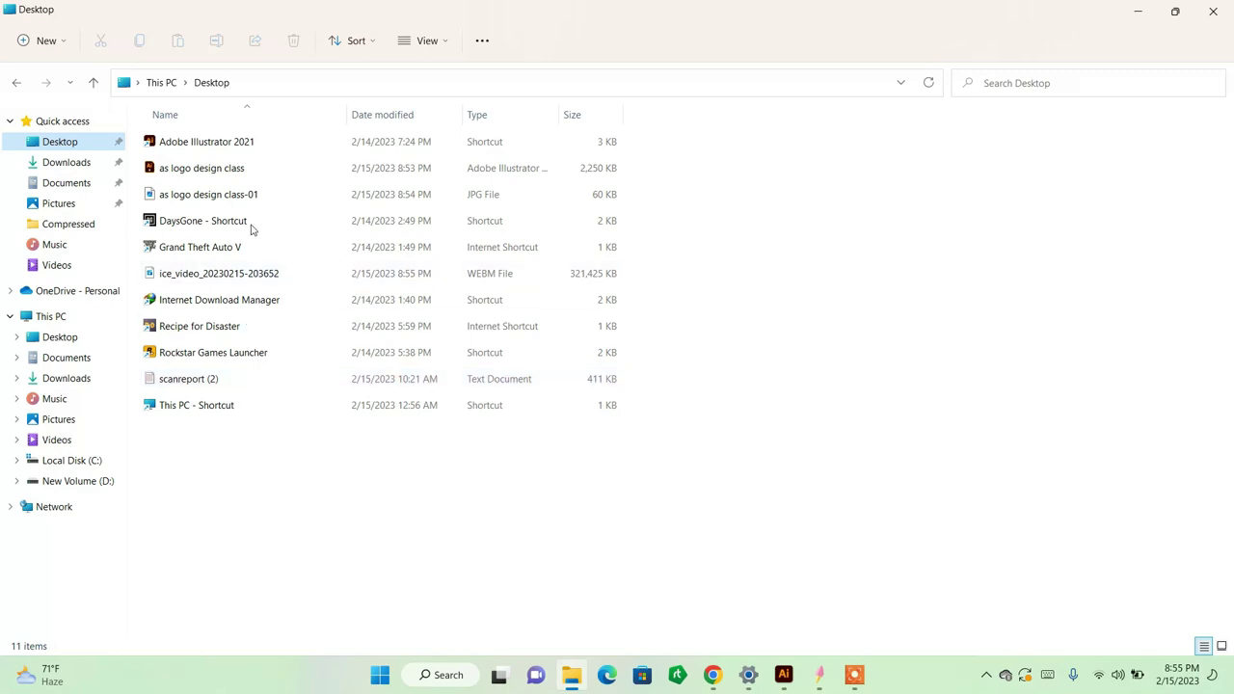
pyautogui.click(252, 202)
pyautogui.doubleClick(252, 203)
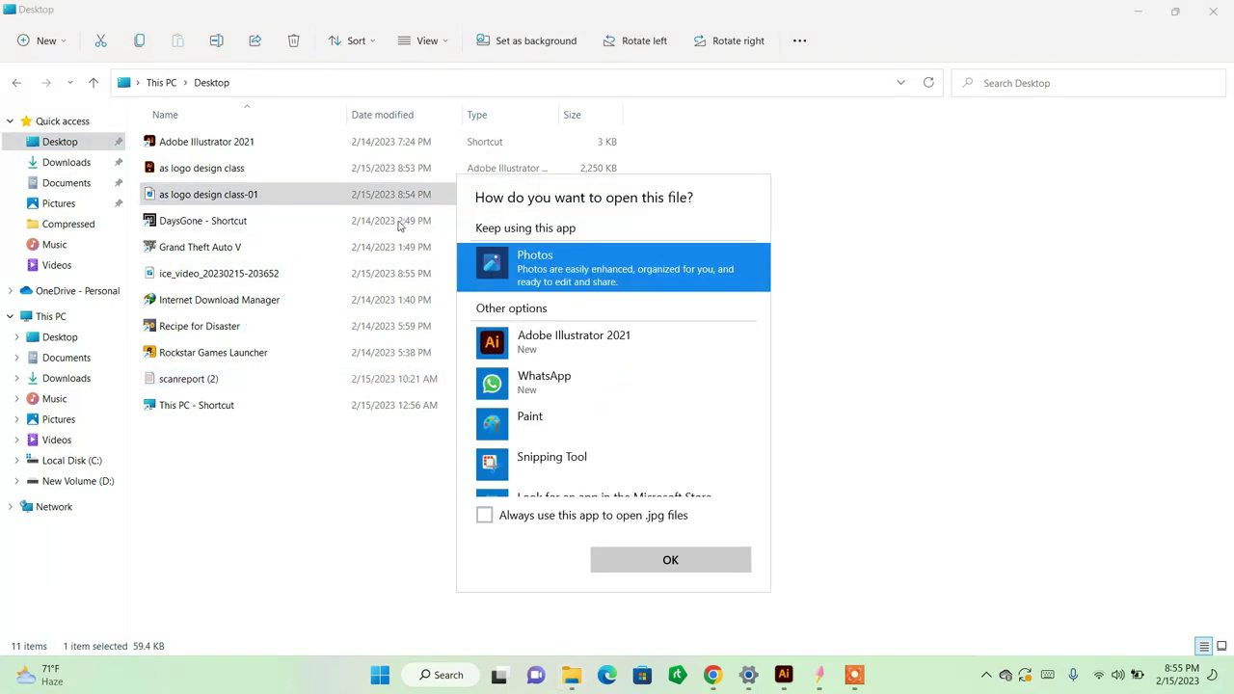
pyautogui.doubleClick(588, 257)
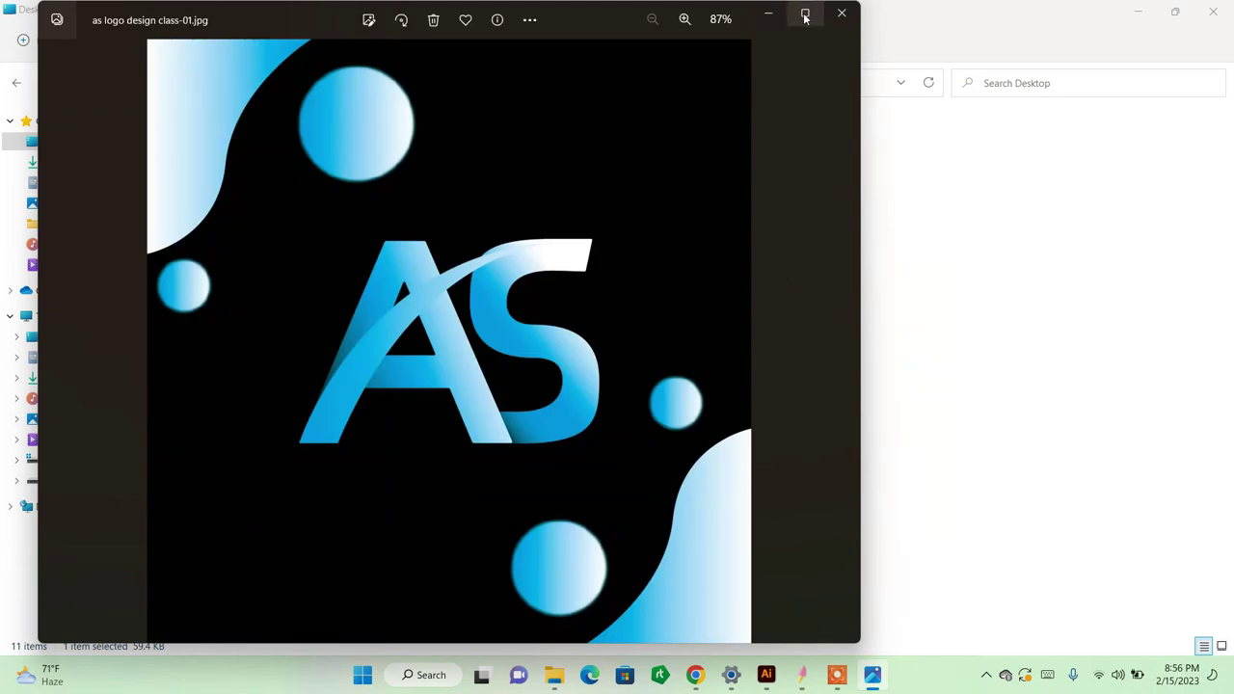
# Step: Maximize Photos, zoom past 1300% on the AS letter edges, fit the image, and close it
pyautogui.click(805, 12)
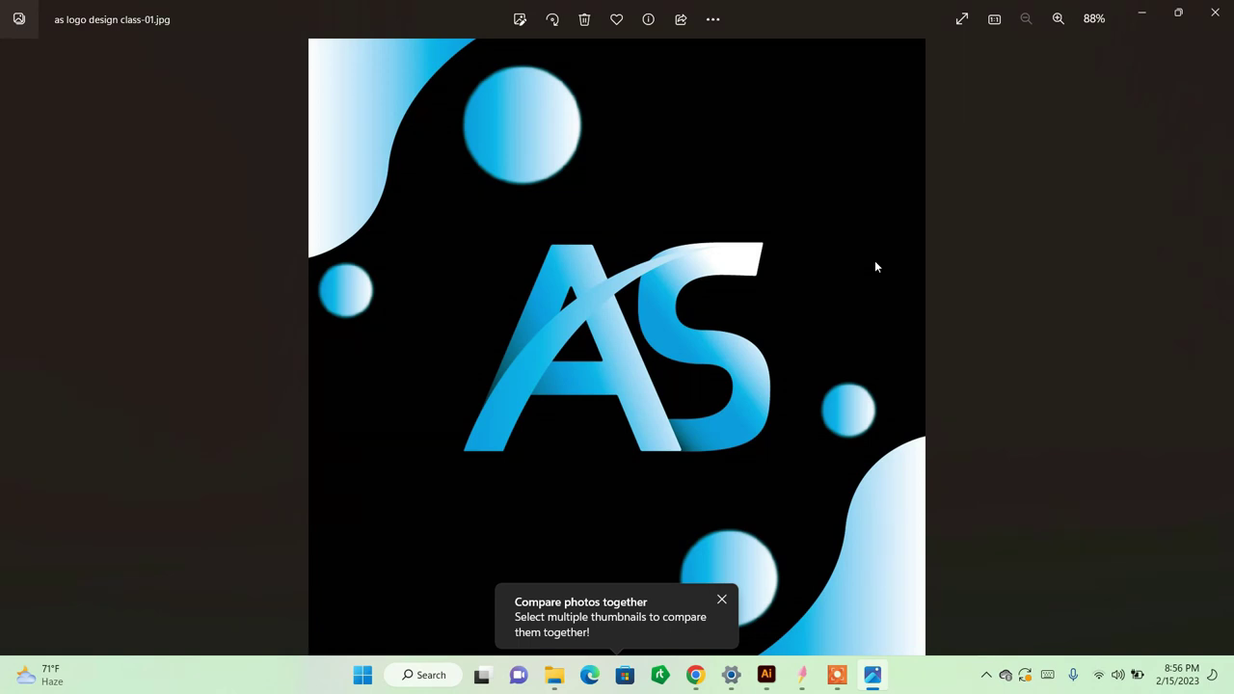
pyautogui.hotkey('ctrl', '+')
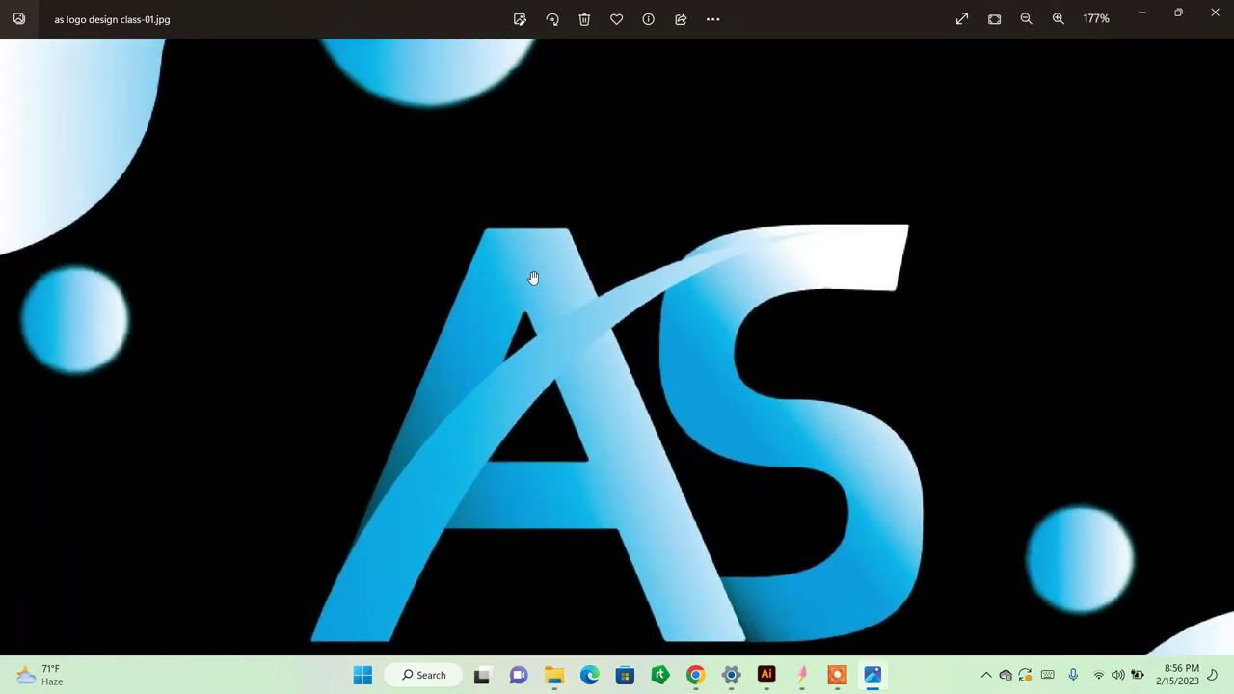
pyautogui.hotkey('ctrl', '+')
pyautogui.hotkey('ctrl', '+')
pyautogui.hotkey('ctrl', '+')
pyautogui.hotkey('ctrl', '+')
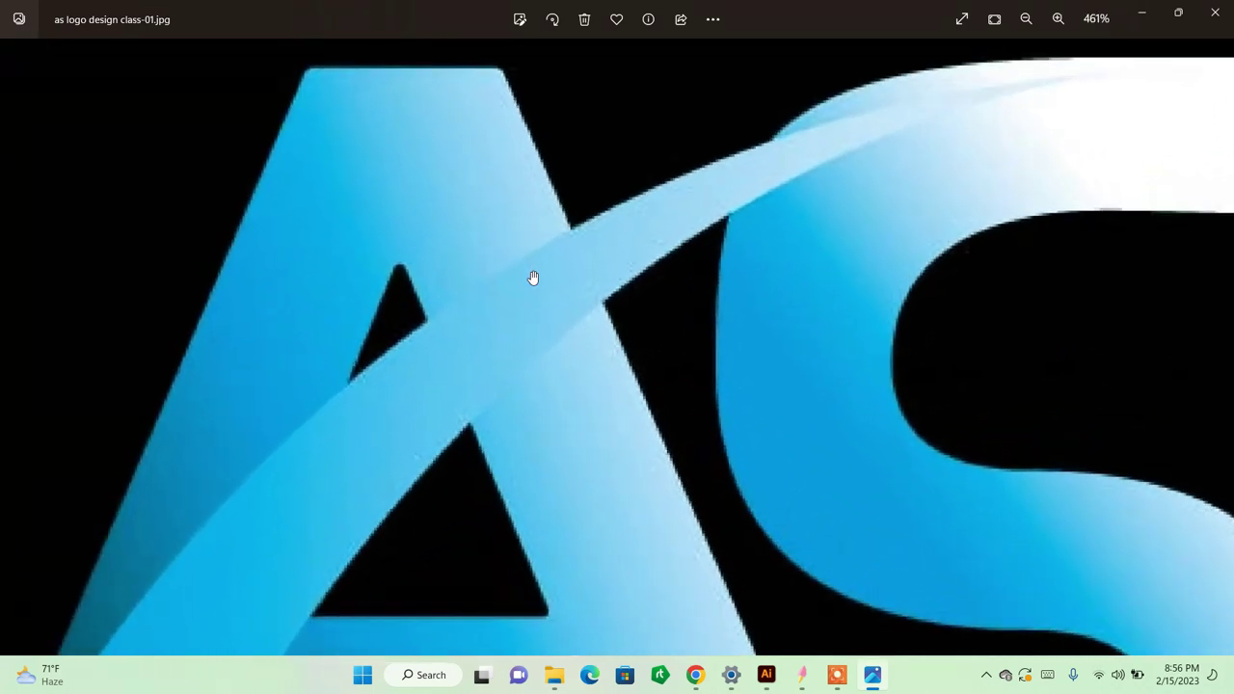
pyautogui.hotkey('ctrl', '+')
pyautogui.hotkey('ctrl', '+')
pyautogui.hotkey('ctrl', '+')
pyautogui.hotkey('ctrl', '+')
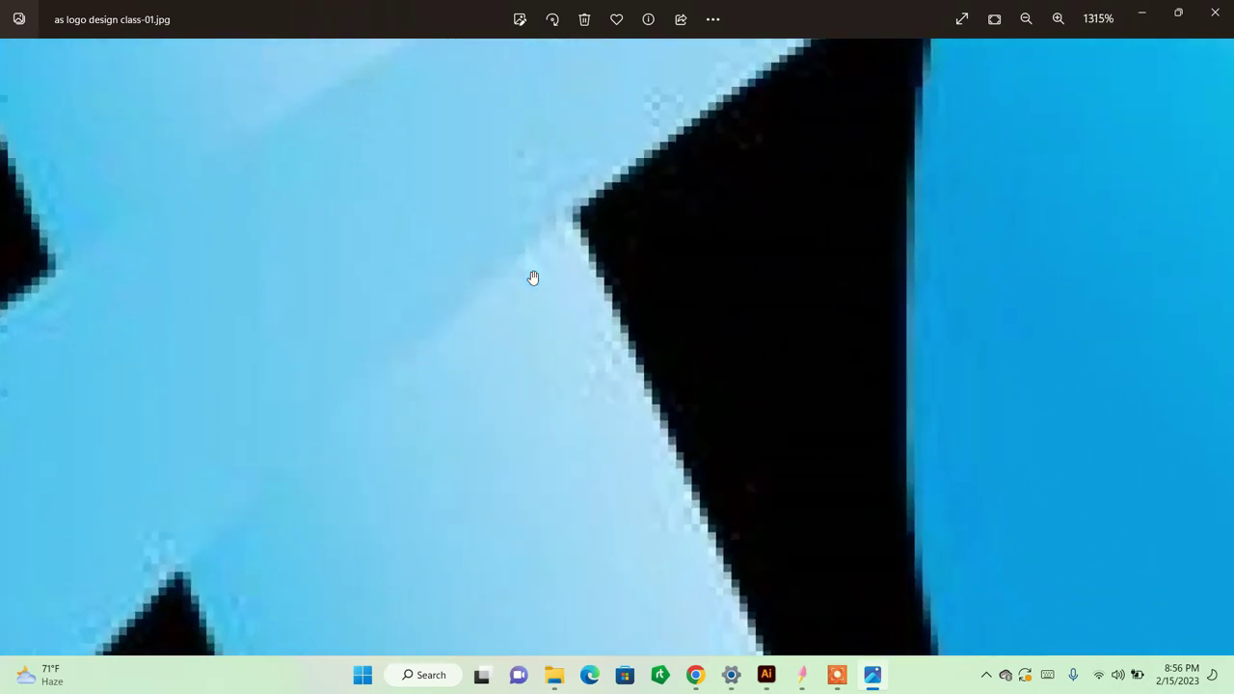
pyautogui.hotkey('ctrl', '+')
pyautogui.hotkey('ctrl', '+')
pyautogui.hotkey('ctrl', '+')
pyautogui.hotkey('ctrl', '0')
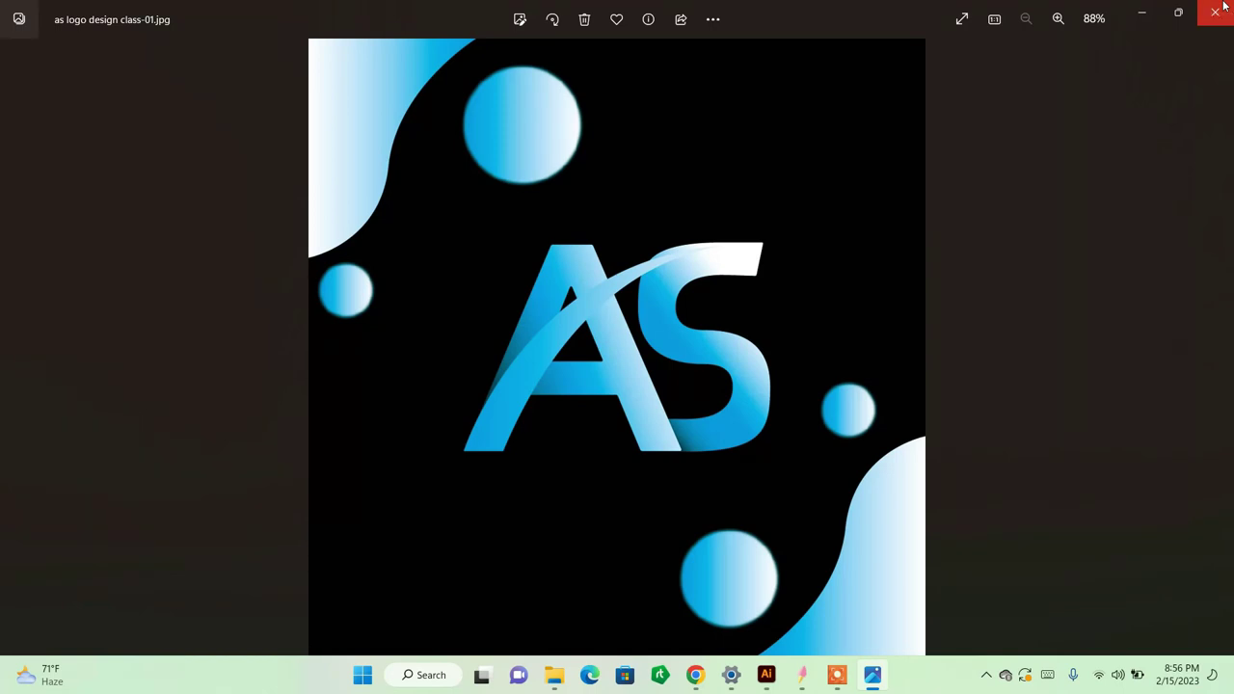
pyautogui.click(1224, 8)
# Step: Restore the black background square and export the artboard to the Desktop as a PNG
pyautogui.click(783, 675)
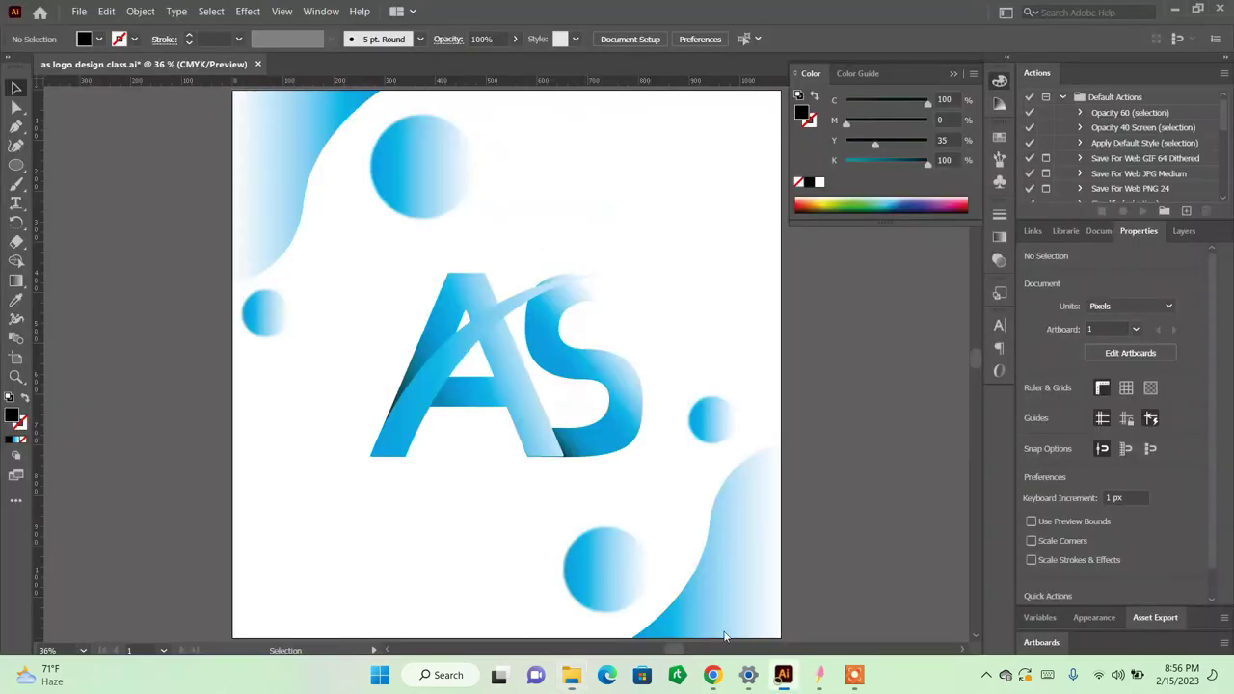
pyautogui.hotkey('ctrl', 'z')
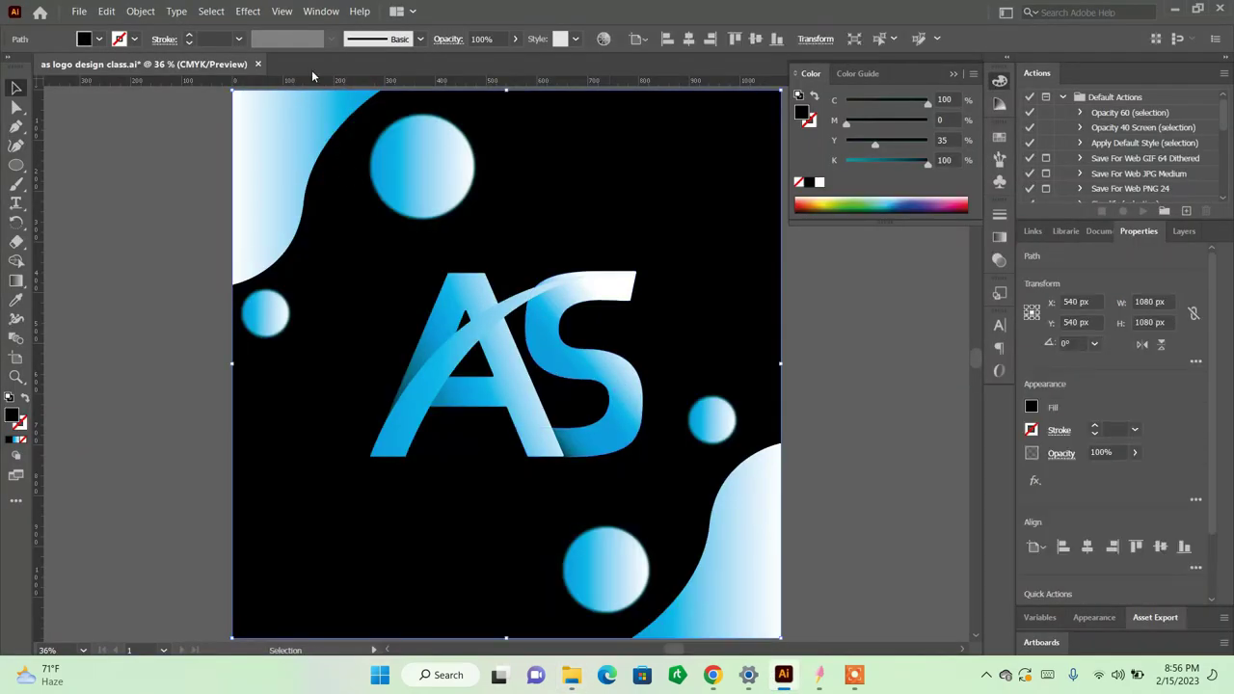
pyautogui.click(79, 11)
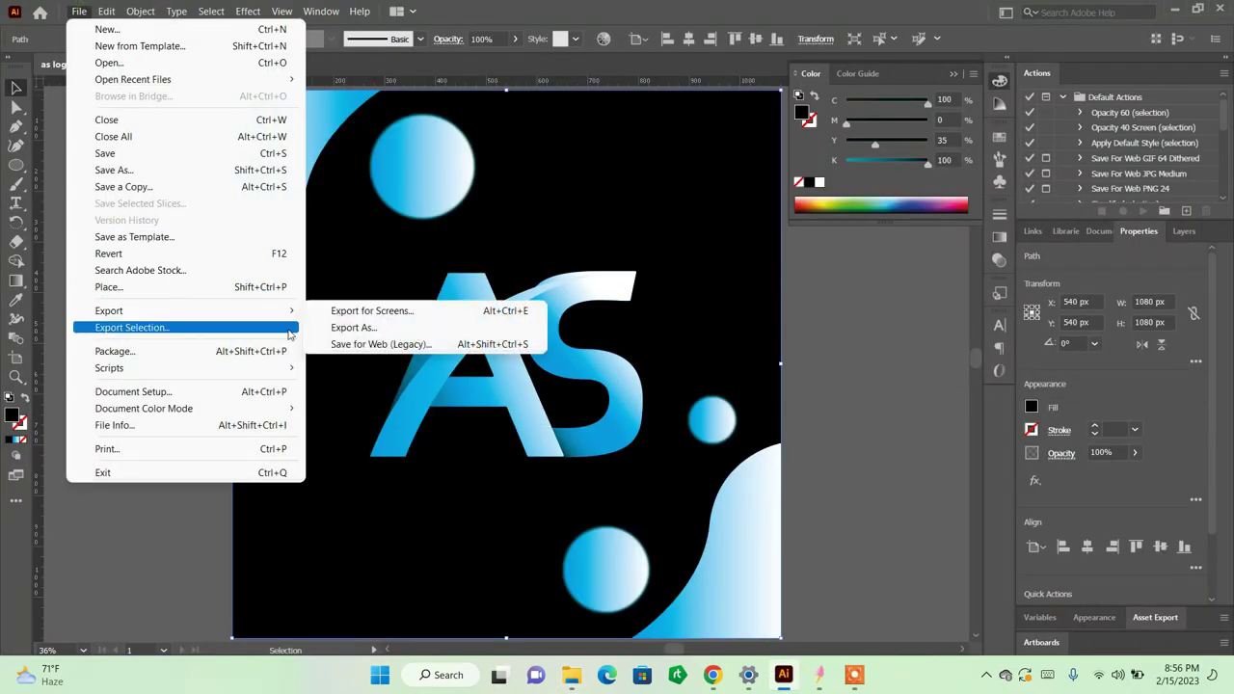
pyautogui.click(333, 328)
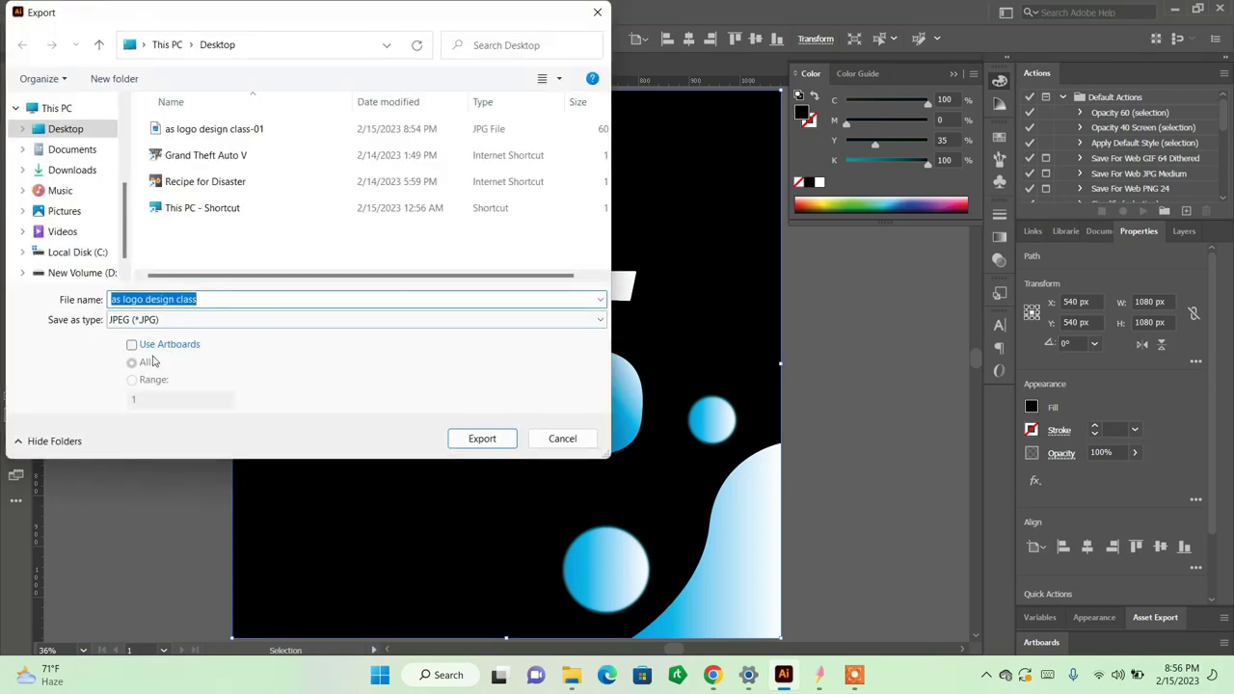
pyautogui.click(154, 320)
pyautogui.click(177, 438)
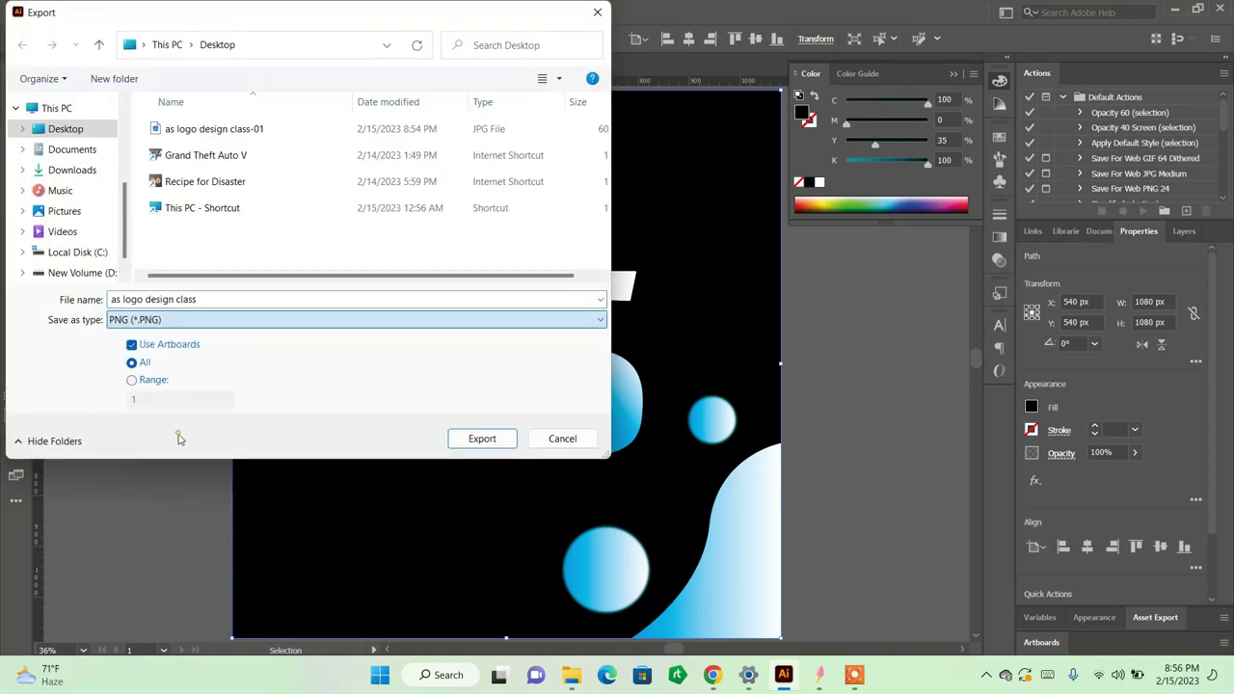
pyautogui.click(489, 441)
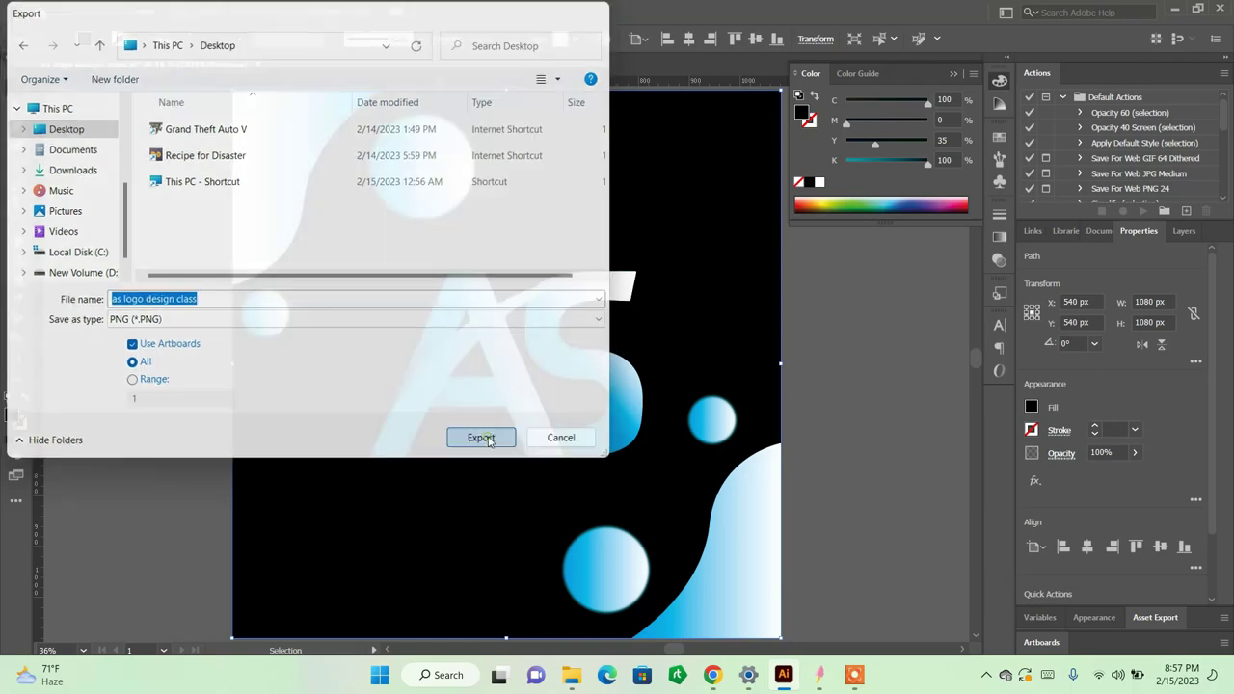
pyautogui.click(629, 578)
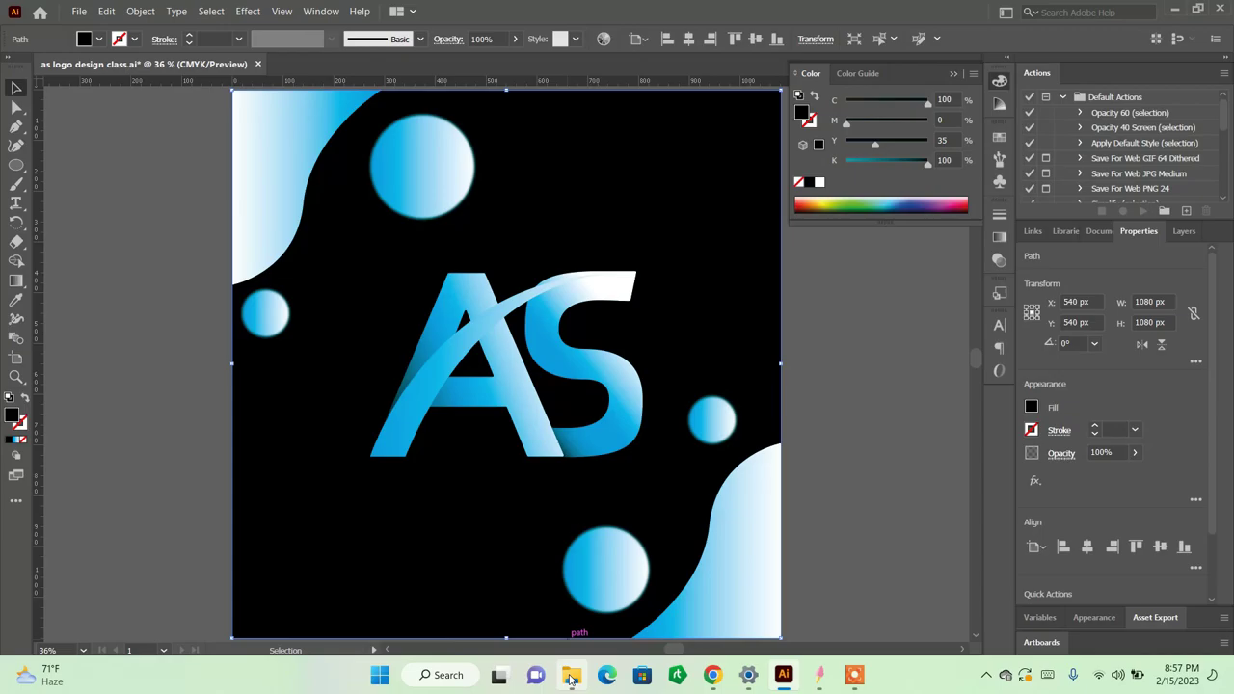
pyautogui.click(571, 679)
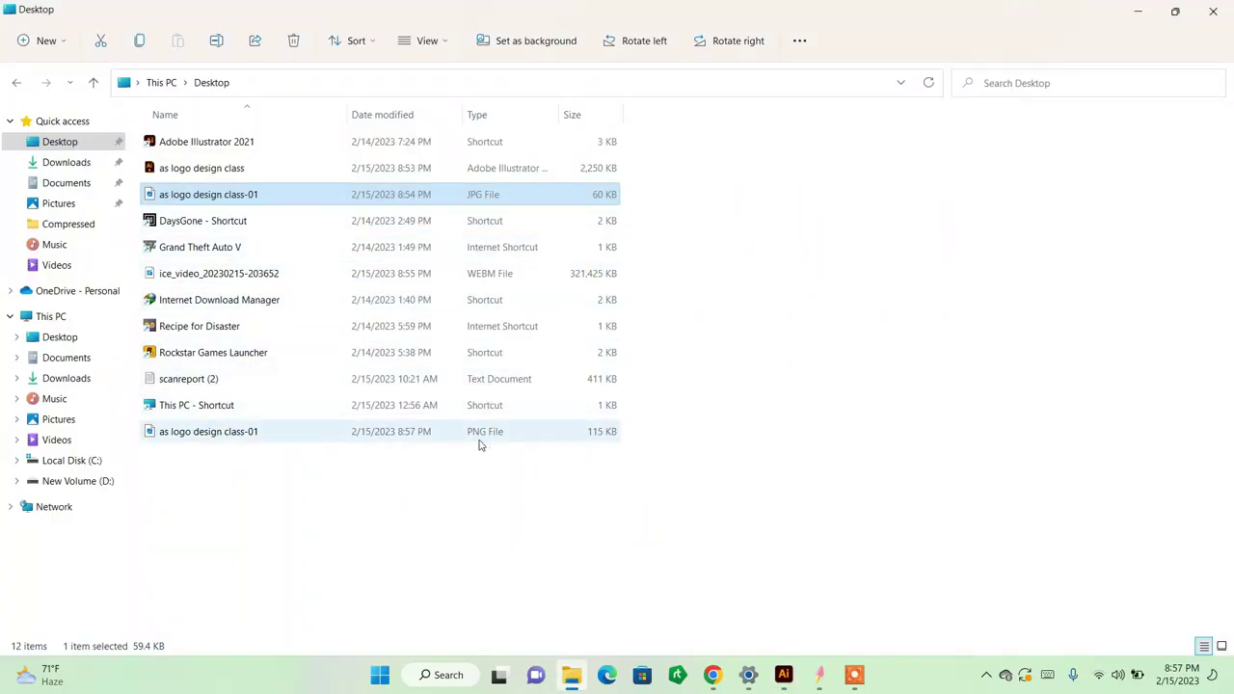
# Step: Open 'as logo design class-01.png' from the Desktop in Photos
pyautogui.doubleClick(479, 442)
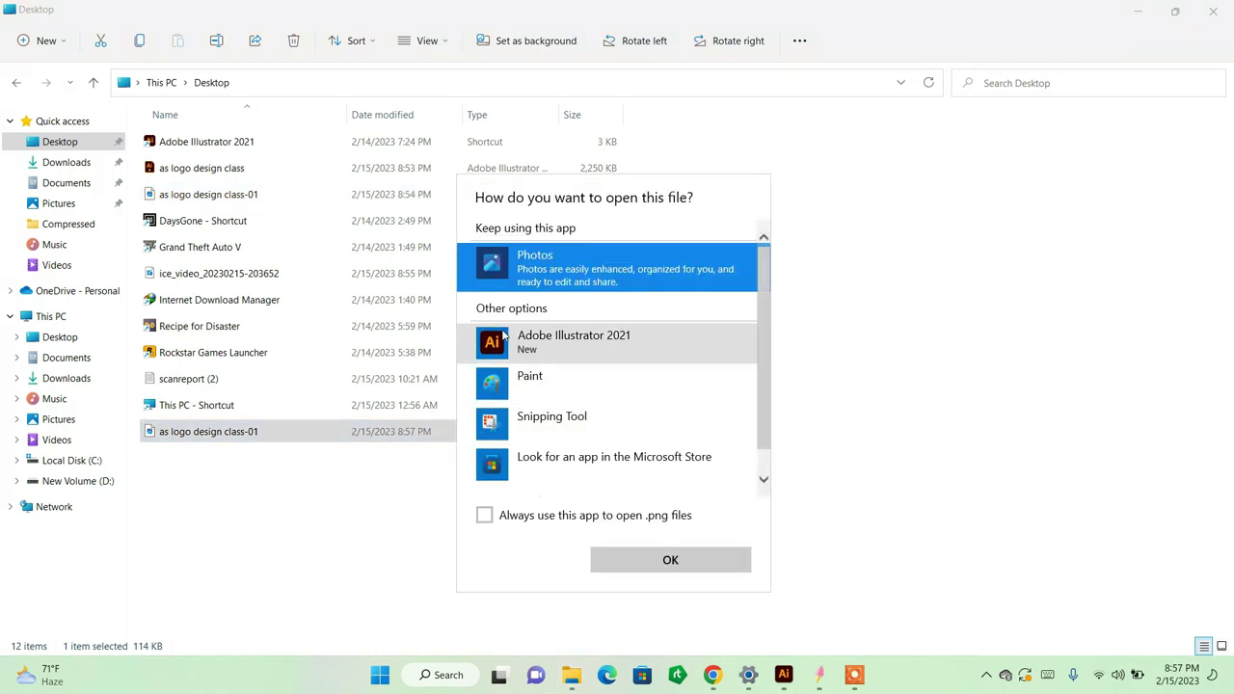
pyautogui.click(857, 262)
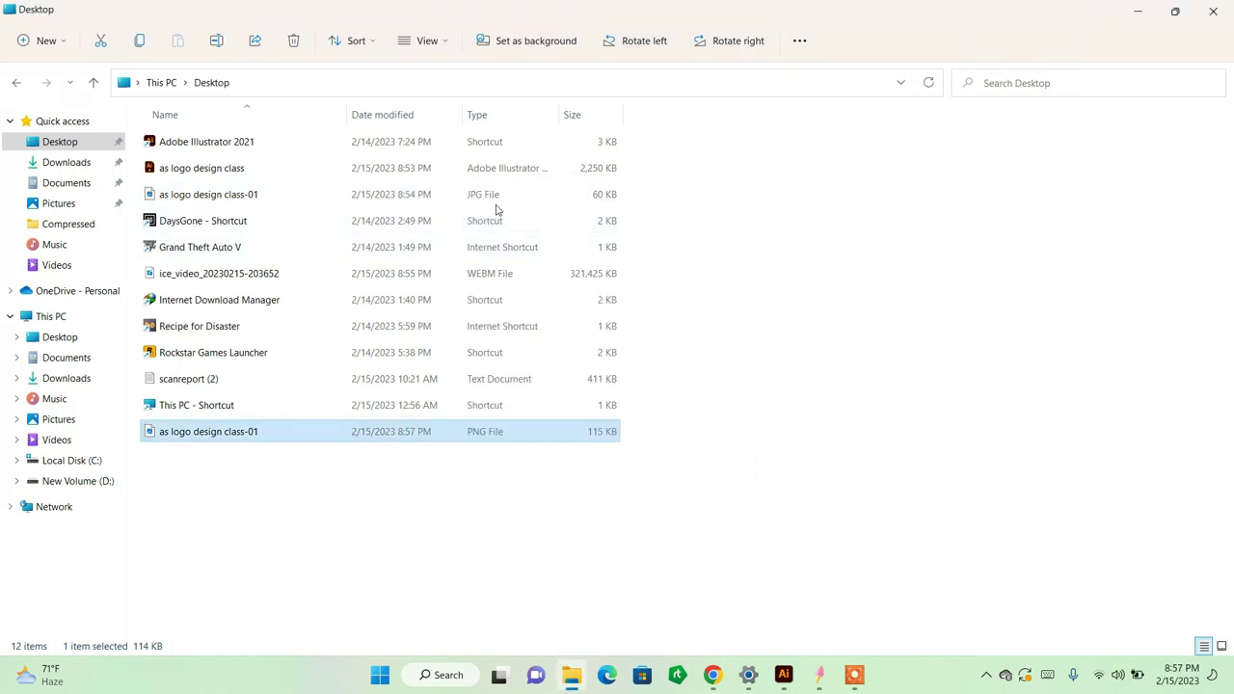
pyautogui.doubleClick(591, 436)
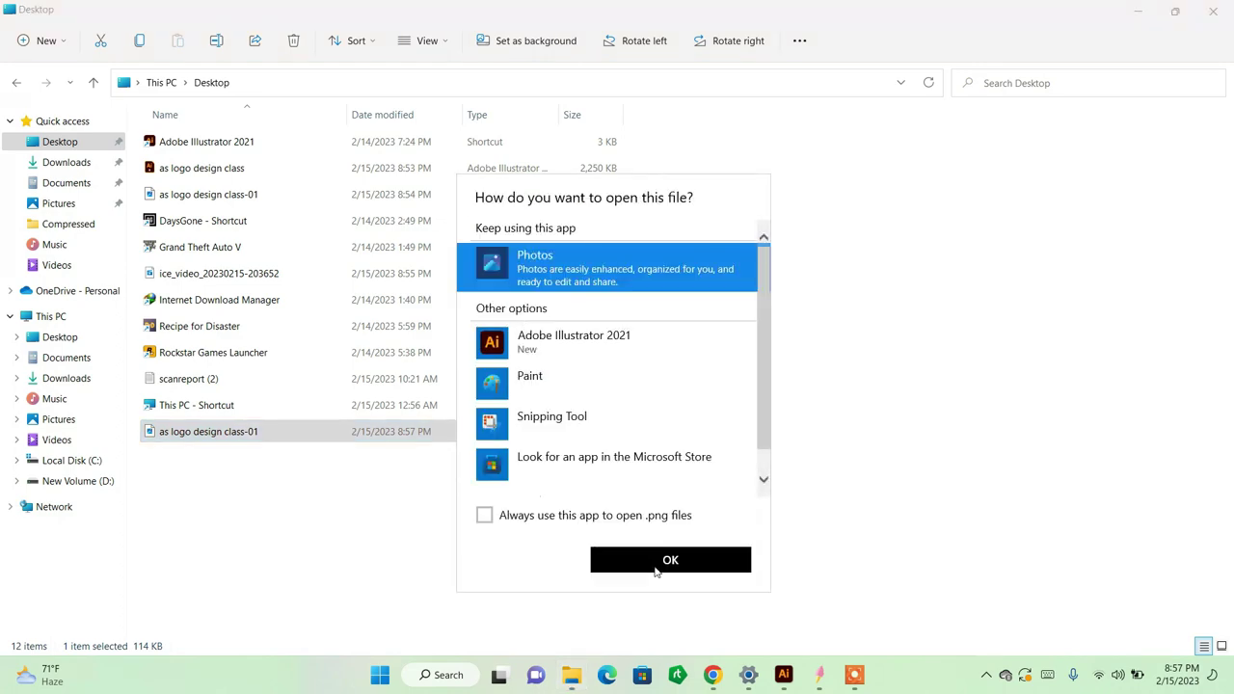
pyautogui.click(655, 569)
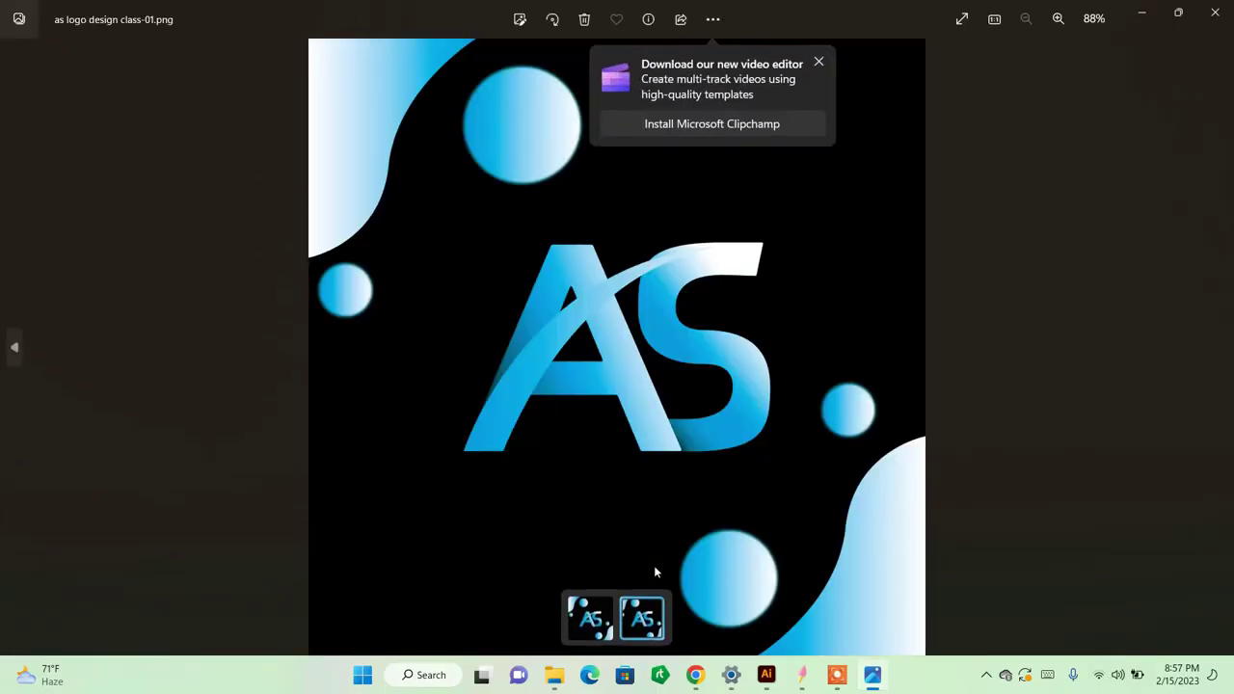
# Step: Zoom the PNG in to pixel level on the letter edges, then back out one step
pyautogui.hotkey('ctrl', '+')
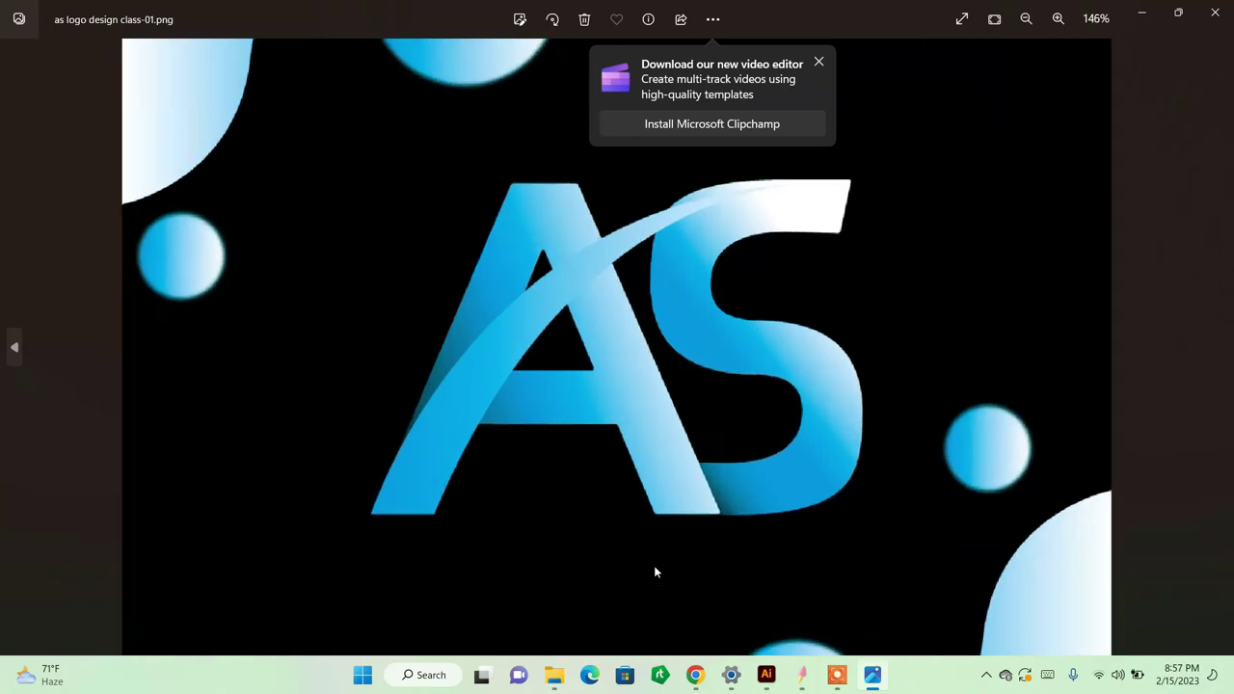
pyautogui.hotkey('ctrl', '+')
pyautogui.hotkey('ctrl', '+')
pyautogui.hotkey('ctrl', '+')
pyautogui.hotkey('ctrl', '+')
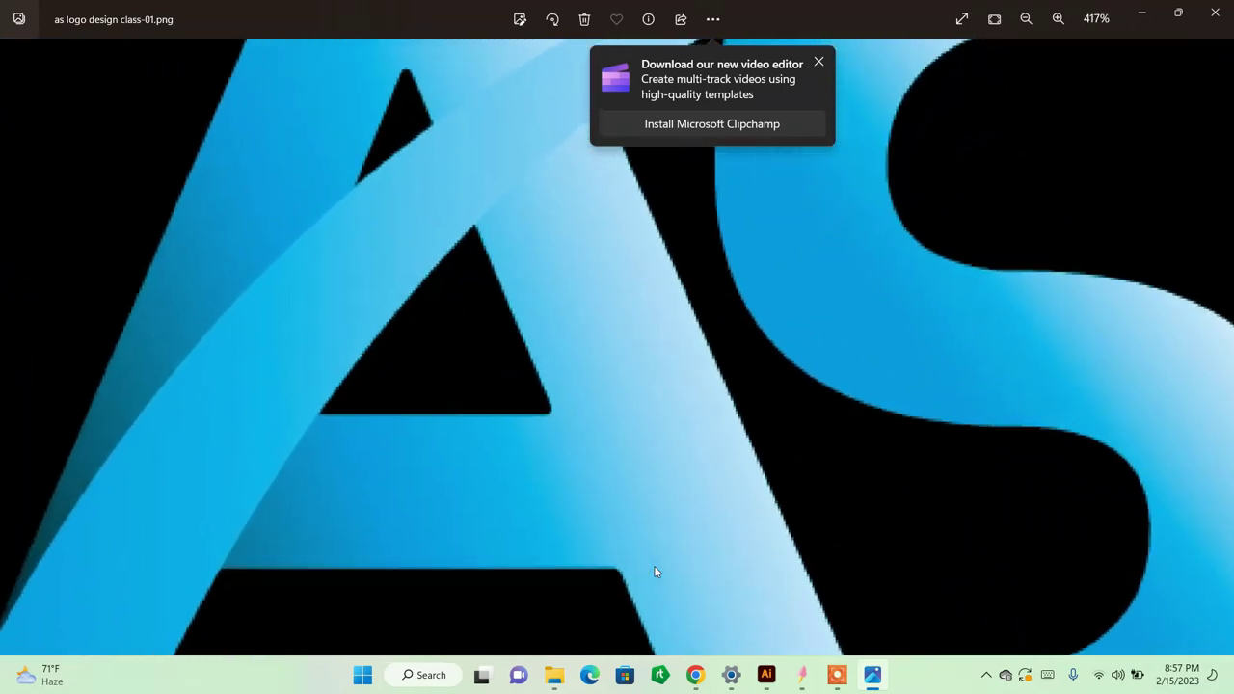
pyautogui.hotkey('ctrl', '+')
pyautogui.hotkey('ctrl', '+')
pyautogui.hotkey('ctrl', '+')
pyautogui.hotkey('ctrl', '+')
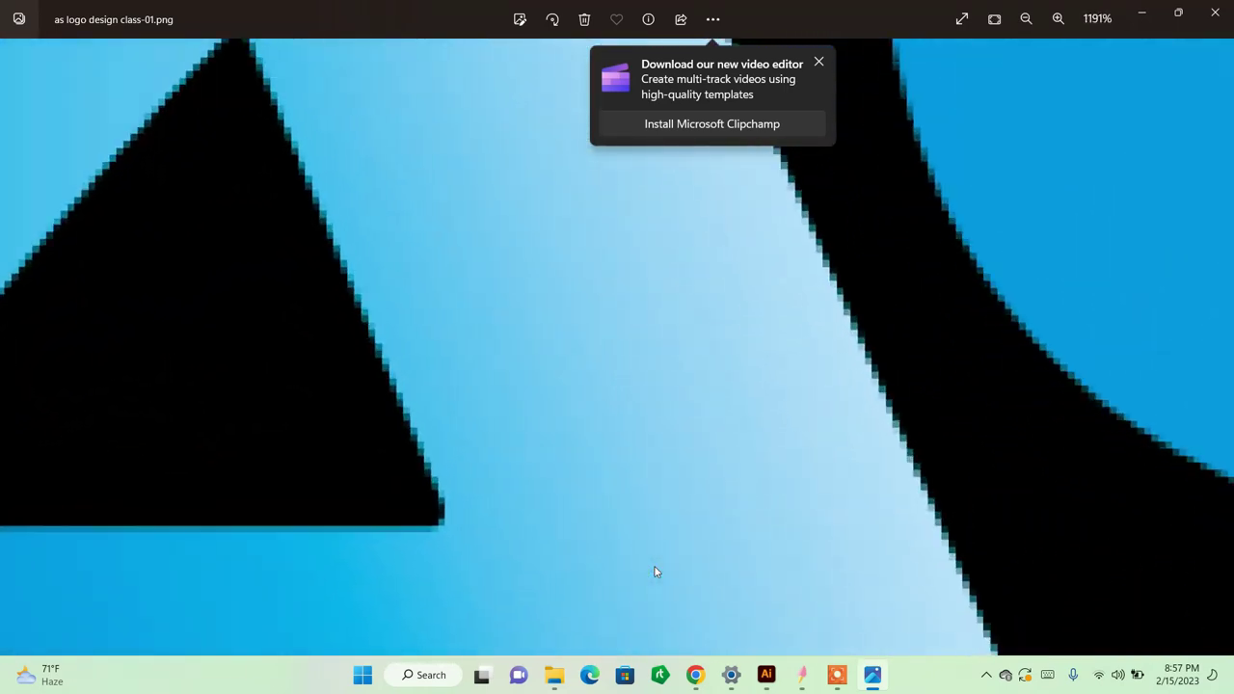
pyautogui.hotkey('ctrl', '+')
pyautogui.hotkey('ctrl', '+')
pyautogui.hotkey('ctrl', '+')
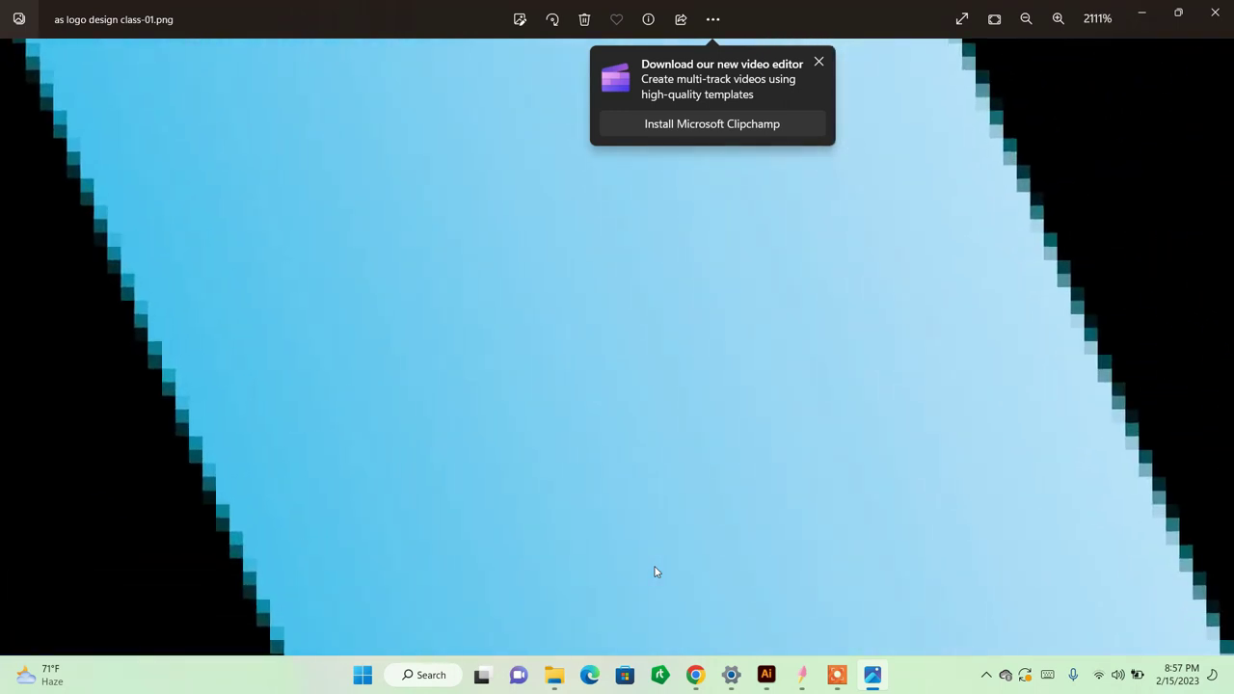
pyautogui.hotkey('ctrl', '+')
pyautogui.hotkey('ctrl', '+')
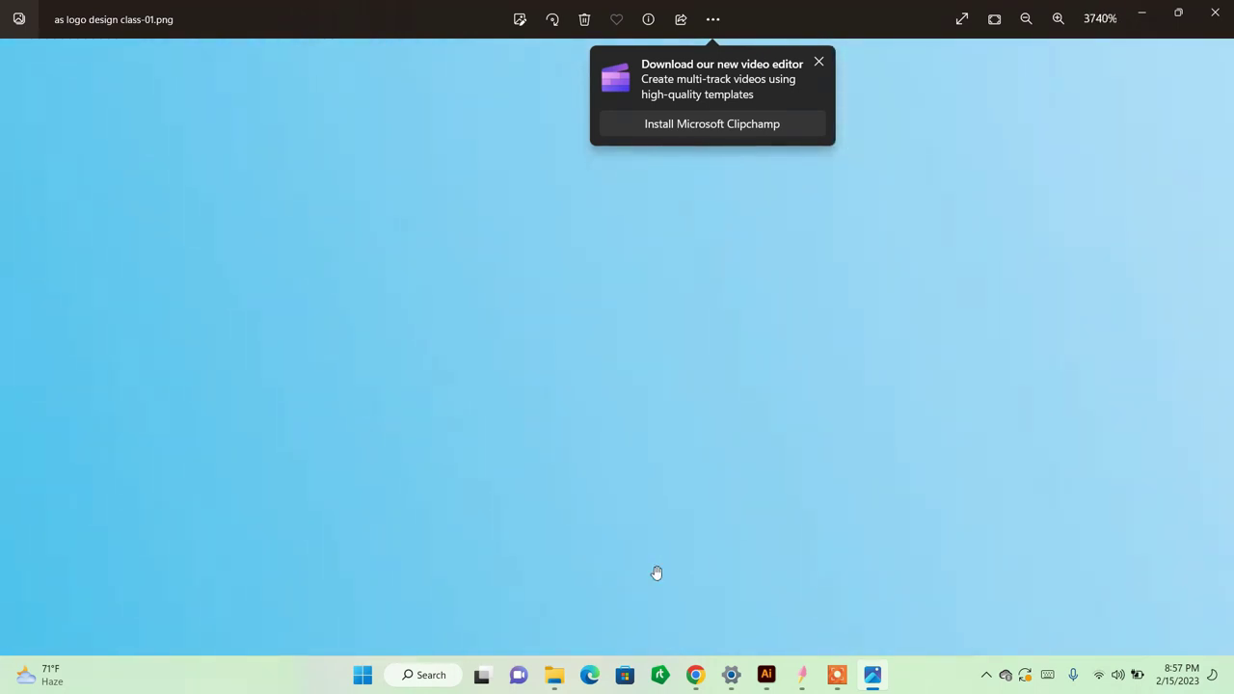
pyautogui.hotkey('ctrl', '-')
pyautogui.hotkey('ctrl', '-')
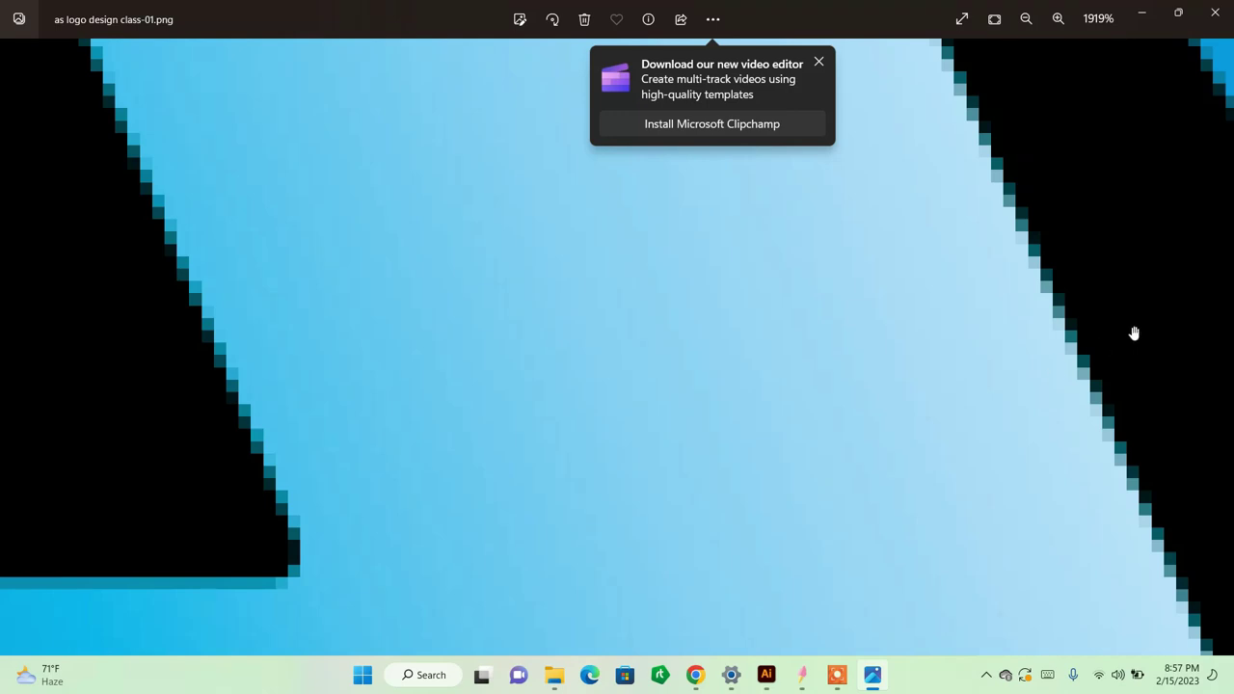
# Step: Pan across the curved letter edges and lower circles, then close Photos
pyautogui.moveTo(1134, 333)
pyautogui.mouseDown()
pyautogui.moveTo(986, 341)
pyautogui.moveTo(727, 440)
pyautogui.moveTo(615, 551)
pyautogui.moveTo(394, 452)
pyautogui.moveTo(88, 260)
pyautogui.mouseUp()
pyautogui.scroll(-1, 634, 414)
pyautogui.moveTo(634, 414); pyautogui.dragTo(543, 344)
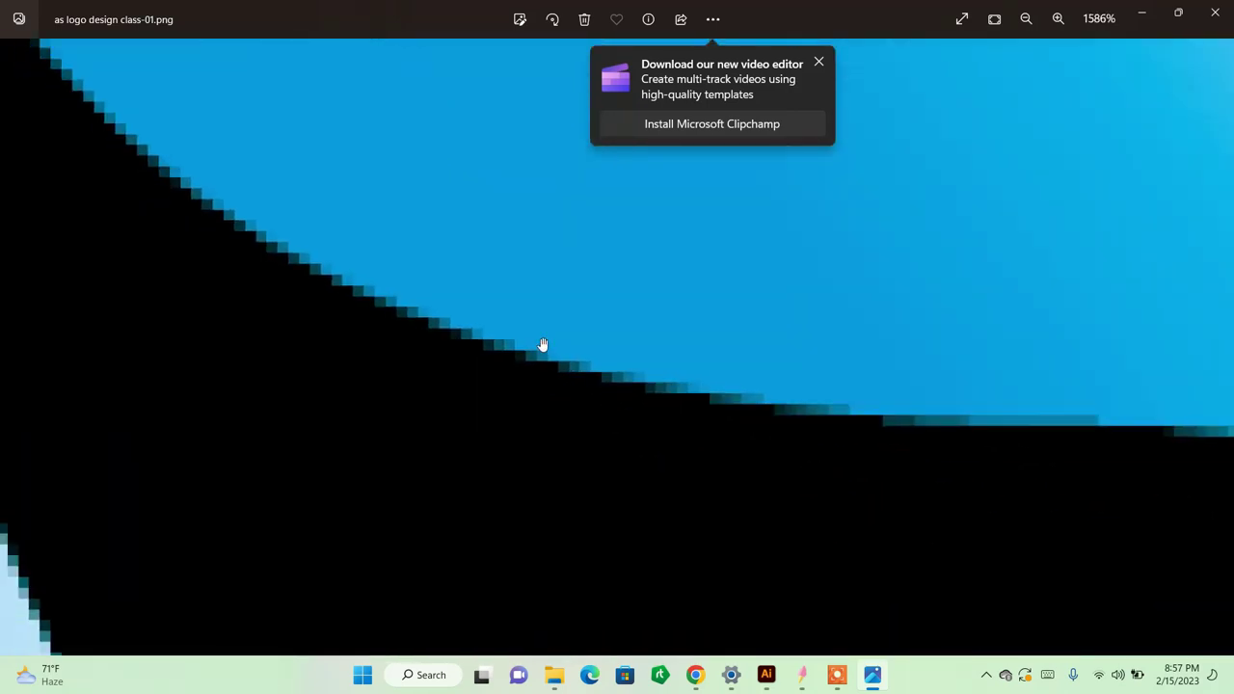
pyautogui.scroll(-1, 543, 344)
pyautogui.scroll(2, 543, 344)
pyautogui.scroll(1, 543, 344)
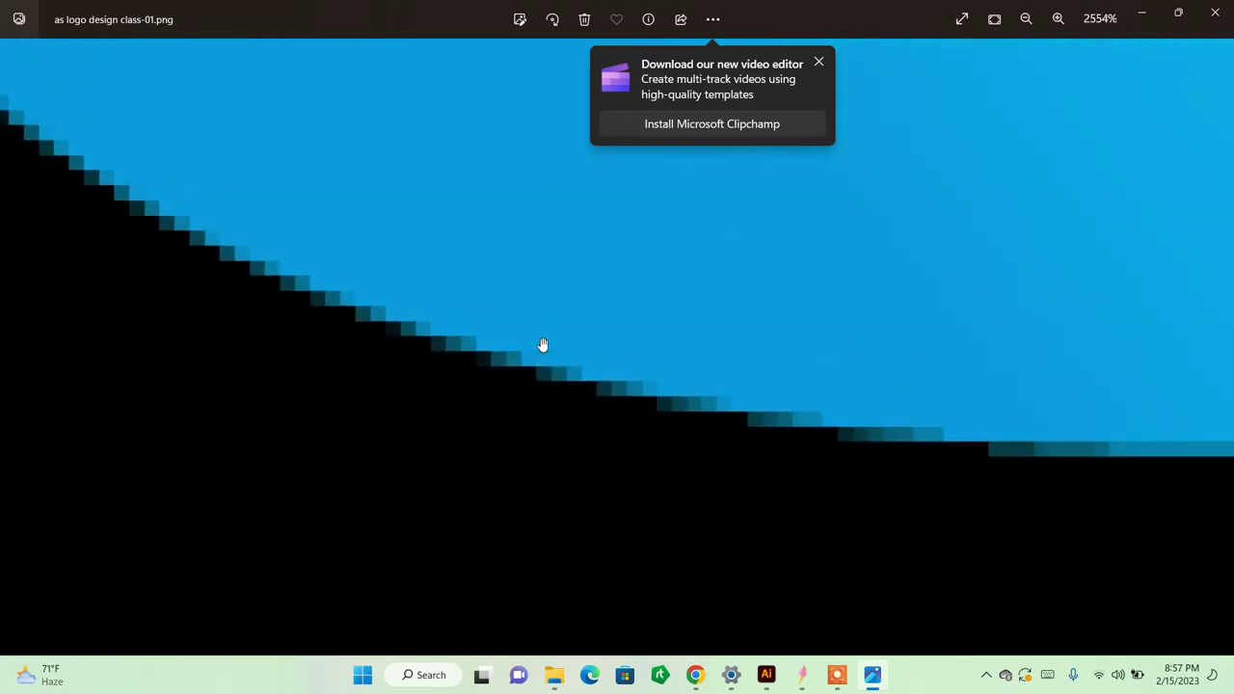
pyautogui.scroll(1, 543, 345)
pyautogui.scroll(1, 543, 344)
pyautogui.scroll(1, 543, 344)
pyautogui.scroll(1, 543, 344)
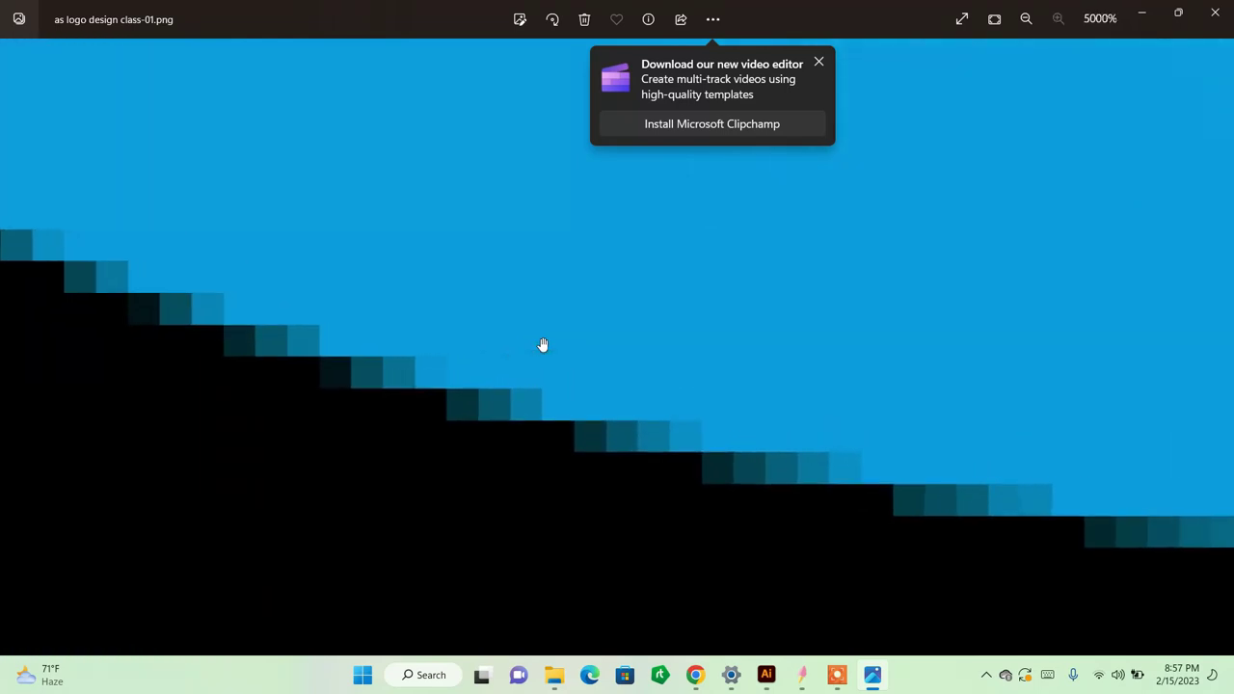
pyautogui.scroll(-1, 543, 344)
pyautogui.scroll(-1, 543, 344)
pyautogui.scroll(-3, 543, 344)
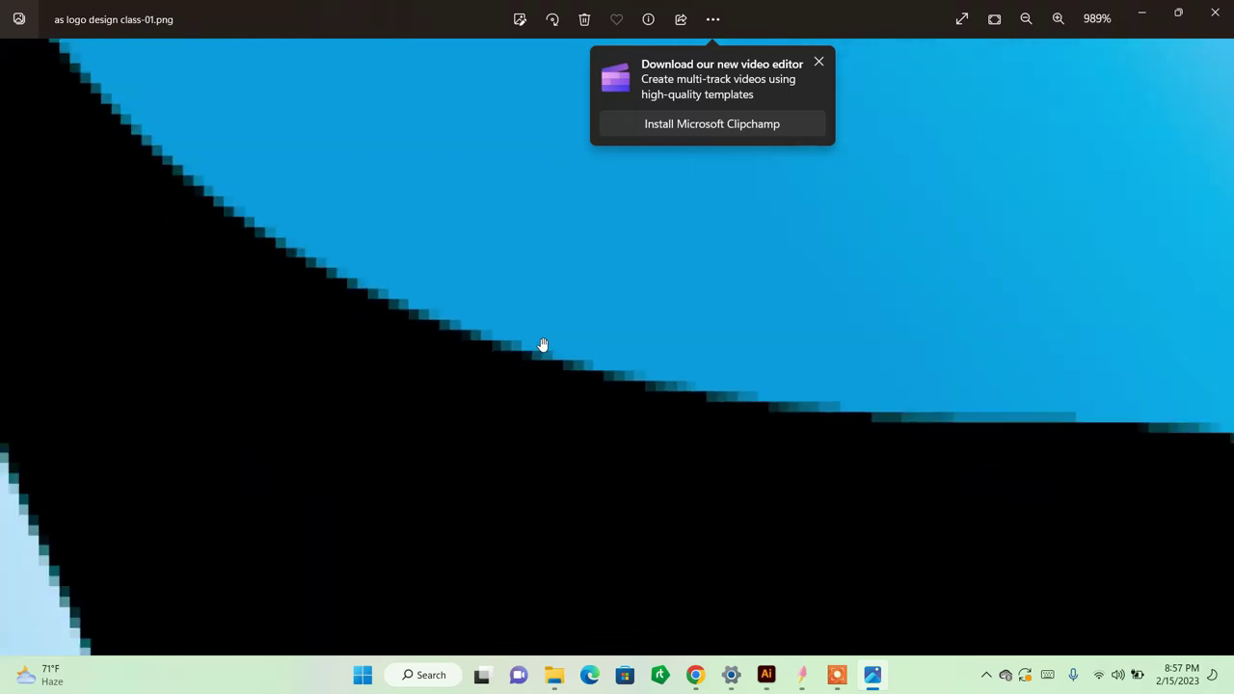
pyautogui.scroll(-2, 543, 344)
pyautogui.scroll(-3, 543, 344)
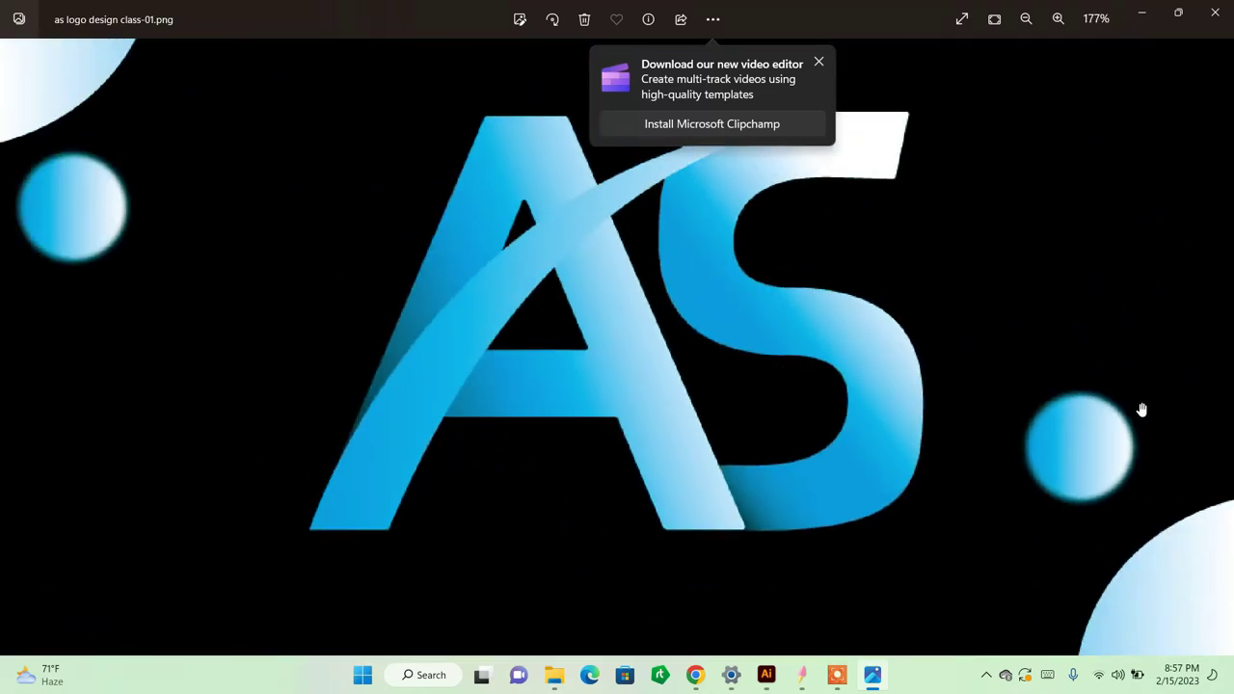
pyautogui.moveTo(1142, 410); pyautogui.dragTo(799, 223)
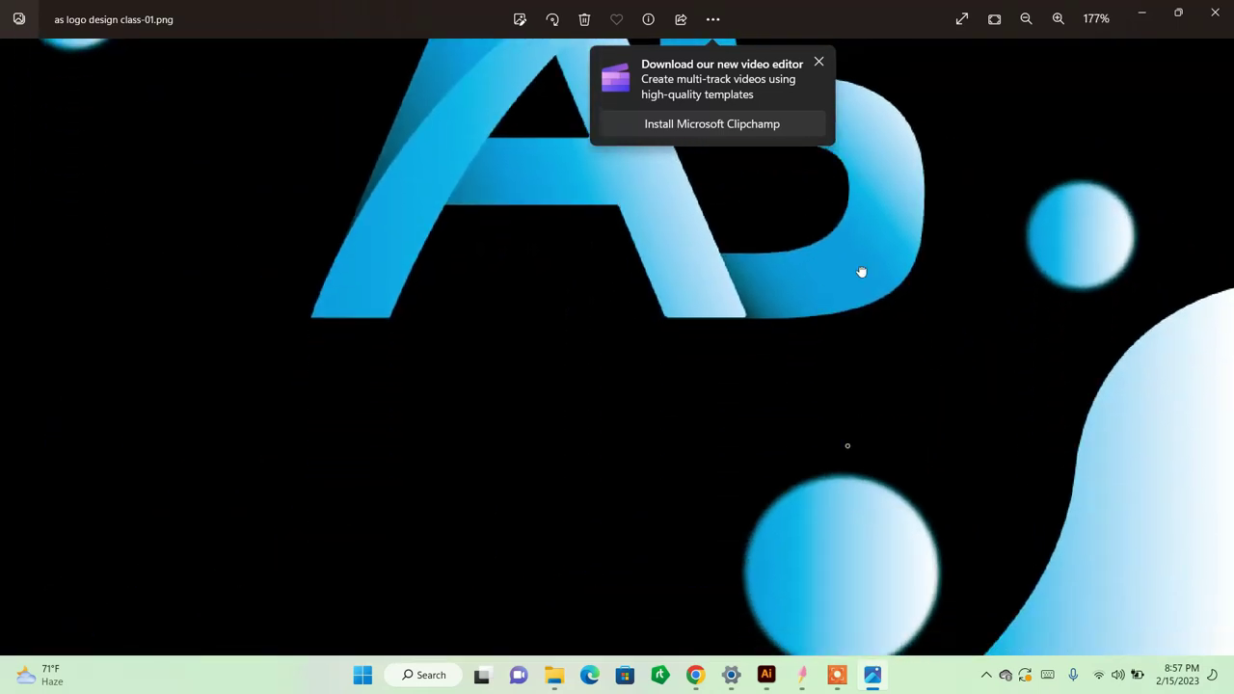
pyautogui.moveTo(862, 272); pyautogui.dragTo(857, 165)
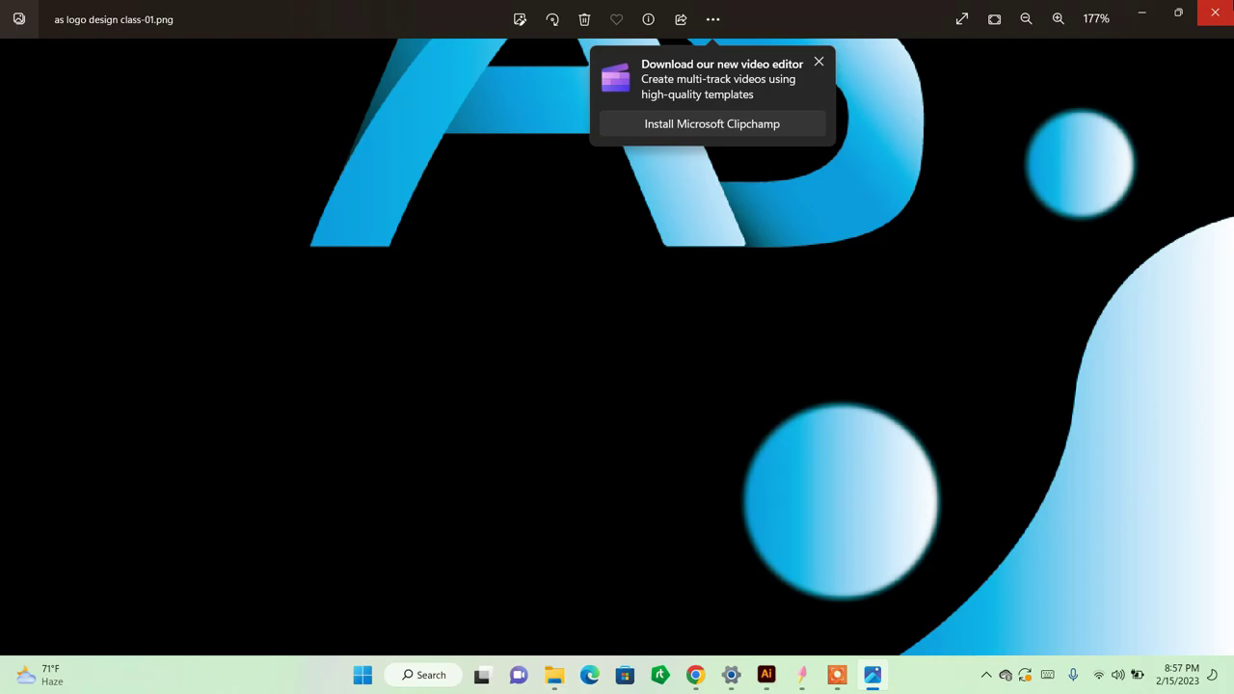
pyautogui.click(1215, 11)
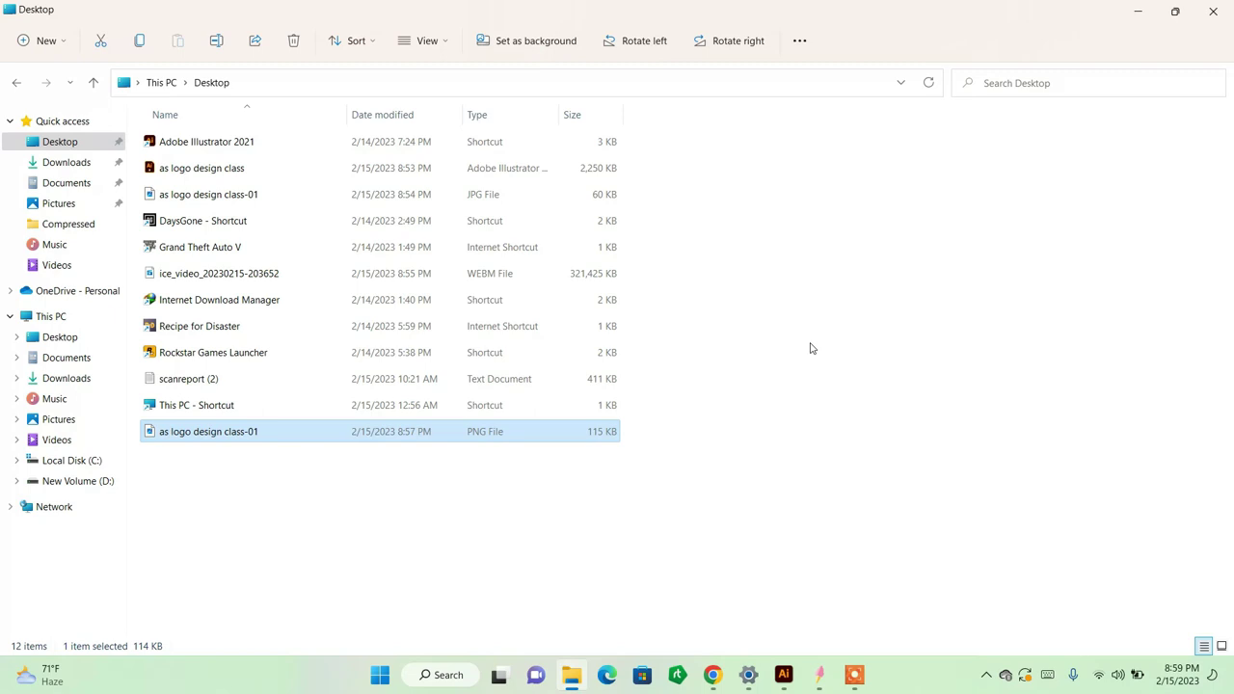
pyautogui.click(854, 675)
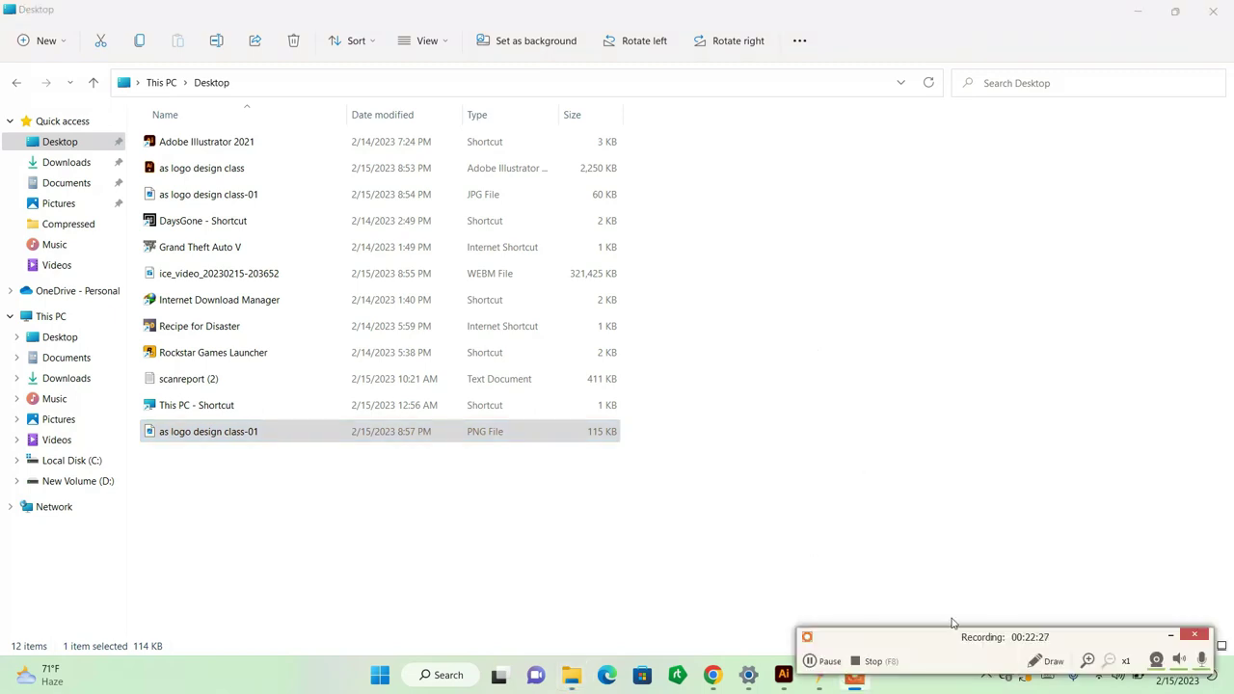